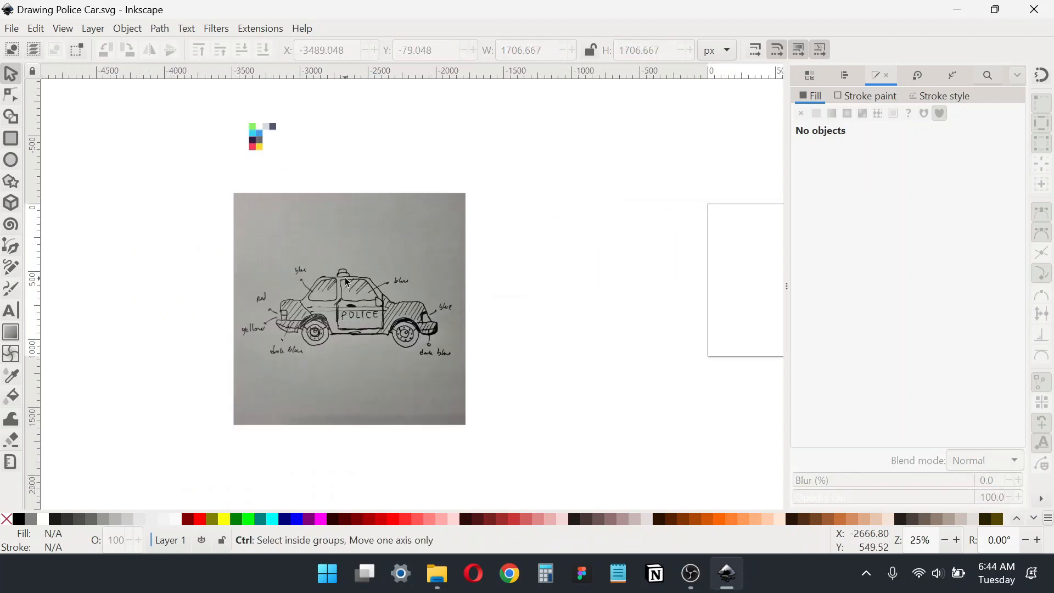
# Show the layers and objects list and rename the colour swatch image as Color Palette
pyautogui.click(360, 281)
pyautogui.hotkey('ctrl', 'shift', 'l')
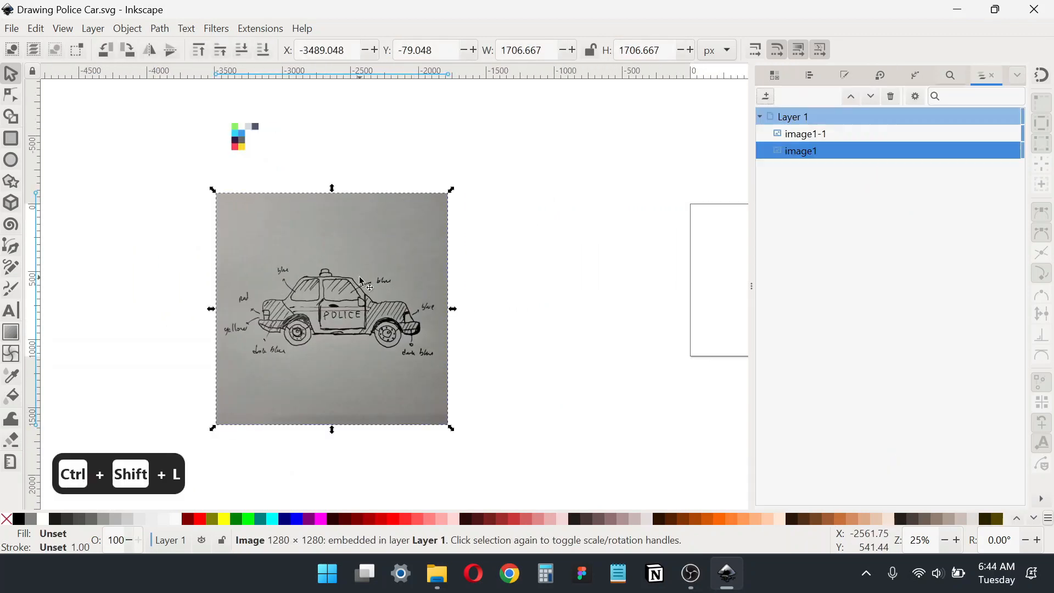
pyautogui.click(469, 225)
pyautogui.click(833, 134)
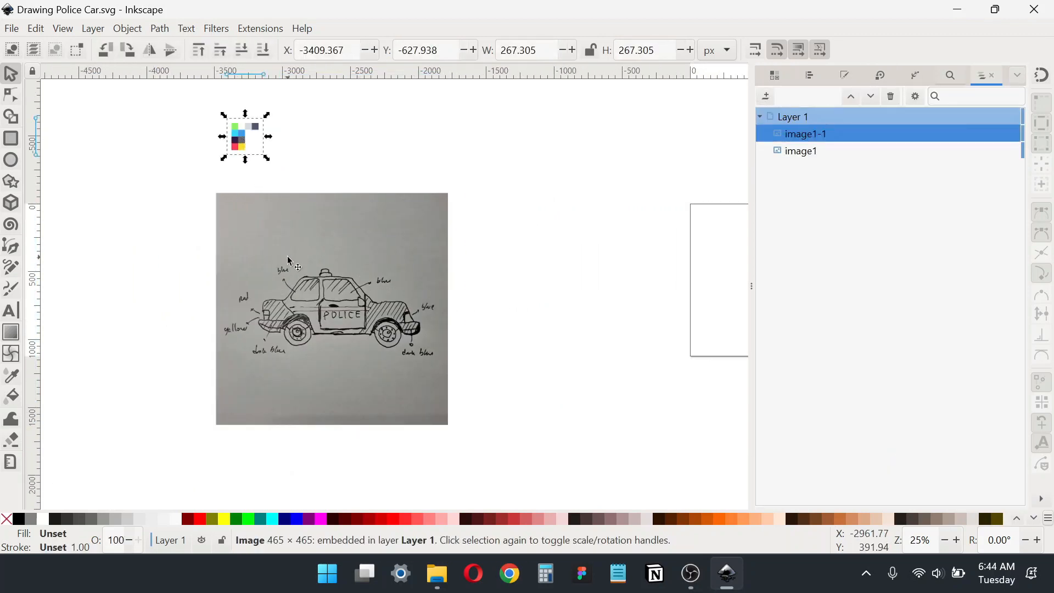
pyautogui.click(833, 137)
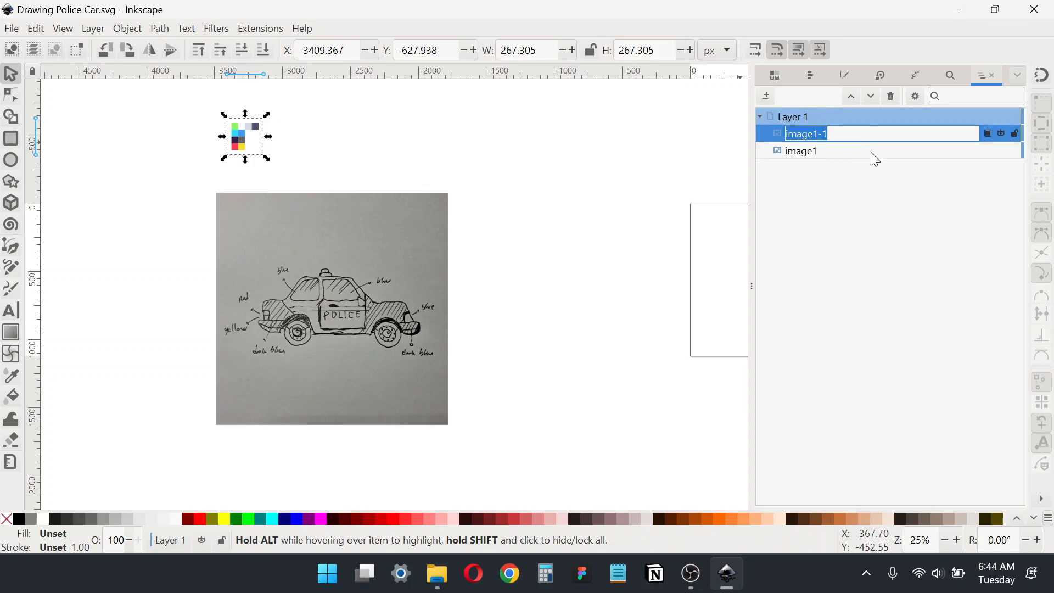
pyautogui.write('Color Palette')
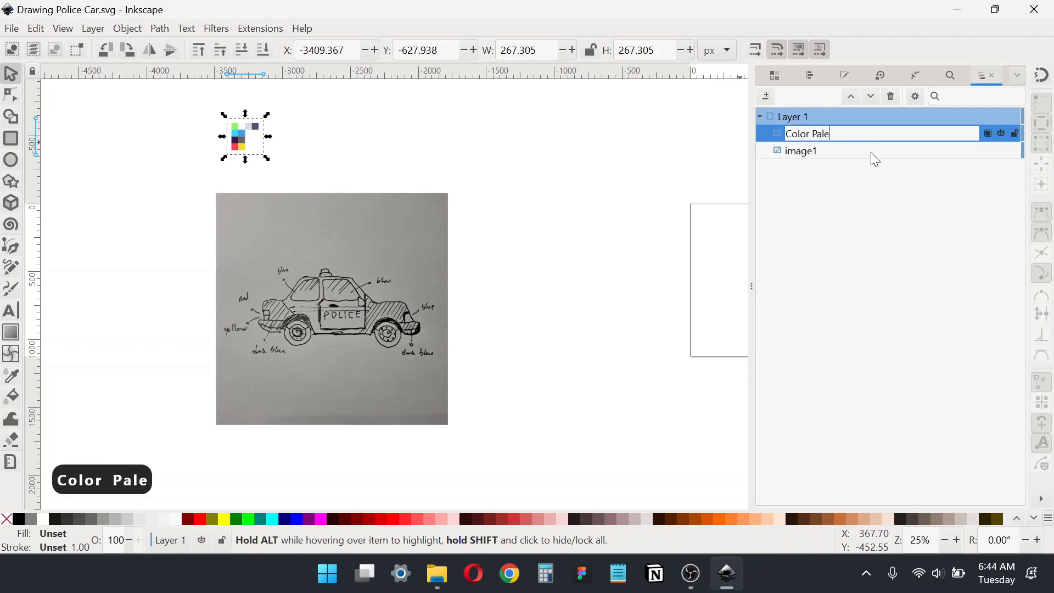
pyautogui.press('Return')
# Rename the hand-drawn car image as Sketch
pyautogui.doubleClick(802, 152)
pyautogui.write('Sketch')
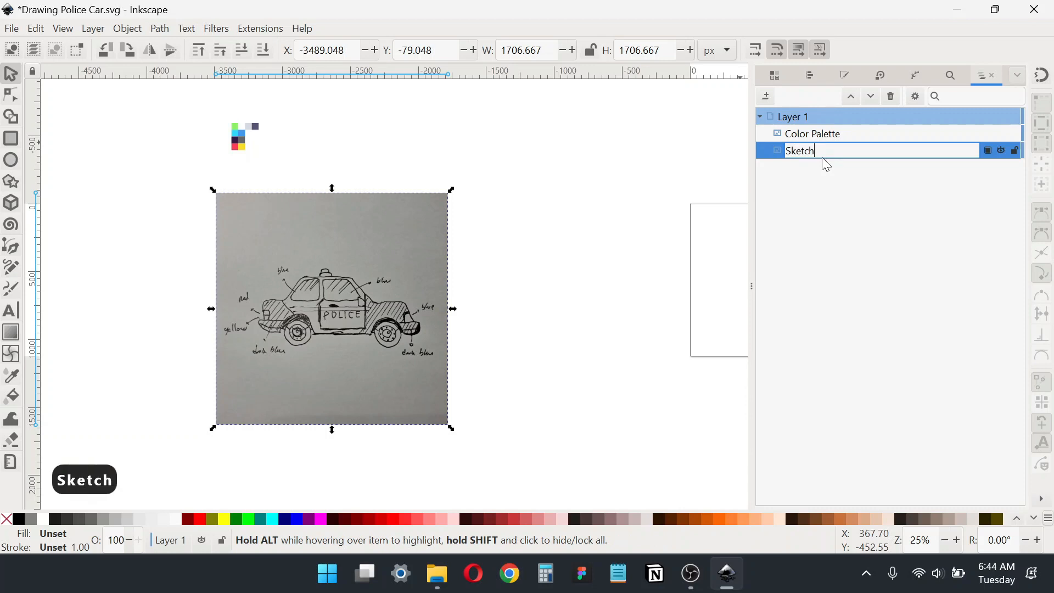
pyautogui.press('Return')
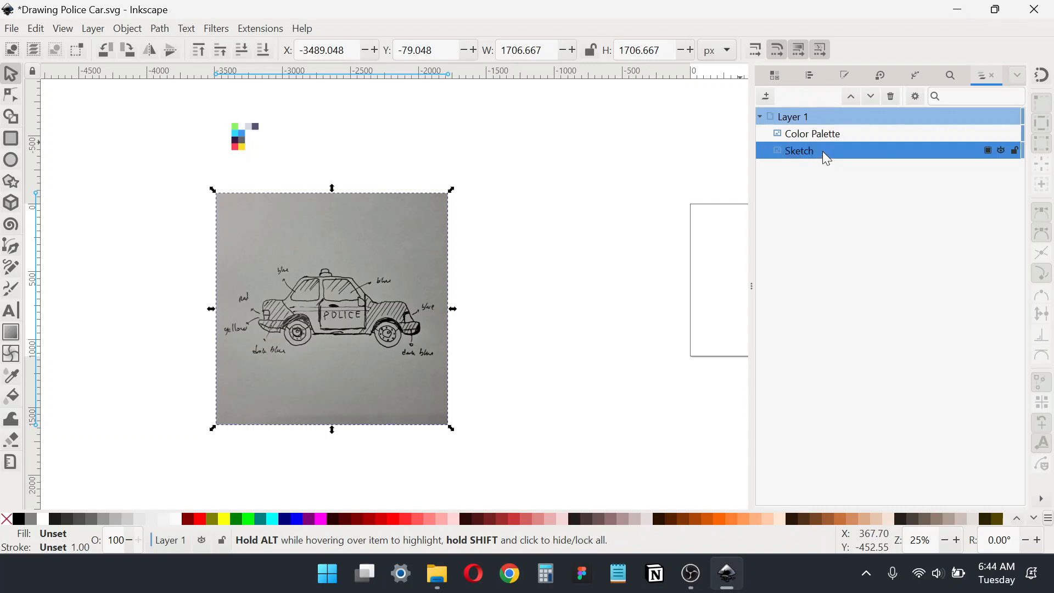
# Lock the Sketch image and lower its opacity to about 10.5%
pyautogui.click(1014, 153)
pyautogui.click(989, 151)
pyautogui.moveTo(958, 200)
pyautogui.mouseDown()
pyautogui.moveTo(969, 203)
pyautogui.moveTo(924, 203)
pyautogui.mouseUp()
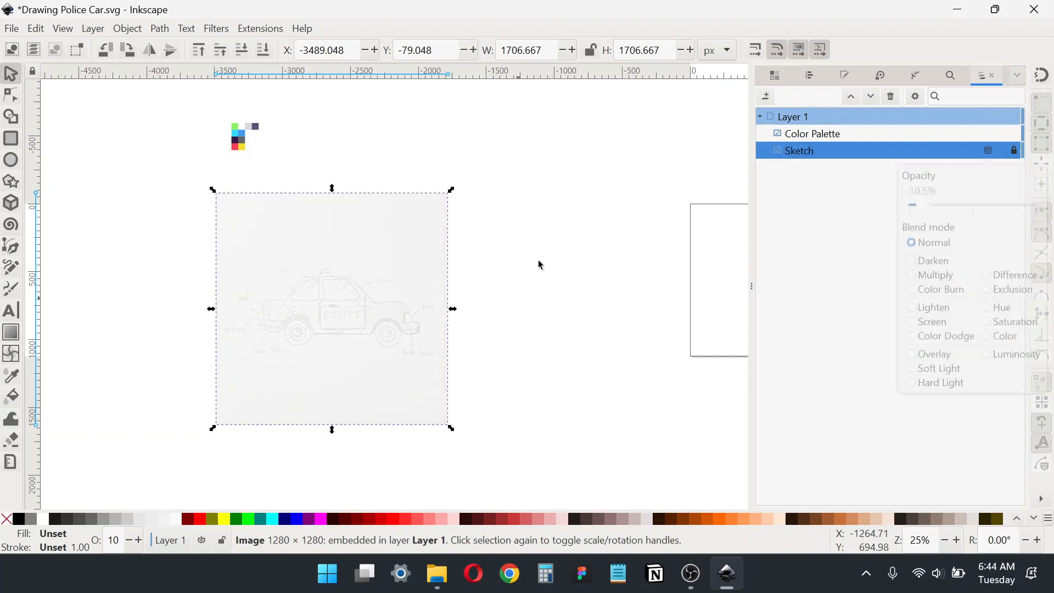
# Lock the Sketch image's width-to-height ratio and set its width to 200 px
pyautogui.click(590, 50)
pyautogui.click(523, 51)
pyautogui.hotkey('ctrl', 'a')
pyautogui.write('13')
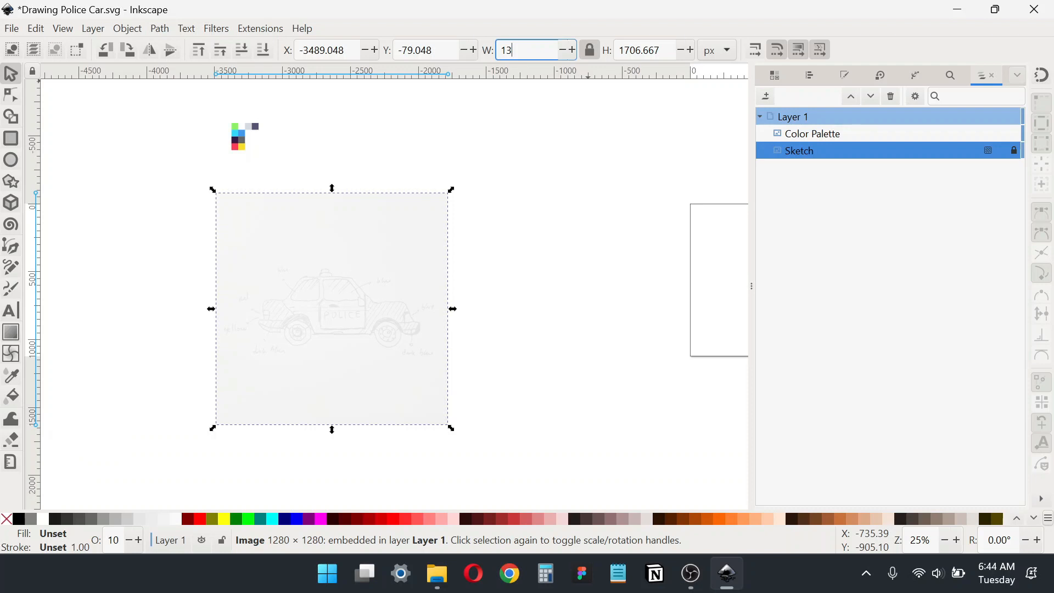
pyautogui.press('BackSpace')
pyautogui.press('BackSpace')
pyautogui.write('200')
pyautogui.press('Return')
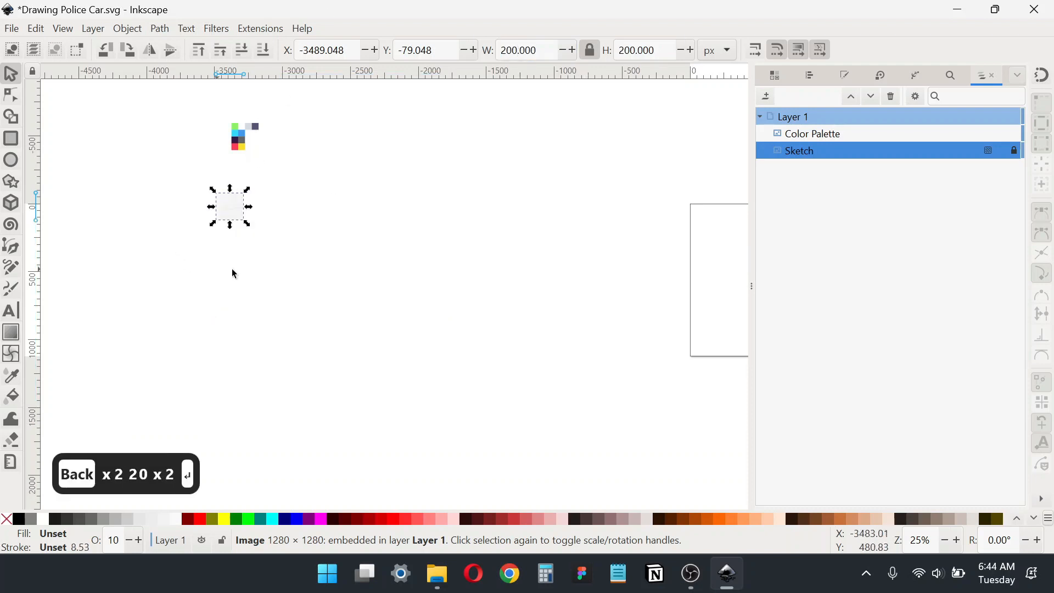
# Add a layer named Line Art above the current layer and make it the active layer
pyautogui.moveTo(222, 194); pyautogui.dragTo(352, 151)
pyautogui.scroll(7, 356, 154)
pyautogui.moveTo(401, 226); pyautogui.dragTo(407, 311)
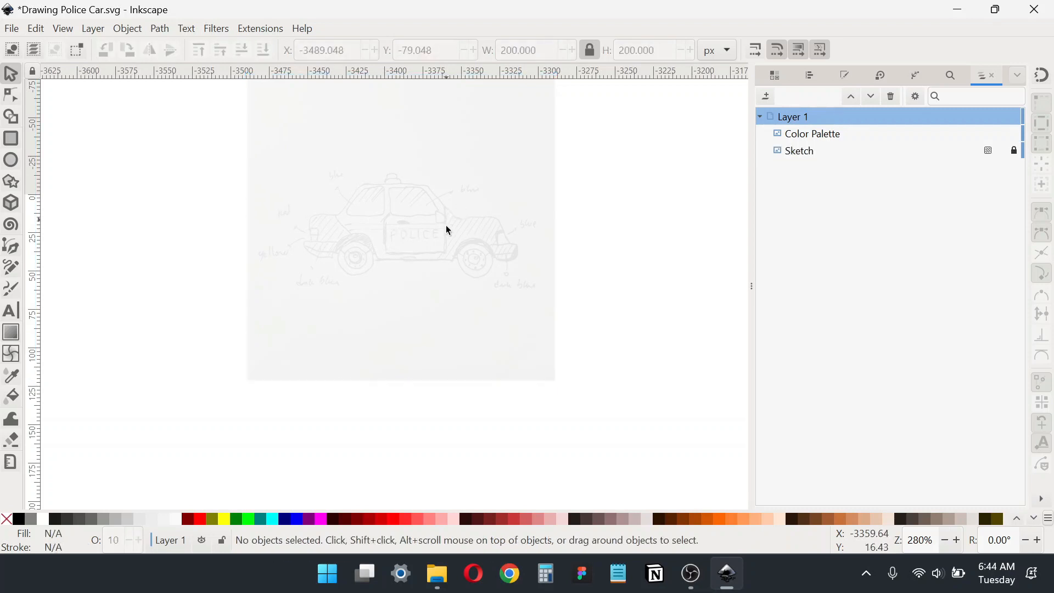
pyautogui.moveTo(446, 221); pyautogui.dragTo(455, 284)
pyautogui.click(828, 137)
pyautogui.click(766, 98)
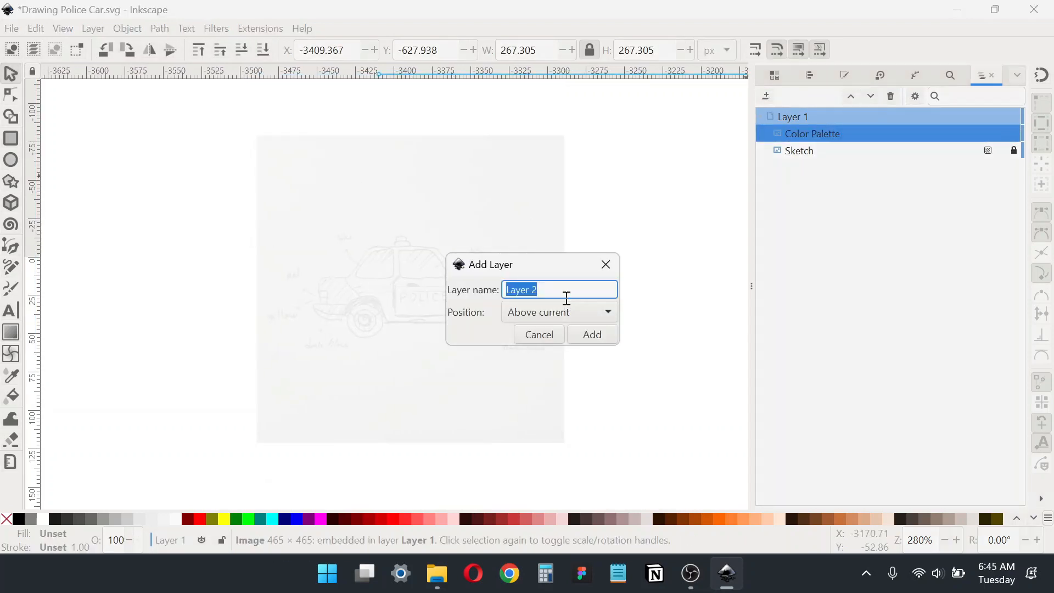
pyautogui.write('Line Art')
pyautogui.click(580, 338)
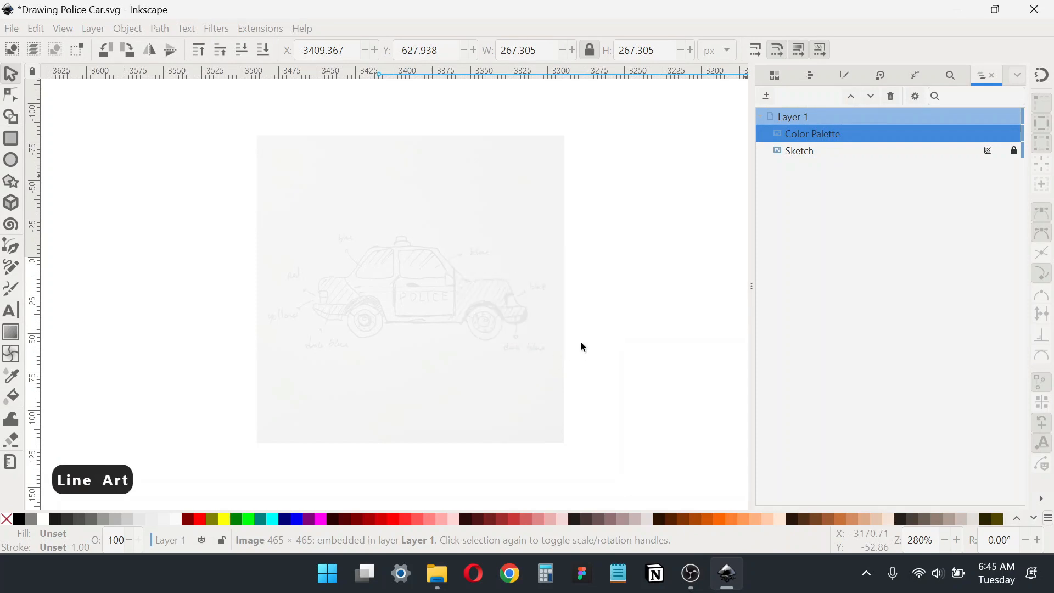
pyautogui.moveTo(829, 114)
pyautogui.mouseDown()
pyautogui.moveTo(831, 149)
pyautogui.moveTo(832, 132)
pyautogui.mouseUp()
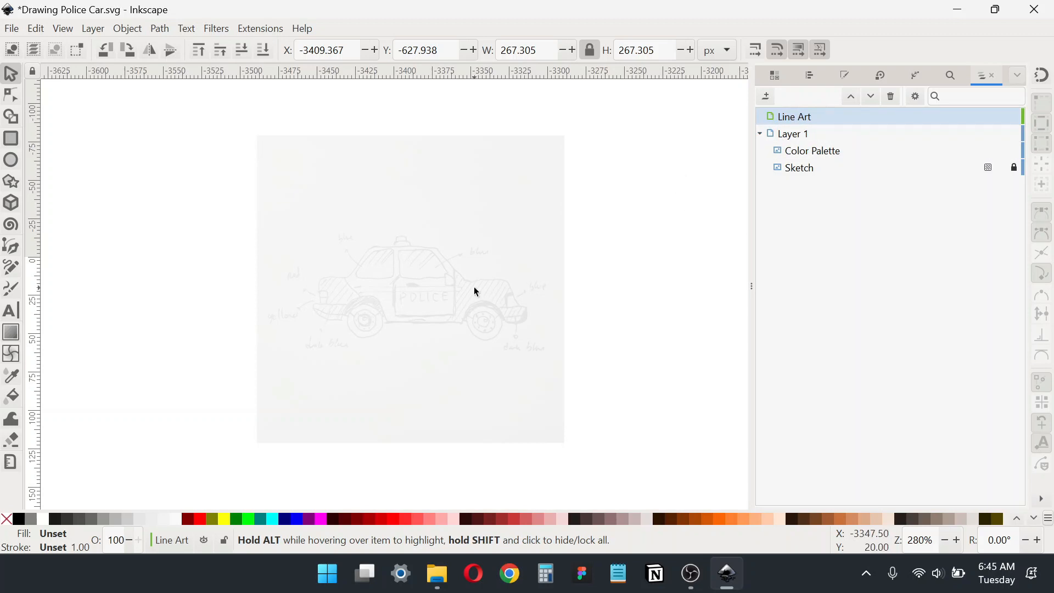
# Place two horizontal guides, one along the sketched car's roof and one along its underside
pyautogui.moveTo(393, 252); pyautogui.dragTo(409, 255)
pyautogui.click(12, 252)
pyautogui.scroll(-1, 276, 233)
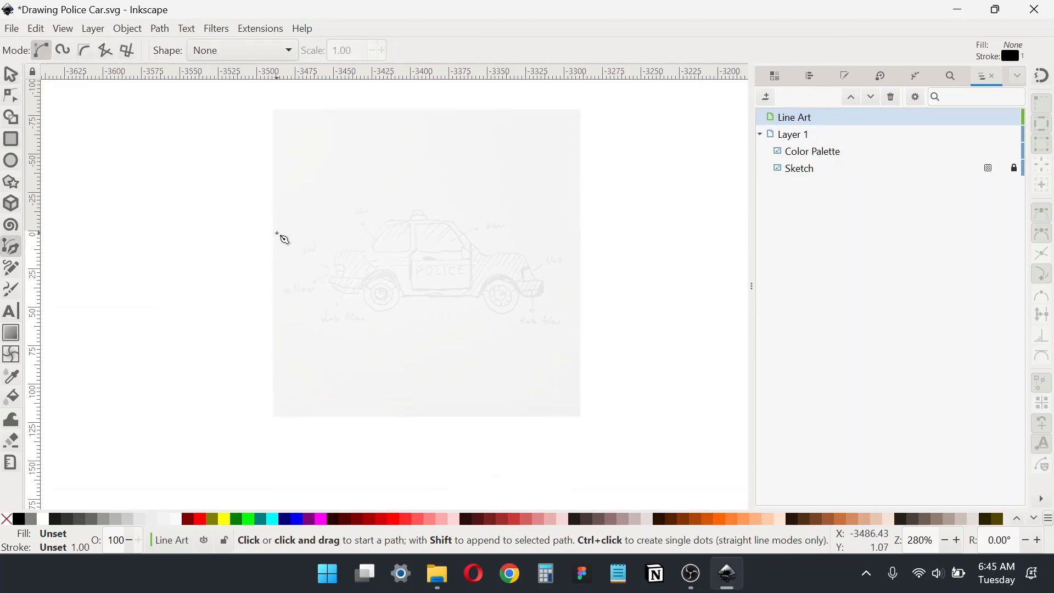
pyautogui.scroll(1, 413, 85)
pyautogui.click(13, 74)
pyautogui.moveTo(361, 76); pyautogui.dragTo(391, 278)
pyautogui.moveTo(442, 75)
pyautogui.mouseDown()
pyautogui.moveTo(425, 415)
pyautogui.moveTo(424, 384)
pyautogui.mouseUp()
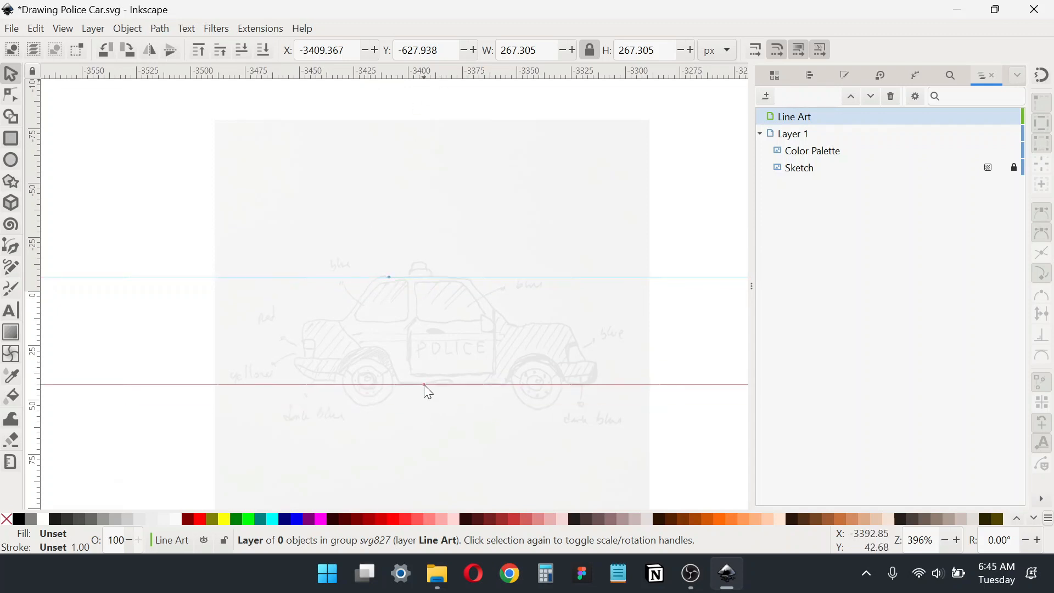
pyautogui.scroll(1, 389, 273)
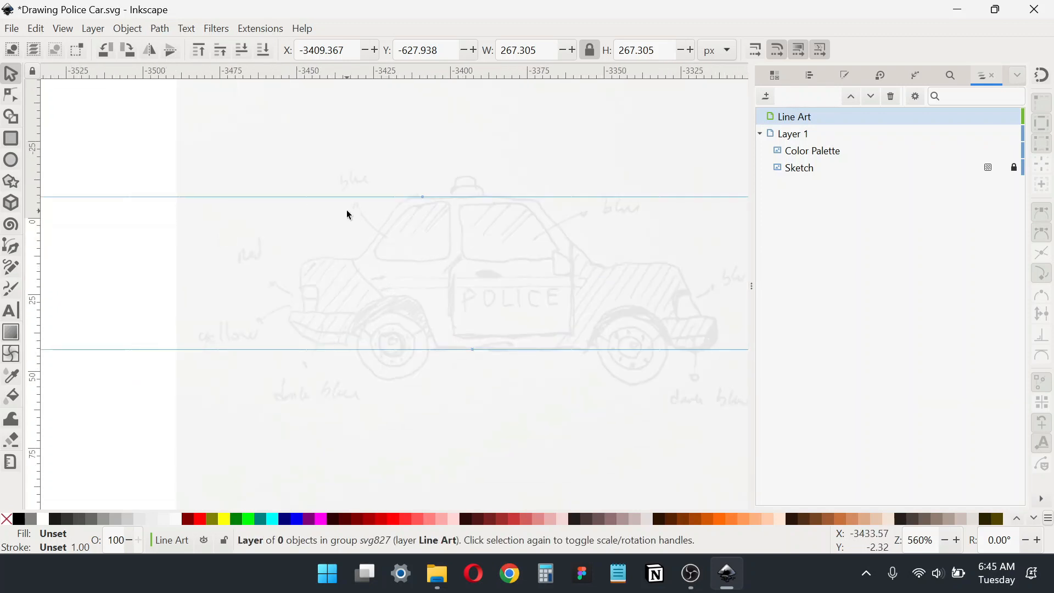
# Add a horizontal guide along the top of the sketched car's hood
pyautogui.moveTo(476, 79)
pyautogui.mouseDown()
pyautogui.moveTo(477, 207)
pyautogui.moveTo(495, 73)
pyautogui.mouseUp()
pyautogui.scroll(-3, 469, 228)
pyautogui.moveTo(621, 74); pyautogui.dragTo(616, 203)
pyautogui.moveTo(448, 233); pyautogui.dragTo(475, 218)
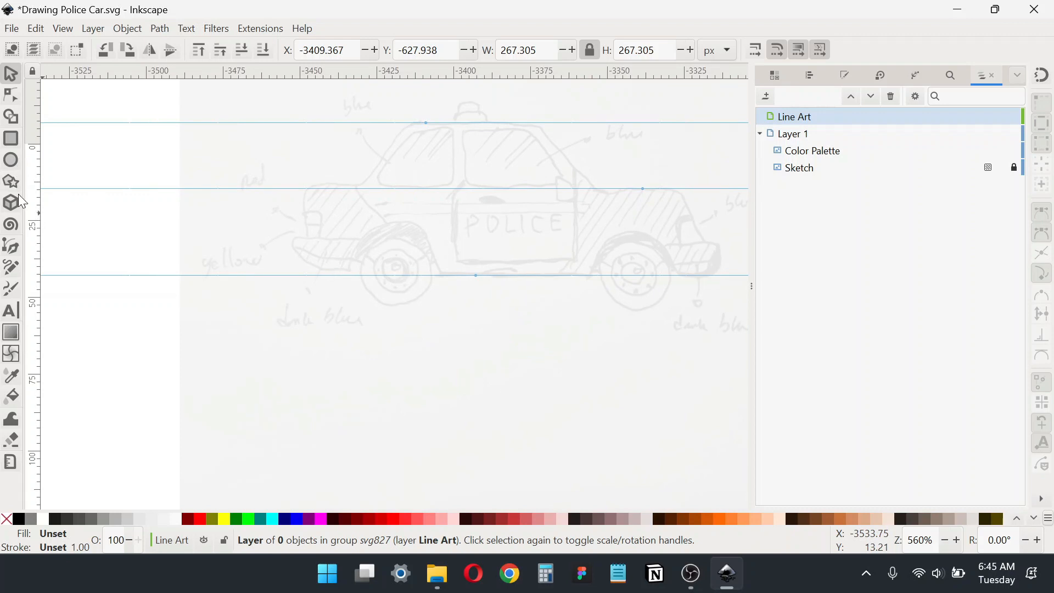
# Switch the Pen tool to Spiro path mode and enable snapping
pyautogui.click(12, 246)
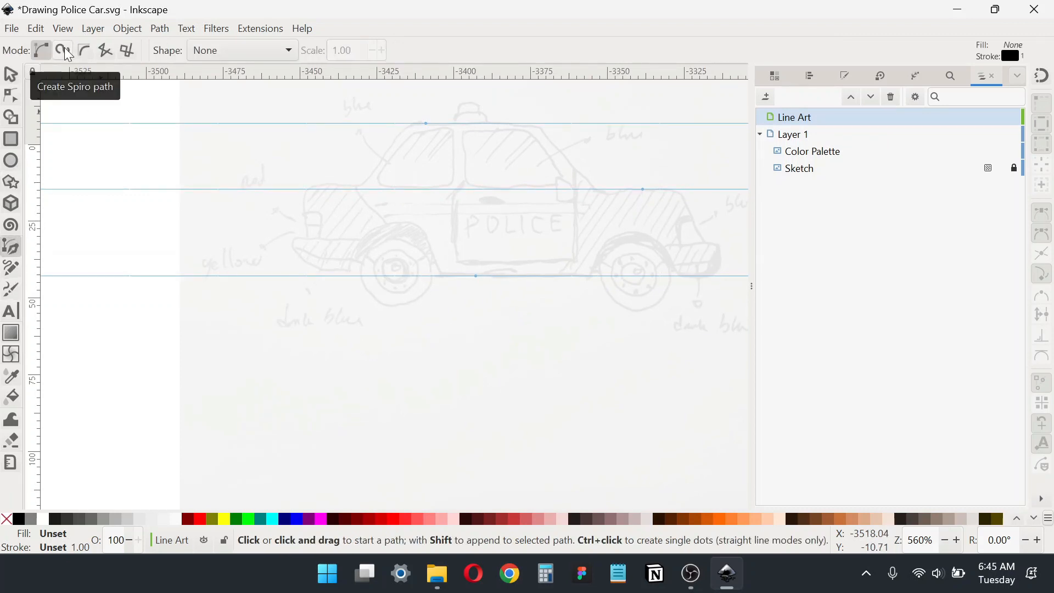
pyautogui.click(64, 51)
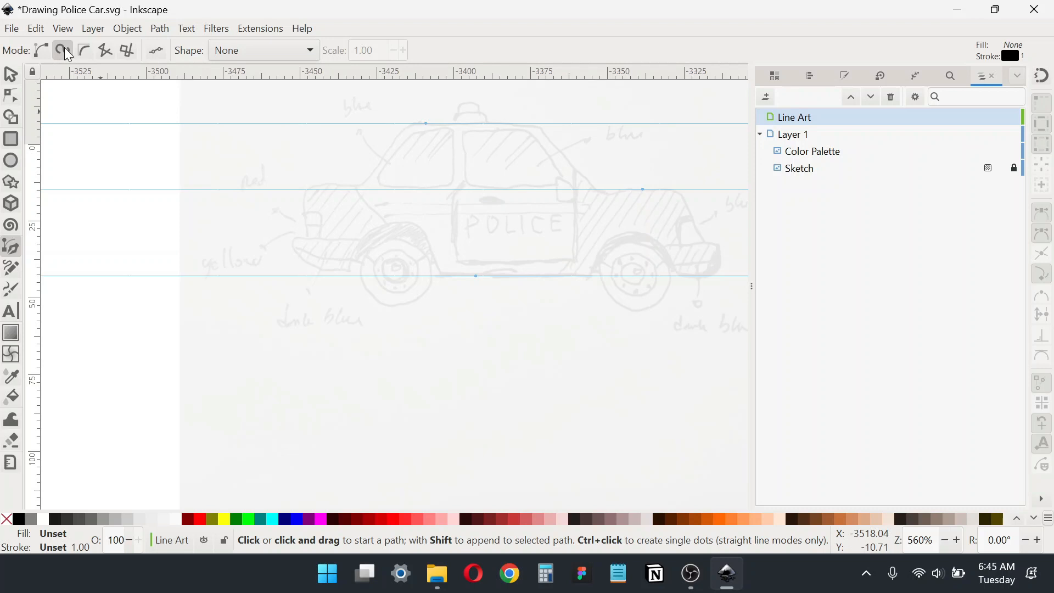
pyautogui.scroll(4, 343, 292)
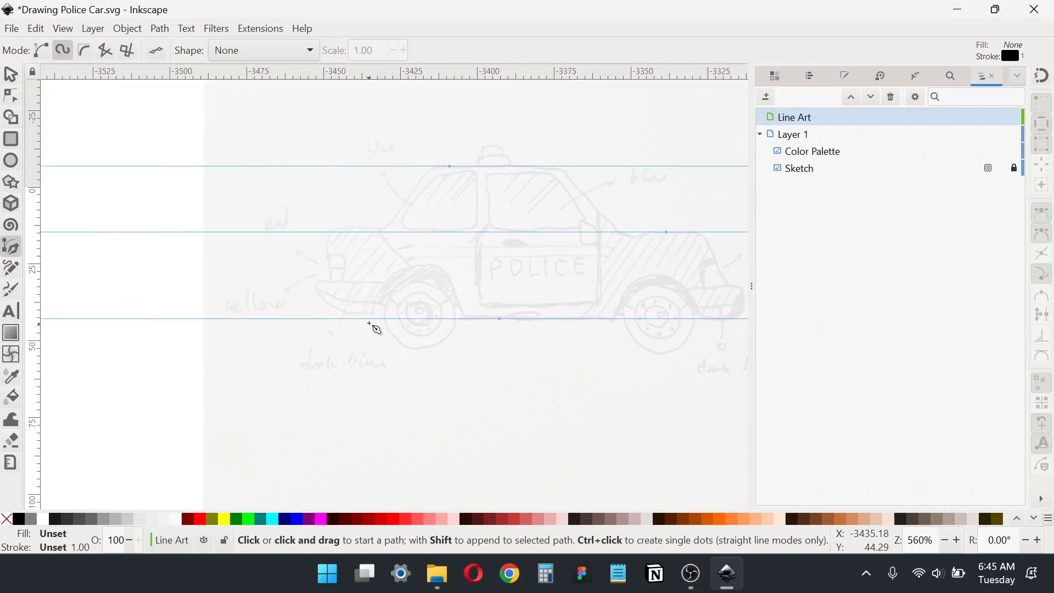
pyautogui.moveTo(389, 276); pyautogui.dragTo(387, 310)
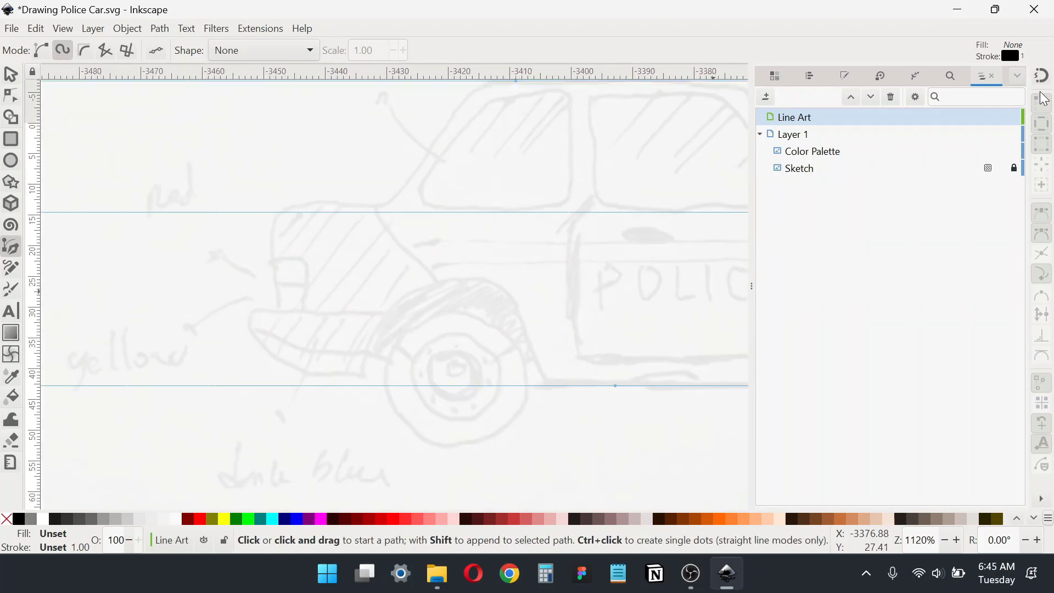
pyautogui.click(1044, 76)
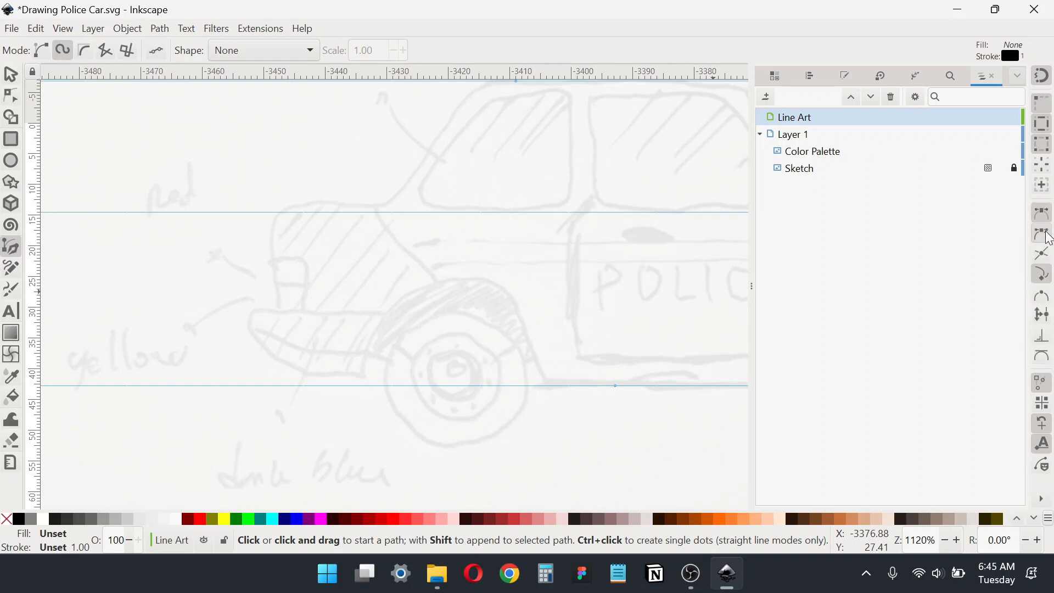
pyautogui.hscroll(2, 424, 346)
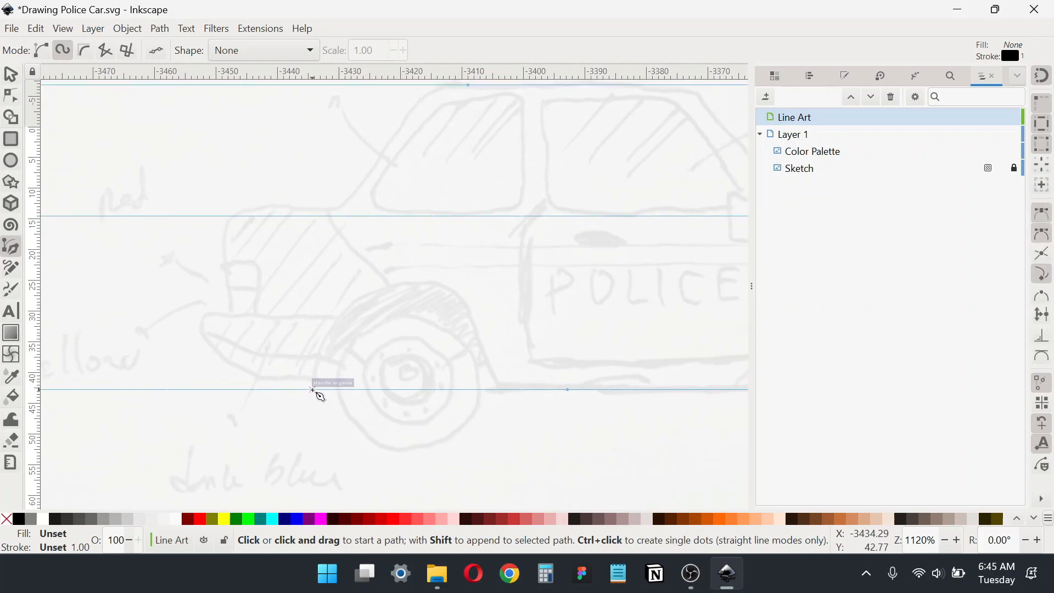
# Try to trace the rear wheel arch with a Spiro path, adjust its nodes, and delete the arch
pyautogui.click(314, 389)
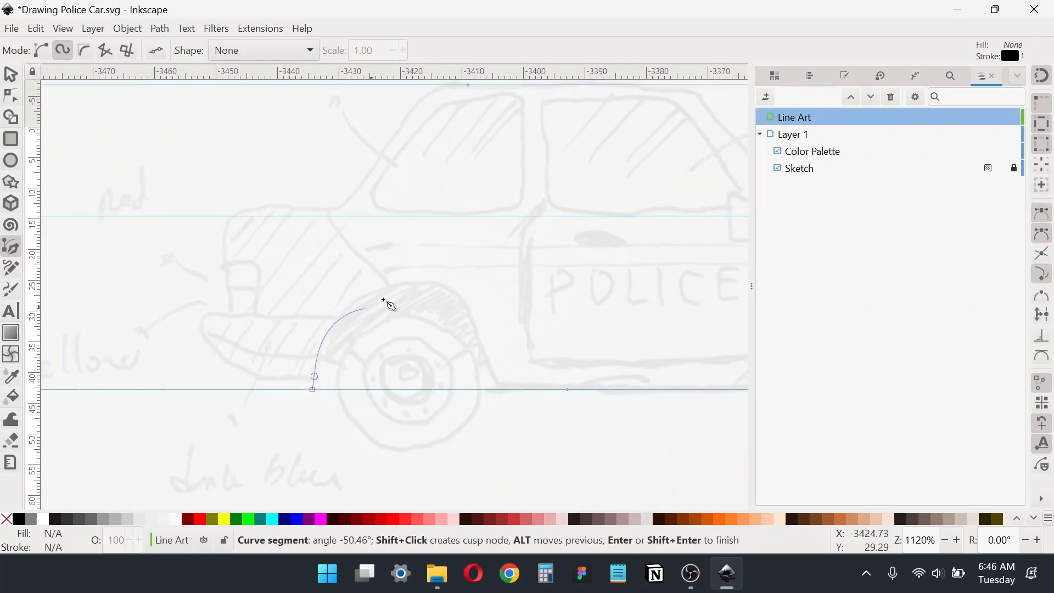
pyautogui.doubleClick(492, 390)
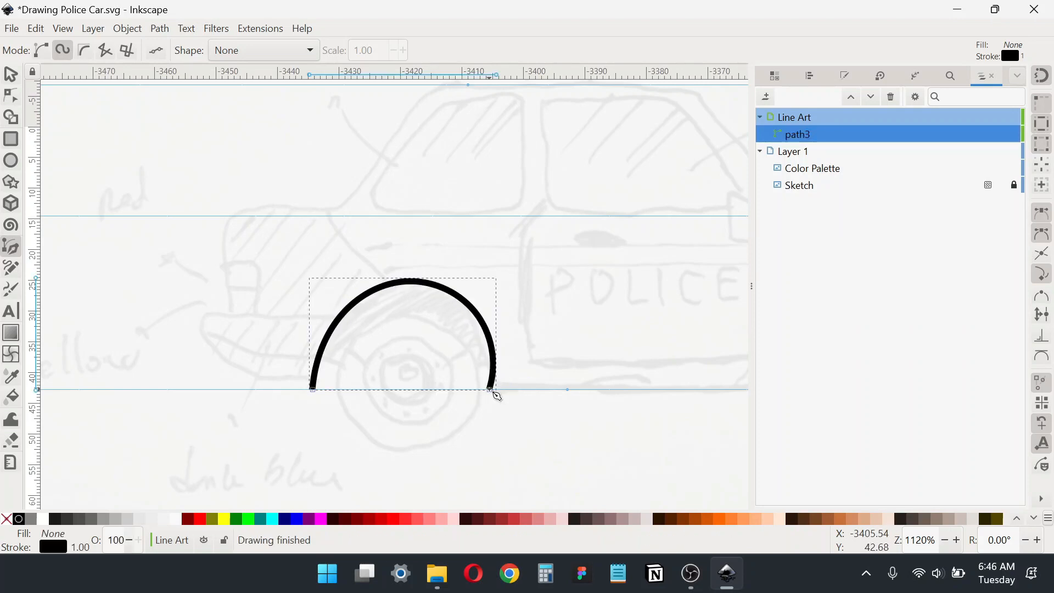
pyautogui.click(11, 97)
pyautogui.click(313, 376)
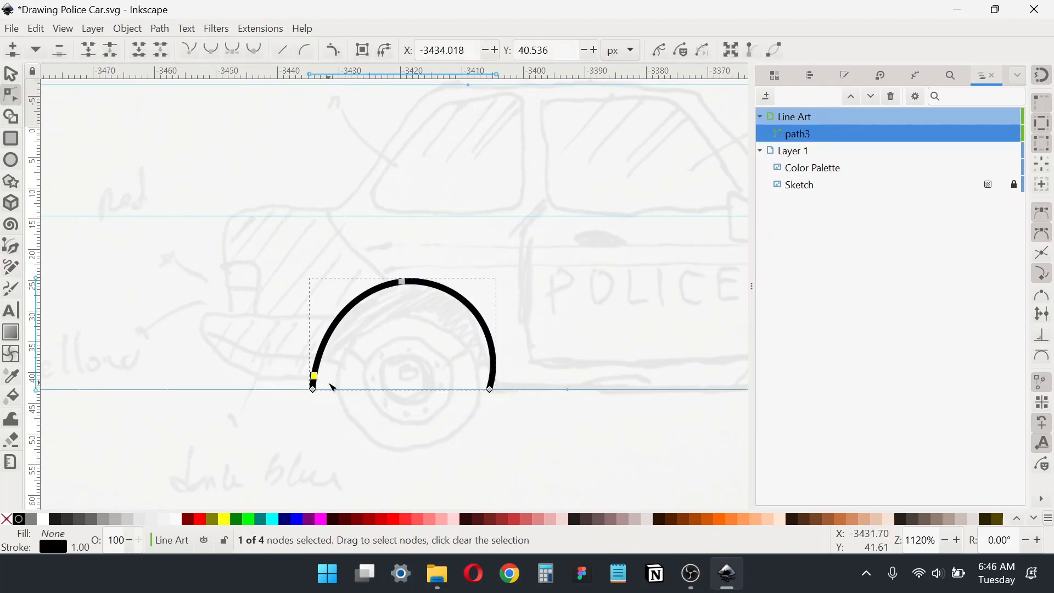
pyautogui.press('Delete')
pyautogui.moveTo(402, 281)
pyautogui.mouseDown()
pyautogui.moveTo(414, 295)
pyautogui.moveTo(398, 300)
pyautogui.mouseUp()
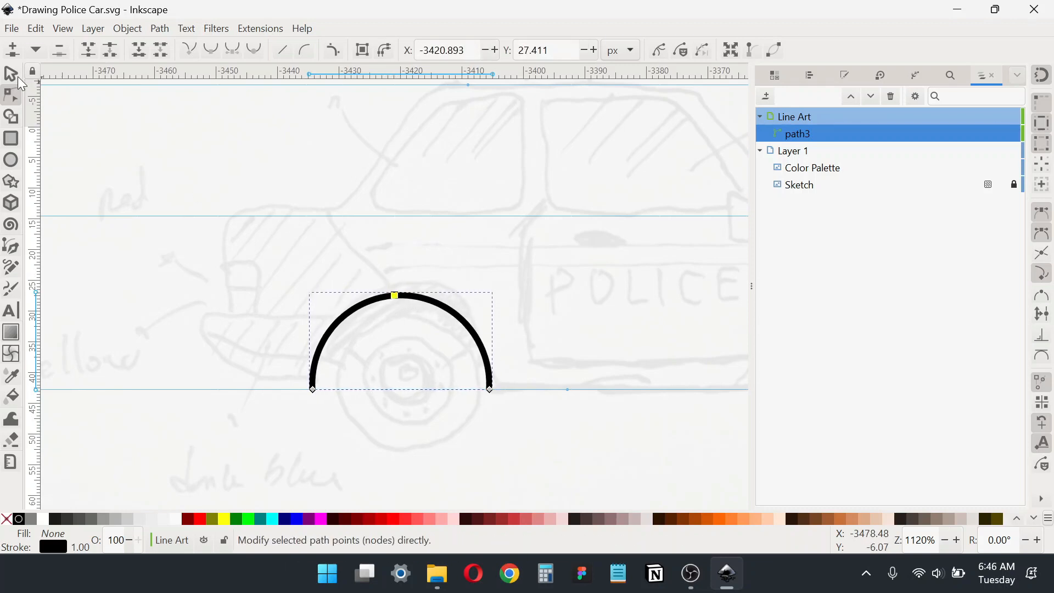
pyautogui.click(17, 78)
pyautogui.press('Delete')
# Draw a circle with a radius of about 10.6 px over the sketched car's rear wheel
pyautogui.click(11, 160)
pyautogui.scroll(-3, 389, 332)
pyautogui.moveTo(349, 236); pyautogui.dragTo(490, 371)
# Give the circle no fill and a flat black stroke with a width of 1 px
pyautogui.hotkey('ctrl', 'shift', 'f')
pyautogui.click(808, 99)
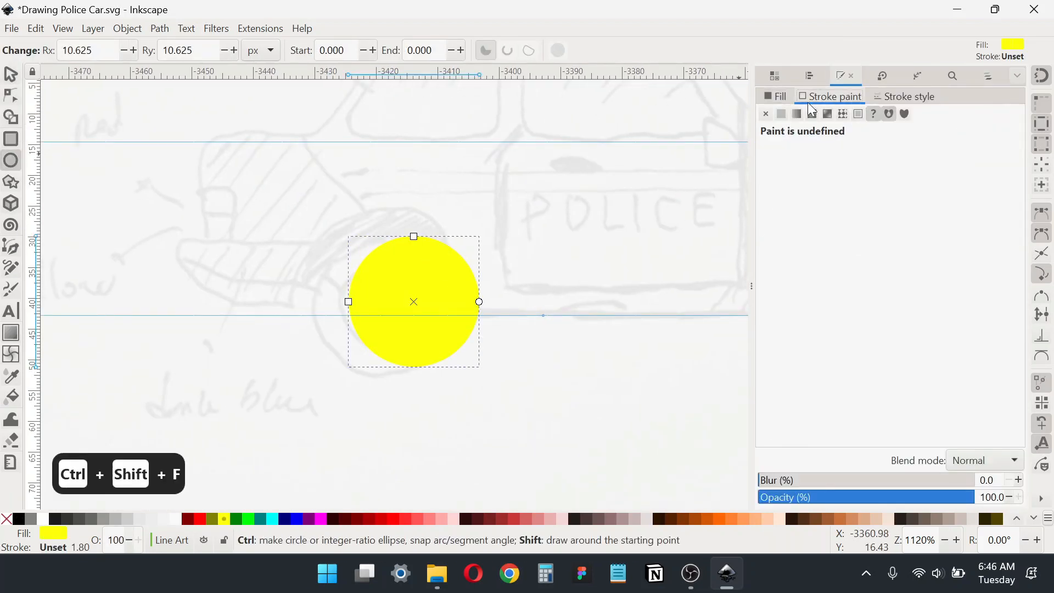
pyautogui.click(783, 113)
pyautogui.click(767, 114)
pyautogui.click(906, 96)
pyautogui.click(839, 141)
pyautogui.click(856, 159)
pyautogui.click(824, 119)
pyautogui.hotkey('ctrl', 'a')
pyautogui.write('1')
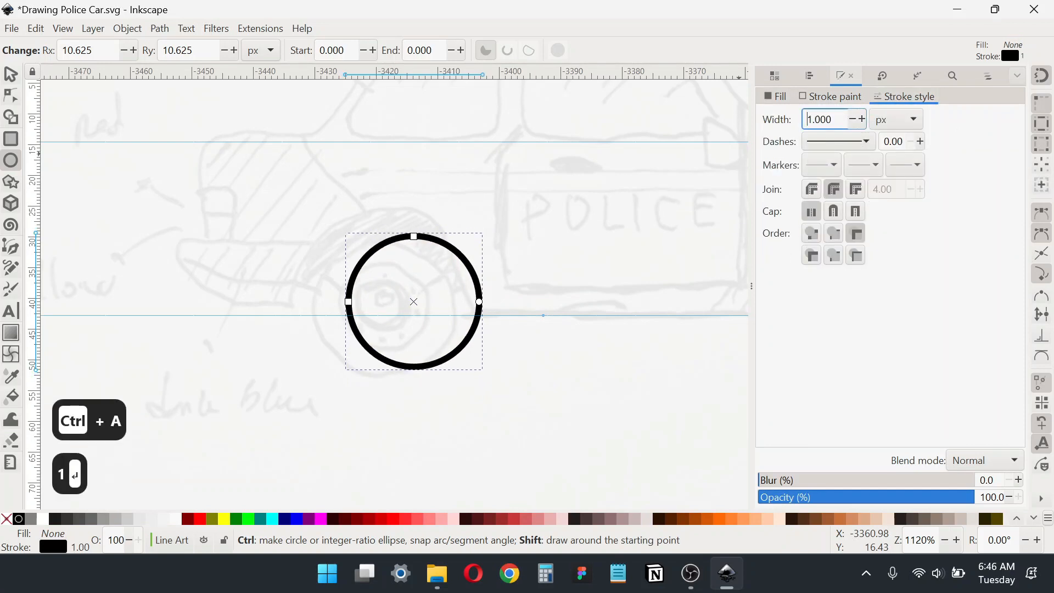
pyautogui.press('Return')
# Convert the circle to a path and split it into upper and lower halves at its two side nodes
pyautogui.click(160, 30)
pyautogui.click(164, 46)
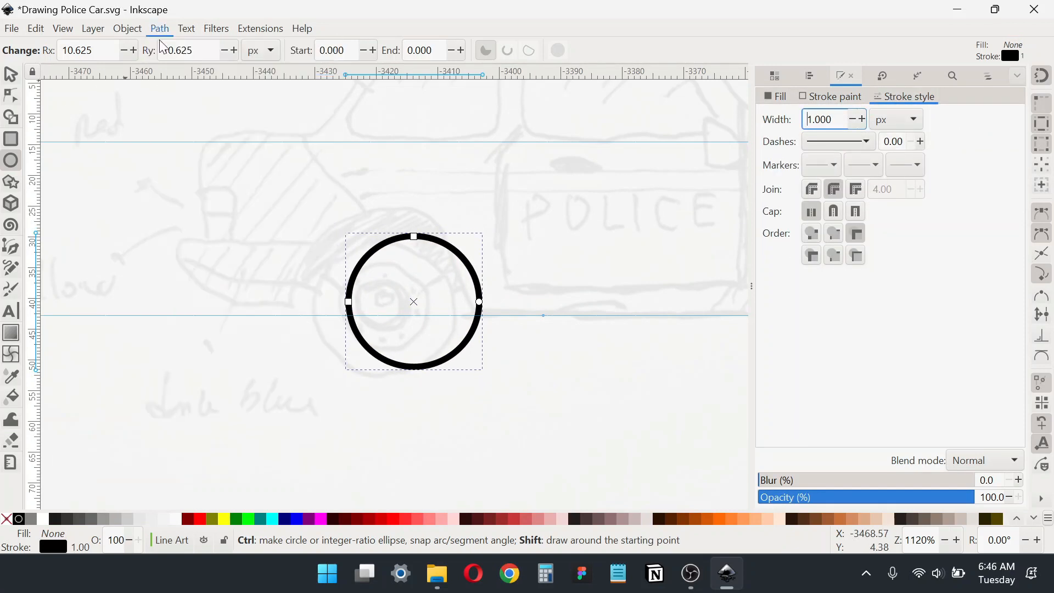
pyautogui.click(11, 96)
pyautogui.moveTo(299, 283); pyautogui.dragTo(542, 329)
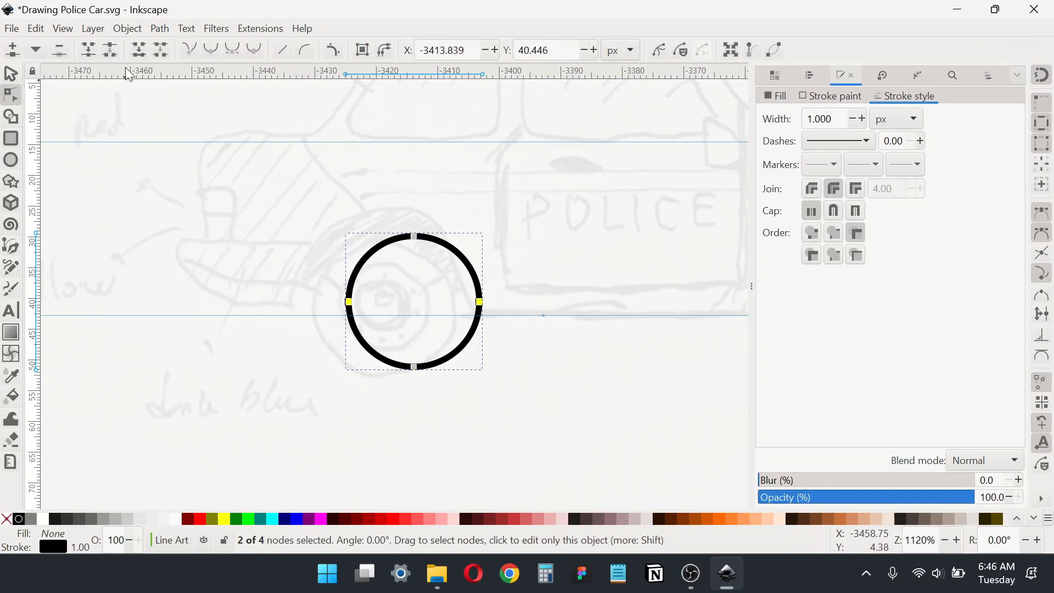
pyautogui.click(159, 29)
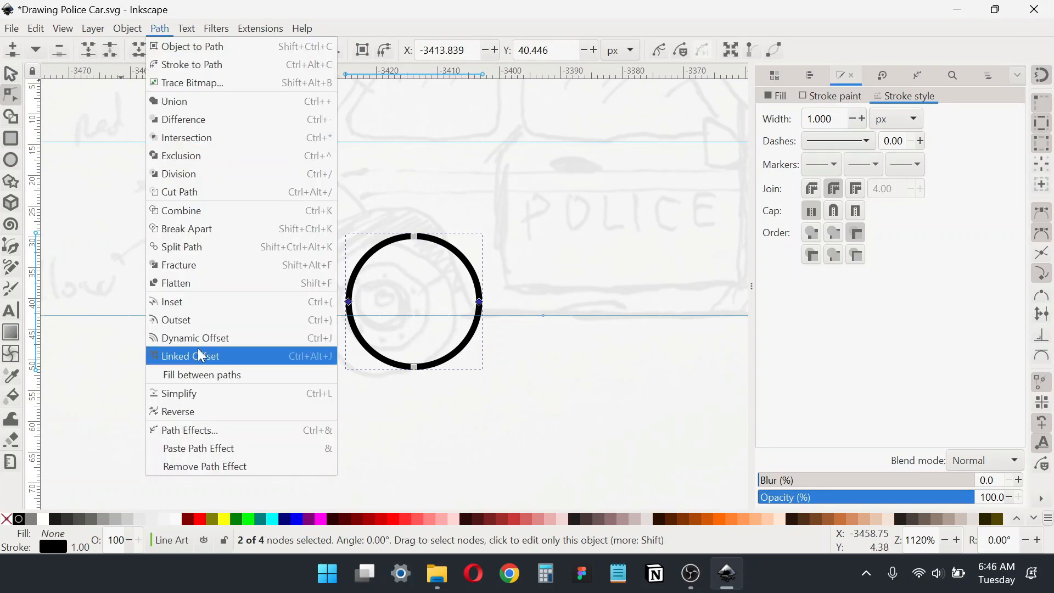
pyautogui.click(210, 231)
# Delete the lower half of the circle and move the upper half onto the underside guide at the rear wheel
pyautogui.press('s')
pyautogui.click(452, 363)
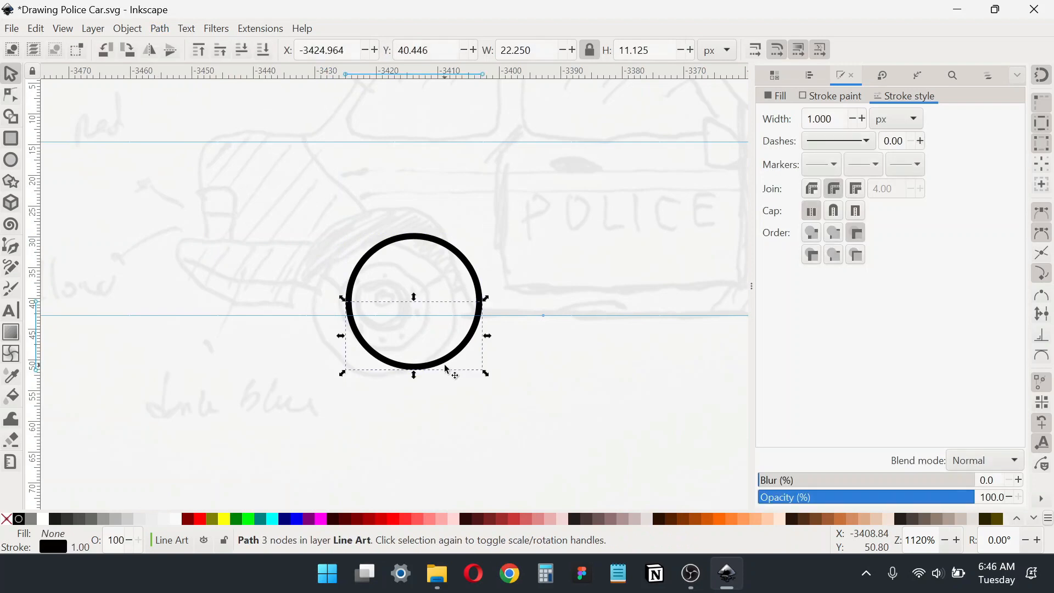
pyautogui.press('Delete')
pyautogui.click(448, 287)
pyautogui.moveTo(447, 287); pyautogui.dragTo(391, 301)
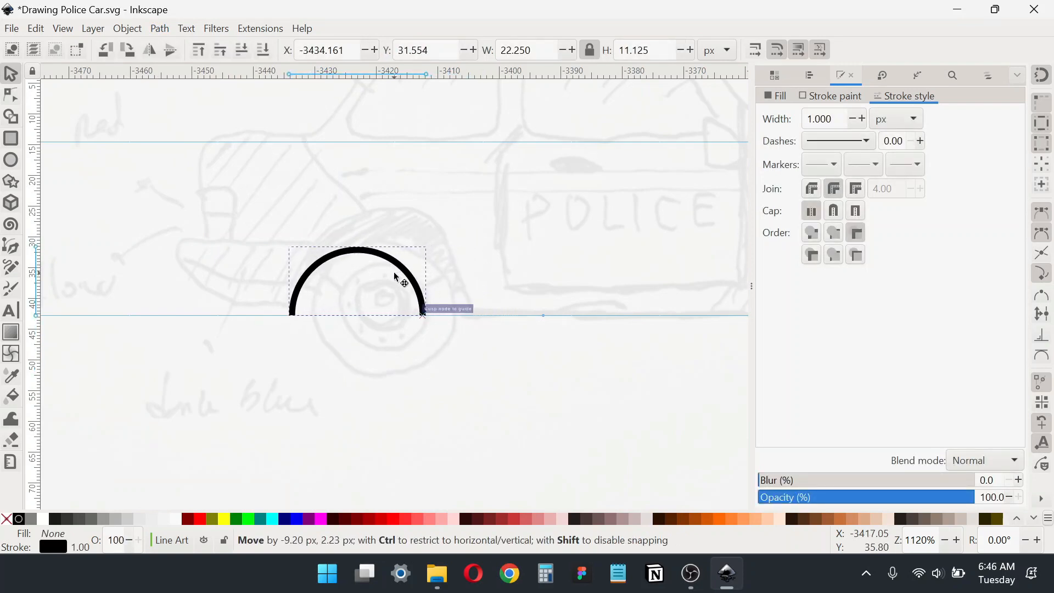
# Turn off snapping and enlarge the half circle to about 30.5 by 15.4 px to fit the rear wheel arch
pyautogui.click(1043, 79)
pyautogui.moveTo(430, 243); pyautogui.dragTo(484, 218)
pyautogui.hscroll(3, 330, 264)
pyautogui.scroll(-1, 309, 269)
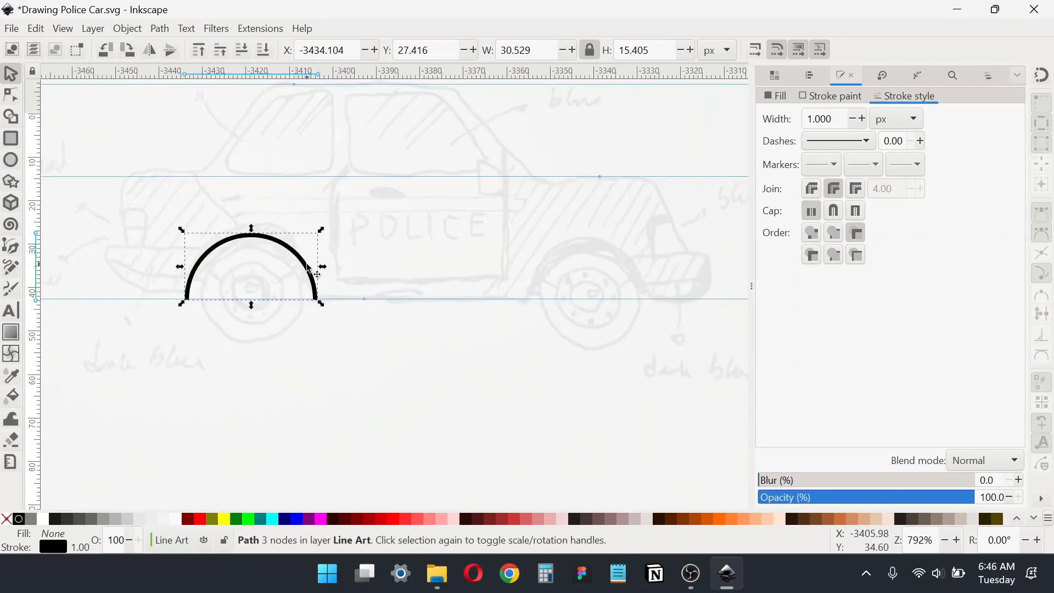
# Duplicate the rear wheel arch and move the copy along the underside guide to the front wheel
pyautogui.hotkey('ctrl', 'd')
pyautogui.moveTo(262, 241); pyautogui.dragTo(605, 245)
pyautogui.click(424, 389)
pyautogui.scroll(3, 402, 233)
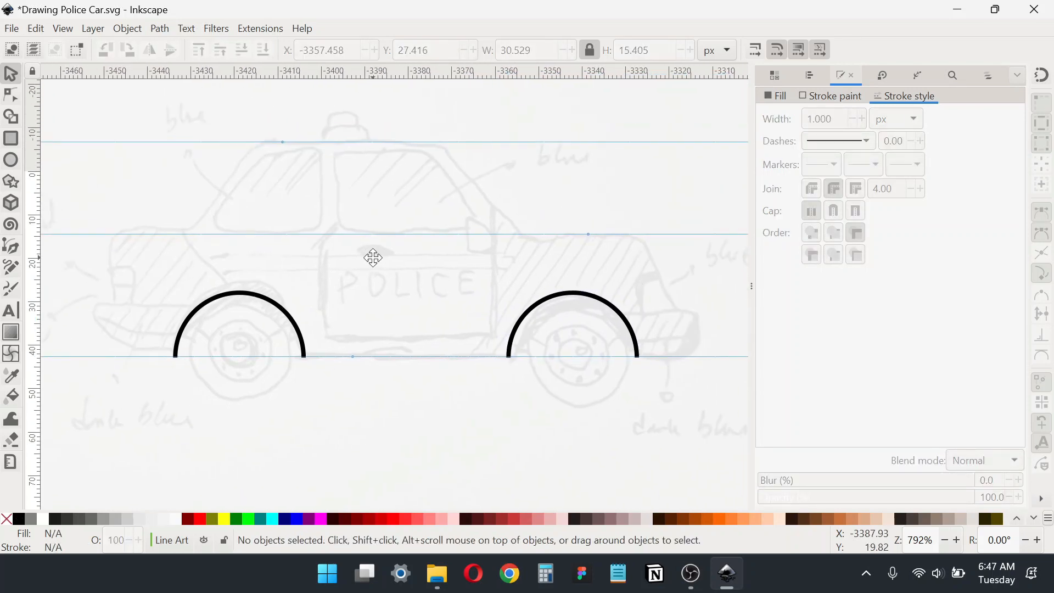
# Turn snapping back on and draw a straight underside line with the Pen tool between the inner ends of the two wheel arches
pyautogui.hscroll(-3, 378, 261)
pyautogui.press('b')
pyautogui.click(41, 51)
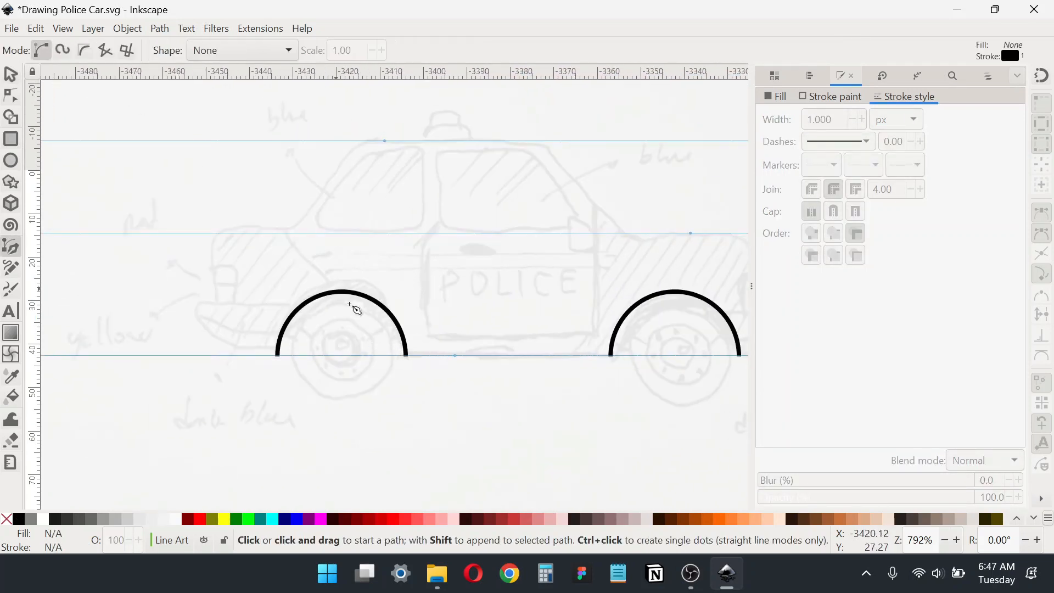
pyautogui.click(1041, 76)
pyautogui.click(1042, 123)
pyautogui.click(1043, 144)
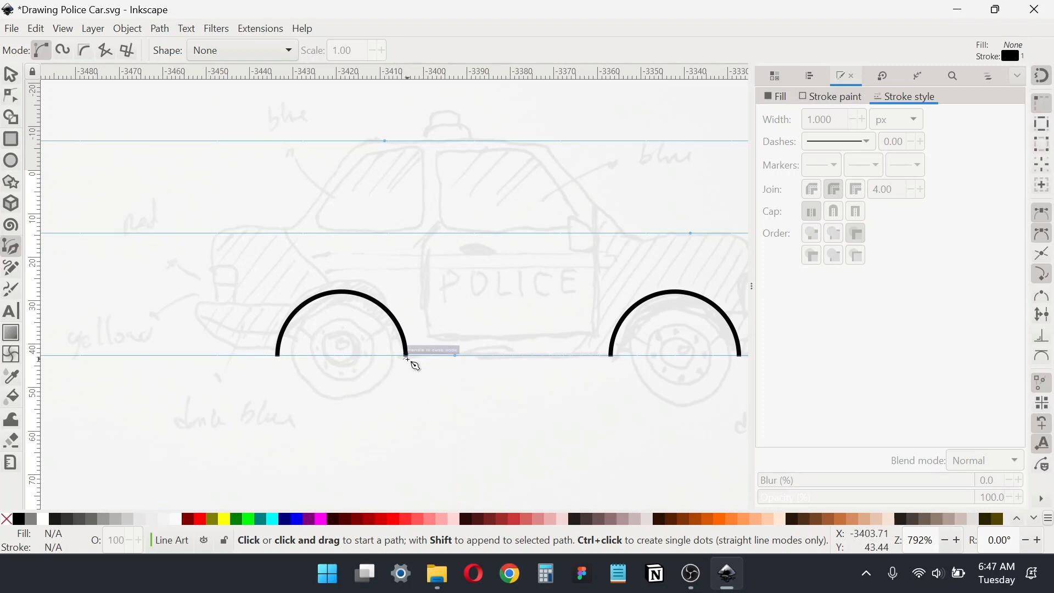
pyautogui.click(407, 357)
pyautogui.doubleClick(611, 356)
# Draw the angular rear bumper outline from the rear arch's outer end along the underside guide, up and back to the arch
pyautogui.hscroll(-3, 356, 310)
pyautogui.scroll(1, 357, 321)
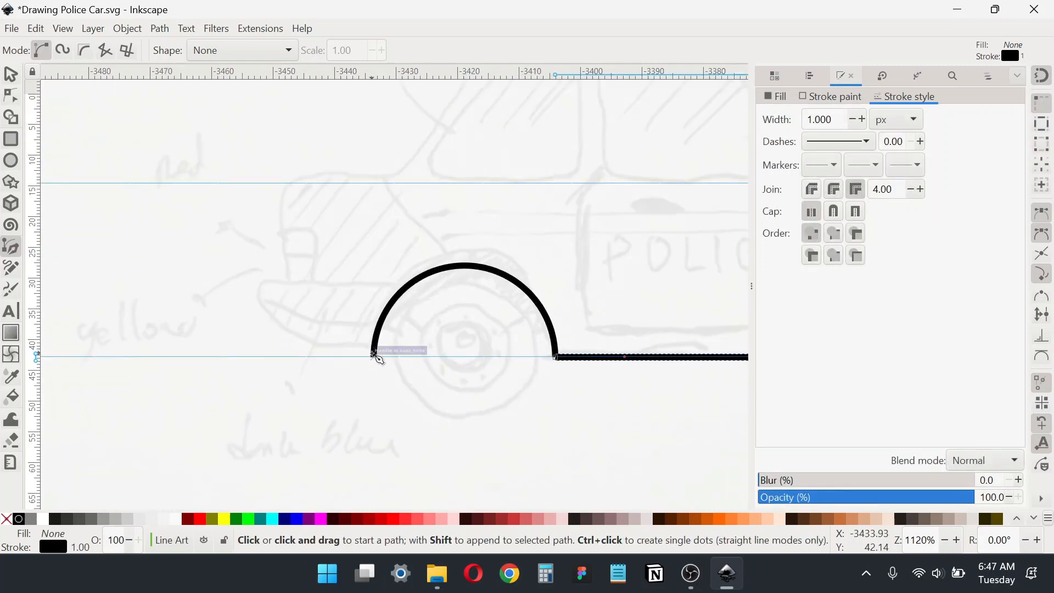
pyautogui.click(374, 356)
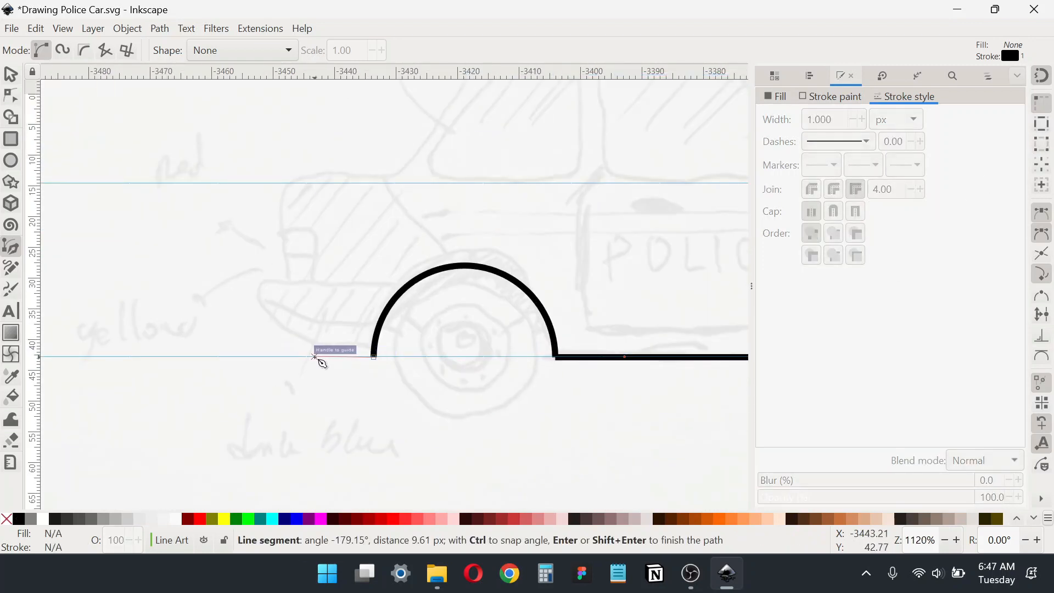
pyautogui.click(317, 356)
pyautogui.click(264, 309)
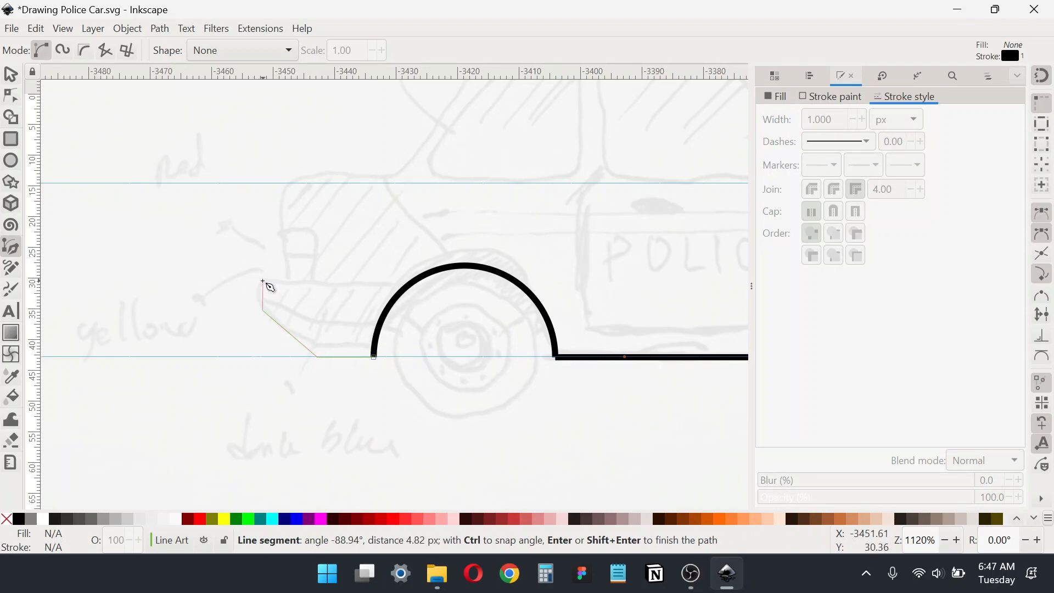
pyautogui.click(262, 281)
pyautogui.doubleClick(411, 281)
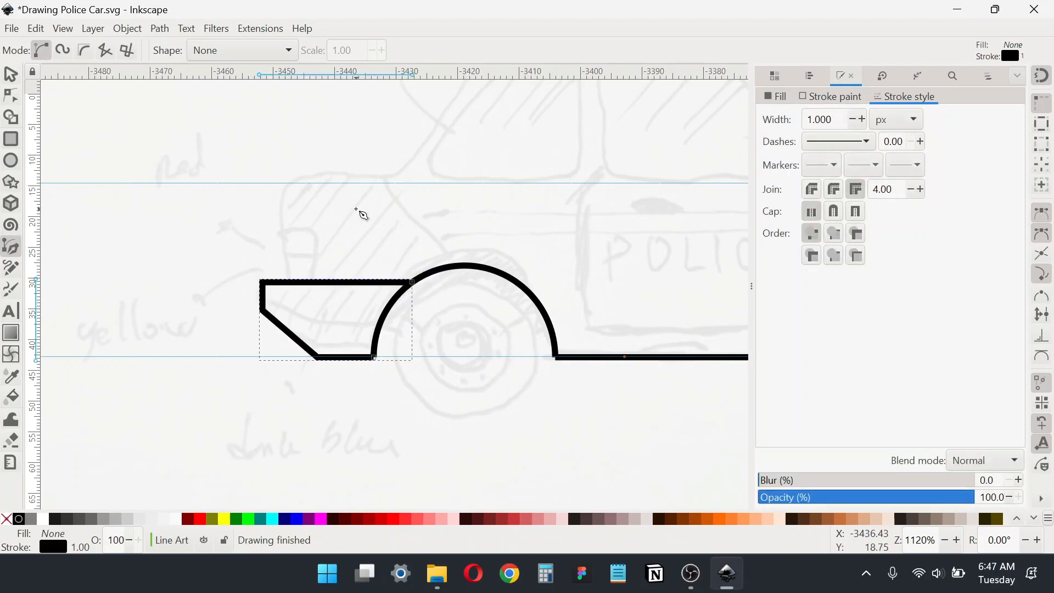
# Trace the upper body outline from the rear bumper over the trunk, roof, windshield and hood down to the front bumper, following the guides
pyautogui.scroll(3, 363, 214)
pyautogui.click(270, 360)
pyautogui.click(270, 261)
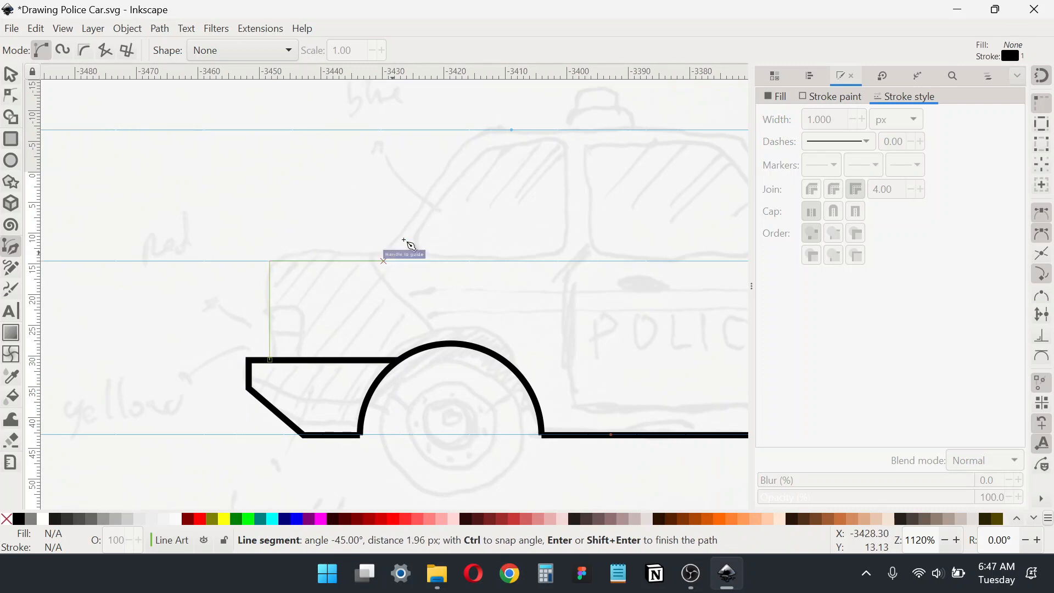
pyautogui.click(385, 261)
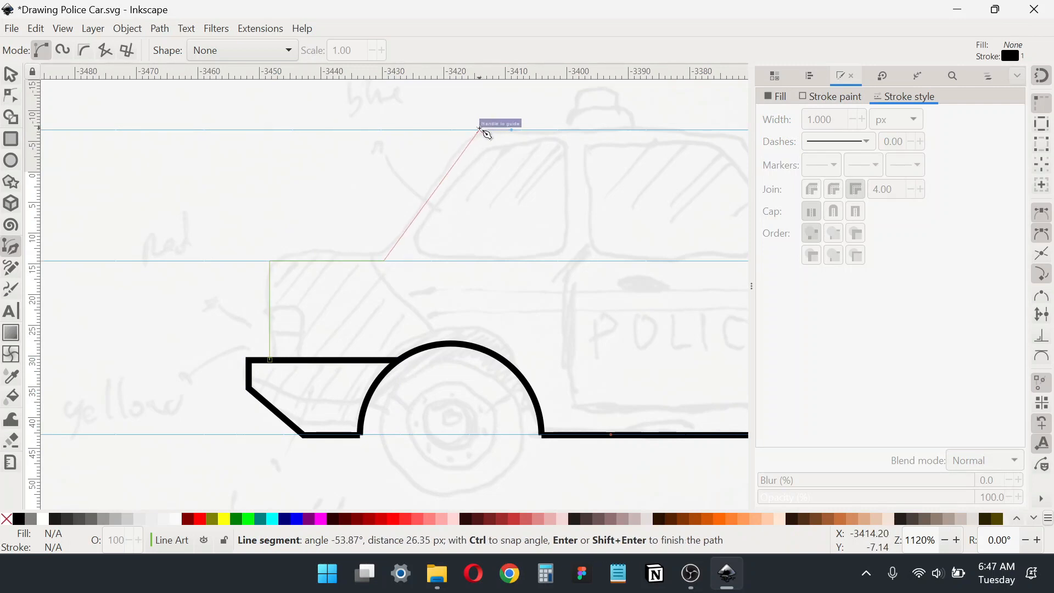
pyautogui.click(479, 129)
pyautogui.moveTo(716, 147); pyautogui.dragTo(499, 158)
pyautogui.click(523, 141)
pyautogui.click(633, 272)
pyautogui.moveTo(676, 278); pyautogui.dragTo(306, 217)
pyautogui.click(442, 212)
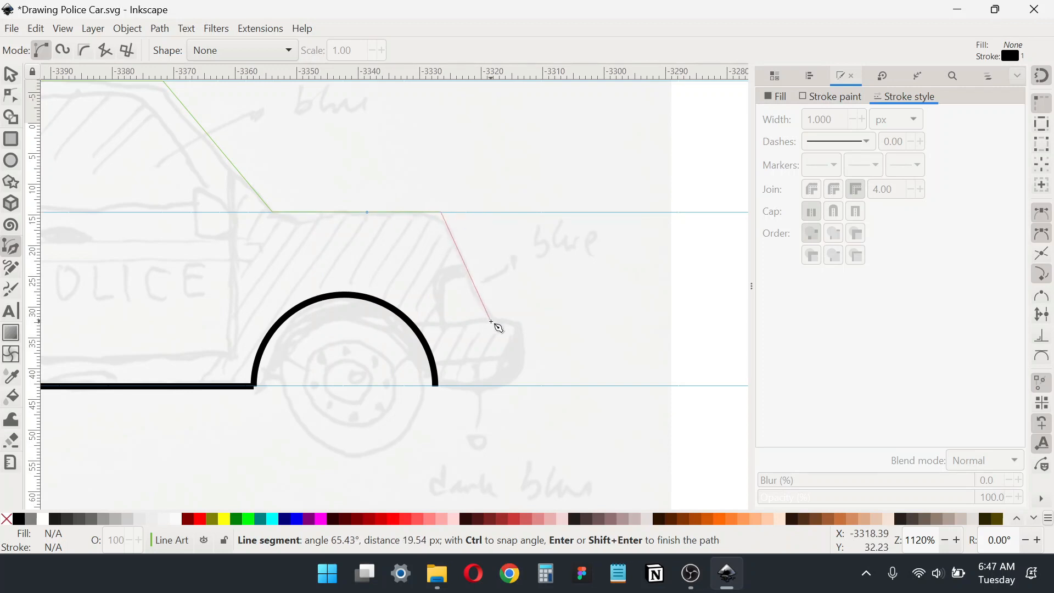
pyautogui.doubleClick(492, 322)
# Draw the angular front bumper outline from the side of the front wheel arch to the arch's outer end on the underside guide
pyautogui.click(494, 323)
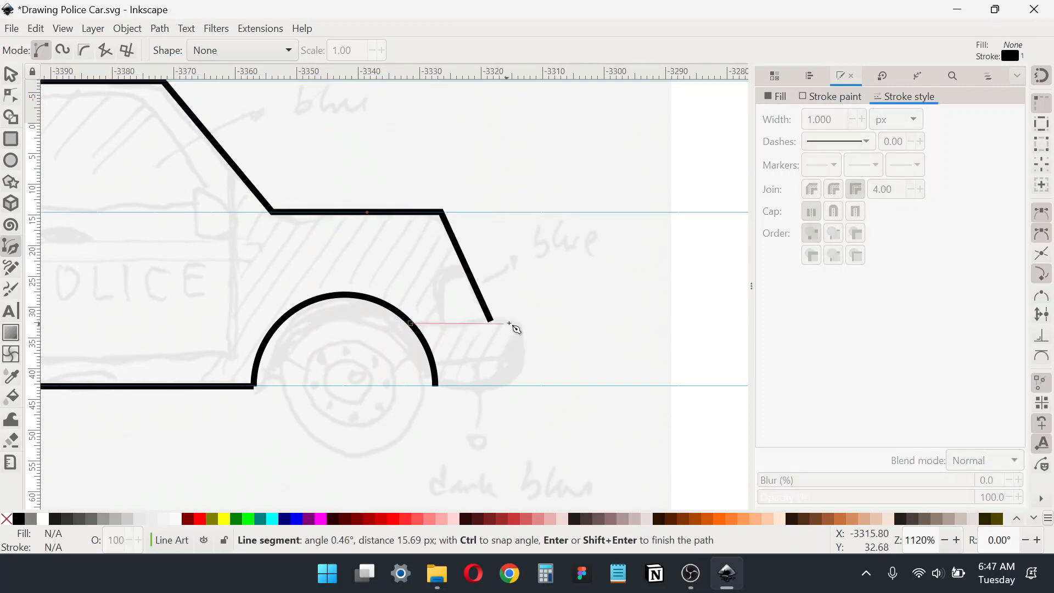
pyautogui.click(520, 360)
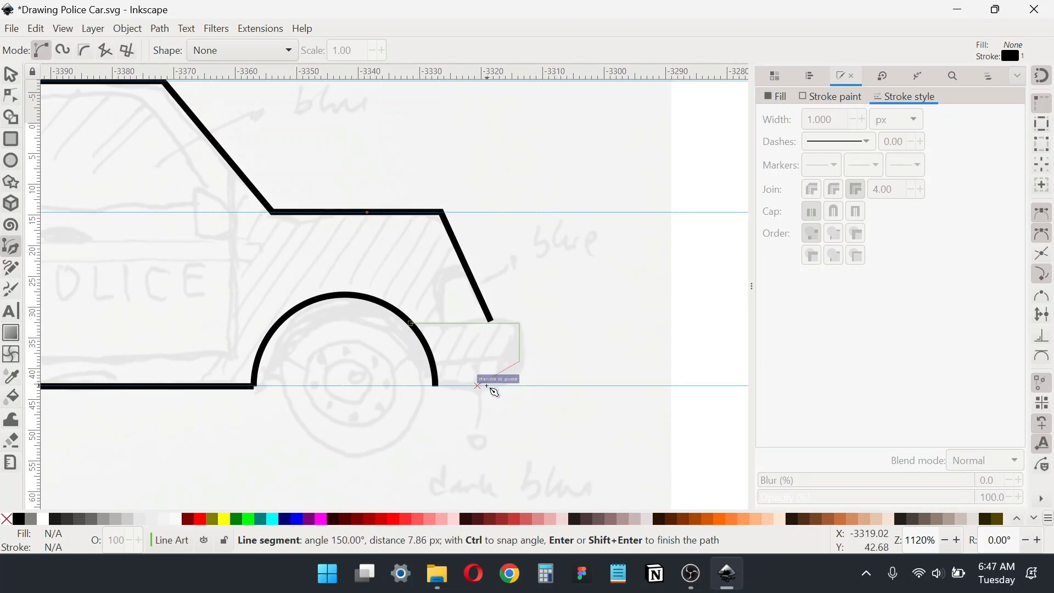
pyautogui.click(494, 385)
pyautogui.click(437, 386)
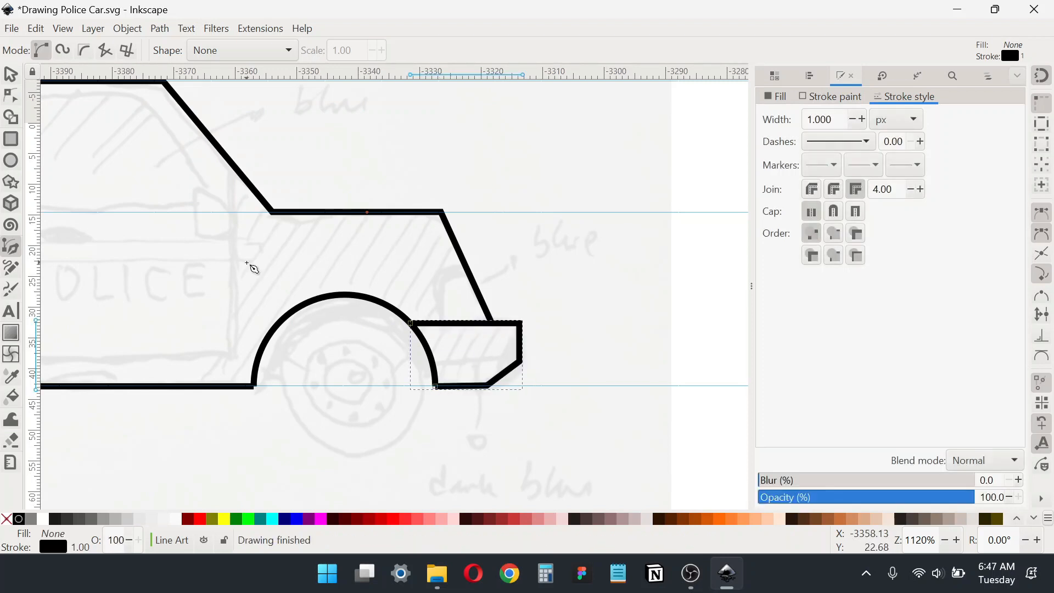
# Add a horizontal guide slightly below the roof line for the top edge of the windows
pyautogui.hscroll(-5, 445, 291)
pyautogui.scroll(2, 445, 291)
pyautogui.moveTo(303, 272); pyautogui.dragTo(362, 252)
pyautogui.moveTo(407, 72); pyautogui.dragTo(434, 155)
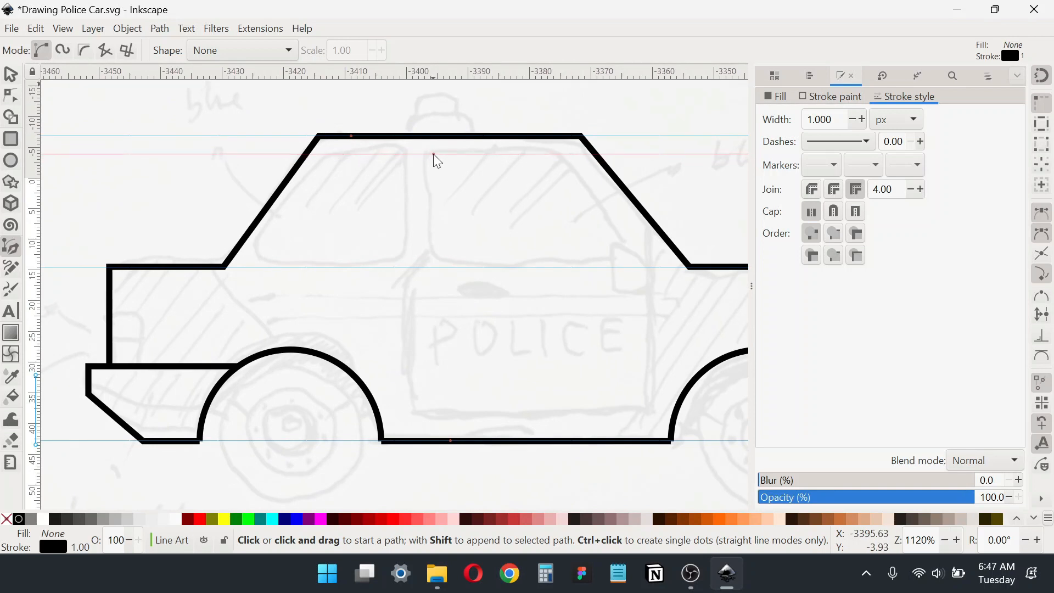
# Draw the closed rear side window between the window-top guide and the waistline guide, with a slanted rear edge
pyautogui.click(405, 268)
pyautogui.click(404, 154)
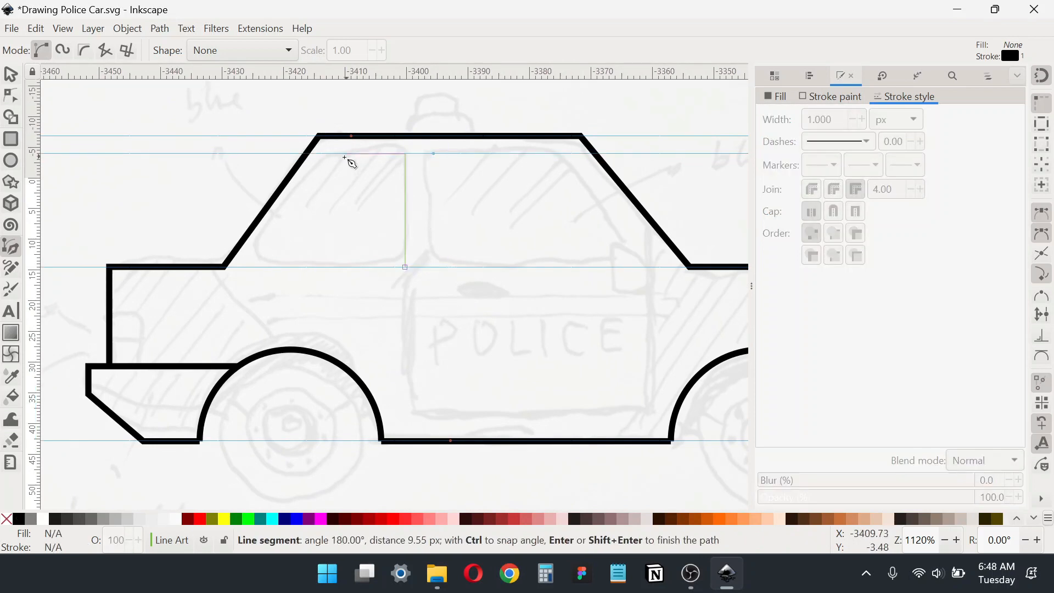
pyautogui.click(329, 156)
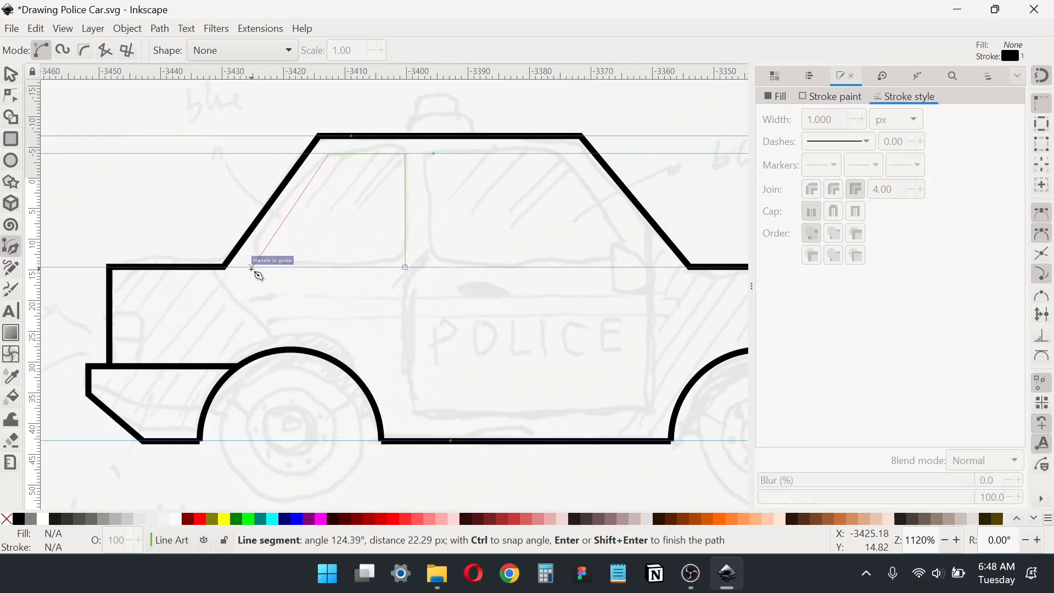
pyautogui.click(249, 268)
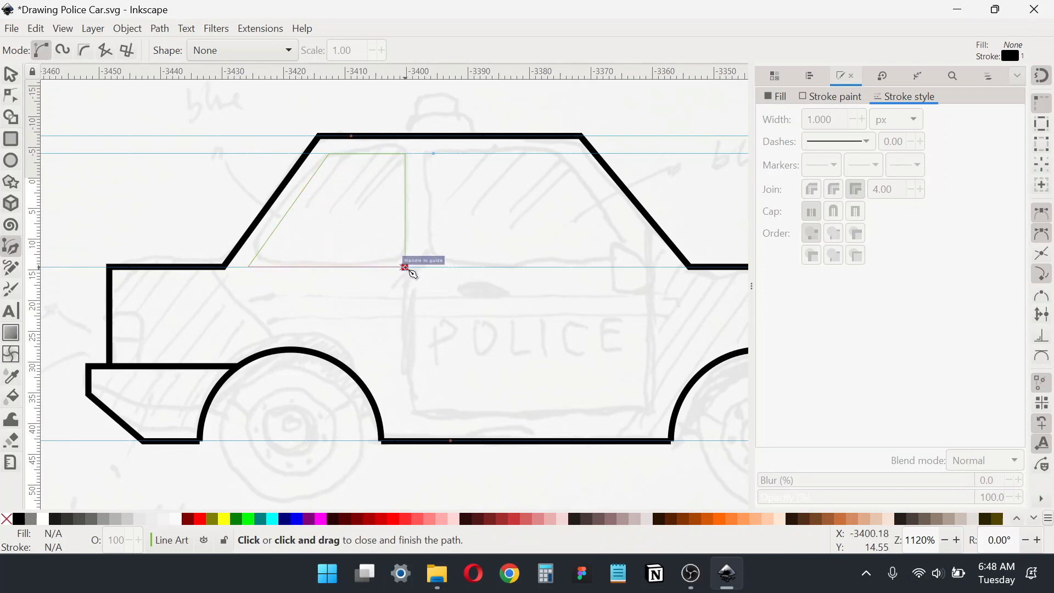
pyautogui.click(405, 267)
# Draw the closed front side window between the two window guides, with its front edge slanted along the windshield
pyautogui.hscroll(2, 275, 202)
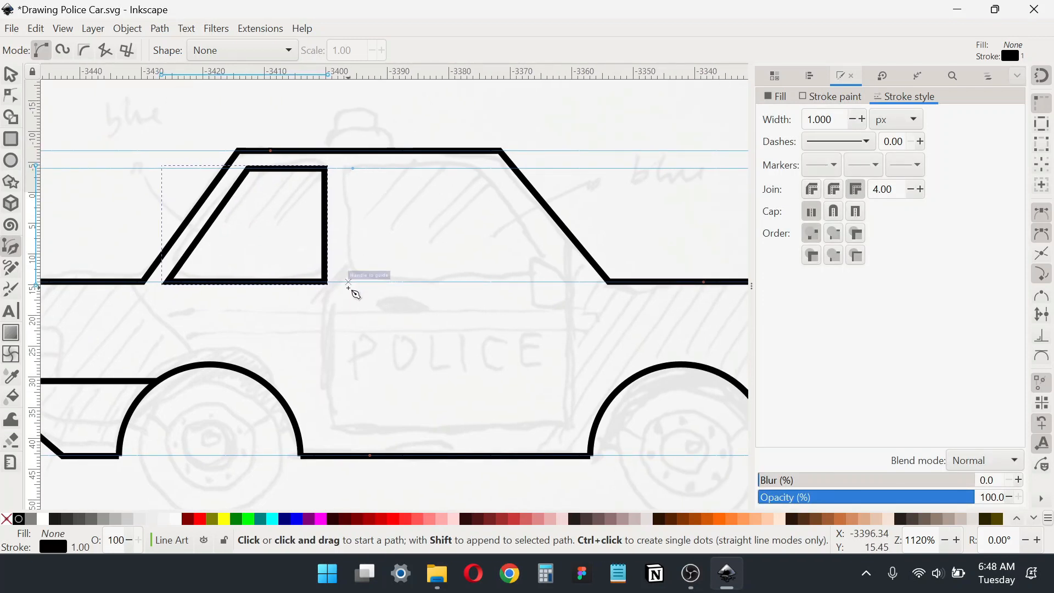
pyautogui.click(348, 282)
pyautogui.click(350, 168)
pyautogui.click(490, 170)
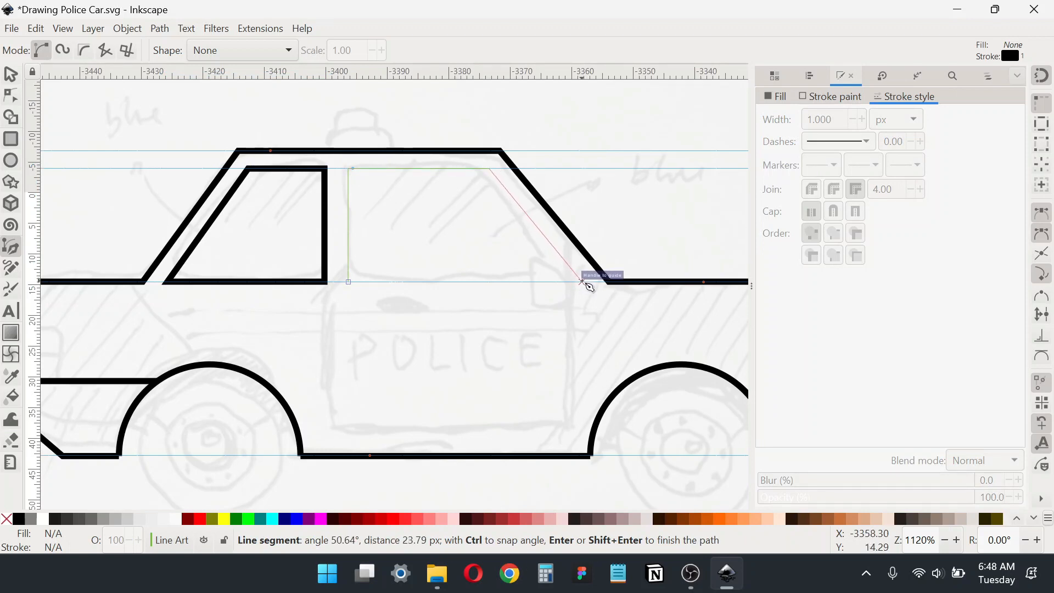
pyautogui.click(582, 282)
pyautogui.click(349, 282)
# Shift the two nodes of the front window's slanted edge slightly toward the rear of the car
pyautogui.click(10, 96)
pyautogui.moveTo(639, 344); pyautogui.dragTo(477, 160)
pyautogui.moveTo(584, 278); pyautogui.dragTo(580, 278)
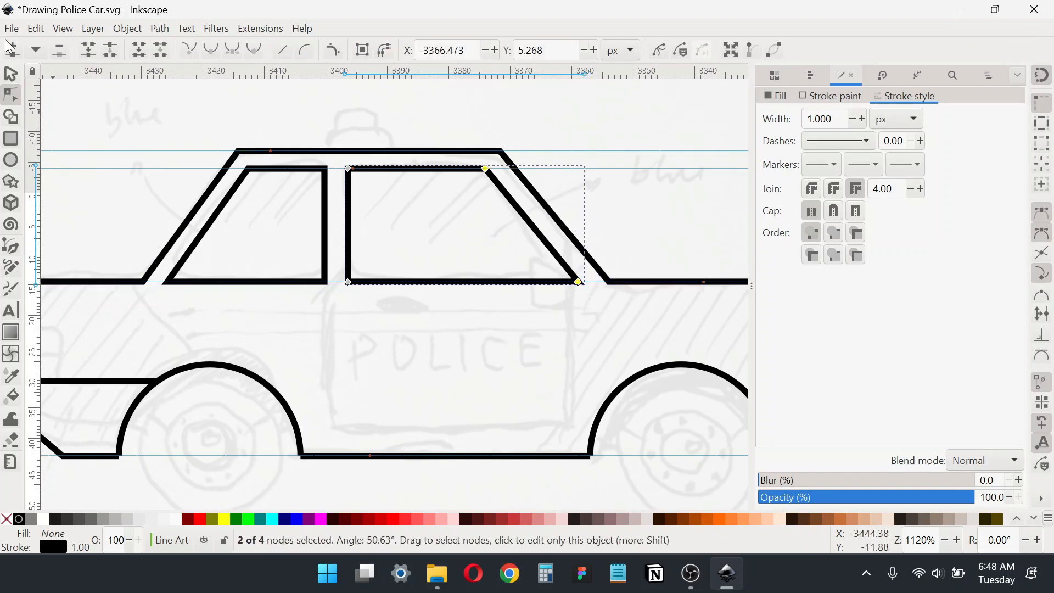
pyautogui.click(10, 73)
# Draw the tail light above the rear bumper as a box against the rear edge and divide it with a horizontal line
pyautogui.scroll(-4, 263, 350)
pyautogui.hscroll(-5, 330, 254)
pyautogui.press('b')
pyautogui.click(152, 240)
pyautogui.click(184, 240)
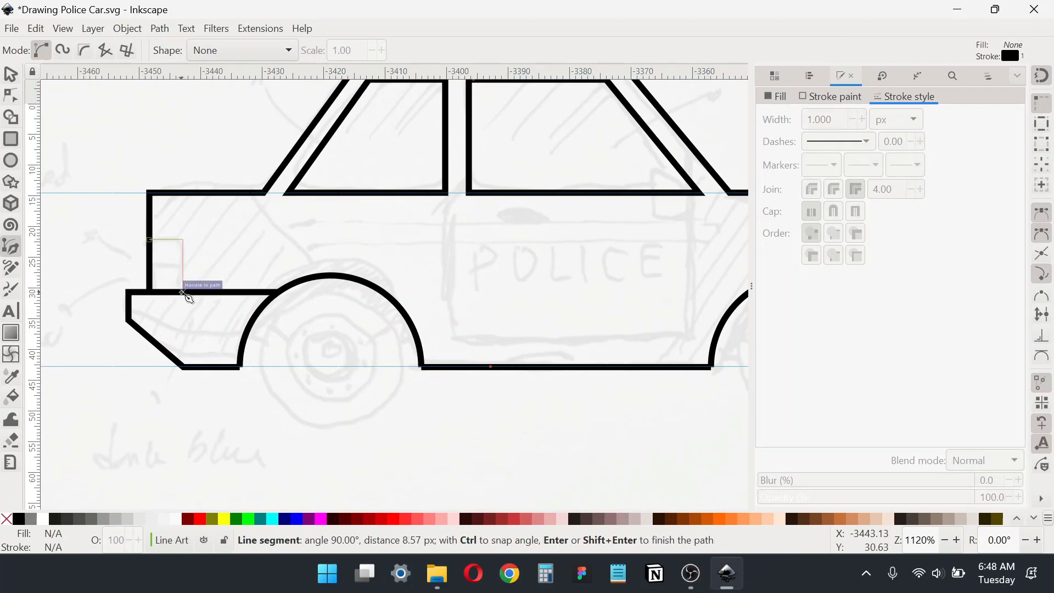
pyautogui.doubleClick(184, 289)
pyautogui.click(149, 267)
pyautogui.doubleClick(184, 269)
# Draw the headlight outline from the slanted front edge of the car down to the top of the front bumper
pyautogui.hscroll(6, 522, 283)
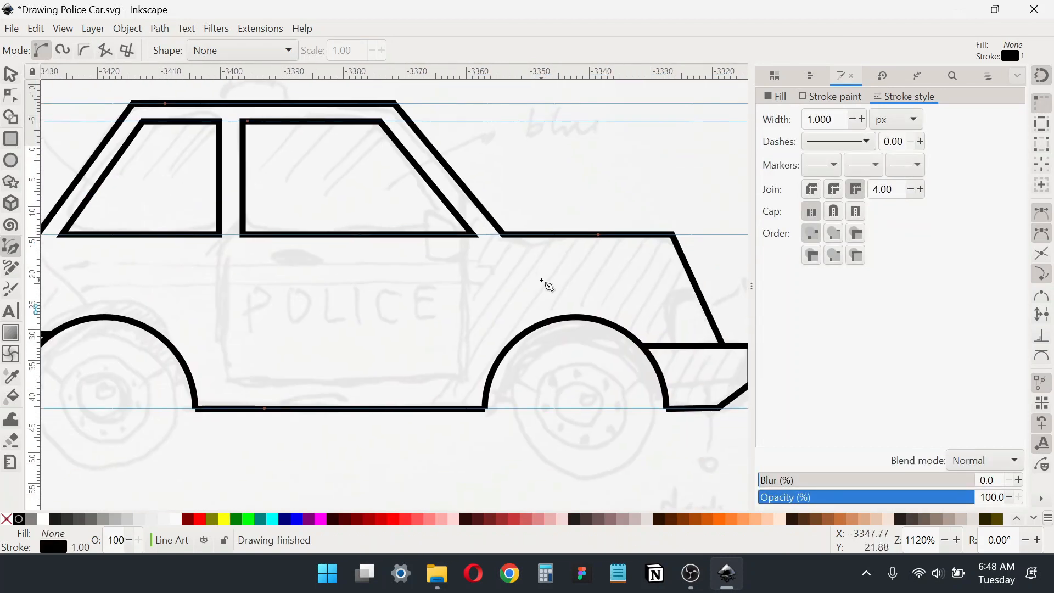
pyautogui.click(560, 251)
pyautogui.click(530, 267)
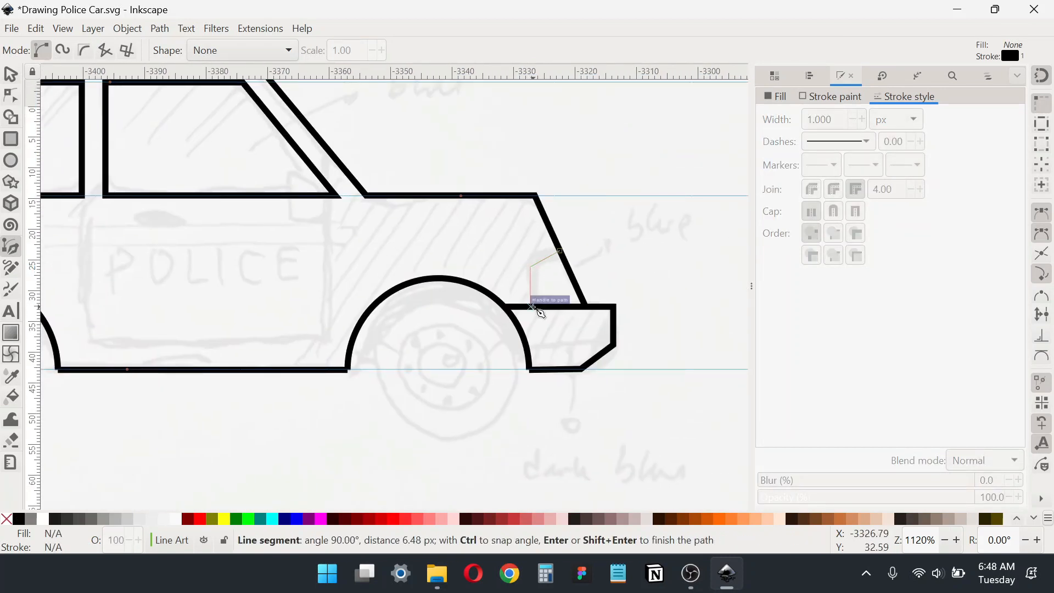
pyautogui.doubleClick(530, 305)
# Draw the door outline below the front window, from the window's front corner around to its rear corner with a chamfered upper rear edge
pyautogui.moveTo(292, 311)
pyautogui.mouseDown()
pyautogui.moveTo(477, 284)
pyautogui.moveTo(488, 336)
pyautogui.mouseUp()
pyautogui.click(541, 211)
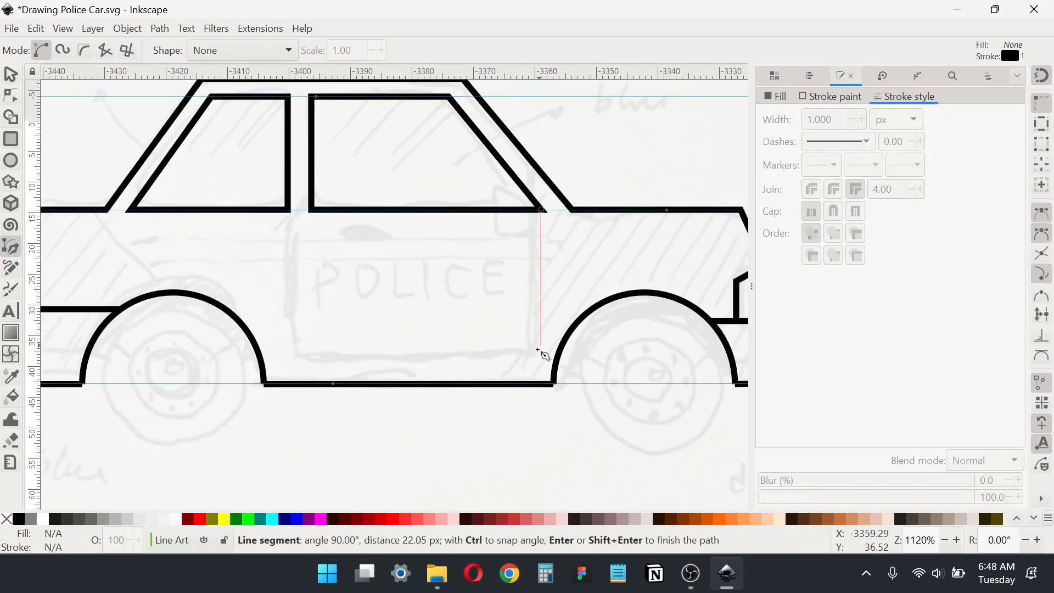
pyautogui.click(539, 355)
pyautogui.click(294, 355)
pyautogui.click(293, 237)
pyautogui.doubleClick(312, 211)
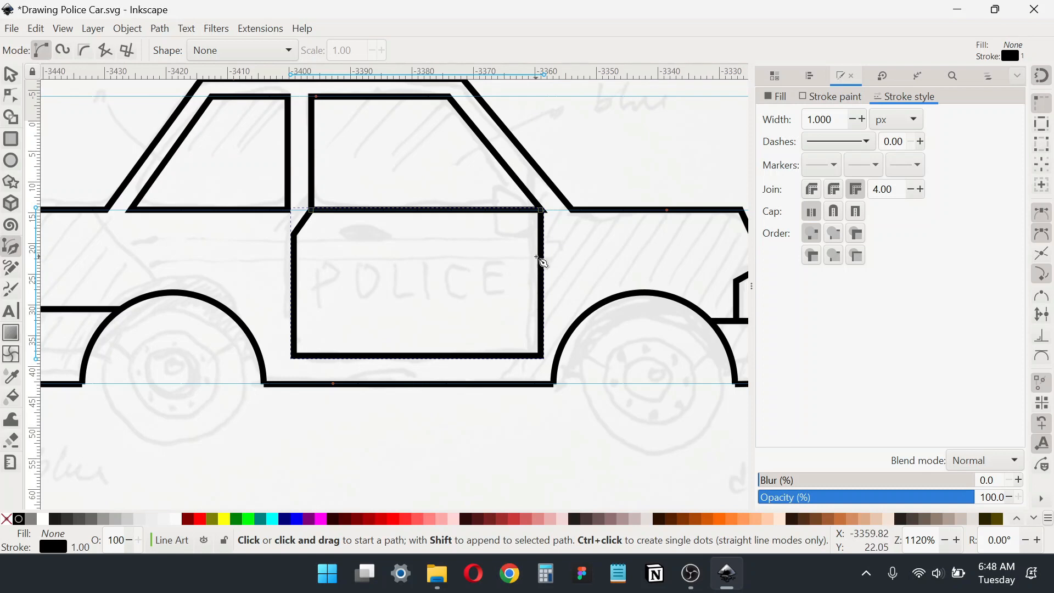
# Draw the side mirror as a closed five-point shape over the door's upper front corner
pyautogui.scroll(2, 541, 266)
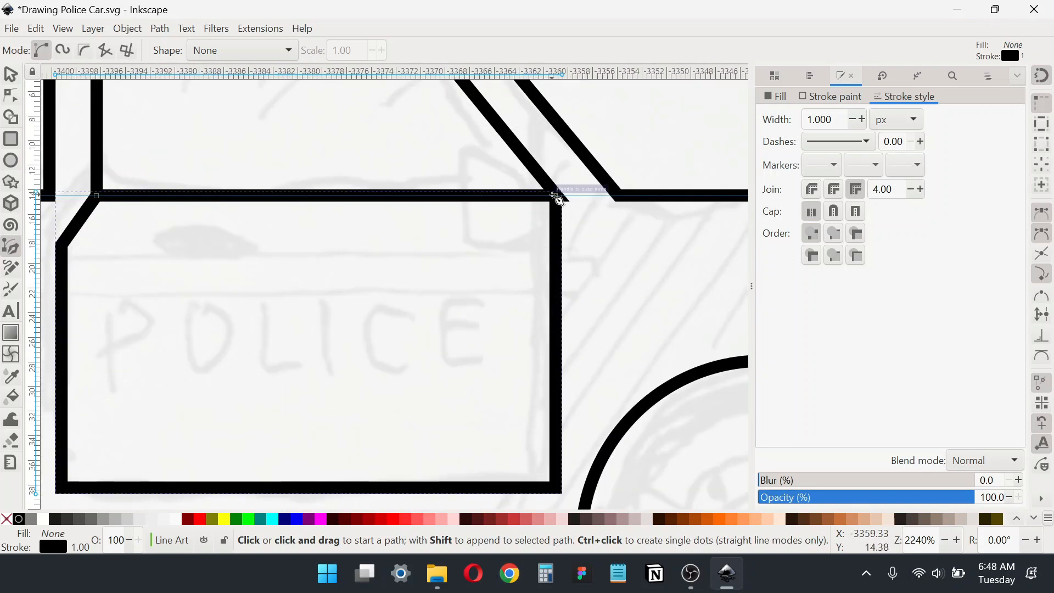
pyautogui.press('s')
pyautogui.click(285, 152)
pyautogui.press('b')
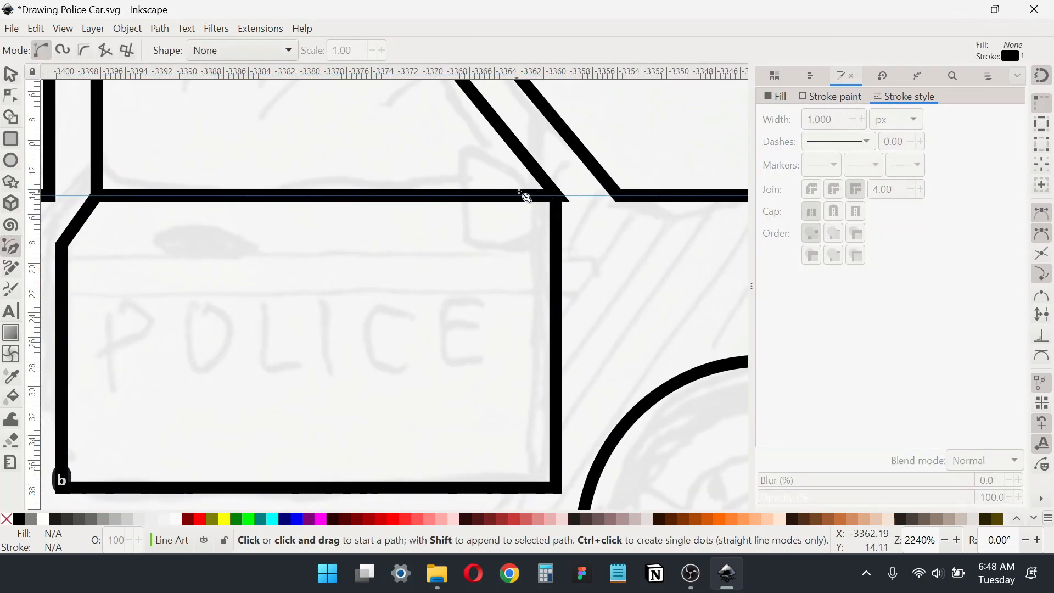
pyautogui.click(555, 208)
pyautogui.click(461, 150)
pyautogui.click(461, 248)
pyautogui.click(491, 248)
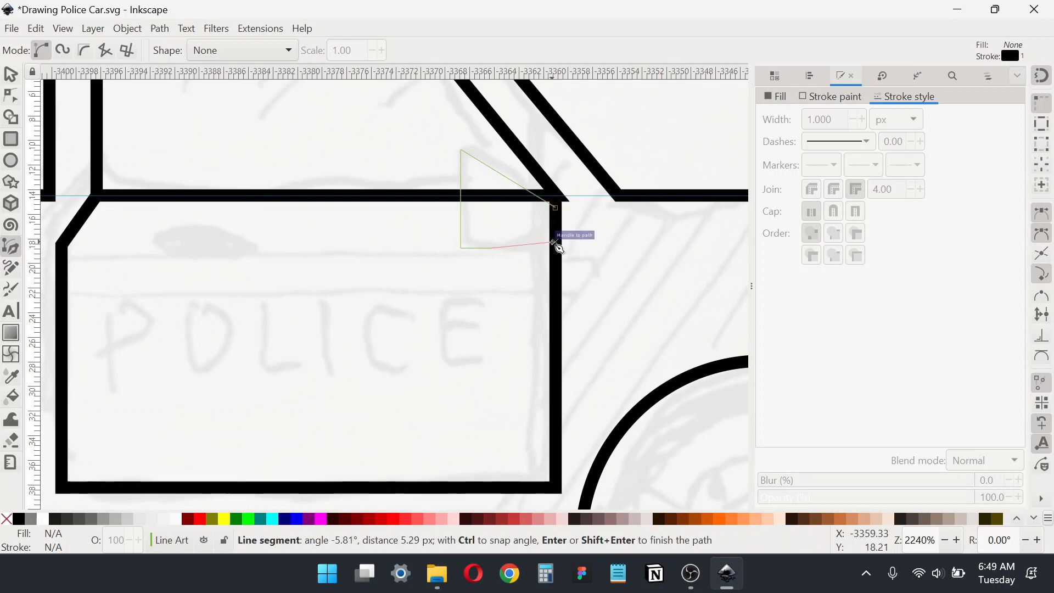
pyautogui.click(554, 239)
pyautogui.click(555, 208)
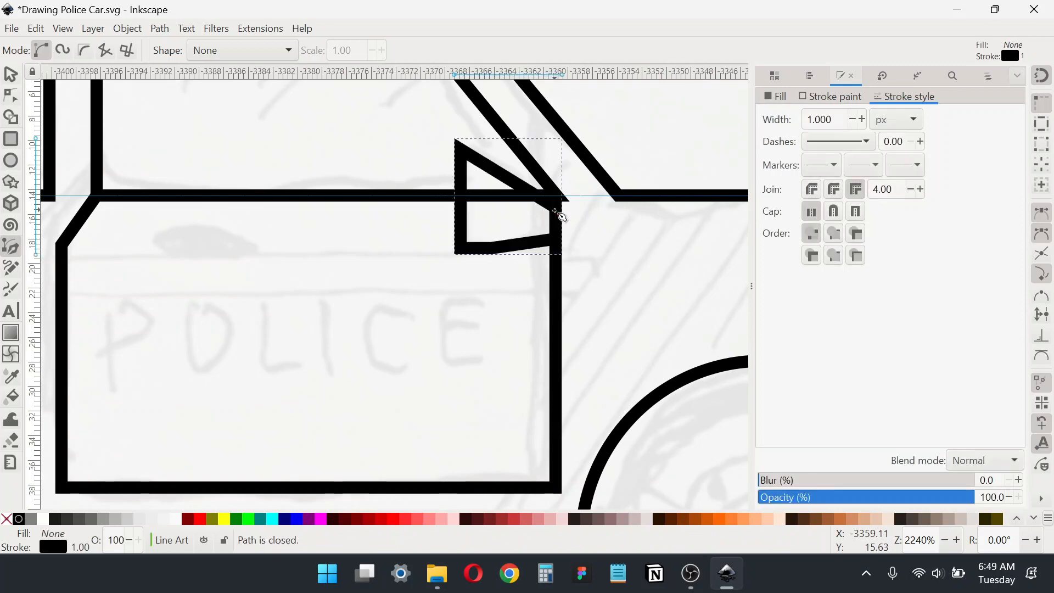
# Draw the rectangular base of the emergency light on the roof line with the Pen tool
pyautogui.keyDown('ctrl'); pyautogui.scroll(-3, 412, 273); pyautogui.keyUp('ctrl')
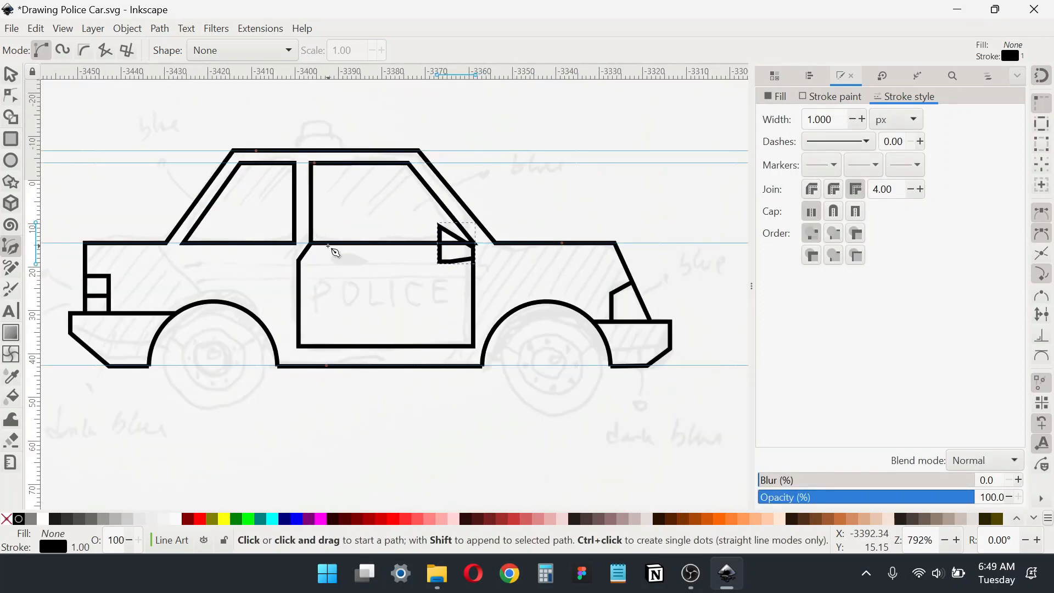
pyautogui.scroll(3, 352, 215)
pyautogui.keyDown('ctrl'); pyautogui.scroll(2, 330, 203); pyautogui.keyUp('ctrl')
pyautogui.click(328, 212)
pyautogui.click(423, 192)
pyautogui.click(423, 213)
pyautogui.press('Return')
pyautogui.press('s')
# Duplicate the emergency light's base, stack the copy on top and narrow it to about 8.5 by 4.3 px
pyautogui.keyDown('ctrl'); pyautogui.scroll(2, 375, 188); pyautogui.keyUp('ctrl')
pyautogui.moveTo(374, 188); pyautogui.dragTo(370, 121)
pyautogui.hotkey('ctrl', 'd')
pyautogui.moveTo(476, 166); pyautogui.dragTo(453, 165)
pyautogui.keyDown('ctrl'); pyautogui.scroll(-4, 424, 164); pyautogui.keyUp('ctrl')
pyautogui.click(430, 367)
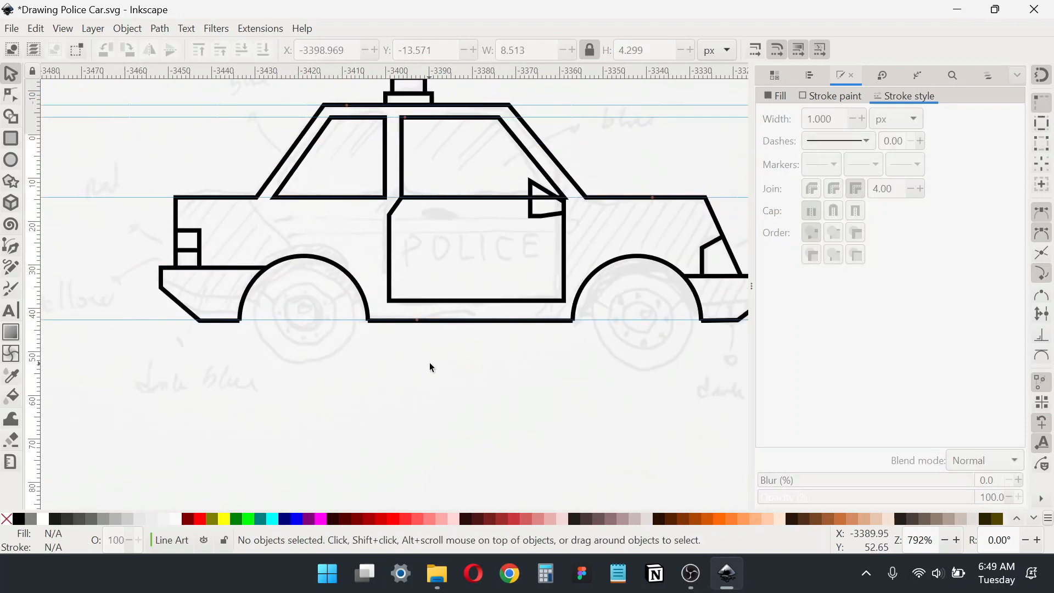
# Draw a circle about 22.25 px in diameter at the rear wheel
pyautogui.click(11, 160)
pyautogui.keyDown('ctrl'); pyautogui.scroll(1, 292, 249); pyautogui.keyUp('ctrl')
pyautogui.moveTo(278, 234)
pyautogui.mouseDown()
pyautogui.moveTo(383, 362)
pyautogui.moveTo(415, 369)
pyautogui.mouseUp()
pyautogui.click(17, 73)
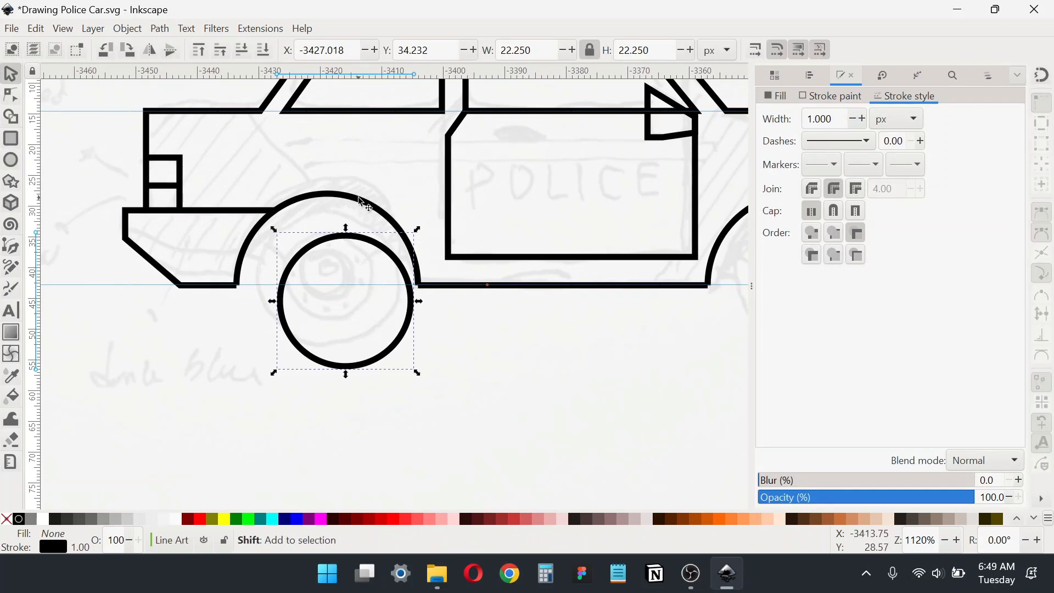
# Center the wheel circle horizontally on the rear arch, relative to the last selected object, and raise the circle into the arch
pyautogui.keyDown('shift'); pyautogui.click(378, 204); pyautogui.keyUp('shift')
pyautogui.hotkey('ctrl', 'shift', 'a')
pyautogui.click(816, 196)
pyautogui.click(306, 238)
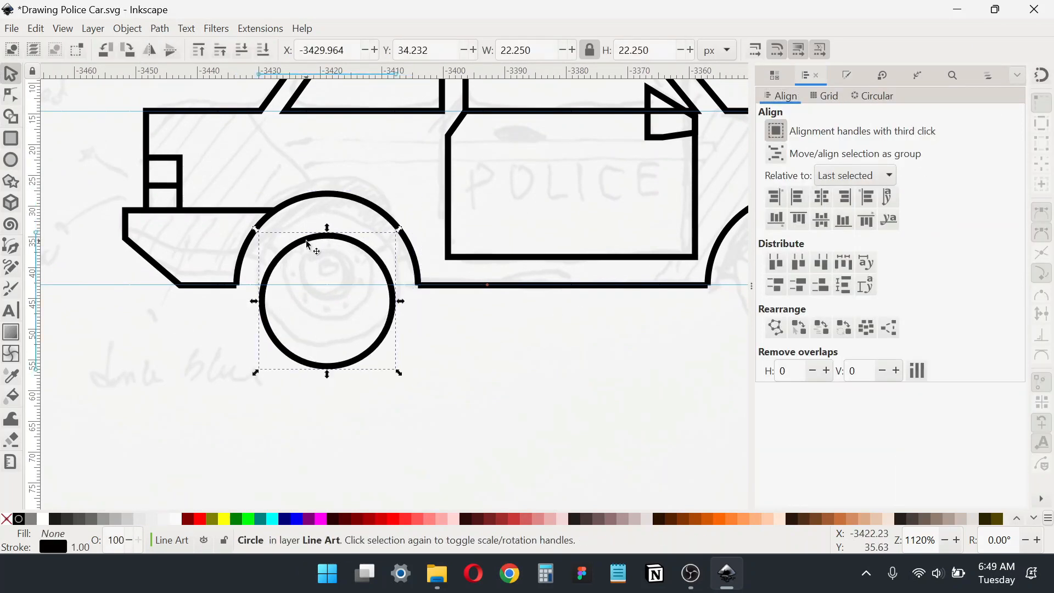
pyautogui.keyDown('ctrl'); pyautogui.scroll(1, 306, 238); pyautogui.keyUp('ctrl')
pyautogui.moveTo(335, 238); pyautogui.dragTo(337, 200)
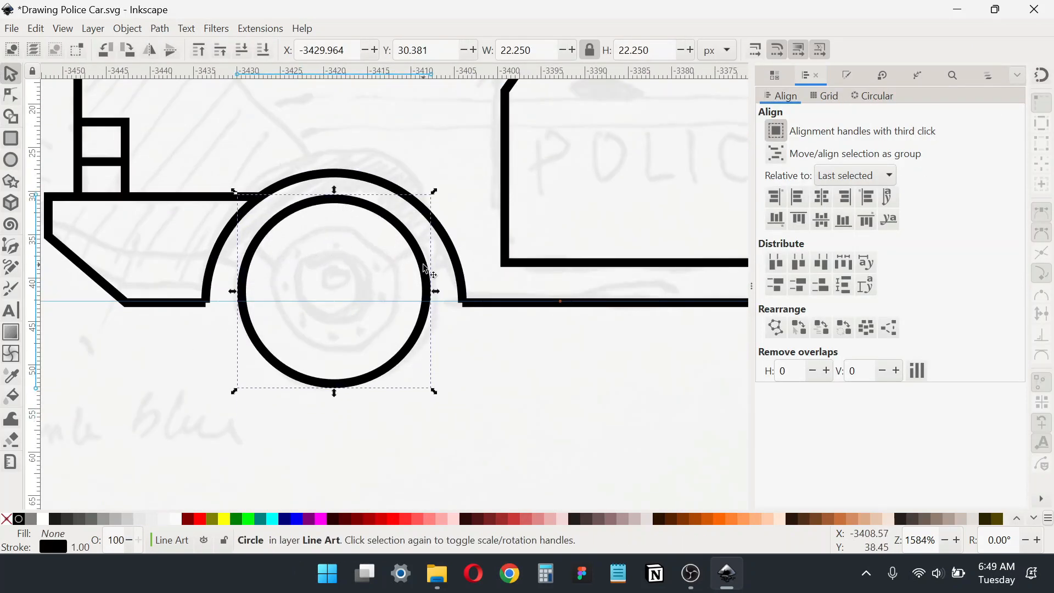
# Enlarge the rear wheel circle slightly and stretch the rear wheel arch upward to about 16.8 px high
pyautogui.moveTo(436, 288); pyautogui.dragTo(446, 294)
pyautogui.click(465, 286)
pyautogui.moveTo(334, 164); pyautogui.dragTo(336, 154)
pyautogui.keyDown('ctrl'); pyautogui.scroll(-3, 353, 231); pyautogui.keyUp('ctrl')
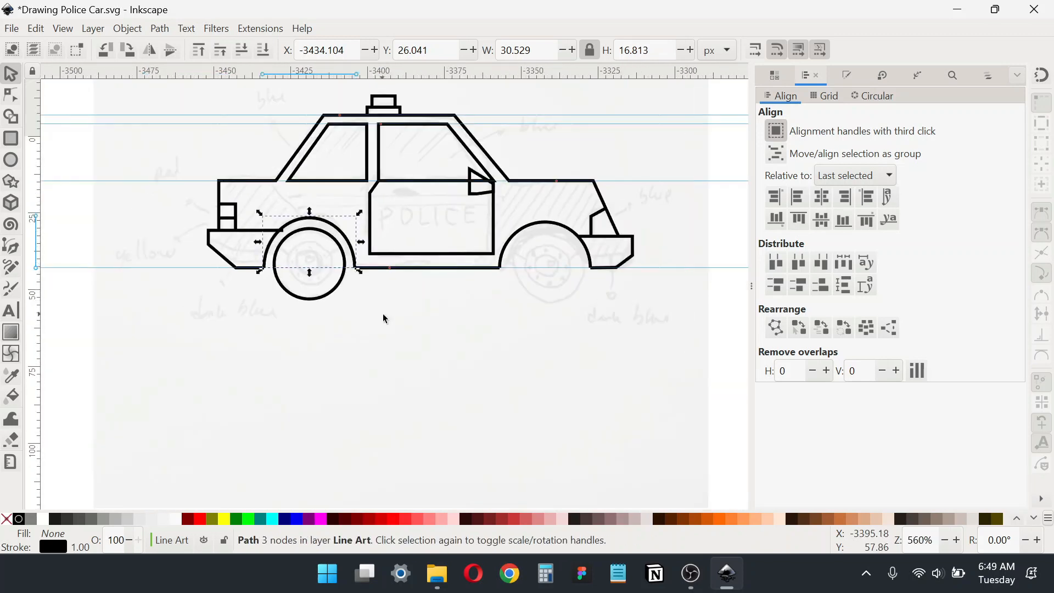
# Delete the front wheel arch
pyautogui.keyDown('ctrl'); pyautogui.scroll(1, 436, 302); pyautogui.keyUp('ctrl')
pyautogui.click(566, 197)
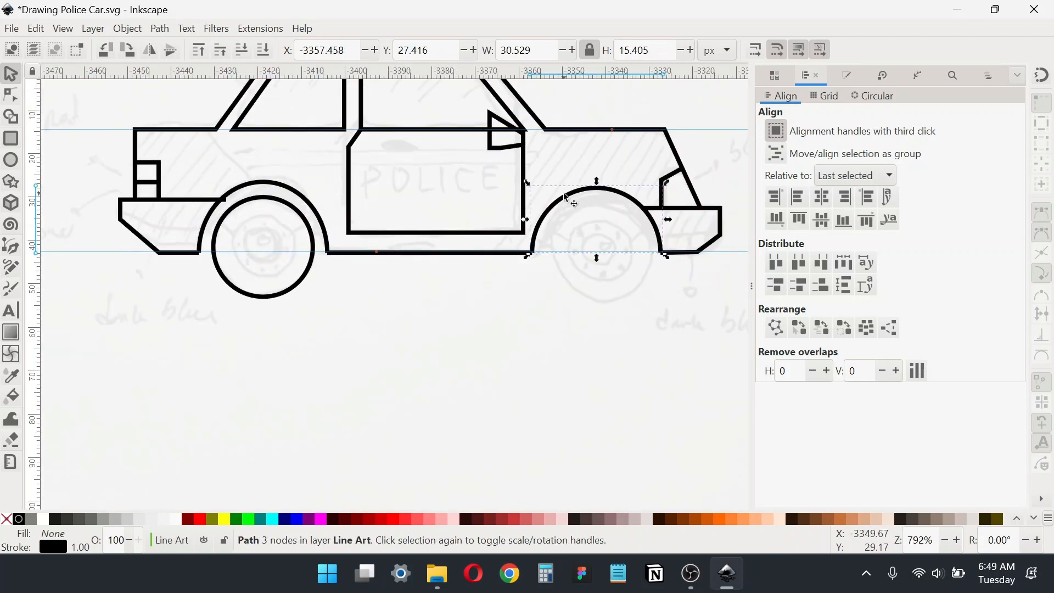
pyautogui.press('Delete')
# Enlarge the rear wheel circle to about 23.9 px in diameter inside the rear arch
pyautogui.scroll(-1, 281, 165)
pyautogui.hscroll(-2, 281, 165)
pyautogui.keyDown('ctrl'); pyautogui.scroll(2, 254, 167); pyautogui.keyUp('ctrl')
pyautogui.moveTo(345, 173); pyautogui.dragTo(339, 164)
pyautogui.keyDown('ctrl'); pyautogui.scroll(-2, 154, 206); pyautogui.keyUp('ctrl')
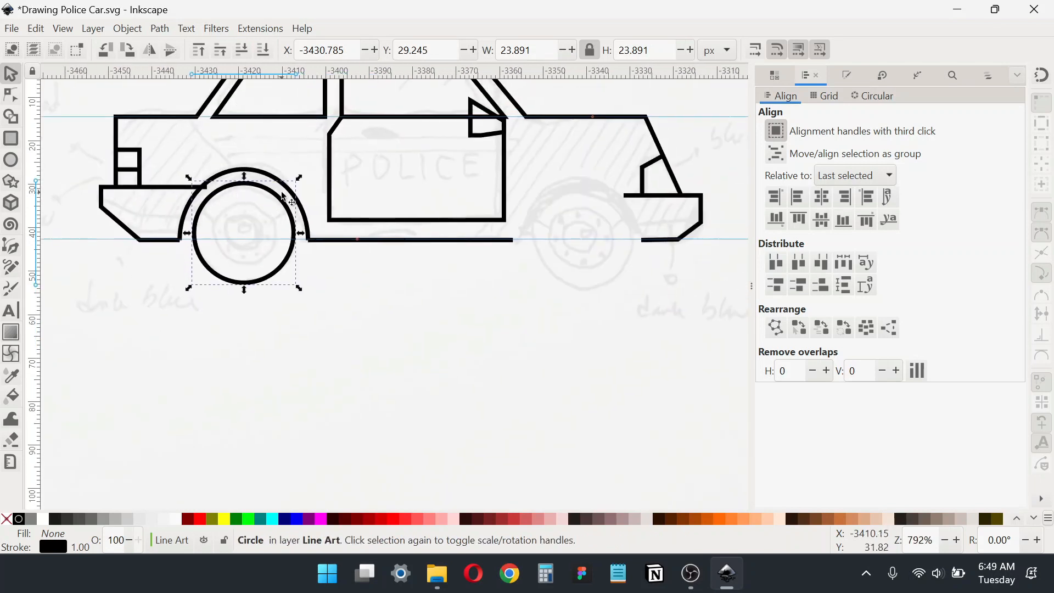
pyautogui.keyDown('shift'); pyautogui.click(271, 175); pyautogui.keyUp('shift')
pyautogui.click(281, 270)
pyautogui.moveTo(277, 270); pyautogui.dragTo(319, 281)
# Move the rear bumper's upper inner corner node onto the outline of the rear wheel arch
pyautogui.click(224, 200)
pyautogui.click(10, 95)
pyautogui.moveTo(274, 218)
pyautogui.mouseDown()
pyautogui.moveTo(217, 170)
pyautogui.moveTo(232, 198)
pyautogui.moveTo(267, 209)
pyautogui.mouseUp()
pyautogui.click(1042, 75)
pyautogui.keyDown('ctrl'); pyautogui.scroll(2, 220, 187); pyautogui.keyUp('ctrl')
pyautogui.click(1042, 76)
pyautogui.click(321, 145)
pyautogui.moveTo(320, 145); pyautogui.dragTo(221, 133)
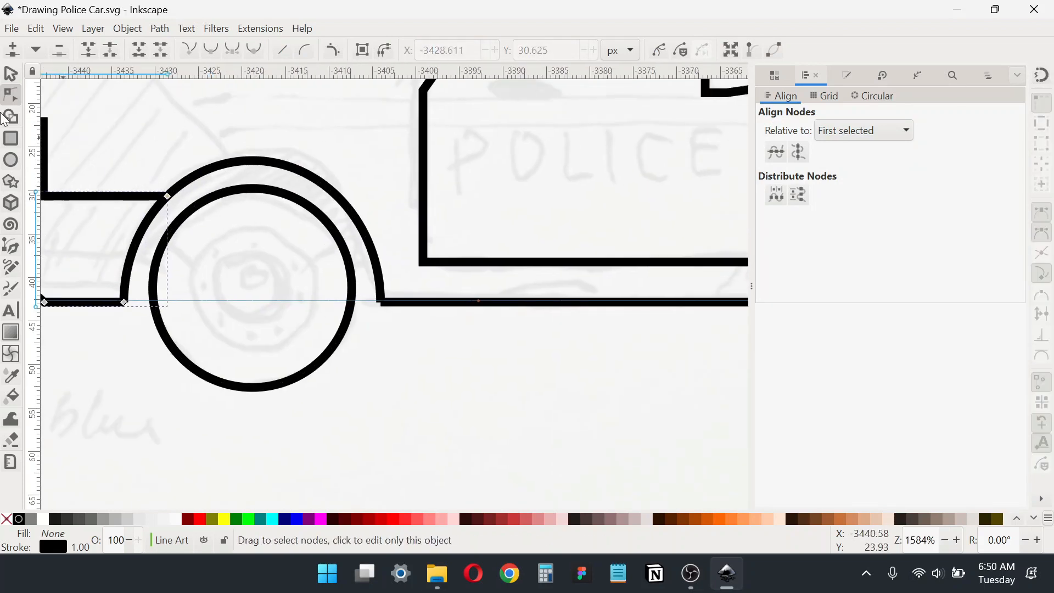
# Add two smaller concentric copies of the rear wheel circle, the innermost about 8.5 px in diameter
pyautogui.click(10, 73)
pyautogui.click(257, 190)
pyautogui.hotkey('ctrl', 'd')
pyautogui.keyDown('ctrl'); pyautogui.moveTo(360, 395); pyautogui.dragTo(295, 333); pyautogui.keyUp('ctrl')
pyautogui.hotkey('ctrl', 'd')
pyautogui.moveTo(363, 339); pyautogui.dragTo(426, 328)
pyautogui.click(482, 354)
pyautogui.press('b')
pyautogui.click(11, 75)
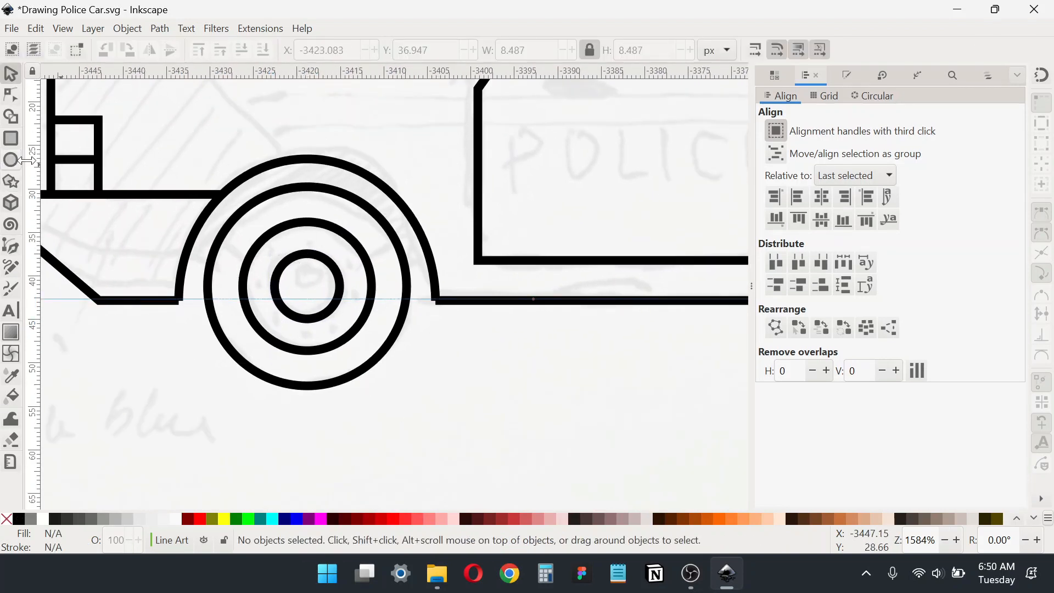
# Place a duplicate of the hub circle beside the wheel and give it a dark yellow fill of lightness 9 without stroke
pyautogui.click(313, 256)
pyautogui.hotkey('ctrl', 'd')
pyautogui.moveTo(313, 255); pyautogui.dragTo(474, 367)
pyautogui.hotkey('ctrl', 'shift', 'f')
pyautogui.click(819, 97)
pyautogui.click(768, 115)
pyautogui.click(776, 97)
pyautogui.click(781, 114)
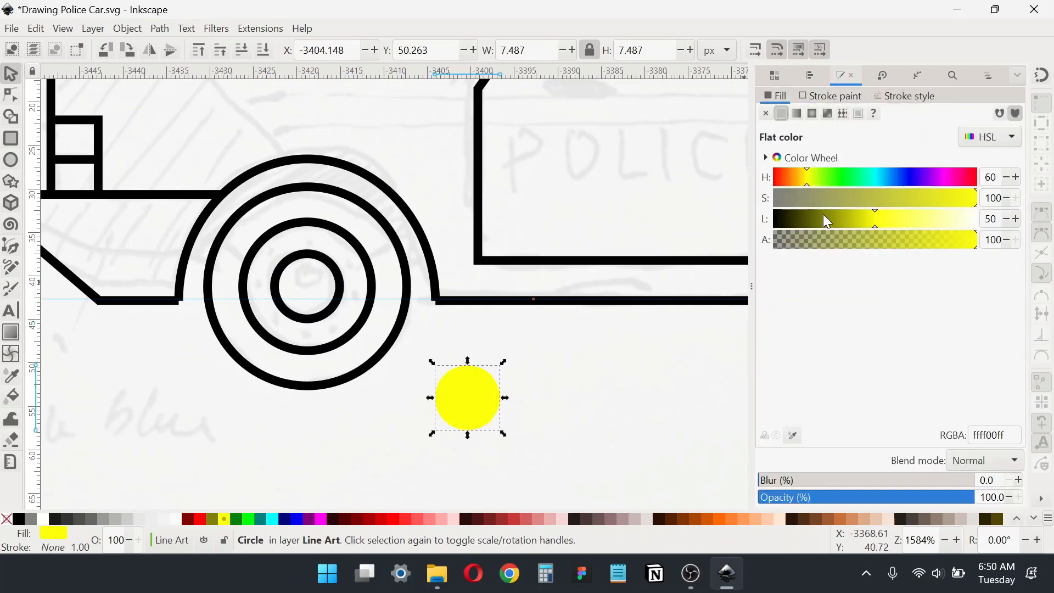
pyautogui.moveTo(829, 221); pyautogui.dragTo(794, 220)
# Shrink the dark circle to about 2.1 px and move it above the hub, between the two inner rings
pyautogui.moveTo(506, 380); pyautogui.dragTo(296, 216)
pyautogui.moveTo(320, 256); pyautogui.dragTo(411, 300)
pyautogui.scroll(4, 412, 301)
pyautogui.scroll(-2, 376, 235)
pyautogui.moveTo(385, 241); pyautogui.dragTo(303, 284)
pyautogui.moveTo(214, 286); pyautogui.dragTo(367, 238)
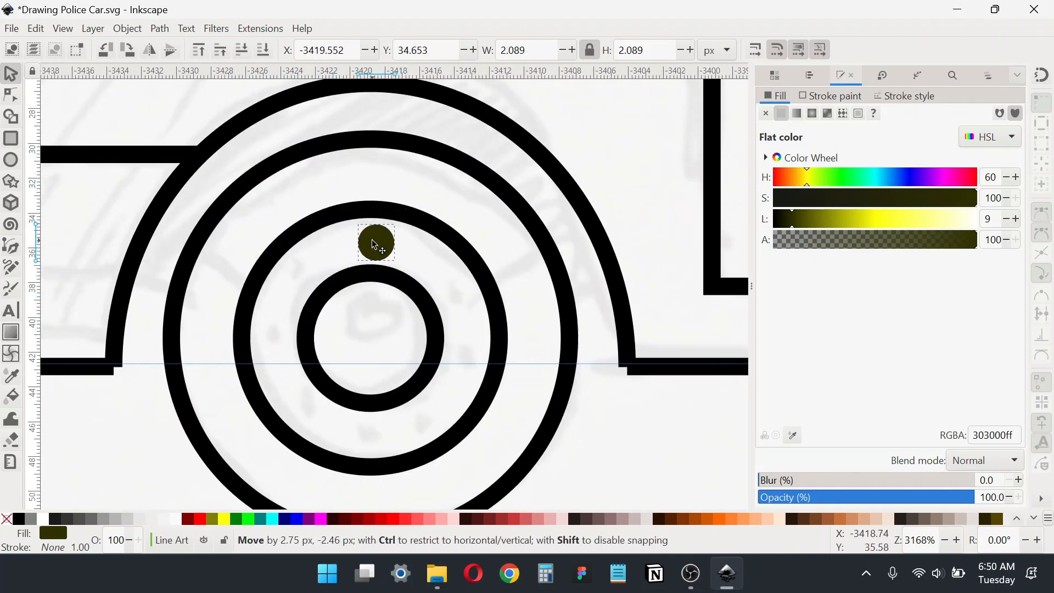
# Center the small bolt circle horizontally on the hub circle, relative to the last selected object
pyautogui.scroll(-1, 447, 269)
pyautogui.hscroll(-2, 447, 269)
pyautogui.keyDown('shift'); pyautogui.click(447, 269); pyautogui.keyUp('shift')
pyautogui.hotkey('ctrl', 'shift', 'a')
pyautogui.moveTo(451, 182); pyautogui.dragTo(381, 196)
pyautogui.click(381, 195)
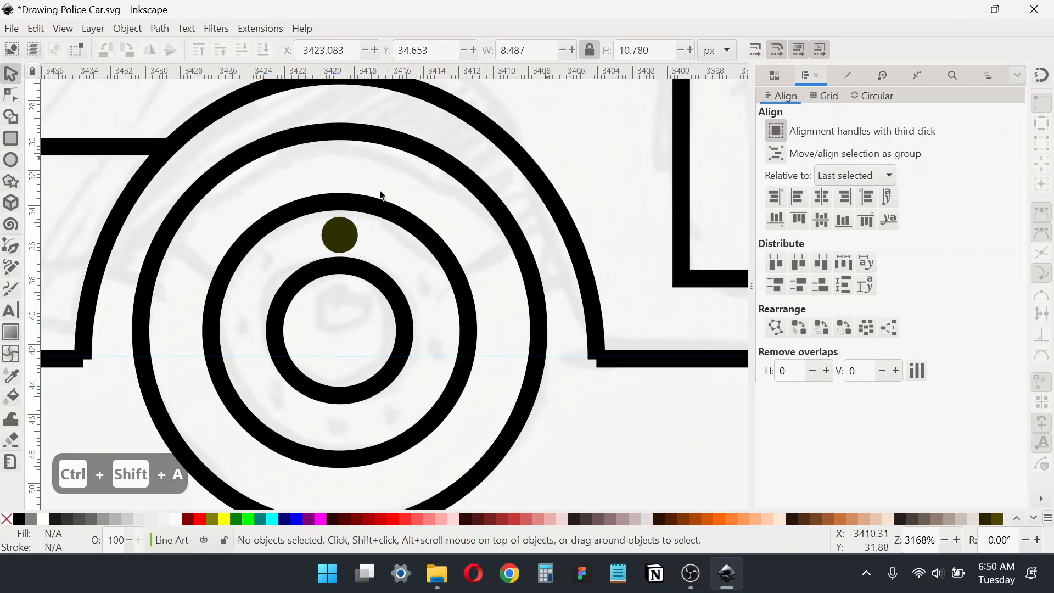
# Reduce the bolt circle to about 1.5 px in diameter and center it horizontally on the hub again
pyautogui.scroll(1, 324, 235)
pyautogui.click(346, 236)
pyautogui.moveTo(381, 237); pyautogui.dragTo(356, 247)
pyautogui.scroll(2, 359, 242)
pyautogui.scroll(-1, 354, 248)
pyautogui.keyDown('shift'); pyautogui.click(367, 297); pyautogui.keyUp('shift')
pyautogui.hotkey('ctrl', 'shift', 'a')
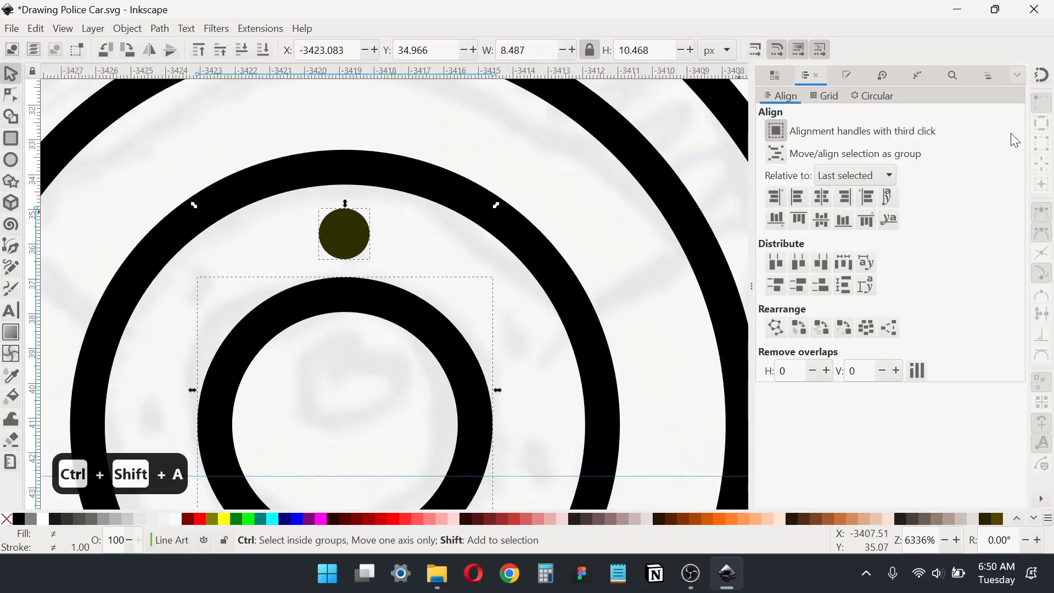
pyautogui.click(819, 200)
pyautogui.click(384, 122)
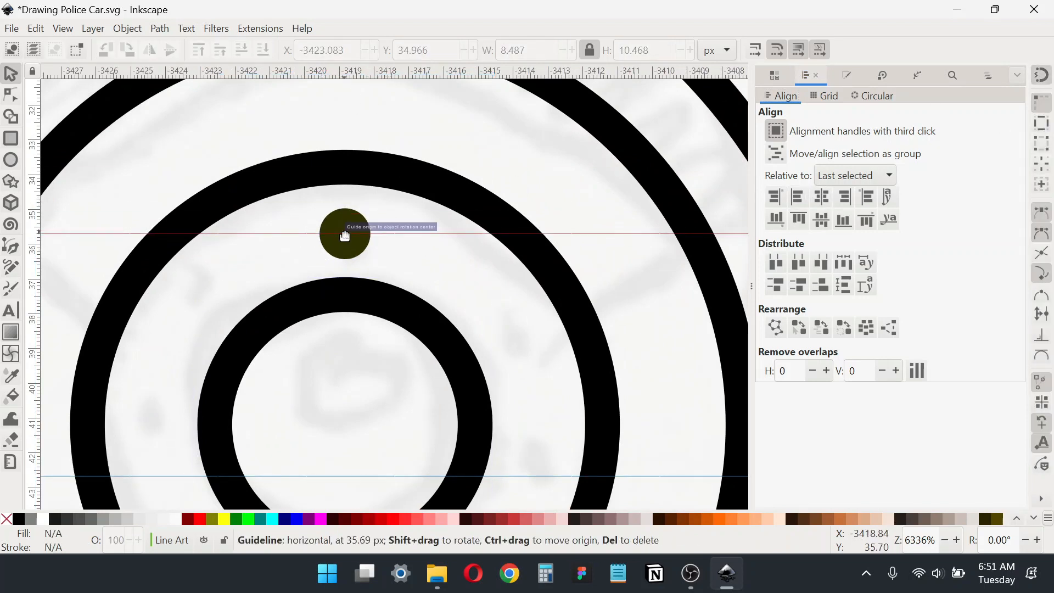
# Add horizontal and vertical guides crossing at the bolt circle's center
pyautogui.moveTo(31, 225); pyautogui.dragTo(345, 234)
pyautogui.moveTo(340, 300); pyautogui.dragTo(358, 222)
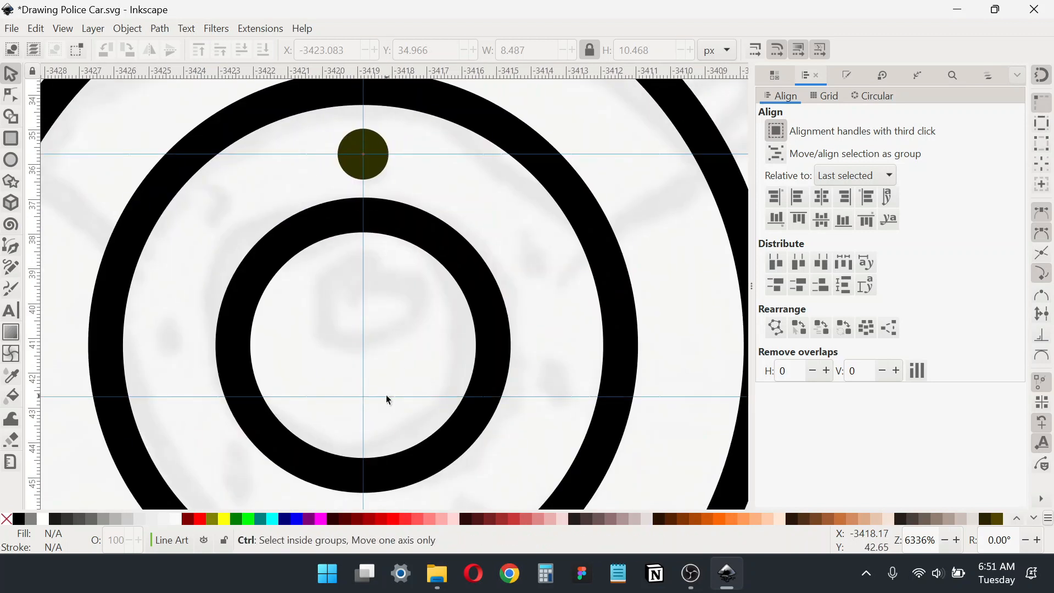
pyautogui.scroll(-3, 387, 395)
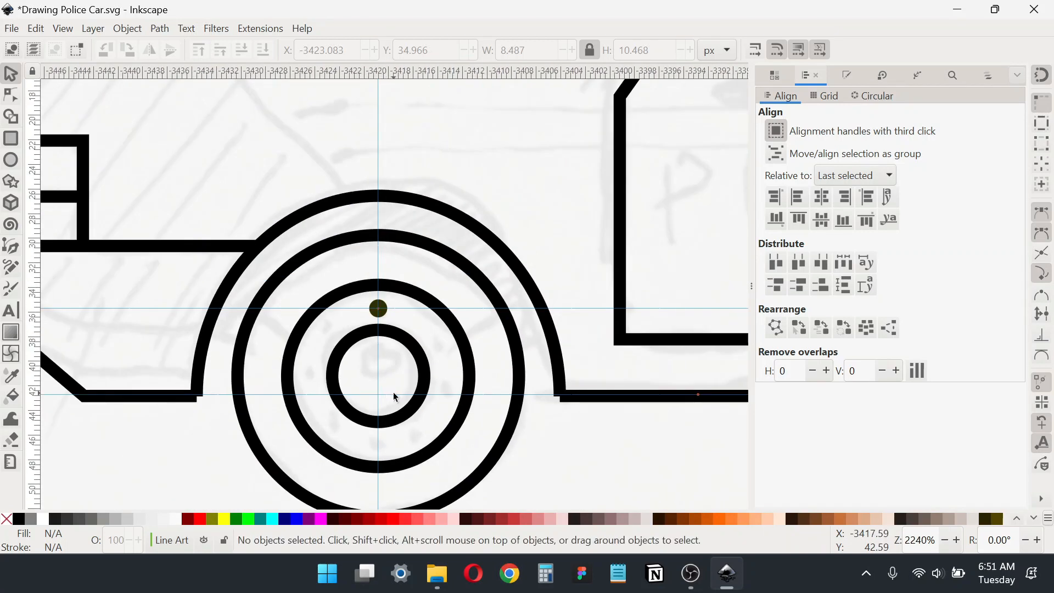
# Hide the guides and move the bolt circle's rotation center to the center of the hub
pyautogui.click(1043, 77)
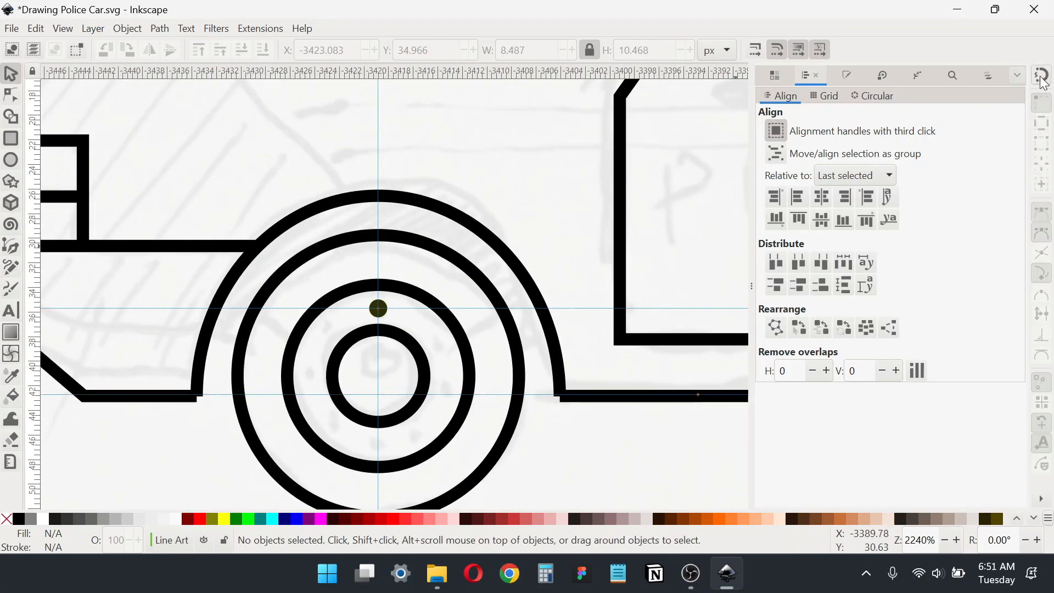
pyautogui.click(63, 28)
pyautogui.click(82, 175)
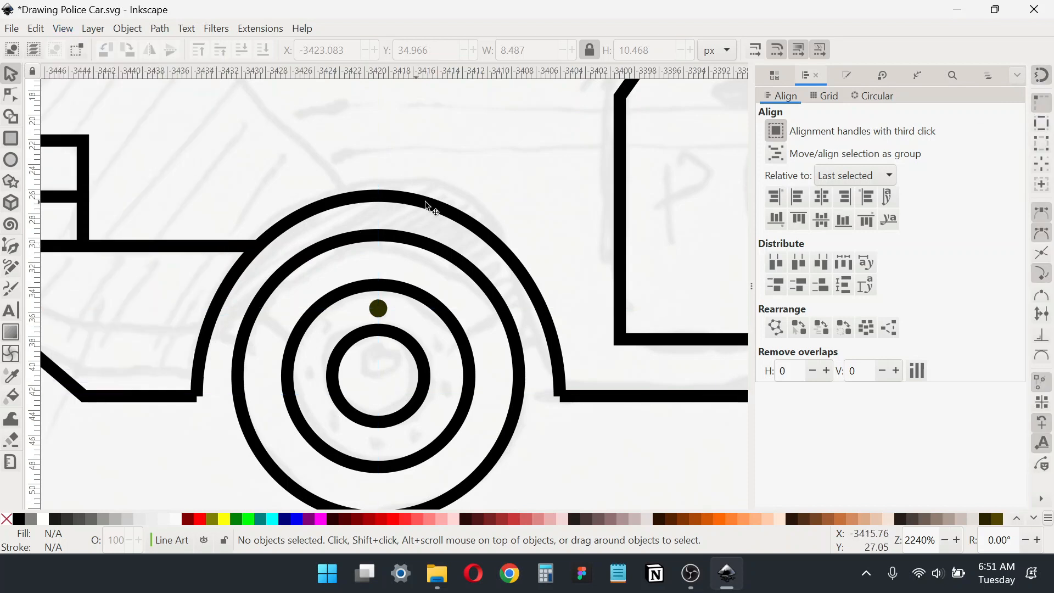
pyautogui.keyDown('ctrl'); pyautogui.scroll(2, 352, 413); pyautogui.keyUp('ctrl')
pyautogui.click(407, 206)
pyautogui.click(409, 208)
pyautogui.moveTo(407, 204); pyautogui.dragTo(406, 342)
pyautogui.moveTo(434, 243); pyautogui.dragTo(376, 234)
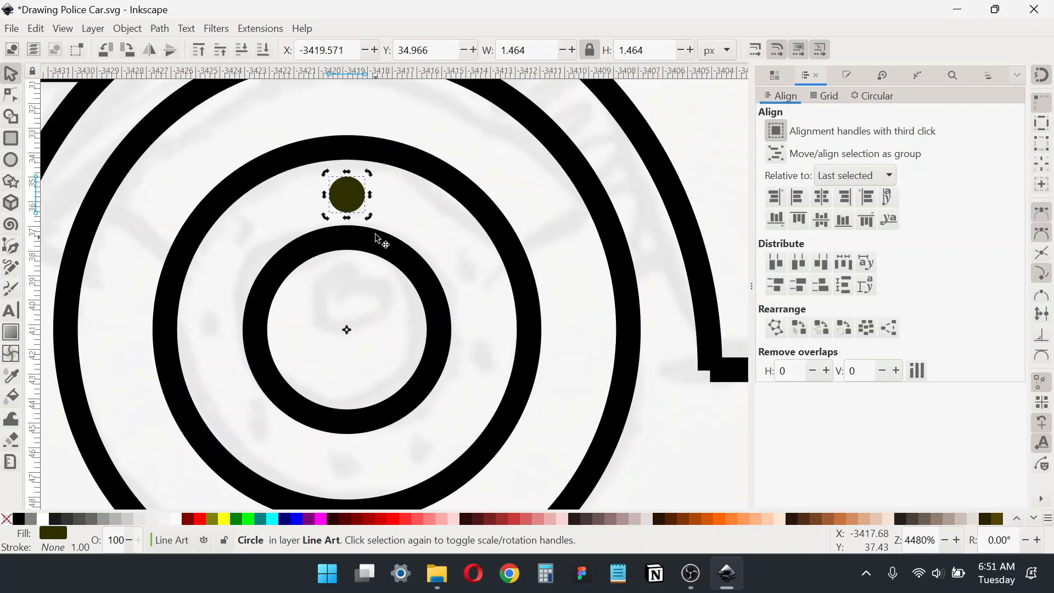
# Open the rotation transform settings and enter an angle of 45°
pyautogui.click(128, 28)
pyautogui.click(188, 482)
pyautogui.click(849, 95)
pyautogui.hotkey('ctrl', 'a')
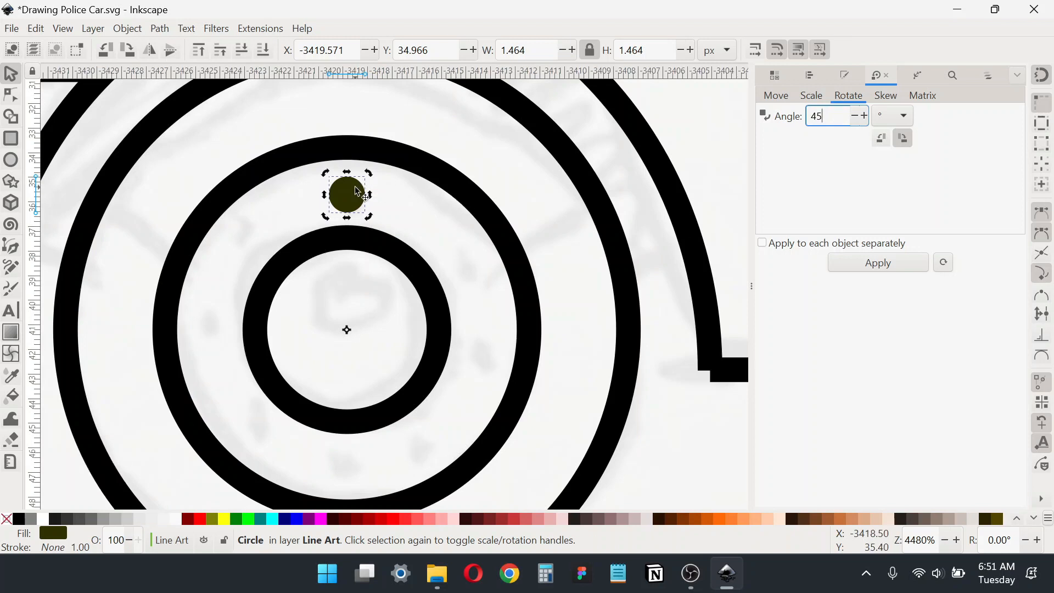
pyautogui.hotkey('alt', 'a')
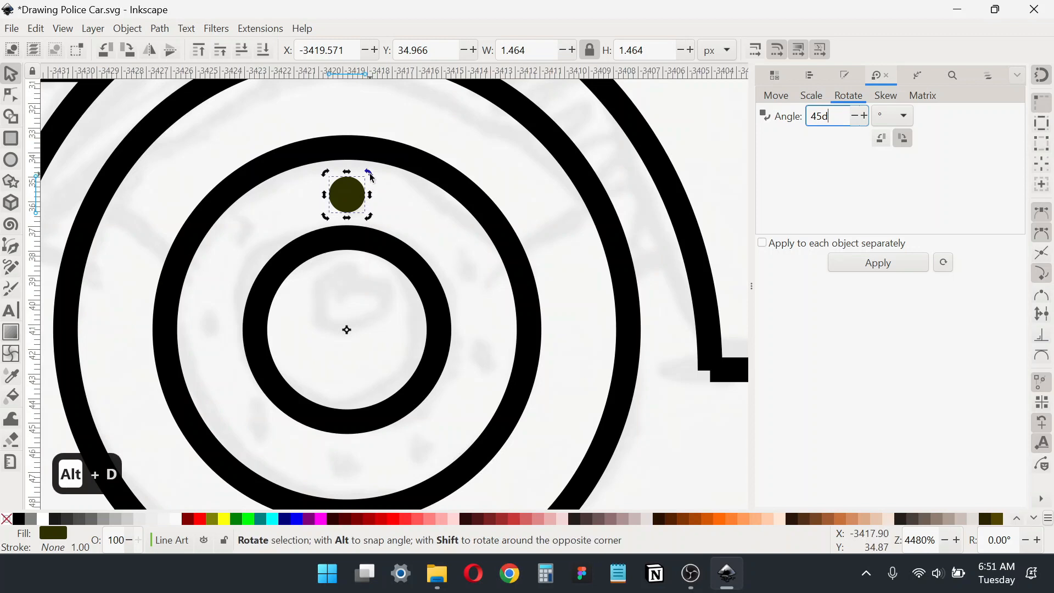
pyautogui.hotkey('ctrl', 'z')
# Clone the top bolt circle and rotate the clone 45° clockwise around the hub
pyautogui.click(347, 193)
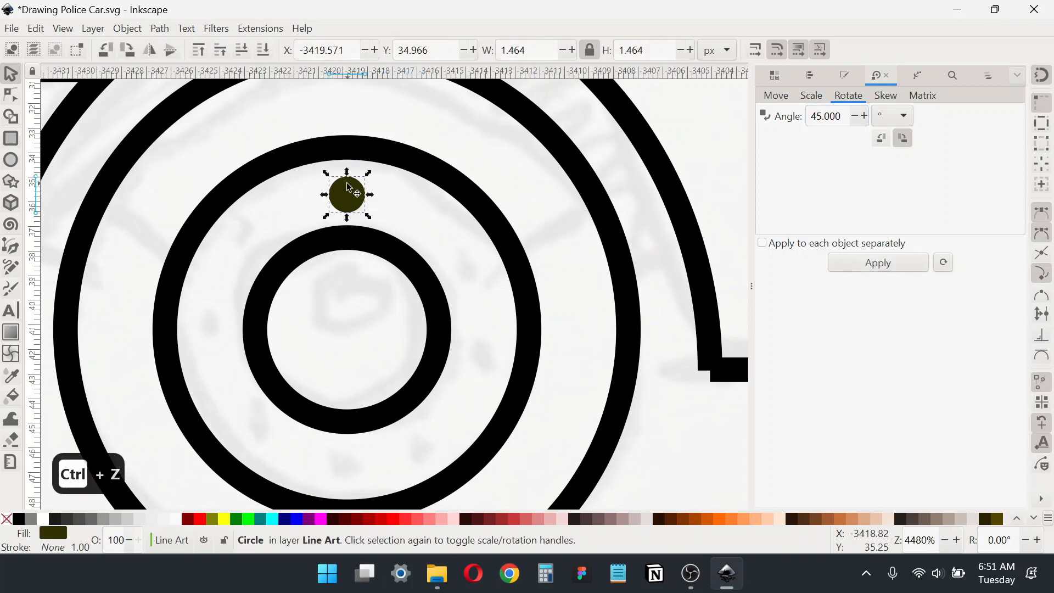
pyautogui.hotkey('alt', 'd')
pyautogui.click(352, 192)
pyautogui.moveTo(369, 213); pyautogui.dragTo(430, 222)
pyautogui.hotkey('ctrl', 'z')
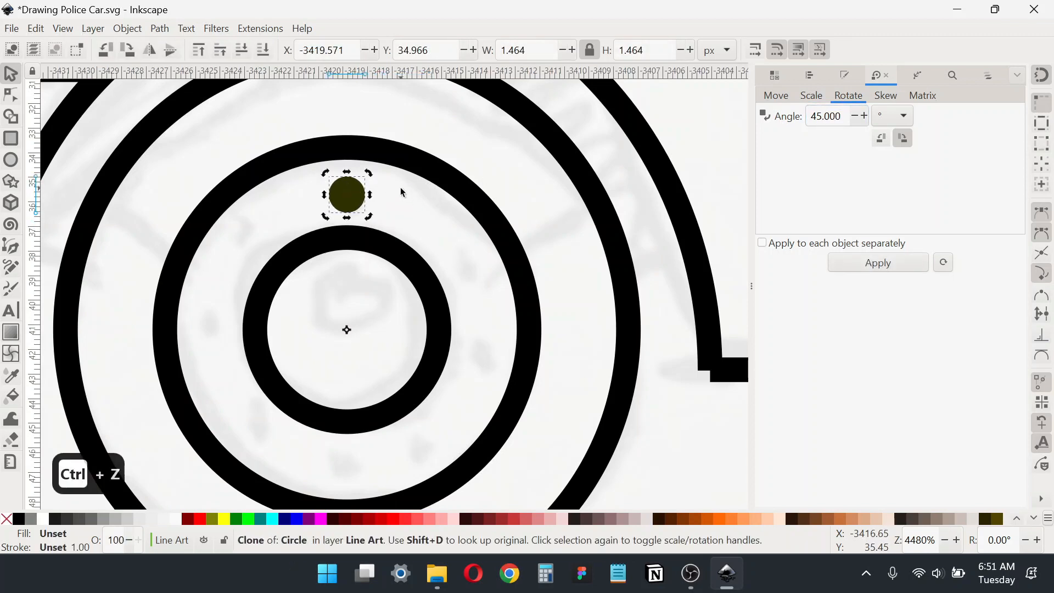
pyautogui.click(905, 265)
# Repeat cloning and 45° clockwise rotation until eight bolt circles are evenly spaced around the hub
pyautogui.hotkey('alt', 'd')
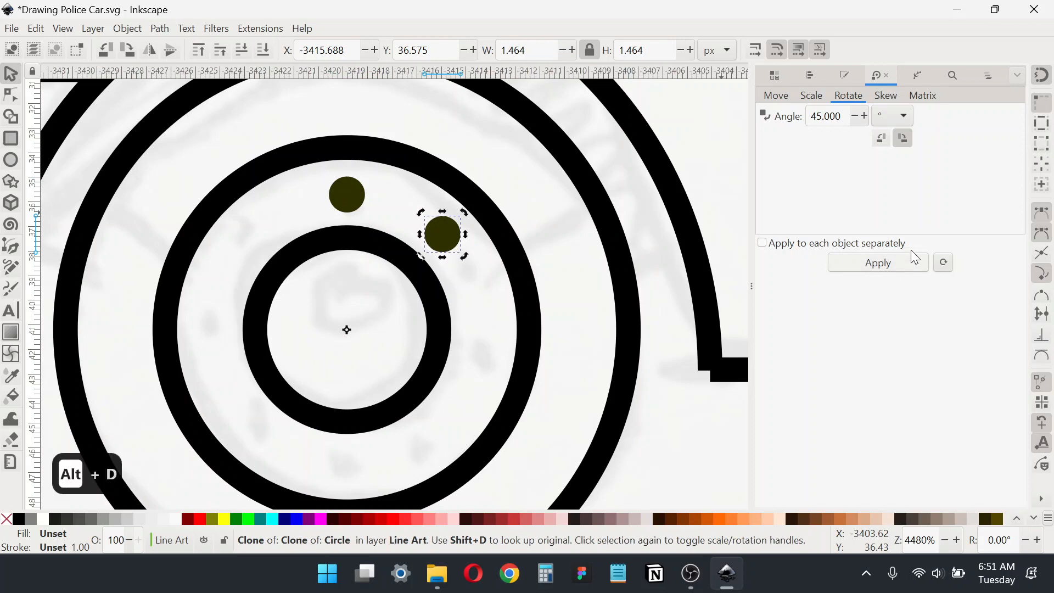
pyautogui.click(911, 263)
pyautogui.hotkey('alt', 'd')
pyautogui.click(911, 263)
pyautogui.hotkey('alt', 'd')
pyautogui.click(911, 264)
pyautogui.hotkey('alt', 'd')
pyautogui.click(911, 264)
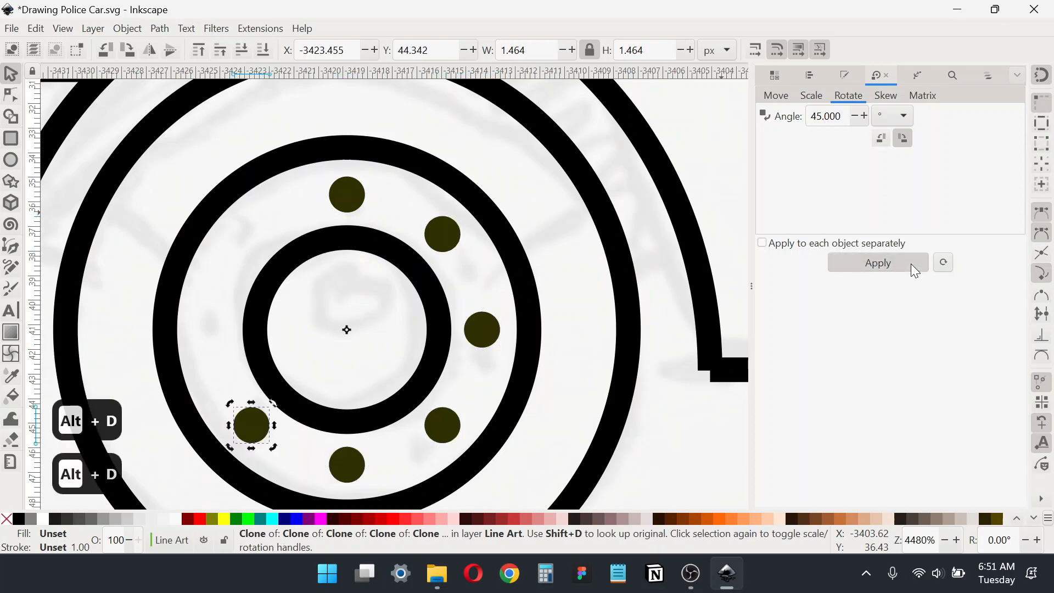
pyautogui.hotkey('alt', 'd')
pyautogui.click(910, 265)
pyautogui.hotkey('alt', 'd')
pyautogui.click(911, 266)
pyautogui.click(559, 216)
pyautogui.moveTo(447, 255); pyautogui.dragTo(440, 231)
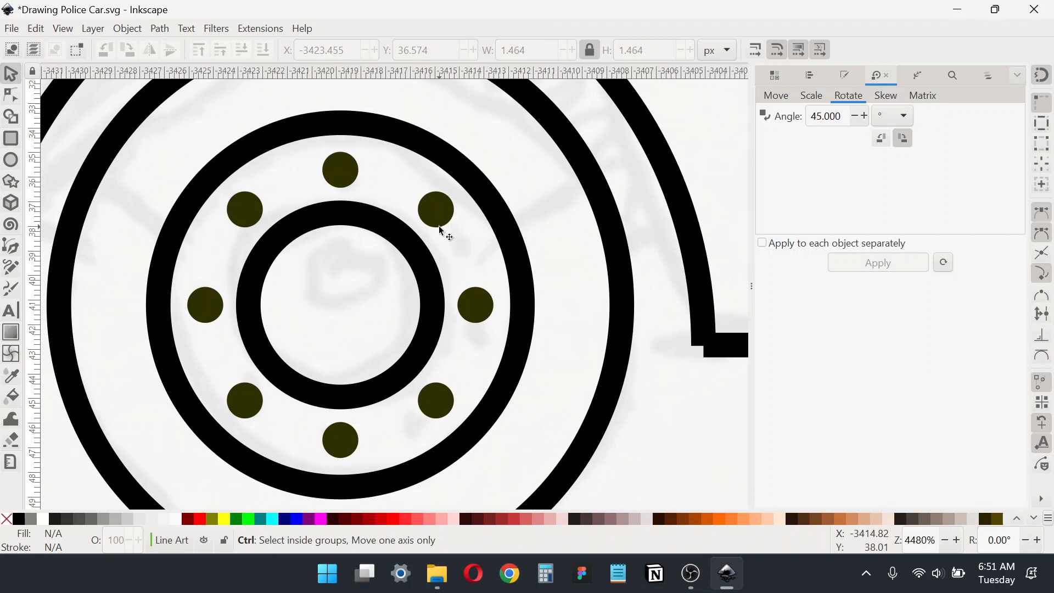
# Show the guides again and return the top bolt circle's rotation center to its own center
pyautogui.scroll(-1, 440, 229)
pyautogui.click(369, 191)
pyautogui.click(62, 28)
pyautogui.click(82, 172)
pyautogui.scroll(1, 348, 287)
pyautogui.click(388, 224)
pyautogui.moveTo(376, 346); pyautogui.dragTo(377, 210)
pyautogui.click(1041, 74)
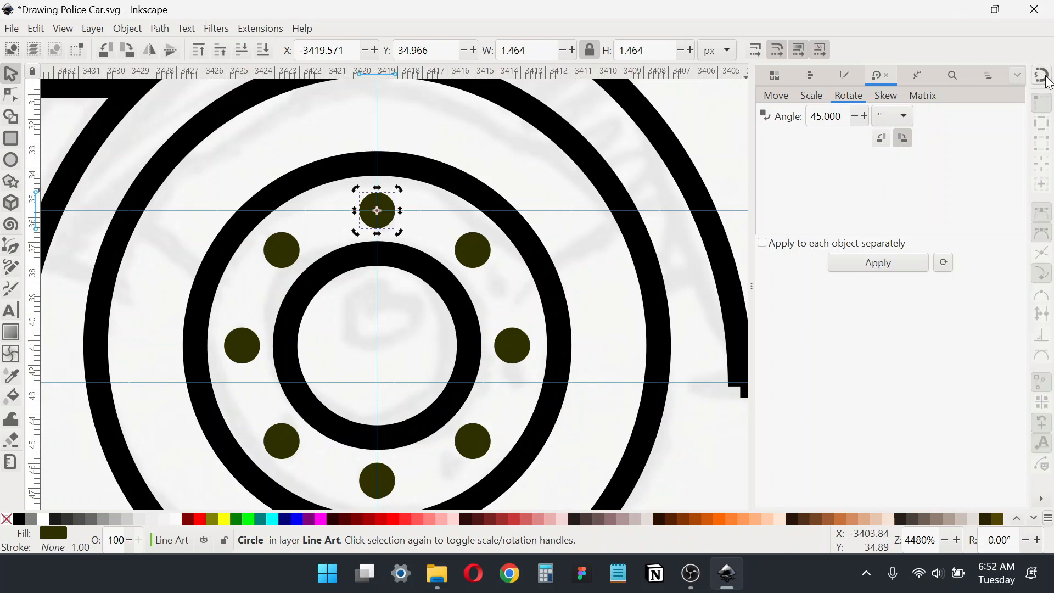
# Reduce the original top bolt circle to about 1.4 px in diameter
pyautogui.scroll(2, 325, 194)
pyautogui.click(441, 237)
pyautogui.moveTo(468, 269); pyautogui.dragTo(422, 267)
pyautogui.scroll(-4, 464, 266)
pyautogui.scroll(4, 475, 264)
pyautogui.scroll(-3, 434, 217)
# Select all eight bolt circles by their matching appearance and unlink the clones from the original
pyautogui.rightClick(419, 218)
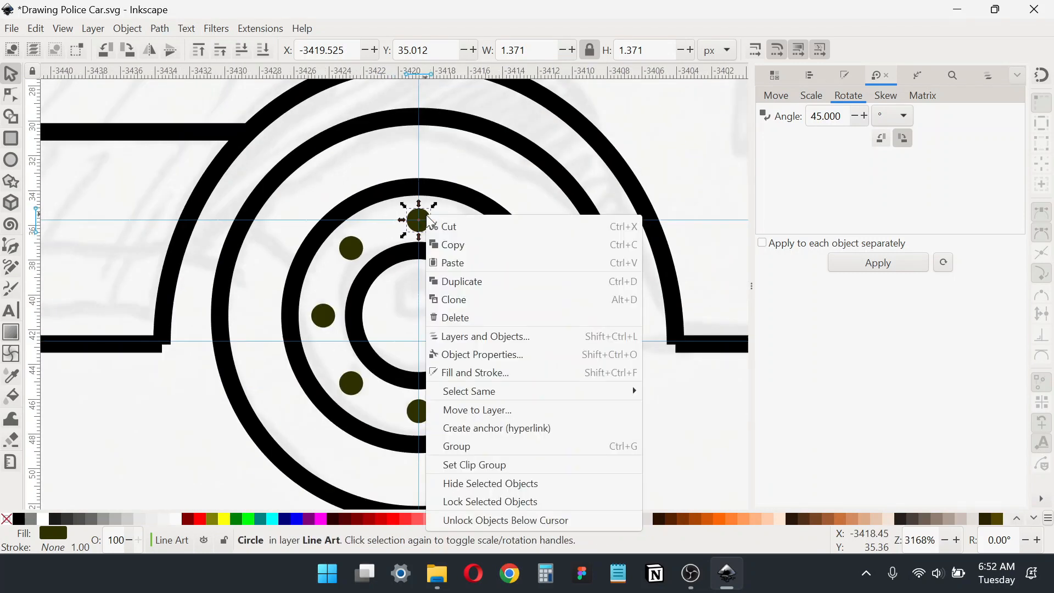
pyautogui.moveTo(524, 390)
pyautogui.click(687, 414)
pyautogui.click(34, 28)
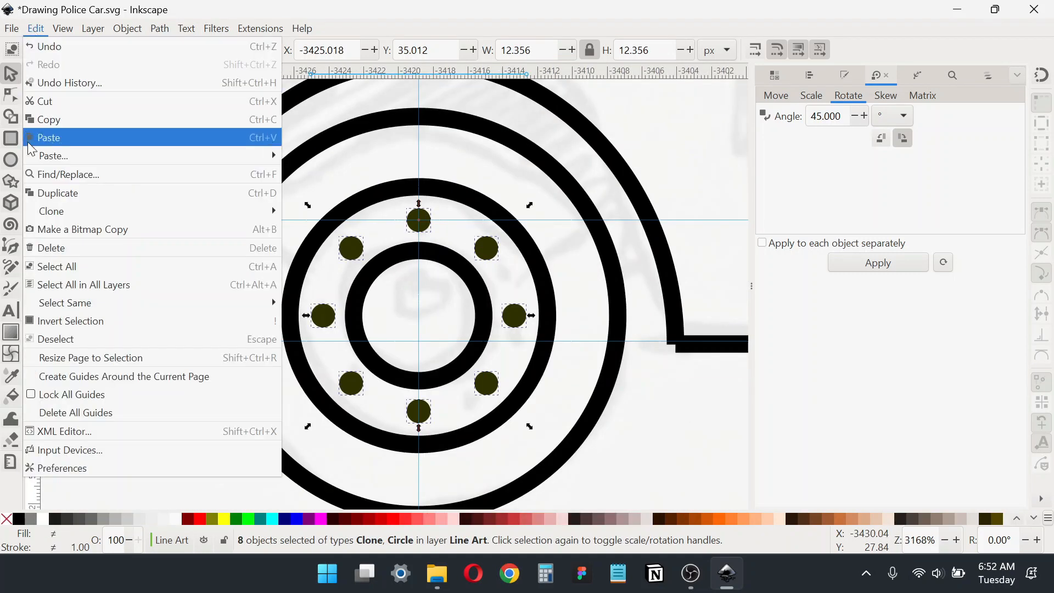
pyautogui.moveTo(165, 212)
pyautogui.click(324, 245)
# Group the complete rear wheel with its arch and place a duplicate of the group at the front wheel position
pyautogui.scroll(-1, 352, 255)
pyautogui.scroll(-4, 350, 254)
pyautogui.moveTo(423, 322); pyautogui.dragTo(271, 203)
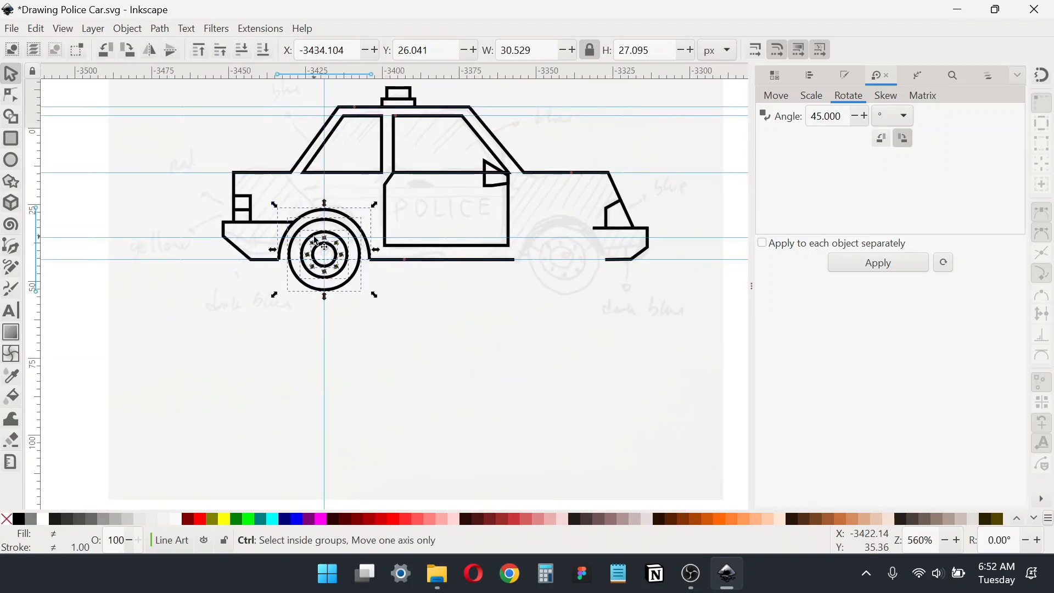
pyautogui.hotkey('ctrl', 'g')
pyautogui.hotkey('ctrl', 'd')
pyautogui.moveTo(316, 242); pyautogui.dragTo(552, 242)
# Fit the copied wheel's arch between the sill and the front bumper, then ungroup the copy
pyautogui.scroll(2, 633, 257)
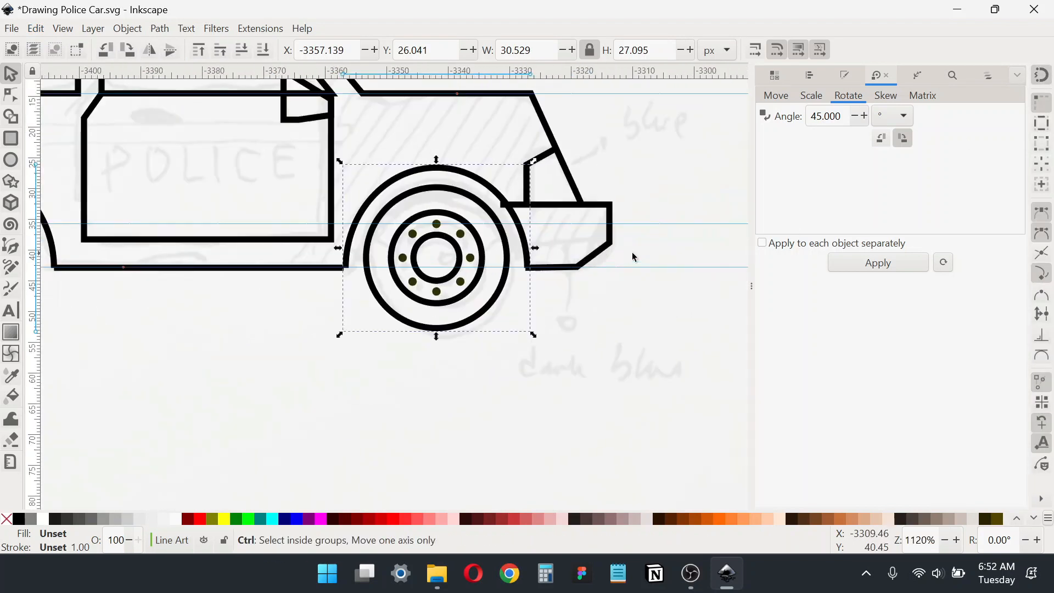
pyautogui.scroll(1, 359, 259)
pyautogui.moveTo(482, 228); pyautogui.dragTo(480, 227)
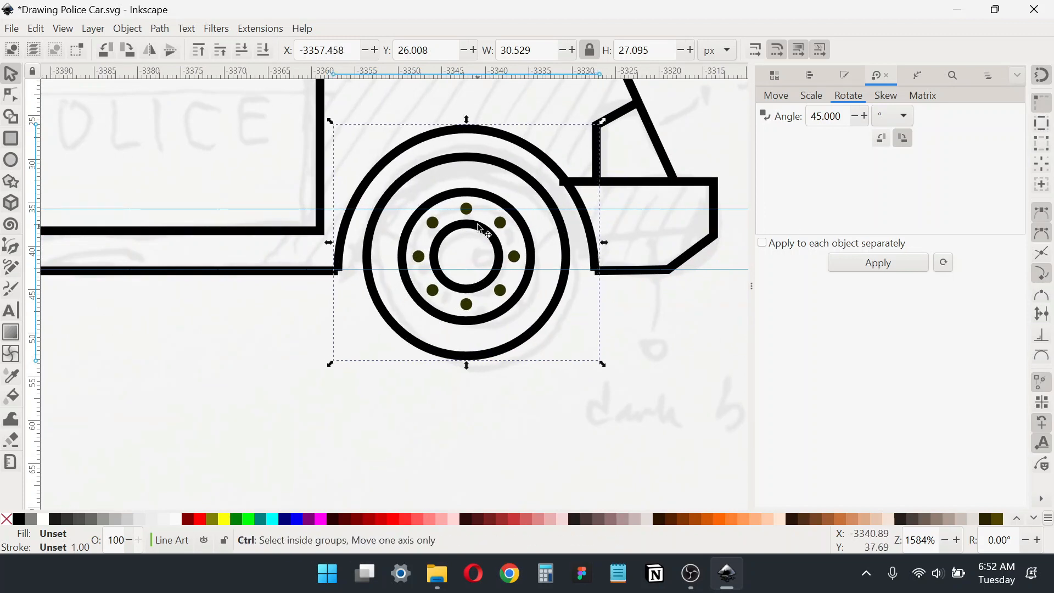
pyautogui.scroll(-2, 478, 227)
pyautogui.hotkey('ctrl', 'shift', 'g')
pyautogui.click(337, 278)
pyautogui.moveTo(256, 268); pyautogui.dragTo(396, 401)
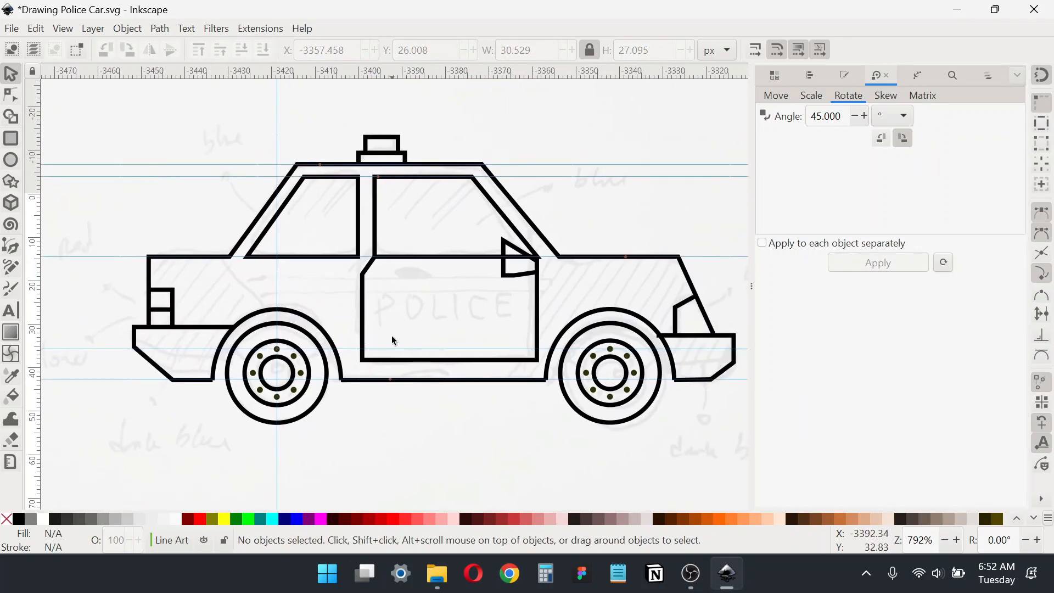
pyautogui.moveTo(604, 277); pyautogui.dragTo(630, 244)
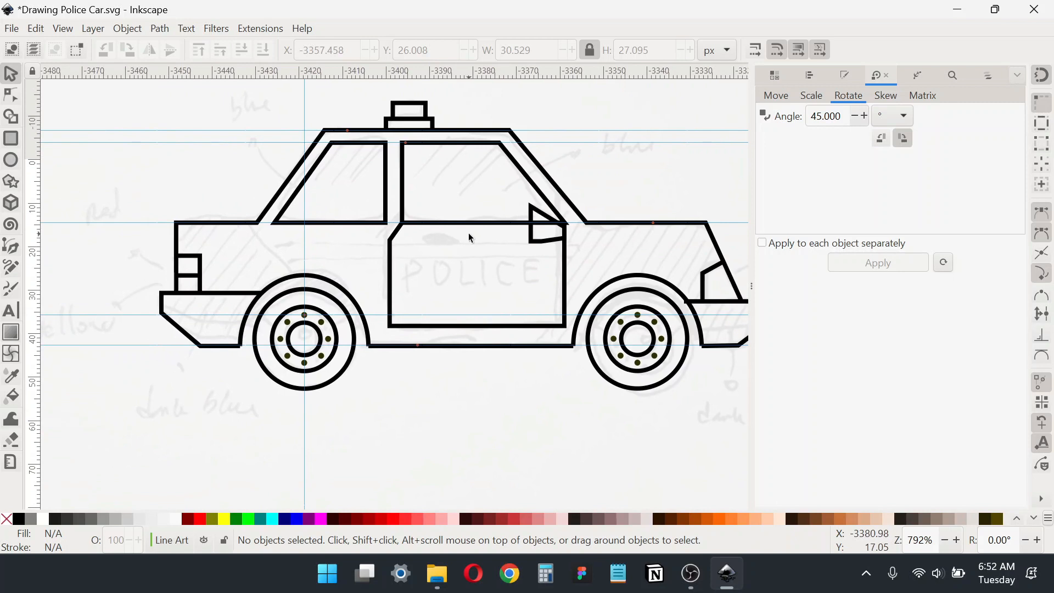
# Draw a narrow door handle with fully rounded ends over the sketched handle and convert it to a path
pyautogui.press('r')
pyautogui.scroll(3, 390, 229)
pyautogui.moveTo(387, 225); pyautogui.dragTo(496, 248)
pyautogui.click(11, 96)
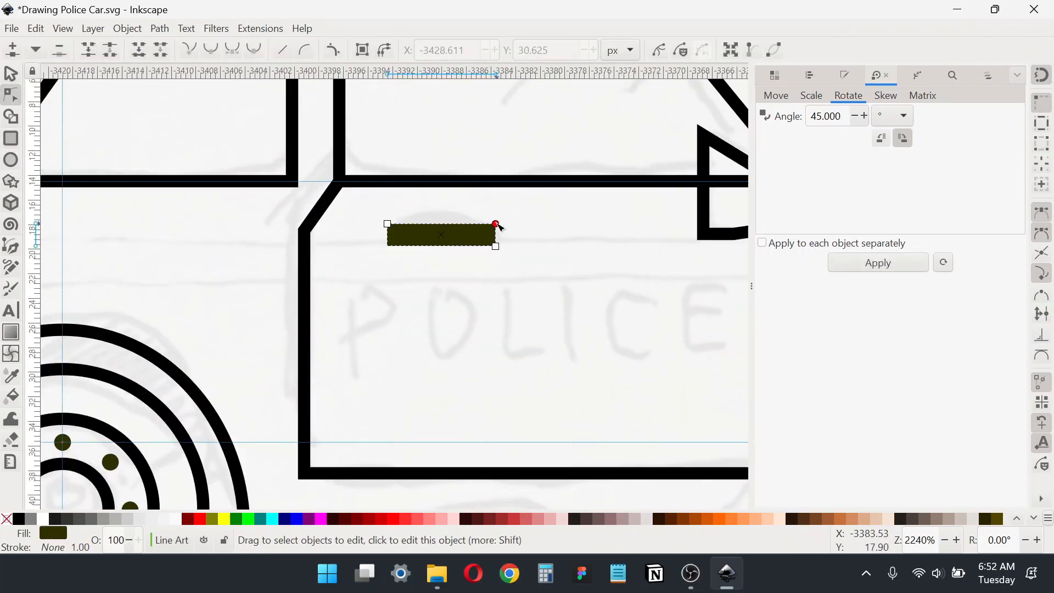
pyautogui.click(164, 29)
pyautogui.click(186, 43)
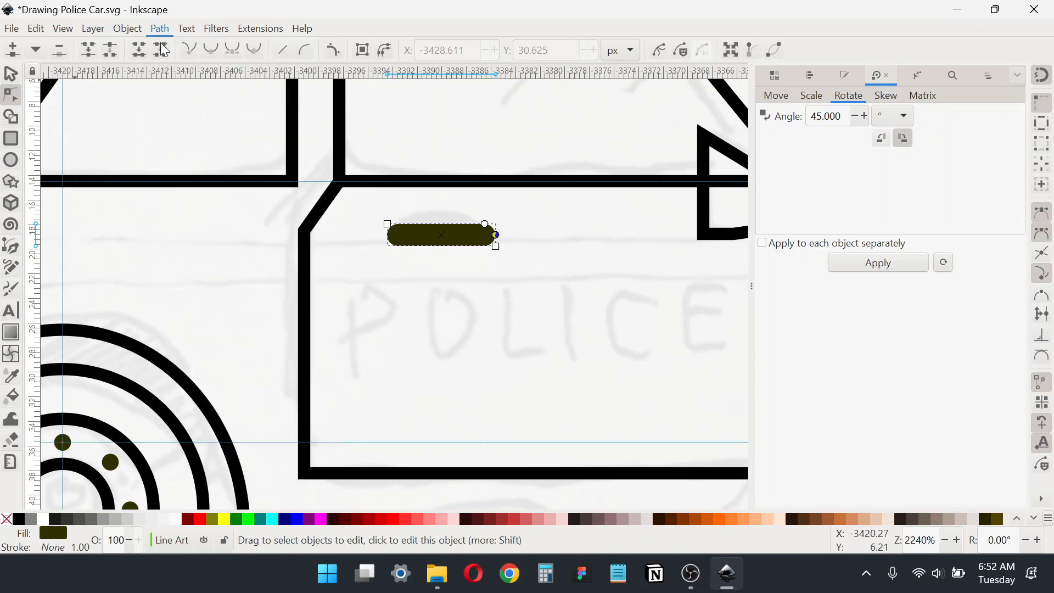
# Move the front bumper's upper inner corner node onto the outline of the front wheel arch
pyautogui.click(11, 73)
pyautogui.scroll(-2, 322, 242)
pyautogui.click(413, 330)
pyautogui.moveTo(414, 330); pyautogui.dragTo(287, 253)
pyautogui.click(612, 272)
pyautogui.press('n')
pyautogui.scroll(2, 561, 242)
pyautogui.click(613, 262)
# Join the rear wheel arch's lower end nodes to the sill line and the rear bumper
pyautogui.scroll(-2, 635, 287)
pyautogui.hscroll(8, 330, 286)
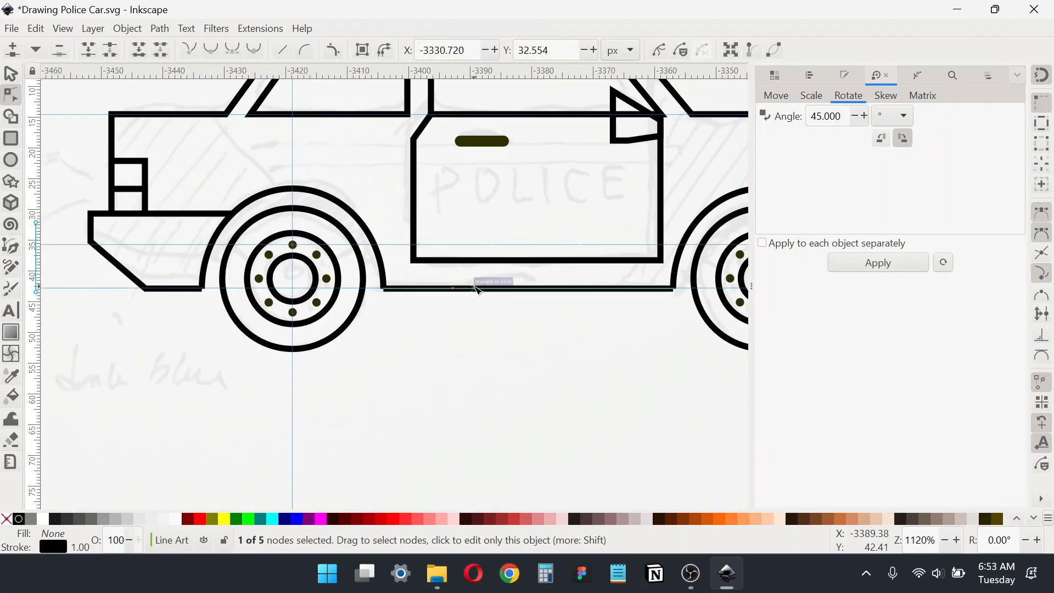
pyautogui.moveTo(405, 324); pyautogui.dragTo(346, 259)
pyautogui.click(165, 287)
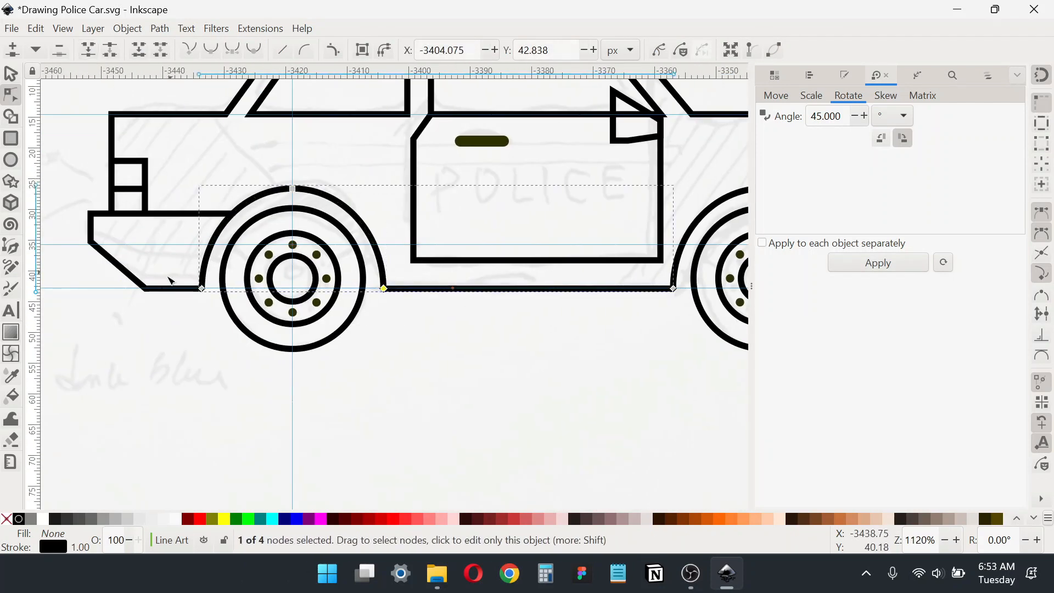
pyautogui.keyDown('shift'); pyautogui.click(202, 288); pyautogui.keyUp('shift')
pyautogui.click(92, 52)
# Join the front wheel arch's lower end nodes to the sill line and the front bumper
pyautogui.hscroll(5, 189, 502)
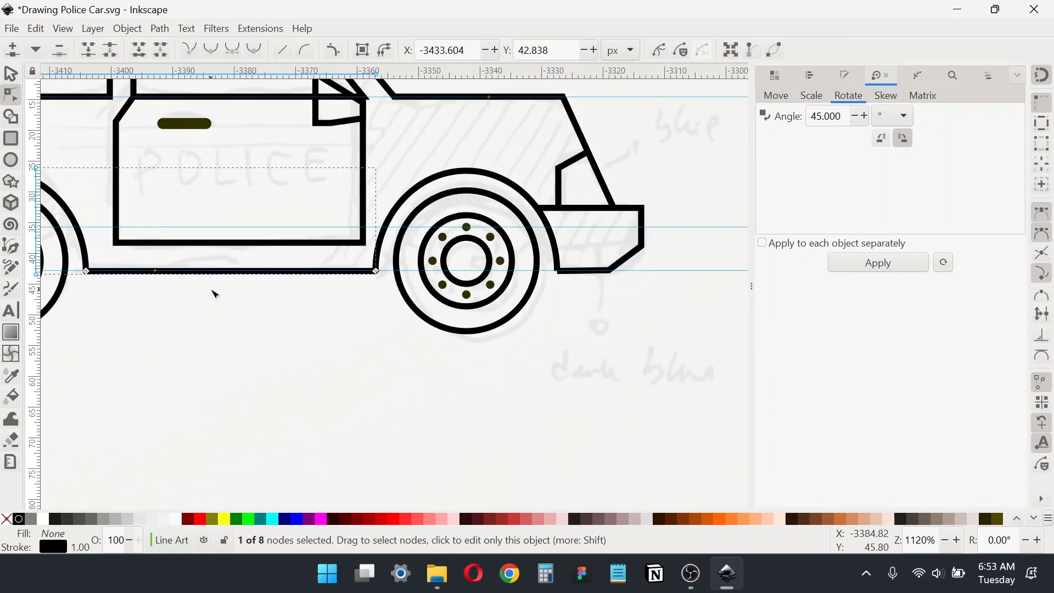
pyautogui.keyDown('shift'); pyautogui.click(384, 263); pyautogui.keyUp('shift')
pyautogui.moveTo(390, 311); pyautogui.dragTo(338, 234)
pyautogui.keyDown('shift'); pyautogui.click(604, 271); pyautogui.keyUp('shift')
pyautogui.moveTo(573, 314); pyautogui.dragTo(538, 233)
pyautogui.click(90, 48)
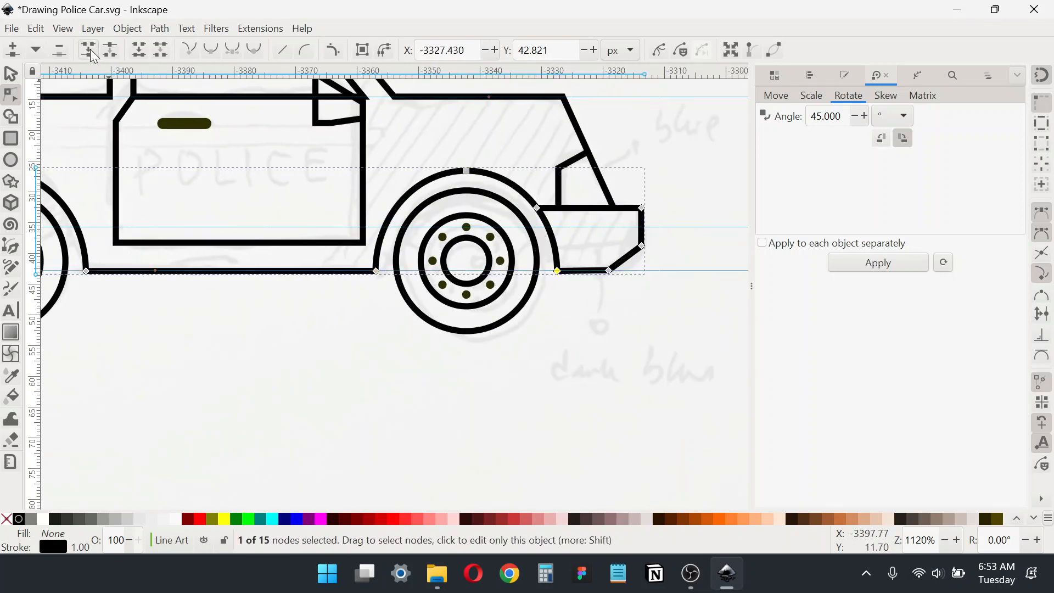
# Give all of the car's line-art objects round stroke caps
pyautogui.press('s')
pyautogui.scroll(-3, 352, 355)
pyautogui.press('Escape')
pyautogui.hscroll(-2, 571, 384)
pyautogui.moveTo(605, 381); pyautogui.dragTo(137, 189)
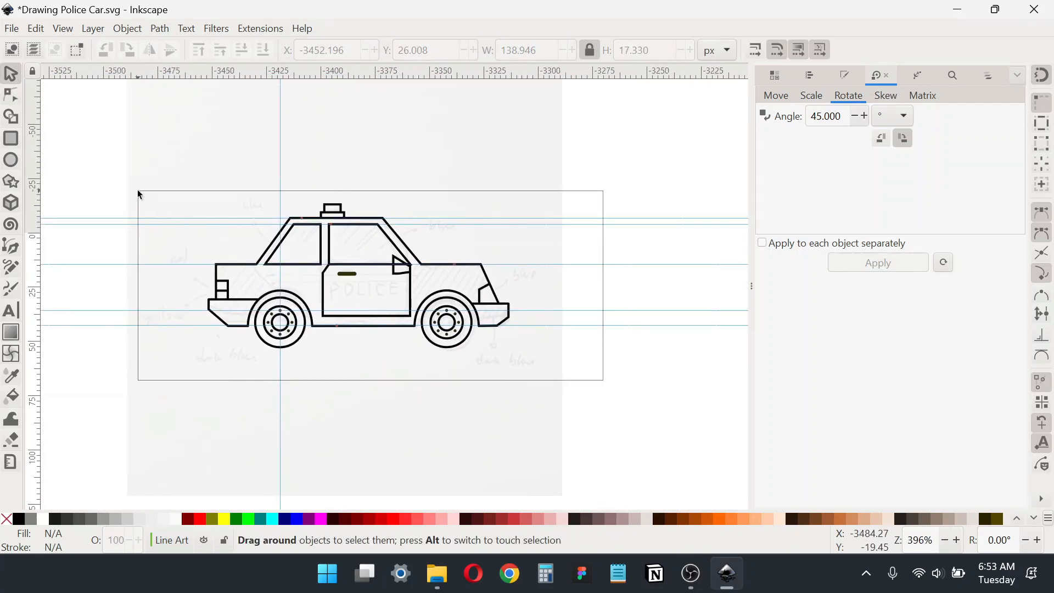
pyautogui.hotkey('ctrl', 'shift', 'f')
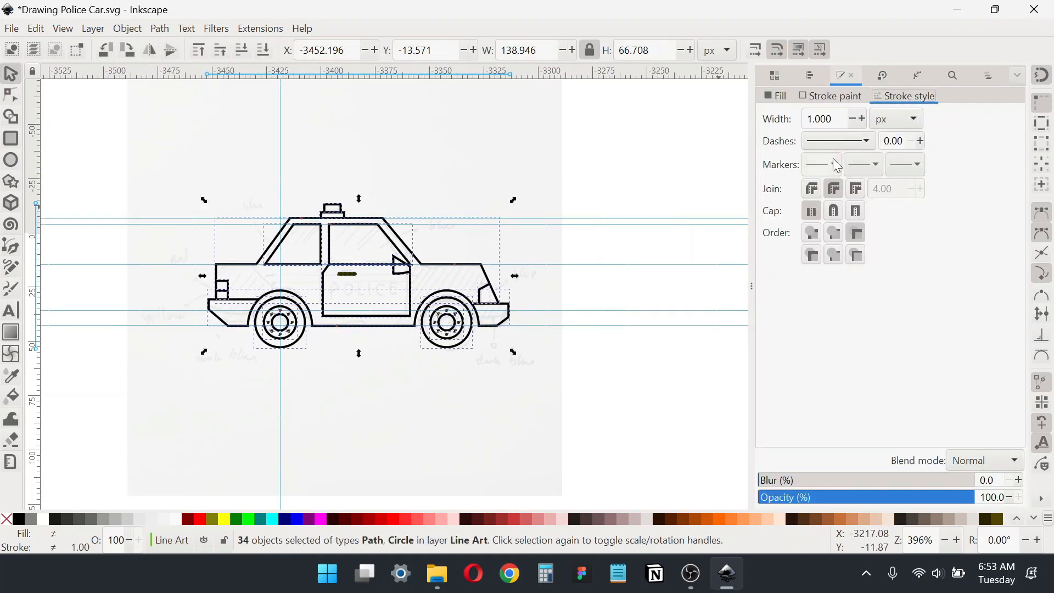
pyautogui.scroll(3, 334, 454)
pyautogui.moveTo(334, 454); pyautogui.dragTo(313, 451)
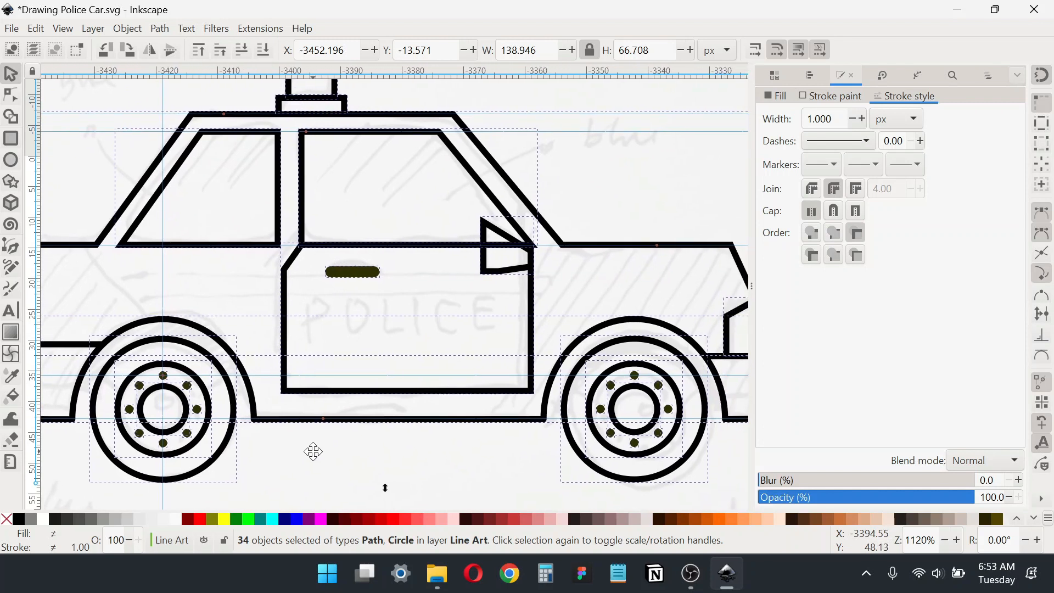
pyautogui.click(835, 211)
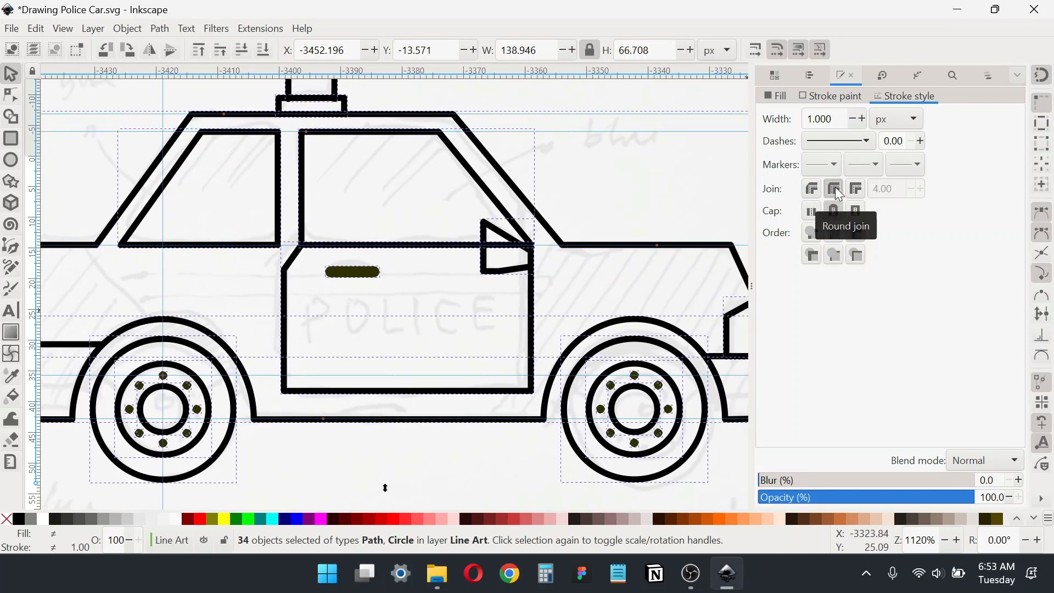
pyautogui.click(517, 287)
pyautogui.scroll(-5, 517, 287)
pyautogui.scroll(5, 595, 344)
pyautogui.scroll(-2, 595, 344)
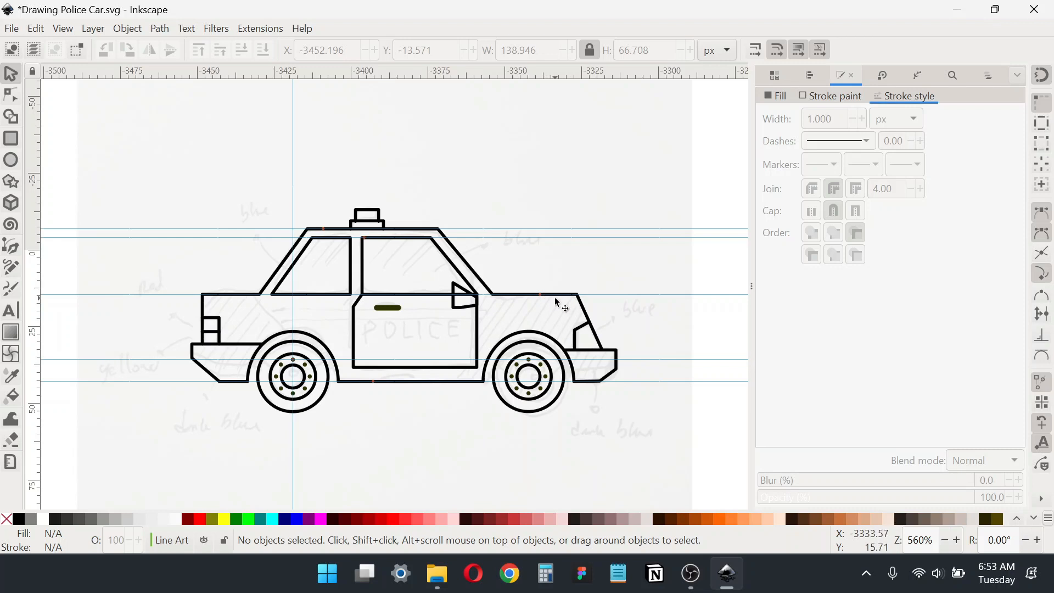
# Hide the Sketch image and the guides so only the line art shows
pyautogui.hotkey('ctrl', 'shift', 'l')
pyautogui.click(761, 117)
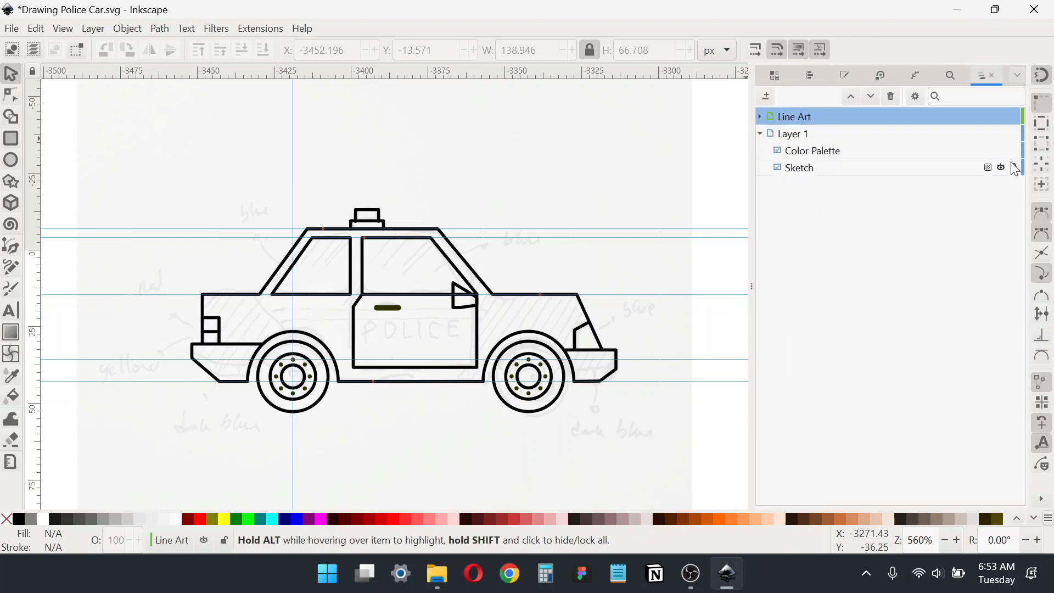
pyautogui.click(1002, 167)
pyautogui.hscroll(-1, 582, 275)
pyautogui.scroll(-1, 582, 276)
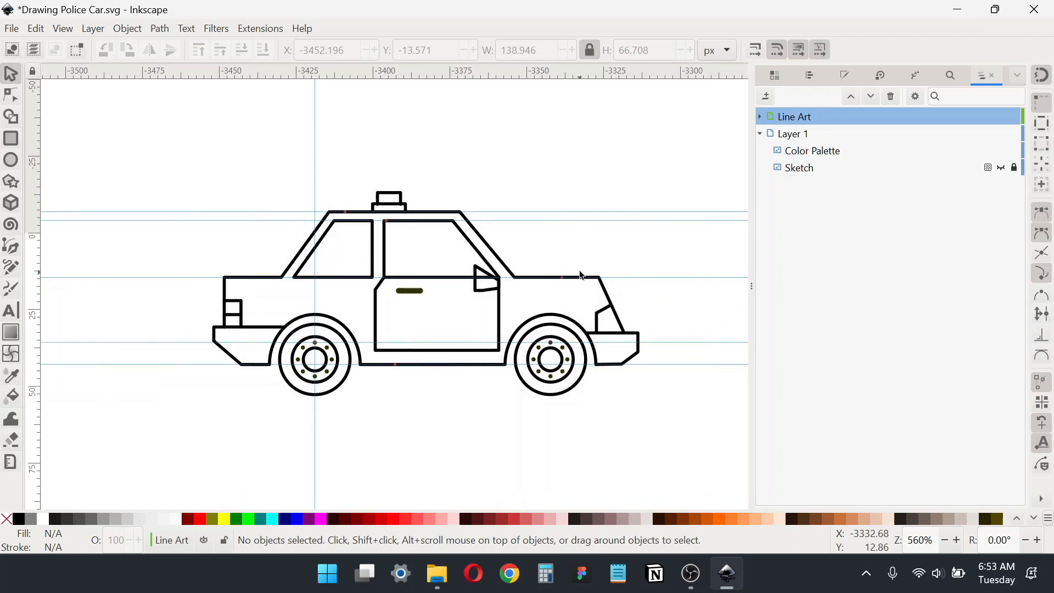
pyautogui.click(63, 28)
pyautogui.click(153, 170)
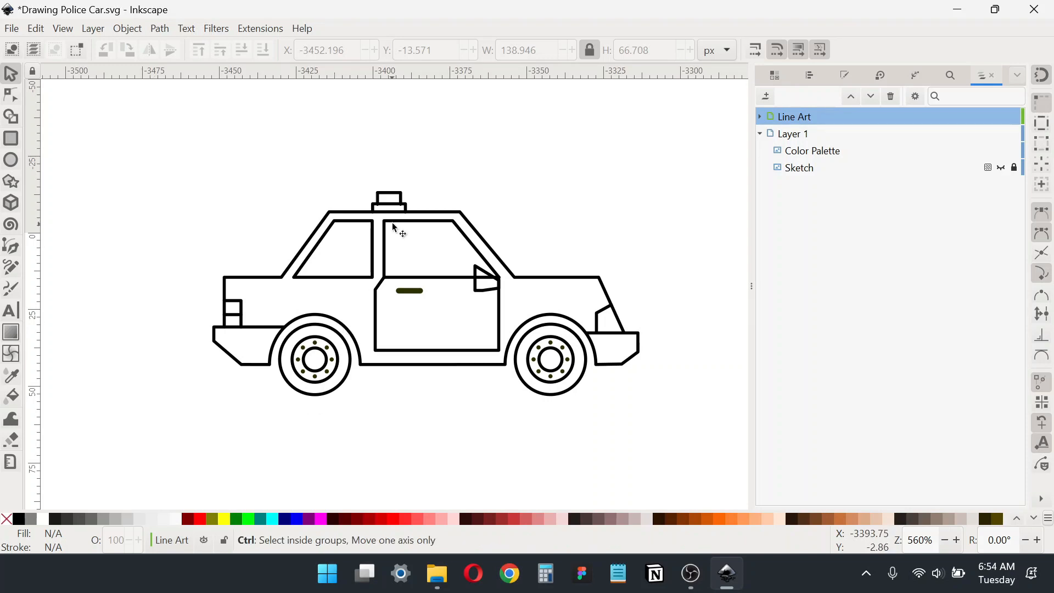
# Move the rear window's two front nodes slightly forward, in line with the door's rear edge
pyautogui.scroll(2, 396, 225)
pyautogui.keyDown('ctrl'); pyautogui.click(351, 268); pyautogui.keyUp('ctrl')
pyautogui.click(11, 95)
pyautogui.moveTo(318, 172); pyautogui.dragTo(384, 360)
pyautogui.moveTo(355, 220); pyautogui.dragTo(358, 222)
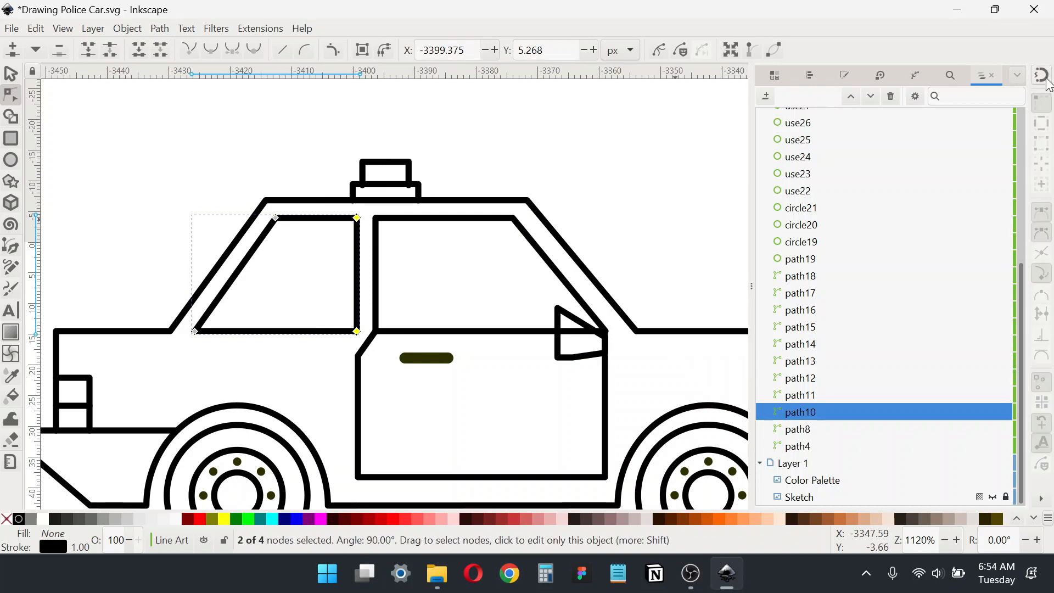
# Lower the door's node where the slanted corner meets the rear edge by about 1 px
pyautogui.hotkey('ctrl', 'shift', 'a')
pyautogui.scroll(-3, 362, 328)
pyautogui.click(361, 328)
pyautogui.moveTo(380, 329); pyautogui.dragTo(350, 289)
pyautogui.moveTo(363, 301); pyautogui.dragTo(365, 309)
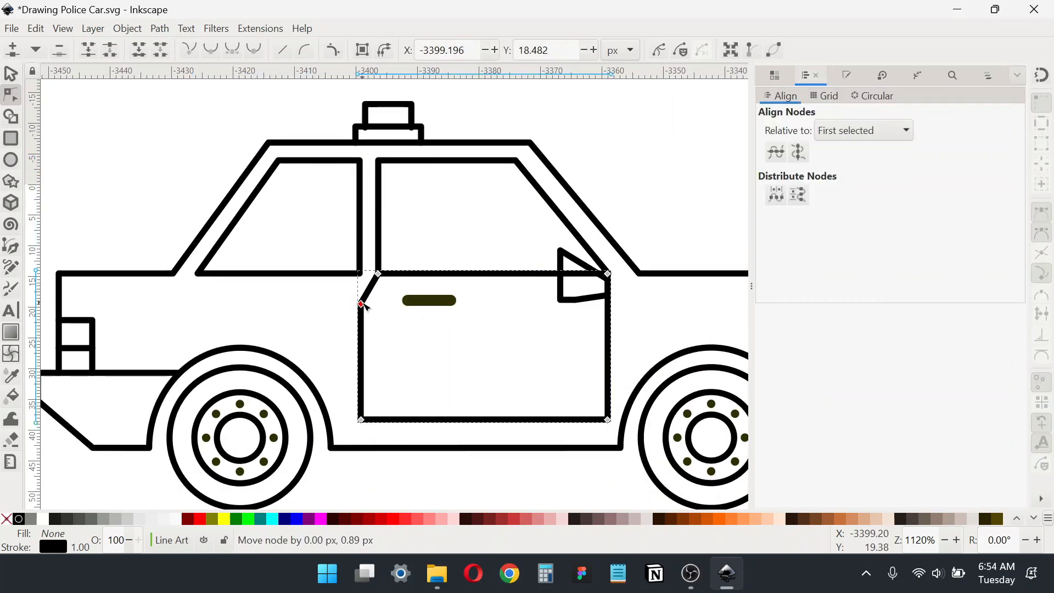
pyautogui.scroll(-2, 464, 393)
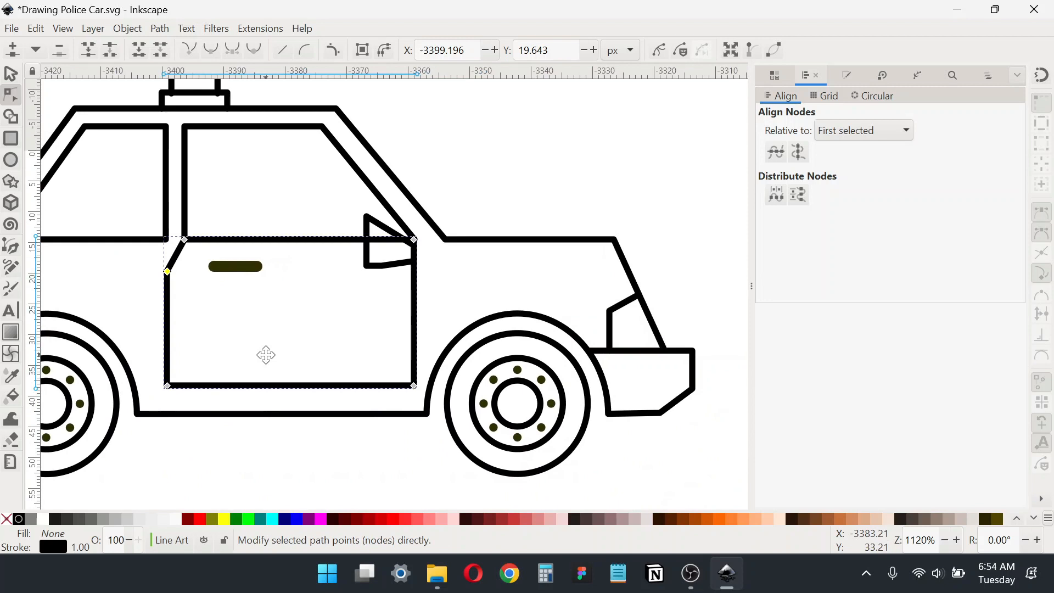
# Round the body outline's rear trunk corner and the corner where the trunk meets the rear roof pillar
pyautogui.click(11, 73)
pyautogui.scroll(2, 322, 266)
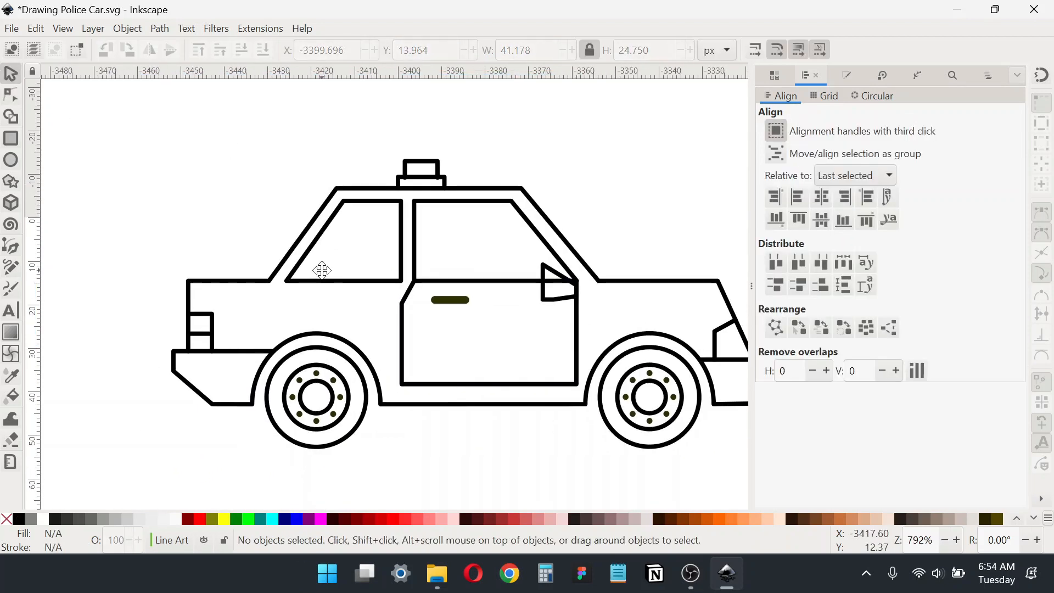
pyautogui.click(222, 282)
pyautogui.press('n')
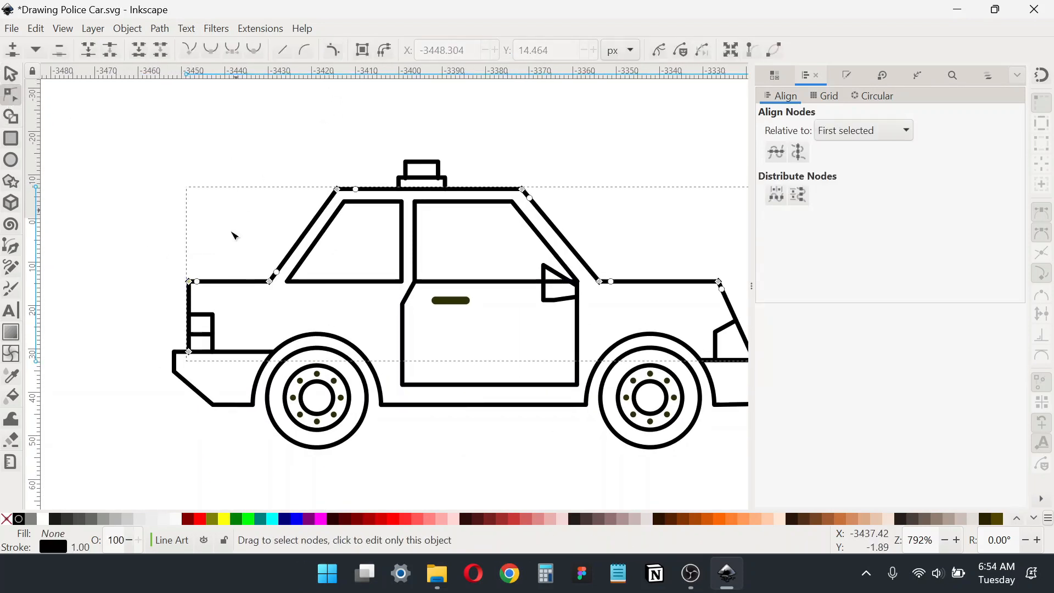
pyautogui.scroll(1, 212, 273)
pyautogui.moveTo(200, 271); pyautogui.dragTo(216, 278)
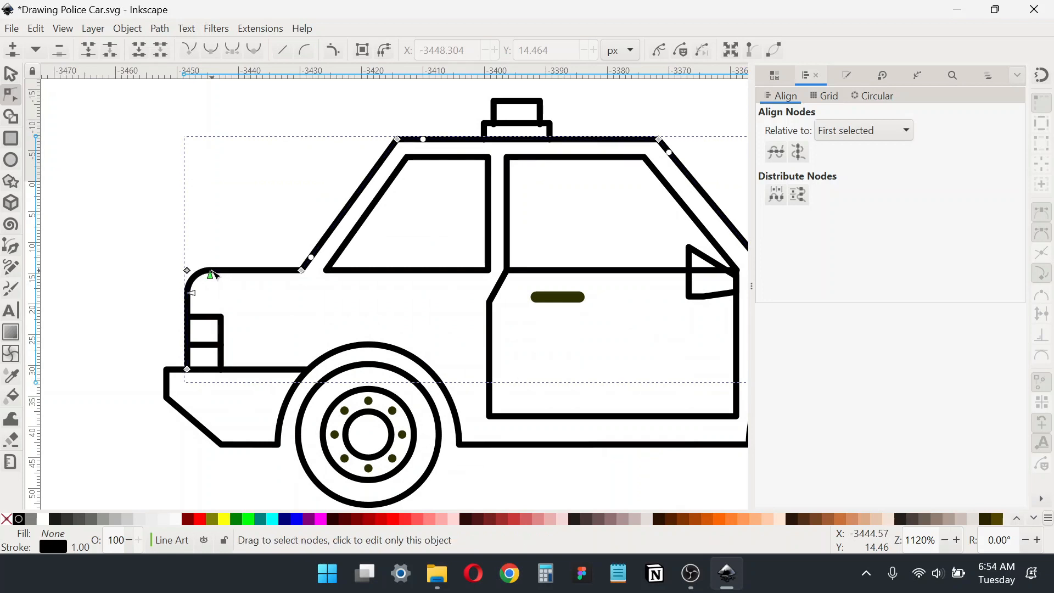
pyautogui.scroll(1, 217, 280)
pyautogui.hscroll(1, 217, 280)
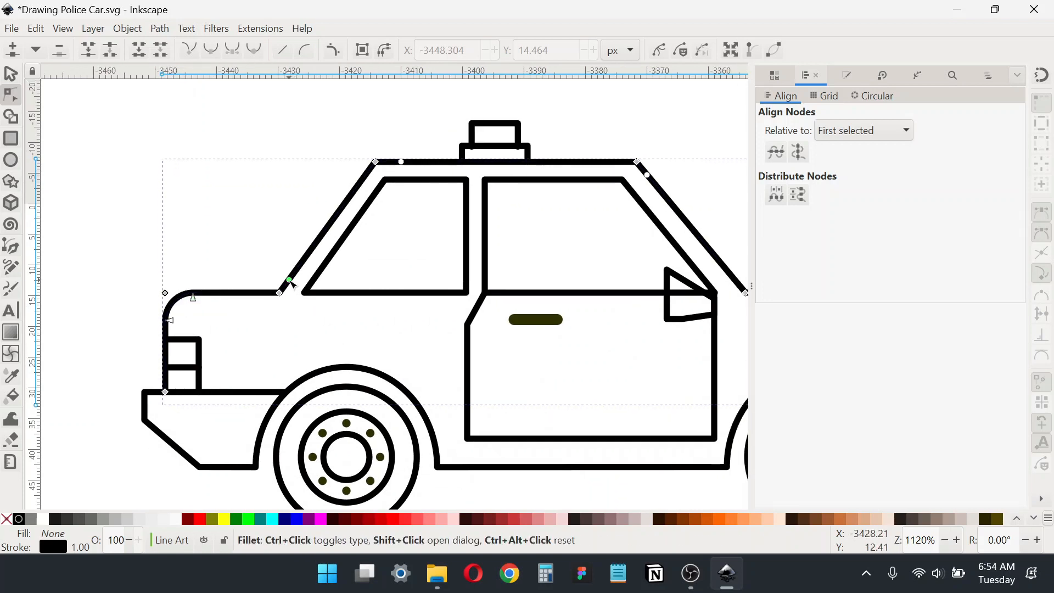
pyautogui.moveTo(290, 280); pyautogui.dragTo(296, 277)
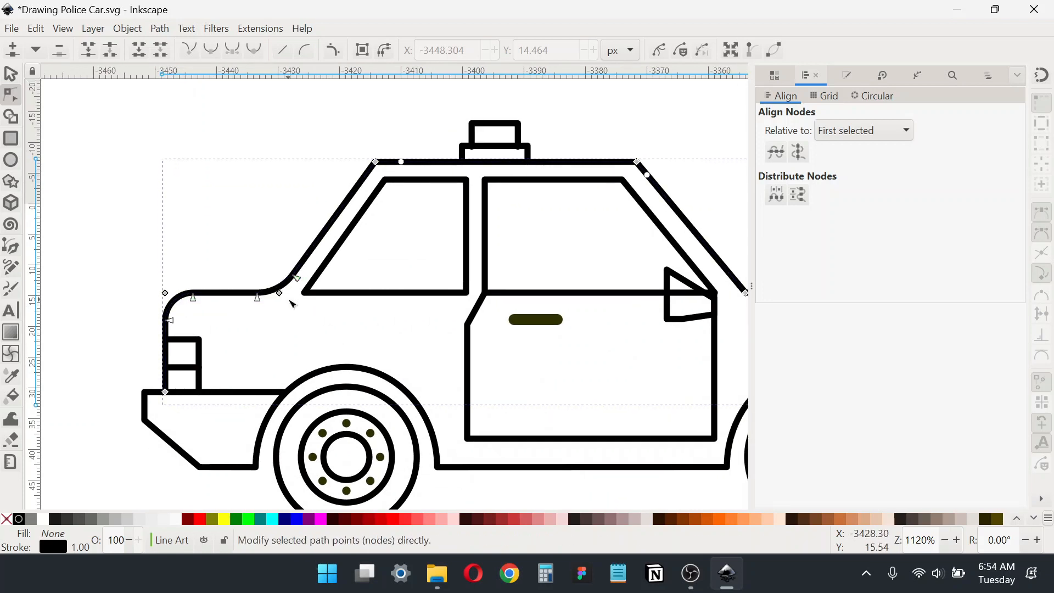
# Round the roof's rear corner on the body outline with a moderate fillet
pyautogui.scroll(1, 318, 208)
pyautogui.hscroll(1, 318, 209)
pyautogui.moveTo(339, 186); pyautogui.dragTo(333, 199)
pyautogui.hotkey('ctrl', 'z')
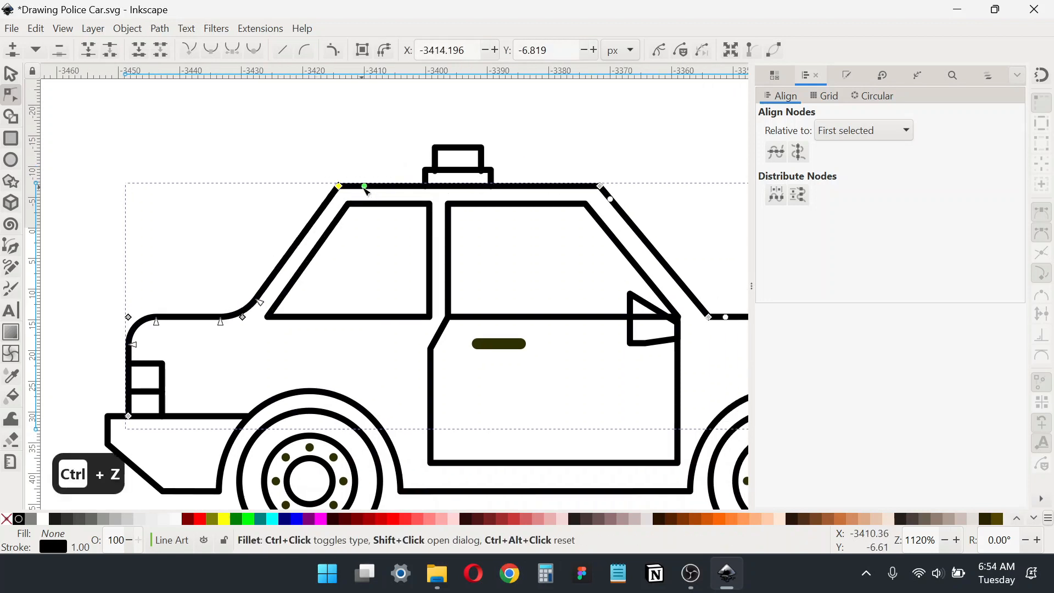
pyautogui.scroll(2, 372, 192)
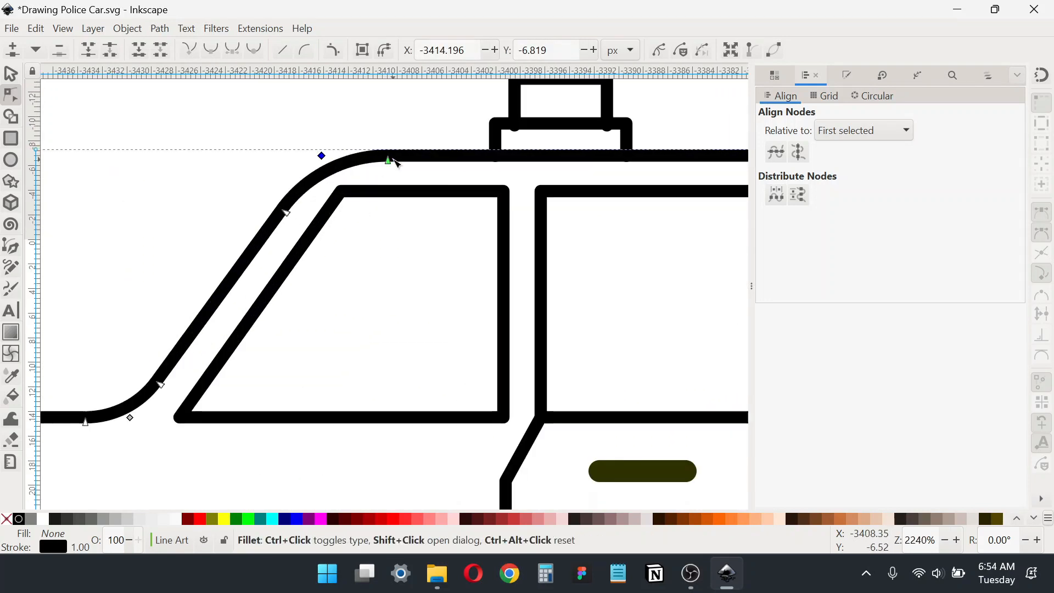
pyautogui.moveTo(388, 160); pyautogui.dragTo(370, 166)
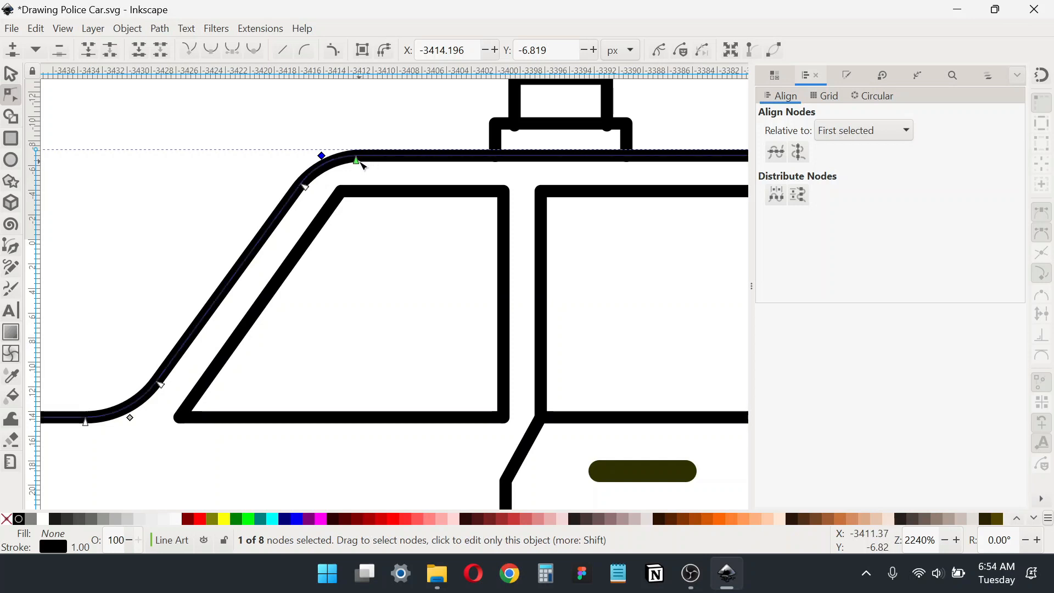
# Round the roof's front corner and the corner where the windshield pillar meets the hood
pyautogui.scroll(-1, 363, 164)
pyautogui.moveTo(327, 237); pyautogui.dragTo(154, 271)
pyautogui.moveTo(530, 224); pyautogui.dragTo(528, 222)
pyautogui.moveTo(626, 327); pyautogui.dragTo(411, 231)
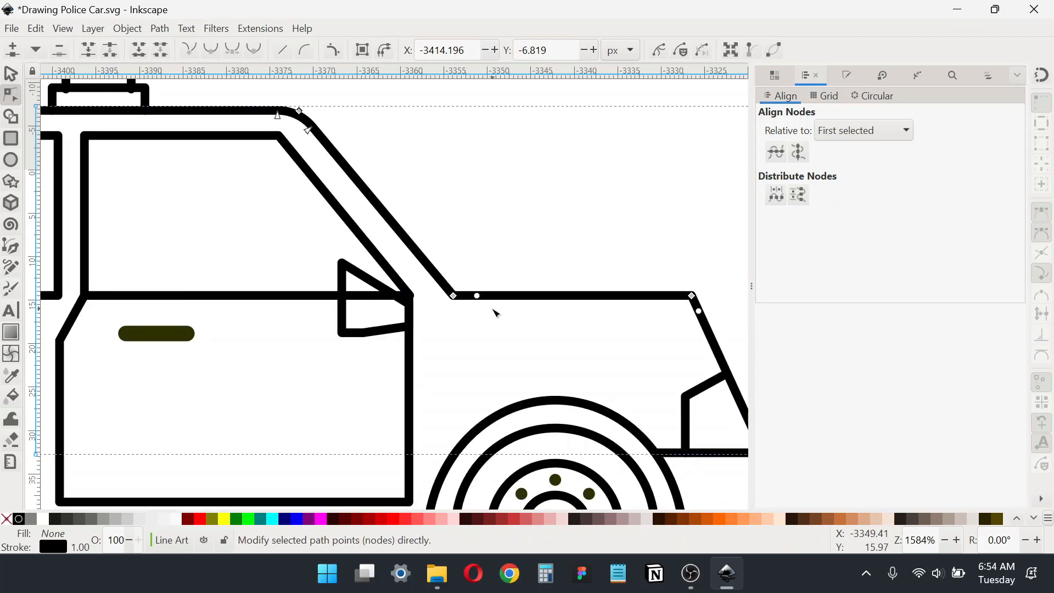
pyautogui.moveTo(485, 303); pyautogui.dragTo(472, 301)
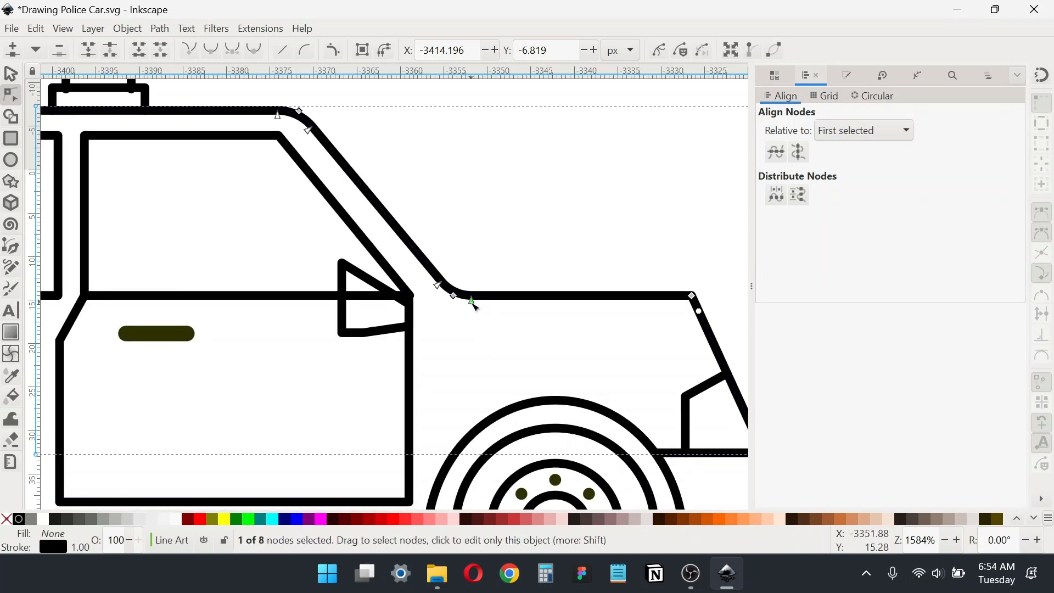
# Round the hood's front corner with a larger fillet and deselect the body outline
pyautogui.moveTo(555, 314); pyautogui.dragTo(419, 280)
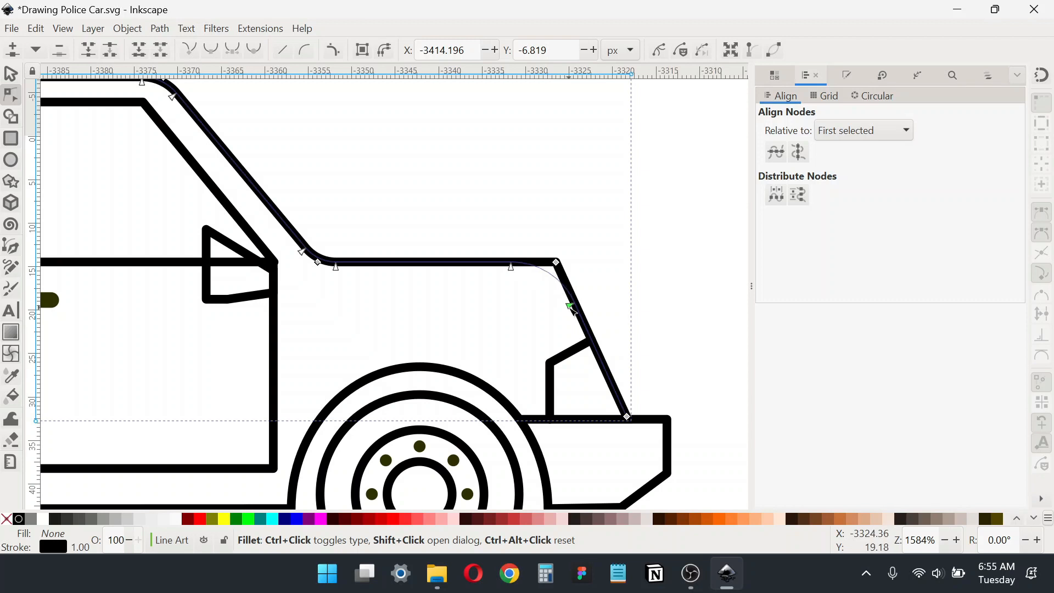
pyautogui.moveTo(569, 306); pyautogui.dragTo(570, 306)
pyautogui.moveTo(557, 366)
pyautogui.mouseDown()
pyautogui.moveTo(530, 313)
pyautogui.moveTo(474, 283)
pyautogui.mouseUp()
pyautogui.scroll(-3, 475, 283)
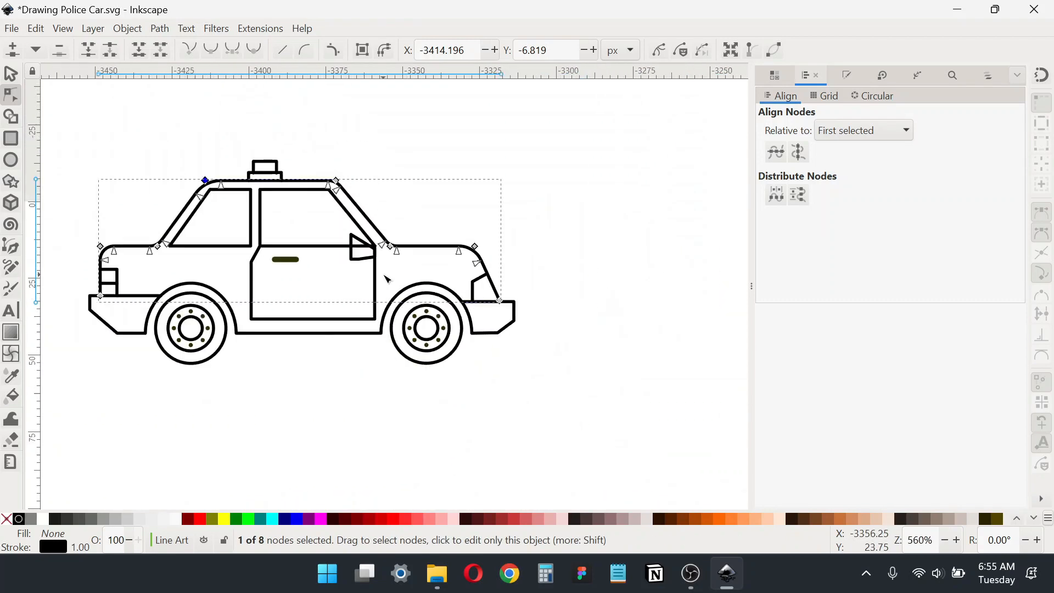
pyautogui.moveTo(384, 276); pyautogui.dragTo(486, 275)
pyautogui.click(11, 74)
pyautogui.press('Escape')
# Tighten the fillet on the roof's rear corner of the body outline
pyautogui.scroll(2, 316, 196)
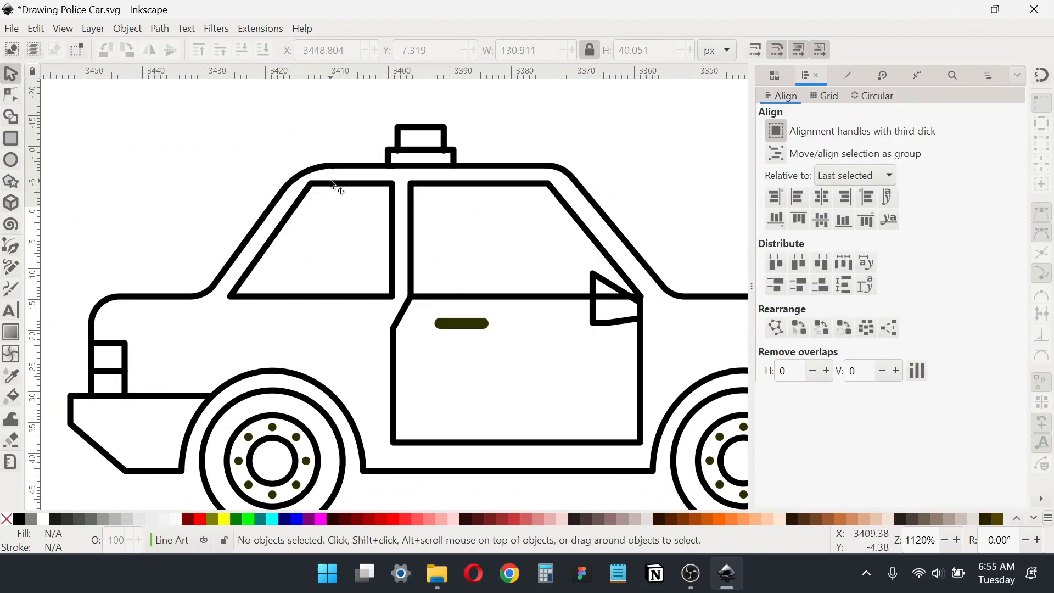
pyautogui.click(331, 182)
pyautogui.click(328, 166)
pyautogui.click(11, 96)
pyautogui.moveTo(332, 174); pyautogui.dragTo(321, 173)
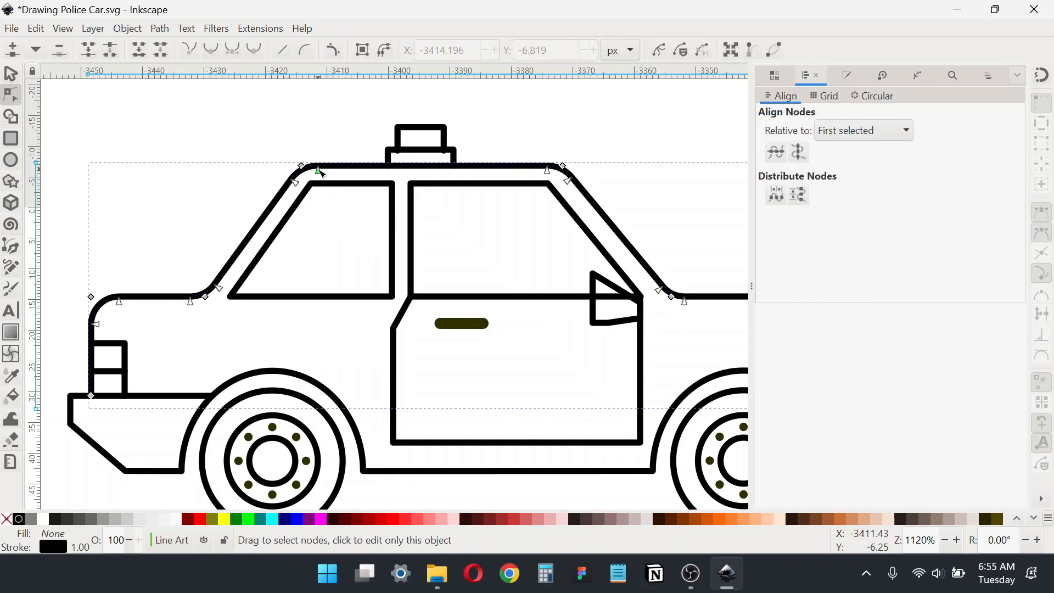
# Round all four corners of the rear window, with the largest fillet at its upper rear corner
pyautogui.click(327, 185)
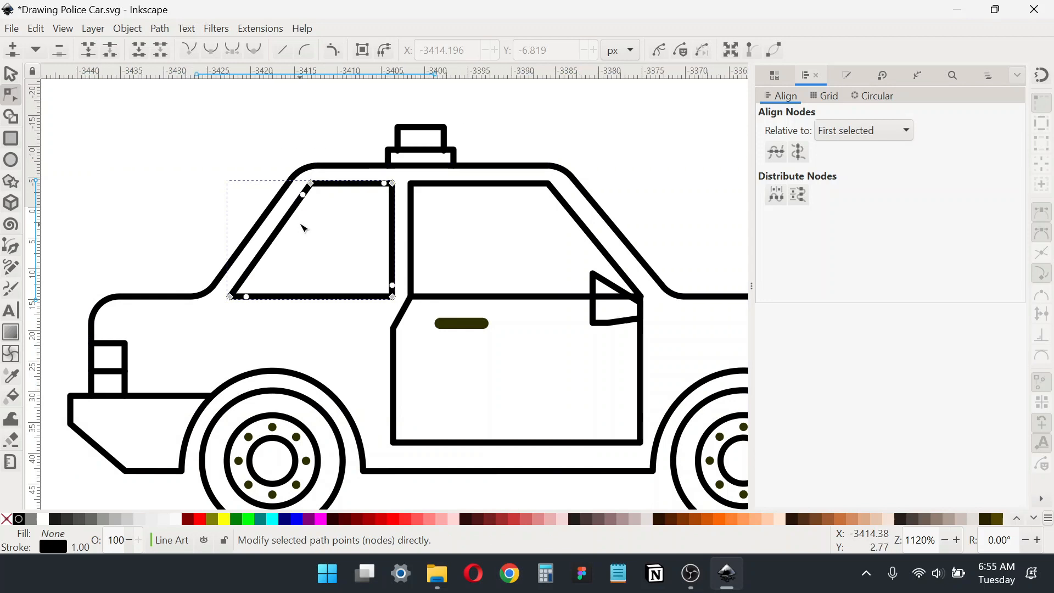
pyautogui.scroll(1, 301, 225)
pyautogui.hotkey('ctrl', 'z')
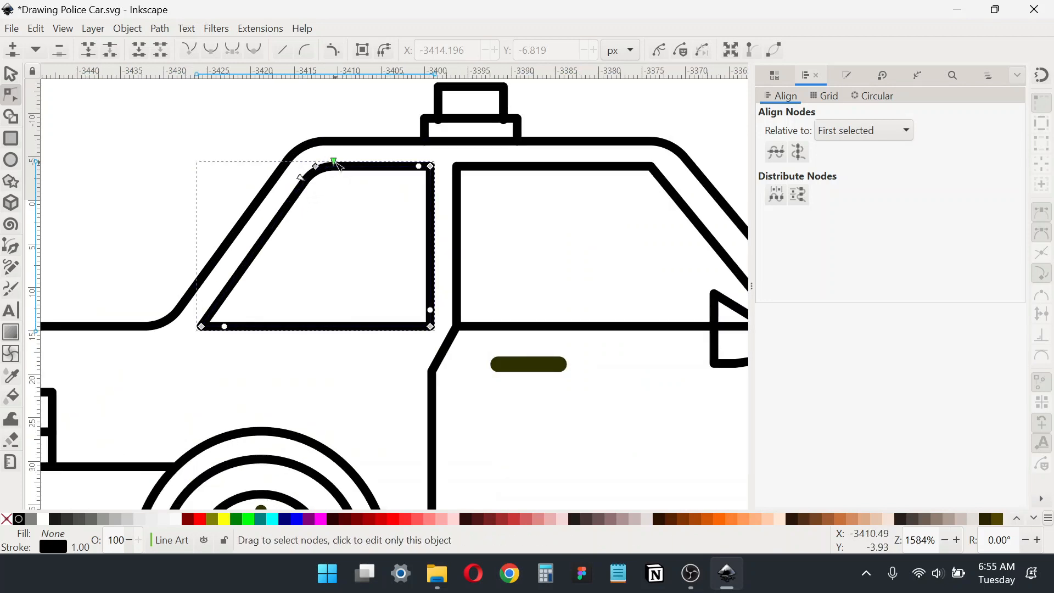
pyautogui.moveTo(227, 328); pyautogui.dragTo(227, 331)
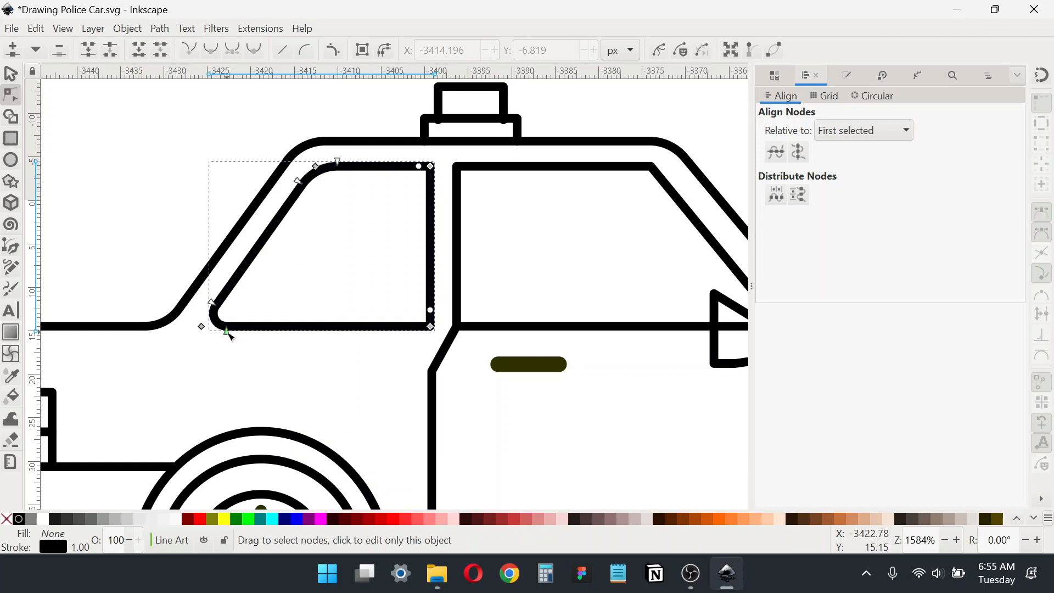
pyautogui.moveTo(431, 327); pyautogui.dragTo(433, 305)
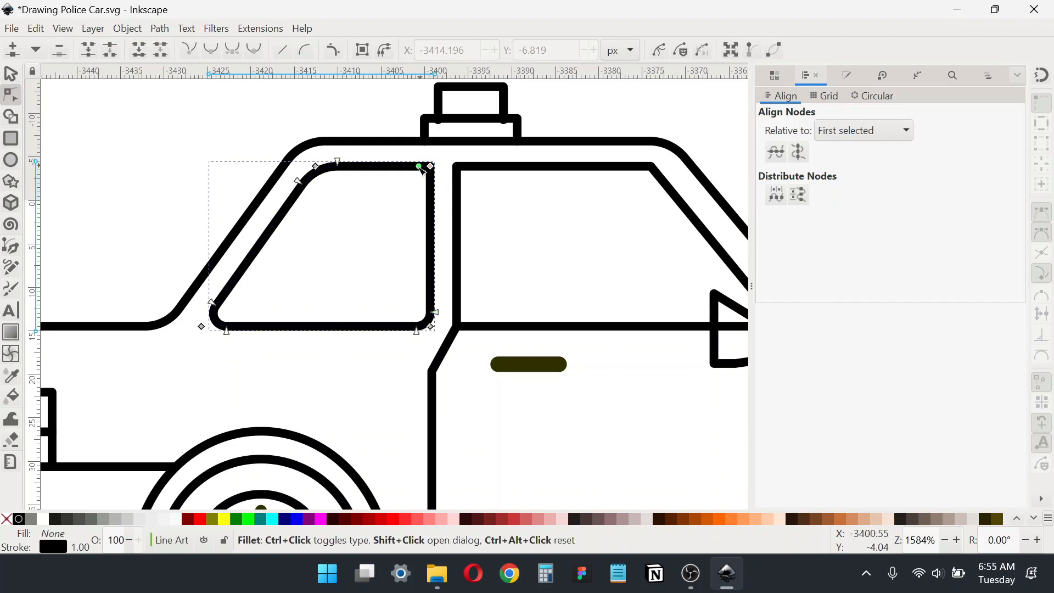
# Round all four corners of the front window, with the largest fillet at its upper front corner
pyautogui.click(459, 169)
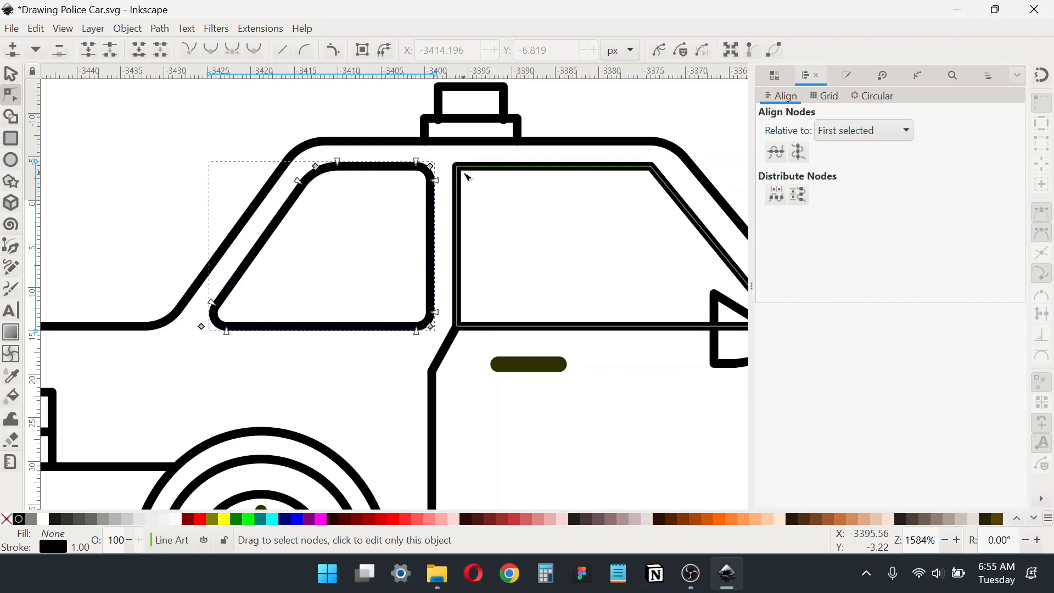
pyautogui.moveTo(483, 172); pyautogui.dragTo(472, 166)
pyautogui.press('space')
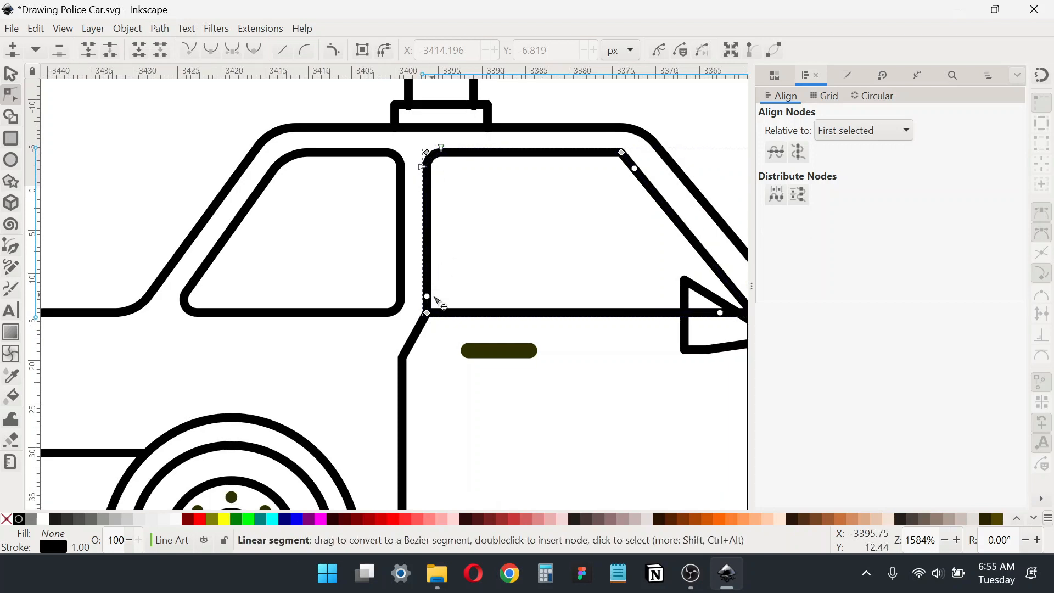
pyautogui.moveTo(428, 299); pyautogui.dragTo(428, 290)
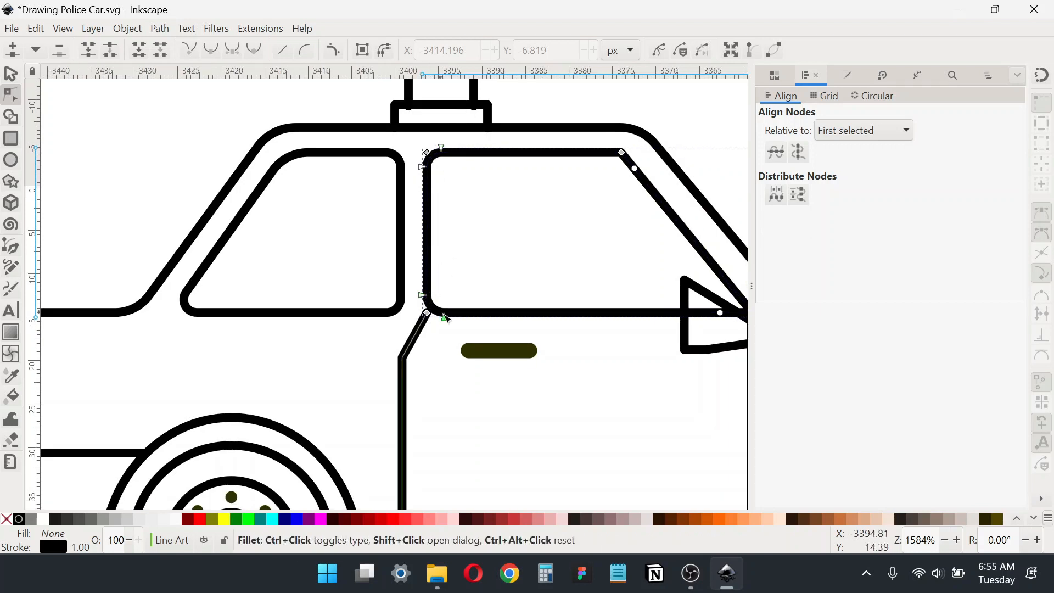
pyautogui.moveTo(549, 321); pyautogui.dragTo(445, 317)
pyautogui.moveTo(530, 164); pyautogui.dragTo(539, 171)
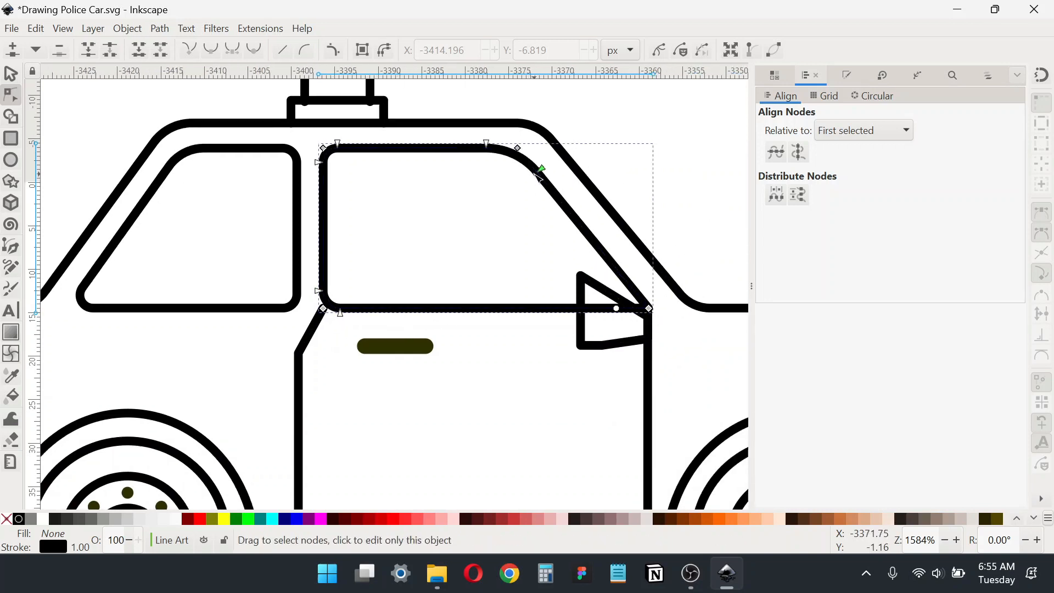
pyautogui.moveTo(646, 289); pyautogui.dragTo(548, 235)
pyautogui.click(594, 271)
# Convert the front window with its rounded corners to a plain editable path
pyautogui.click(11, 73)
pyautogui.click(599, 188)
pyautogui.scroll(1, 590, 266)
pyautogui.click(551, 242)
pyautogui.moveTo(484, 153); pyautogui.dragTo(495, 307)
pyautogui.click(473, 282)
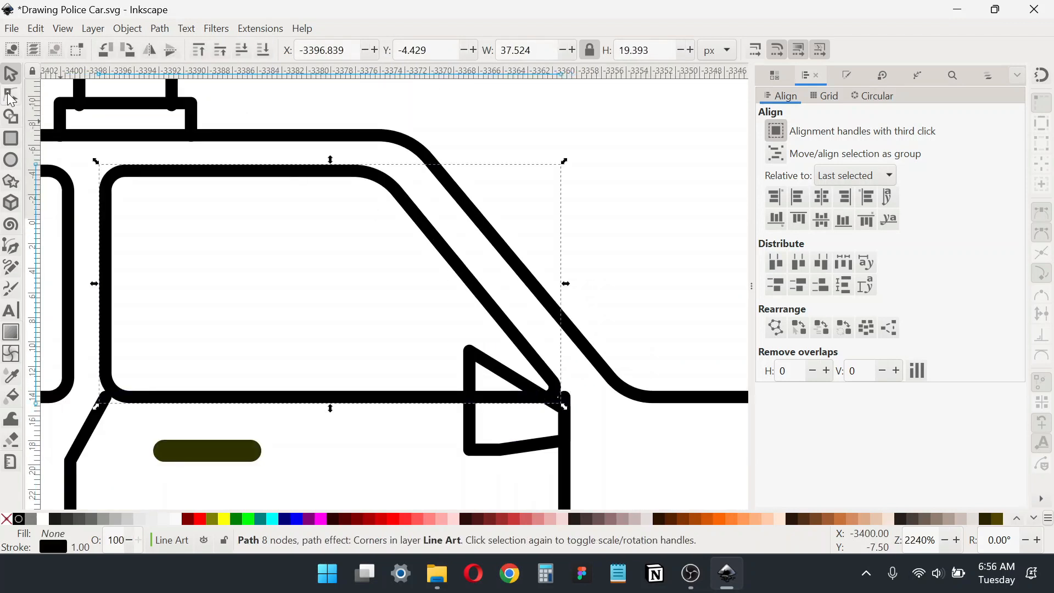
pyautogui.click(11, 95)
pyautogui.click(160, 28)
pyautogui.click(537, 337)
# Shift the front window's front-side nodes about 0.76 px forward toward the door's front edge
pyautogui.moveTo(601, 426); pyautogui.dragTo(313, 167)
pyautogui.moveTo(552, 381); pyautogui.dragTo(562, 381)
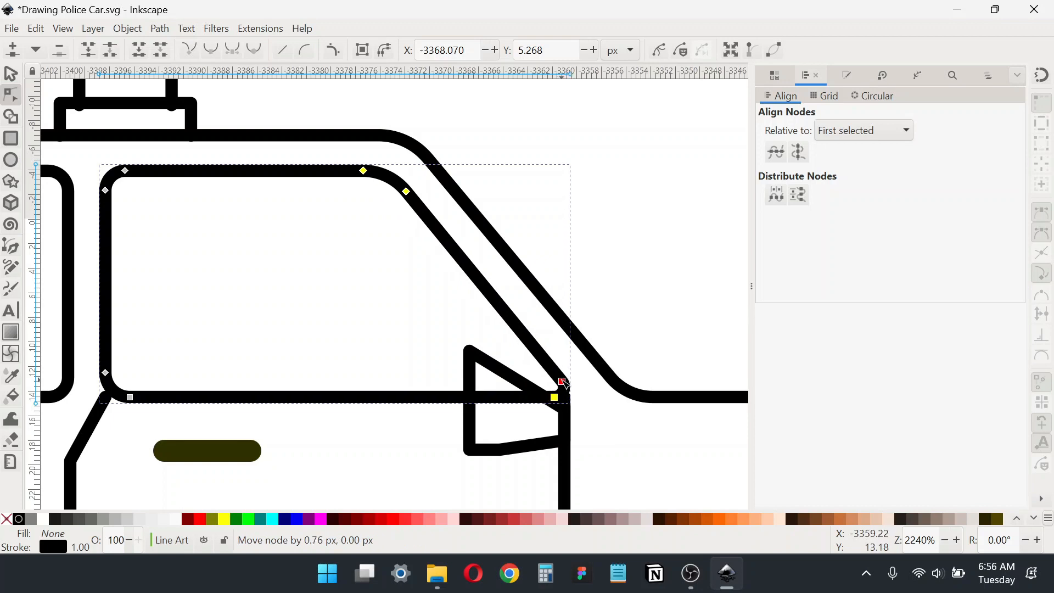
# Convert the rear window and the upper body outline, with their rounded corners, to plain editable paths
pyautogui.click(13, 74)
pyautogui.click(497, 190)
pyautogui.scroll(-3, 497, 190)
pyautogui.moveTo(466, 273); pyautogui.dragTo(476, 249)
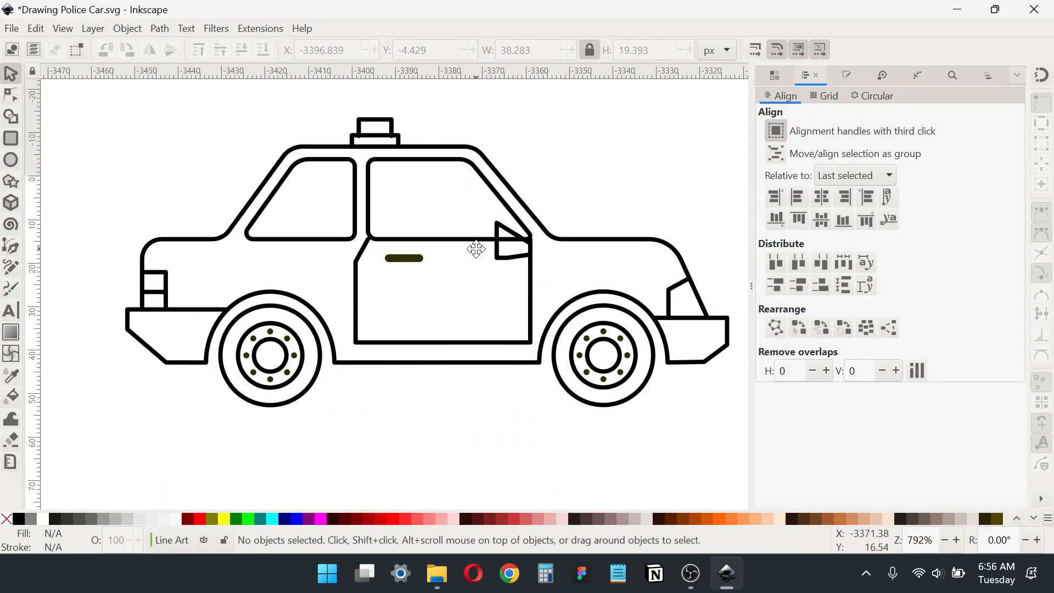
pyautogui.click(362, 258)
pyautogui.click(313, 160)
pyautogui.keyDown('shift'); pyautogui.click(316, 146); pyautogui.keyUp('shift')
pyautogui.click(158, 29)
pyautogui.click(159, 45)
# Round the bend on the door's upper rear edge and both of the door's bottom corners
pyautogui.click(371, 250)
pyautogui.click(362, 252)
pyautogui.click(11, 94)
pyautogui.scroll(3, 357, 243)
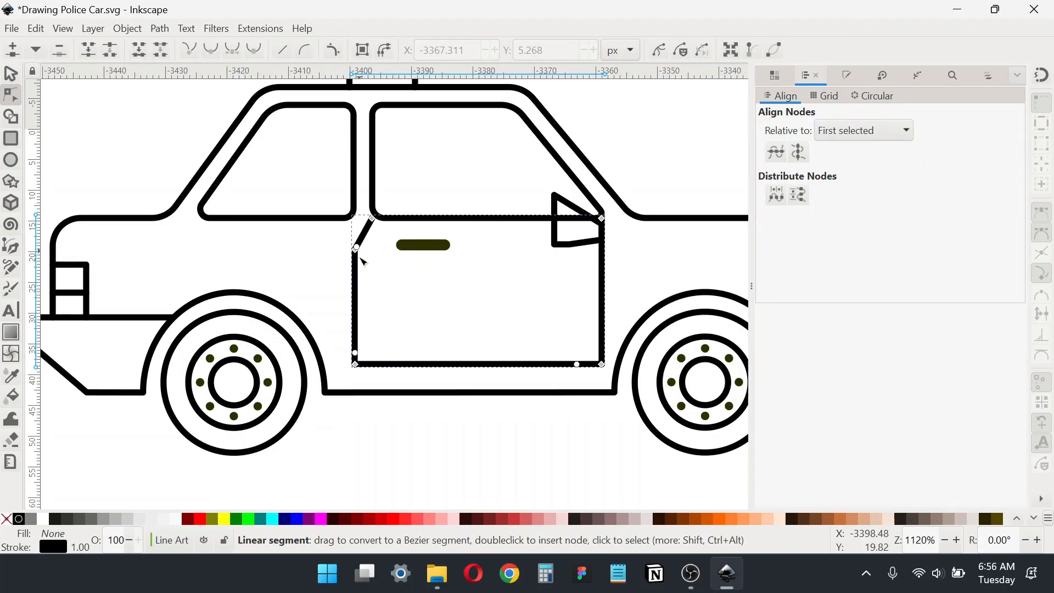
pyautogui.moveTo(351, 228); pyautogui.dragTo(358, 220)
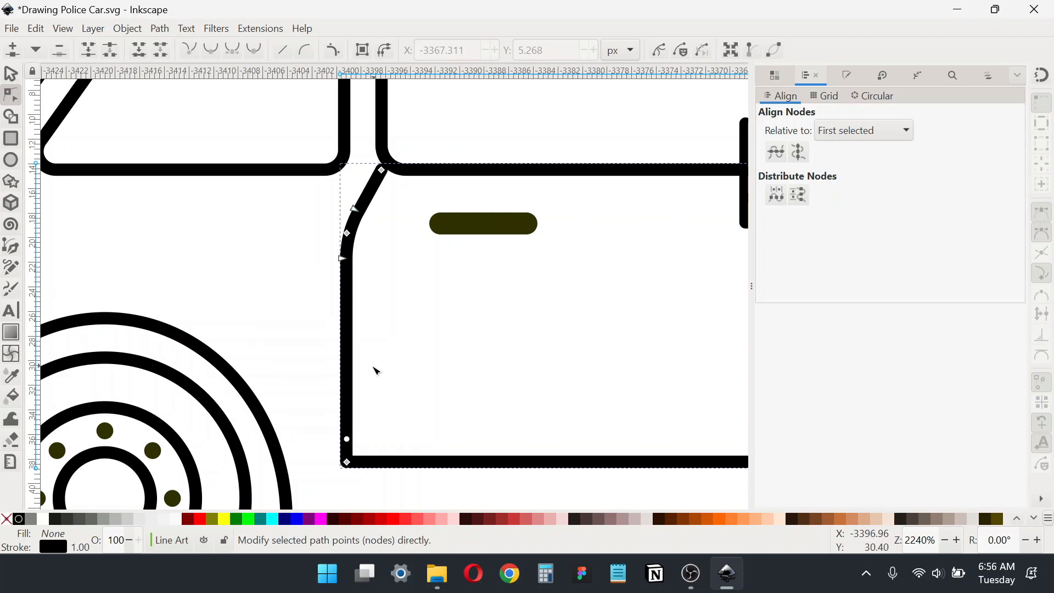
pyautogui.moveTo(374, 367); pyautogui.dragTo(353, 294)
pyautogui.moveTo(327, 365)
pyautogui.mouseDown()
pyautogui.moveTo(328, 356)
pyautogui.moveTo(328, 367)
pyautogui.mouseUp()
pyautogui.moveTo(736, 373); pyautogui.dragTo(436, 360)
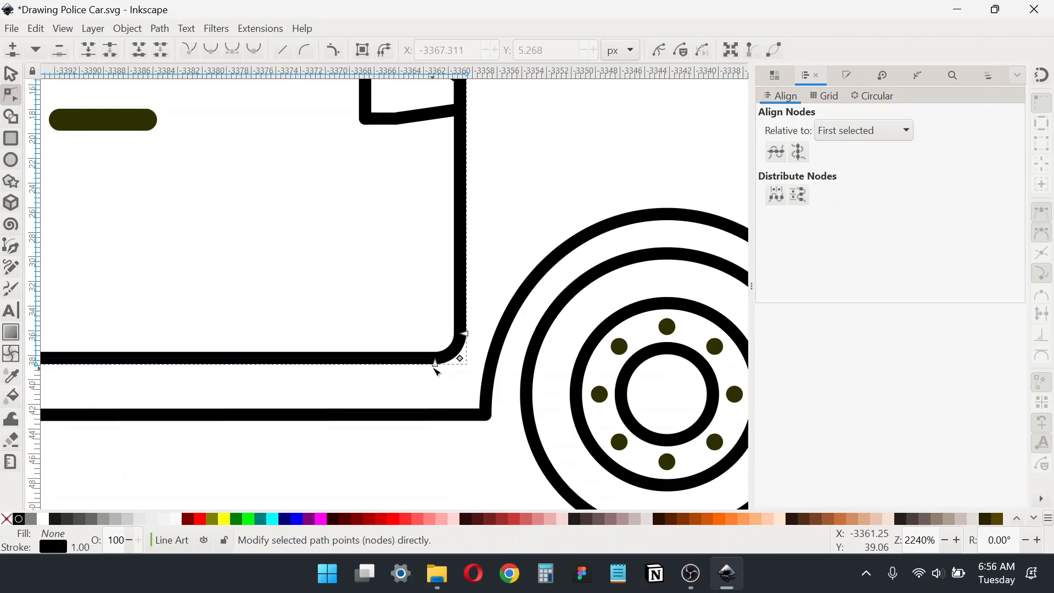
# Round the upper and lower rear-side corners of the side mirror with small fillets
pyautogui.scroll(-2, 423, 335)
pyautogui.moveTo(420, 271); pyautogui.dragTo(452, 302)
pyautogui.scroll(2, 492, 209)
pyautogui.moveTo(492, 210); pyautogui.dragTo(441, 265)
pyautogui.click(303, 263)
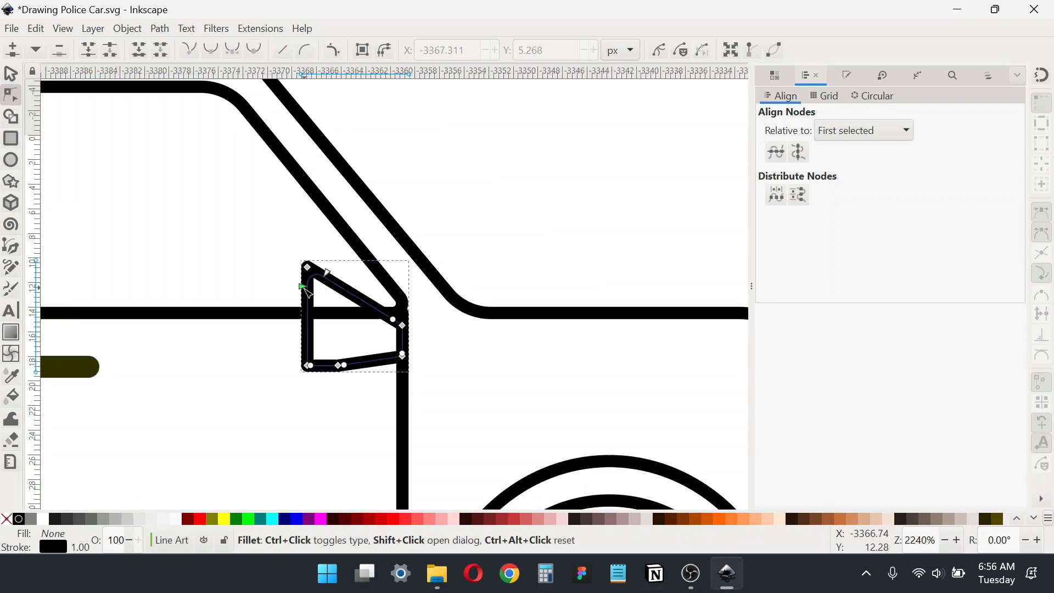
pyautogui.moveTo(303, 285); pyautogui.dragTo(306, 280)
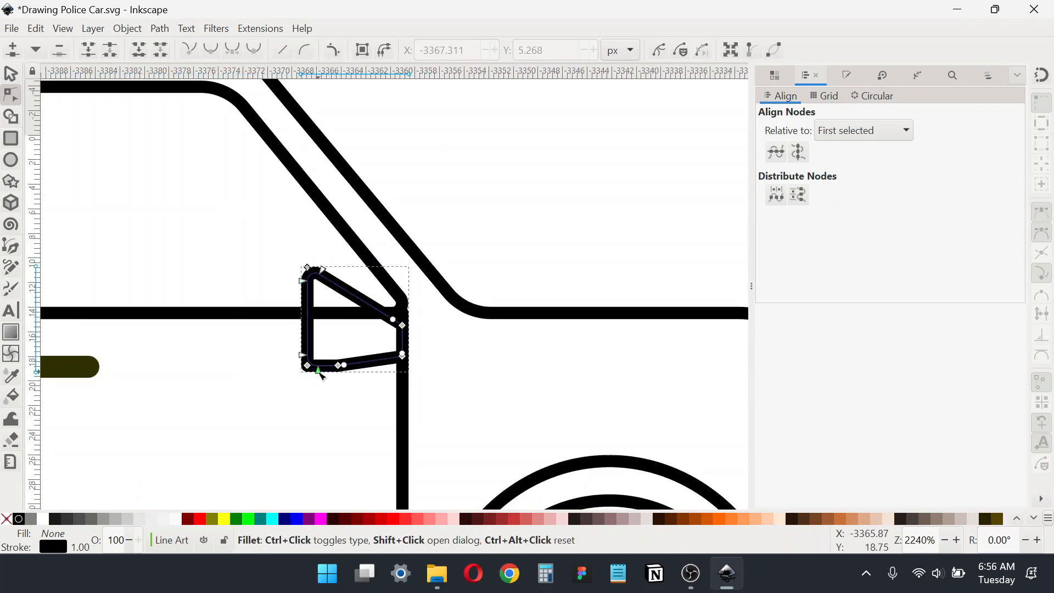
pyautogui.moveTo(307, 367); pyautogui.dragTo(322, 374)
pyautogui.scroll(-3, 322, 374)
pyautogui.scroll(3, 320, 349)
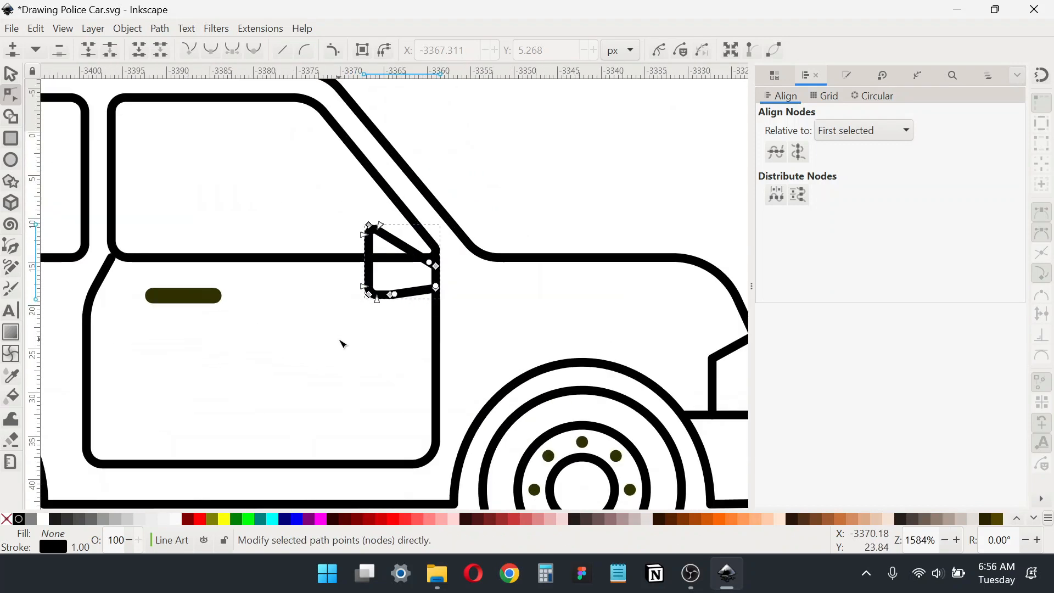
# Resize the side mirror to about 8.1 px wide and 10.6 px high, making it narrower and taller
pyautogui.click(10, 73)
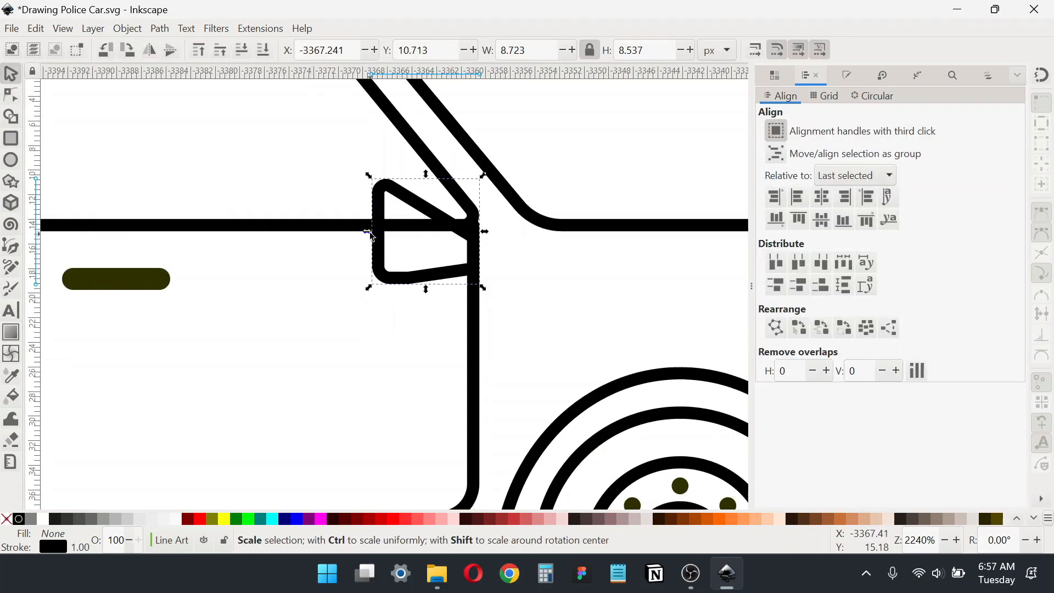
pyautogui.moveTo(369, 231); pyautogui.dragTo(376, 235)
pyautogui.moveTo(429, 174); pyautogui.dragTo(434, 150)
pyautogui.scroll(-2, 320, 201)
pyautogui.click(447, 156)
pyautogui.moveTo(426, 304); pyautogui.dragTo(430, 267)
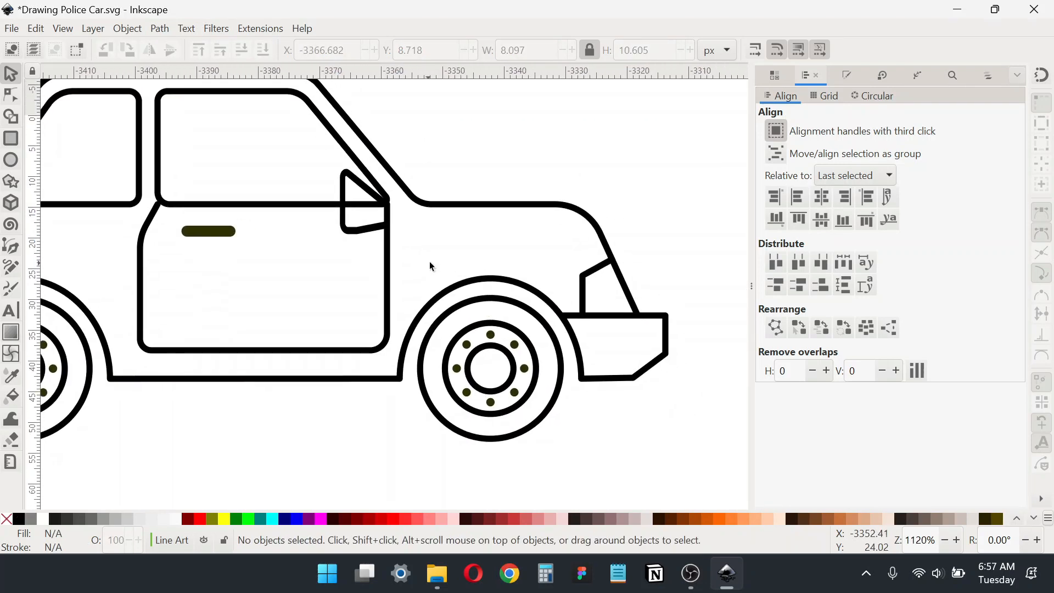
# Round the upper rear corner of the headlight outline at the front of the car
pyautogui.click(598, 282)
pyautogui.press('n')
pyautogui.scroll(2, 536, 305)
pyautogui.moveTo(627, 252); pyautogui.dragTo(628, 269)
pyautogui.scroll(-1, 633, 281)
# Add a corner effect to the taillight outline and round its upper front corner
pyautogui.click(672, 314)
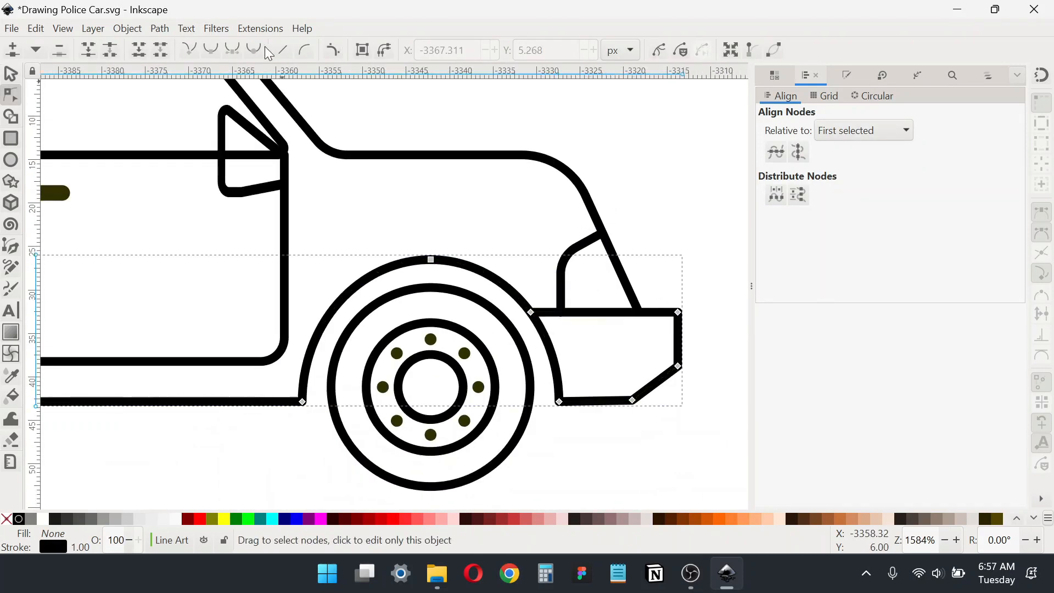
pyautogui.hscroll(-10, 280, 302)
pyautogui.scroll(-1, 280, 302)
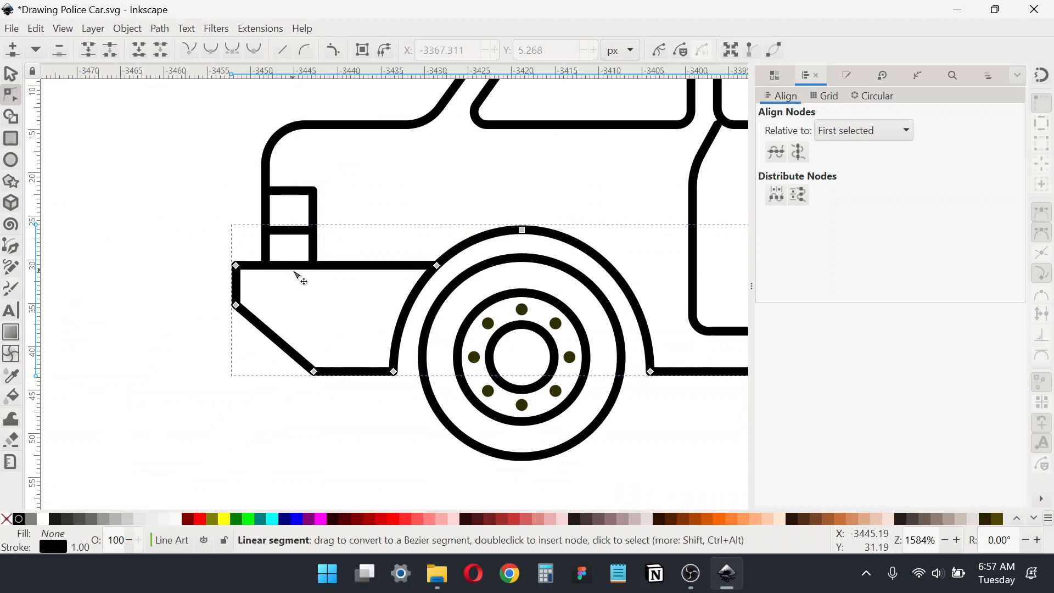
pyautogui.click(294, 271)
pyautogui.click(334, 50)
pyautogui.moveTo(312, 194); pyautogui.dragTo(308, 203)
pyautogui.scroll(-2, 402, 300)
# Add a corner effect to the lower body outline and round the front bumper's upper, middle and bottom outer corners
pyautogui.moveTo(557, 283); pyautogui.dragTo(299, 265)
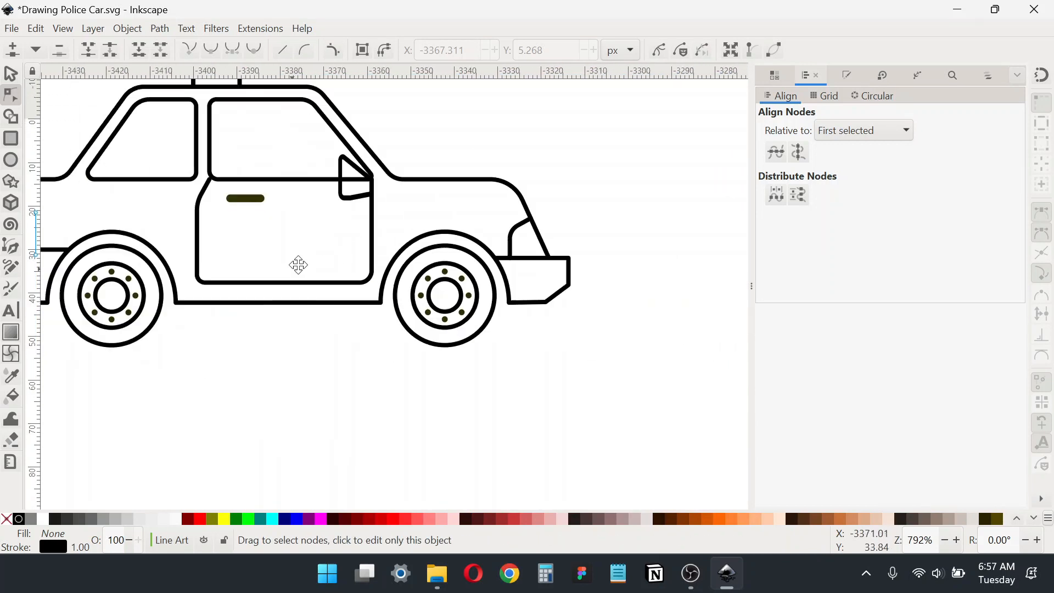
pyautogui.scroll(2, 506, 290)
pyautogui.click(632, 253)
pyautogui.click(333, 50)
pyautogui.scroll(1, 653, 253)
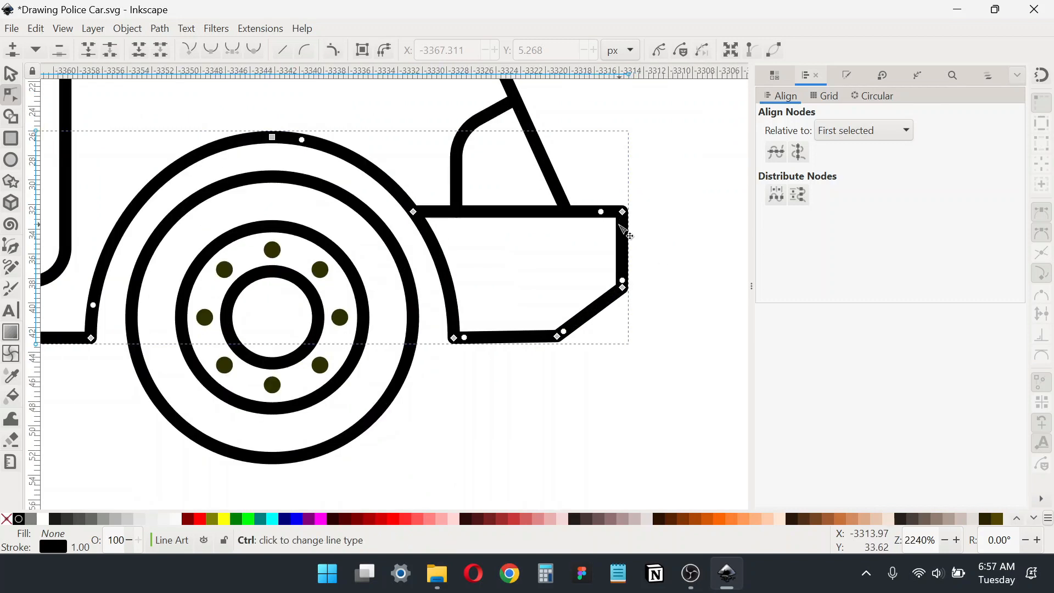
pyautogui.moveTo(604, 217); pyautogui.dragTo(624, 280)
pyautogui.scroll(-1, 624, 280)
pyautogui.moveTo(612, 243); pyautogui.dragTo(617, 252)
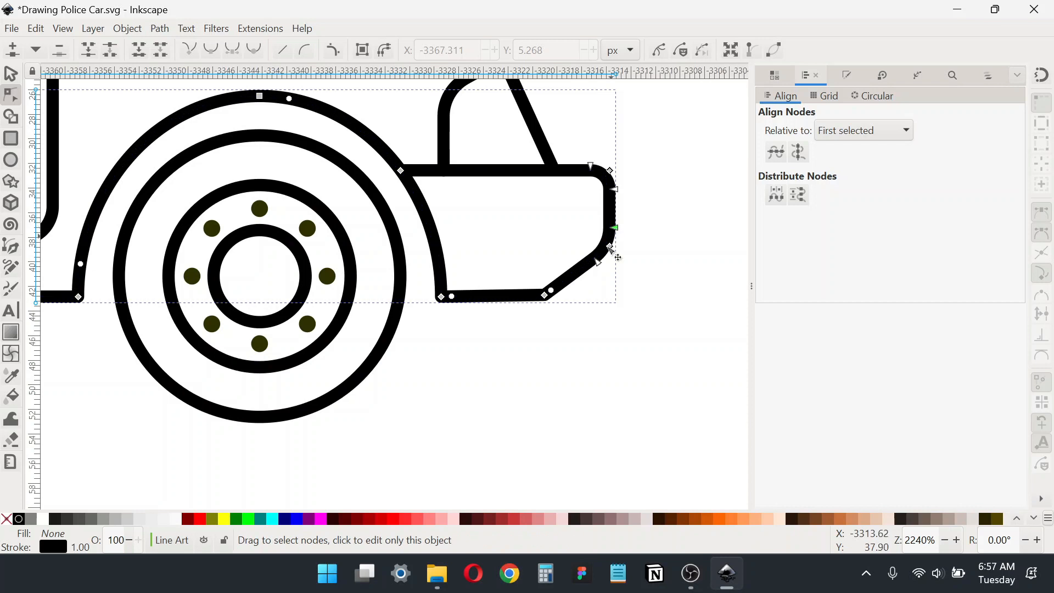
pyautogui.moveTo(551, 291); pyautogui.dragTo(560, 288)
# Round the rear bumper's bottom, middle and upper outer corners on the lower body outline
pyautogui.scroll(-2, 545, 343)
pyautogui.moveTo(310, 370); pyautogui.dragTo(826, 358)
pyautogui.click(318, 312)
pyautogui.scroll(1, 313, 313)
pyautogui.moveTo(321, 308); pyautogui.dragTo(338, 310)
pyautogui.scroll(1, 296, 302)
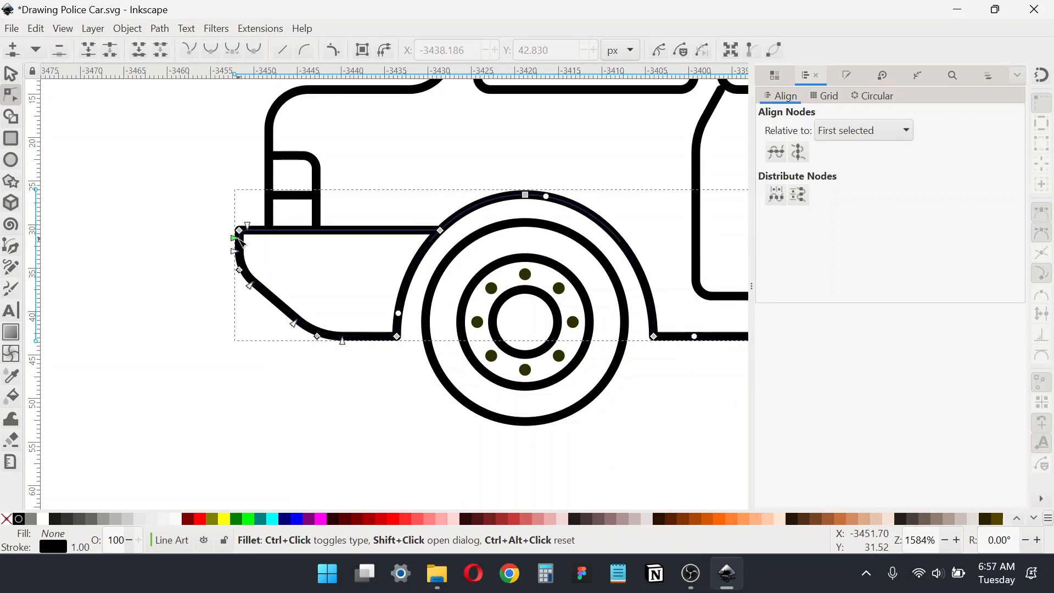
pyautogui.scroll(-4, 176, 302)
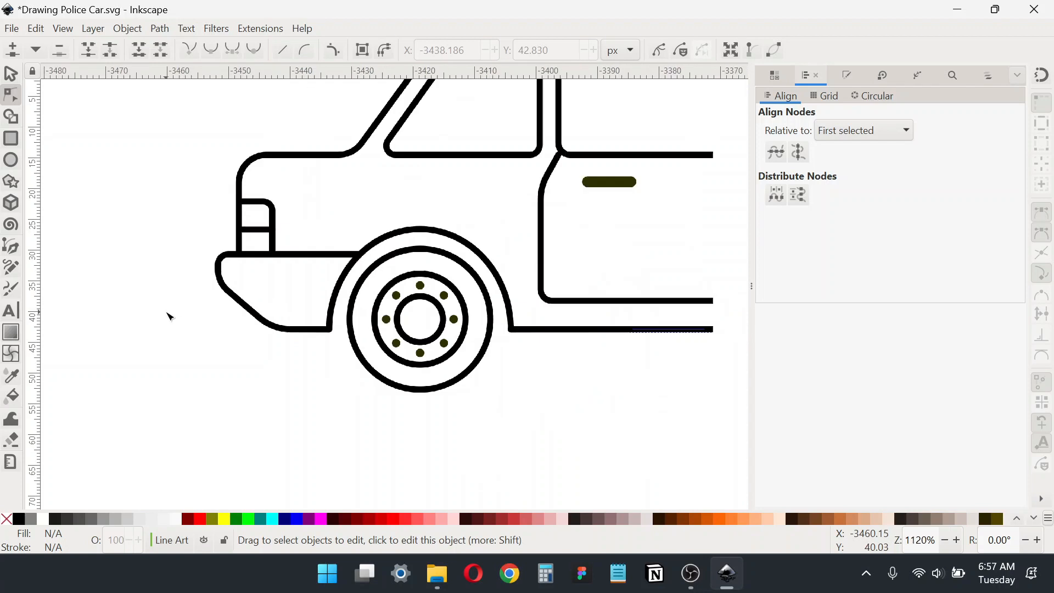
# Nudge the roof light's lower end nodes up onto its base and round the light's two top corners
pyautogui.click(10, 73)
pyautogui.moveTo(160, 155); pyautogui.dragTo(611, 427)
pyautogui.scroll(4, 370, 185)
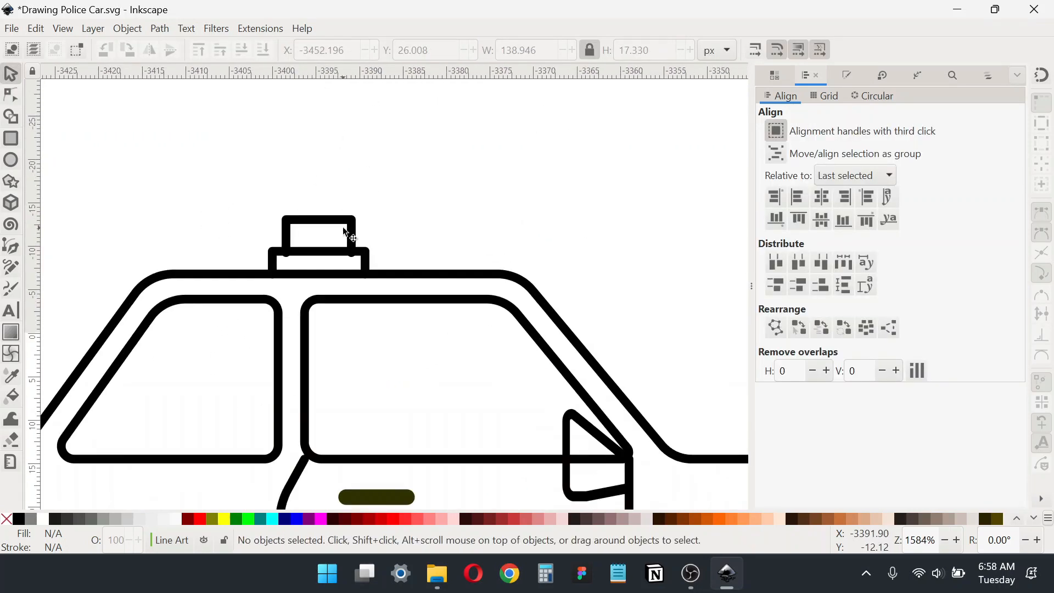
pyautogui.click(350, 236)
pyautogui.scroll(2, 337, 242)
pyautogui.click(10, 95)
pyautogui.moveTo(189, 237); pyautogui.dragTo(391, 310)
pyautogui.moveTo(364, 260); pyautogui.dragTo(365, 252)
pyautogui.moveTo(176, 155); pyautogui.dragTo(418, 215)
# Round the two upper corners of the roof light's base with small fillets
pyautogui.click(392, 259)
pyautogui.moveTo(439, 284); pyautogui.dragTo(134, 233)
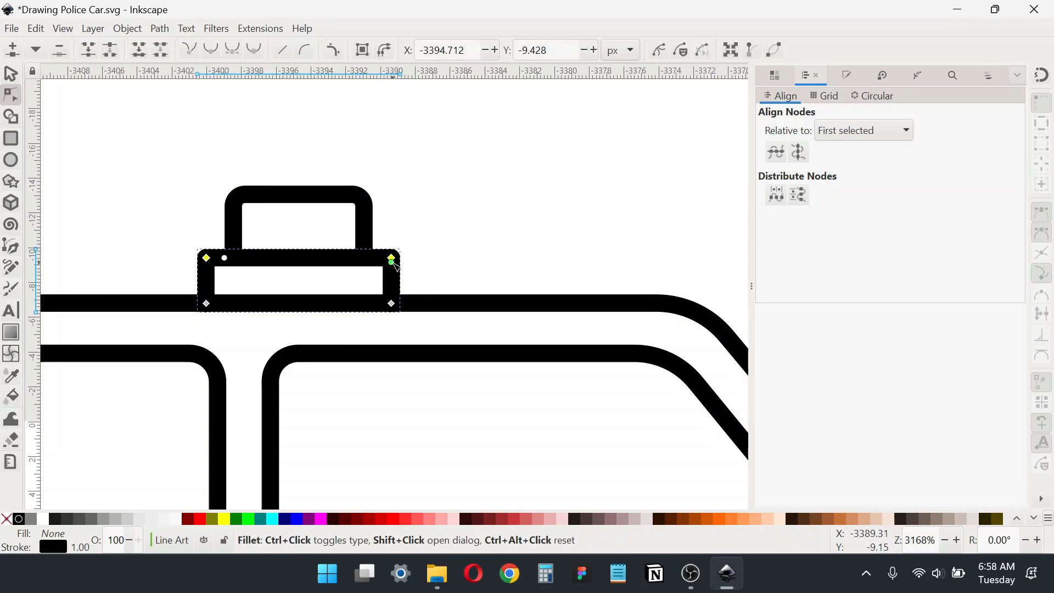
pyautogui.click(6, 77)
pyautogui.scroll(-4, 334, 213)
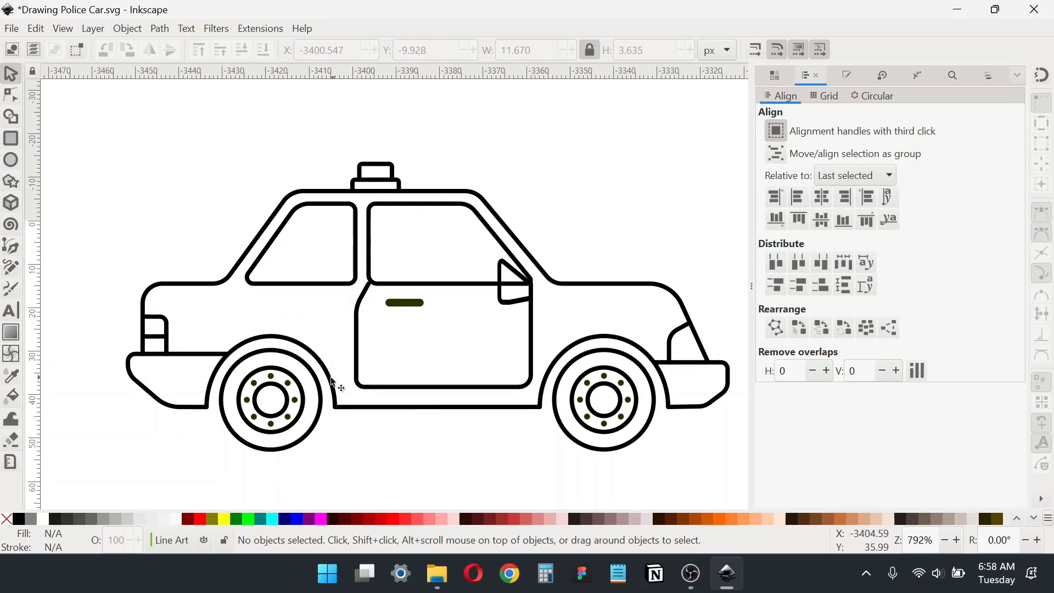
# Round the lower body outline's two bottom corners on either side of the rear wheel arch
pyautogui.scroll(1, 336, 385)
pyautogui.click(334, 389)
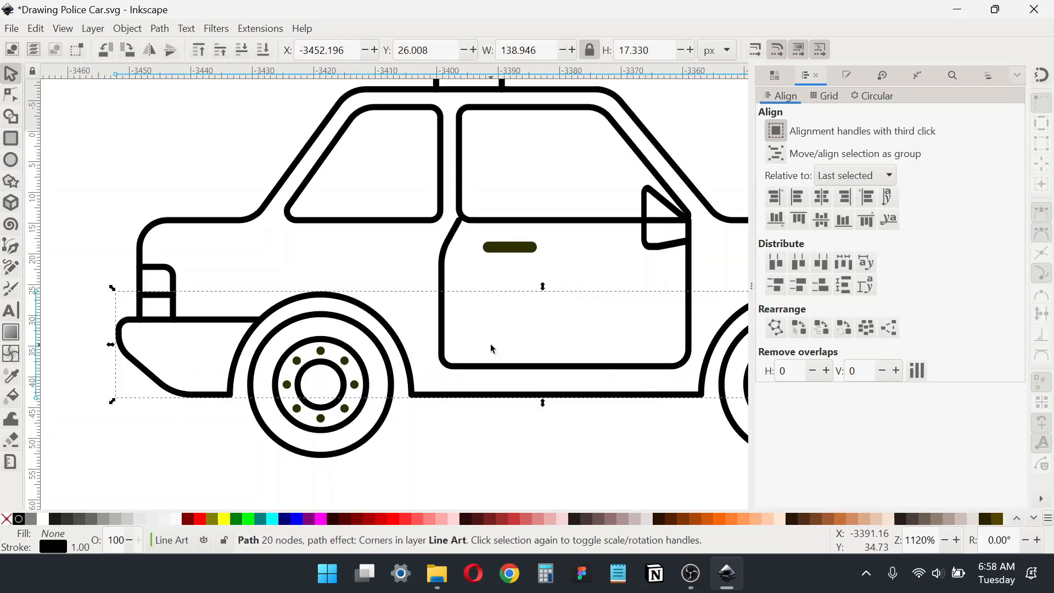
pyautogui.hscroll(2, 491, 349)
pyautogui.click(10, 99)
pyautogui.scroll(1, 159, 446)
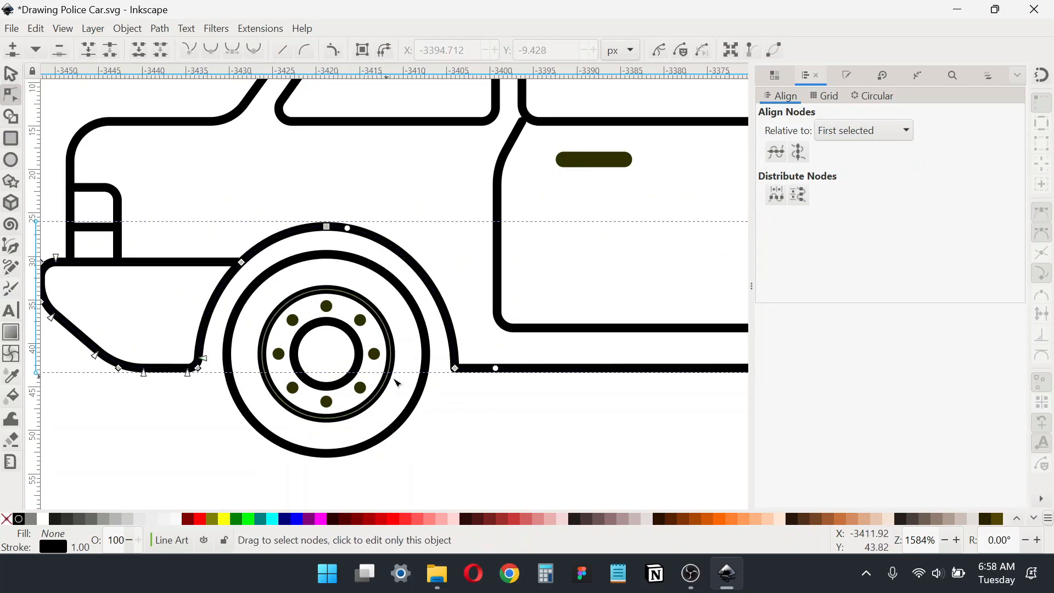
pyautogui.moveTo(494, 369); pyautogui.dragTo(477, 376)
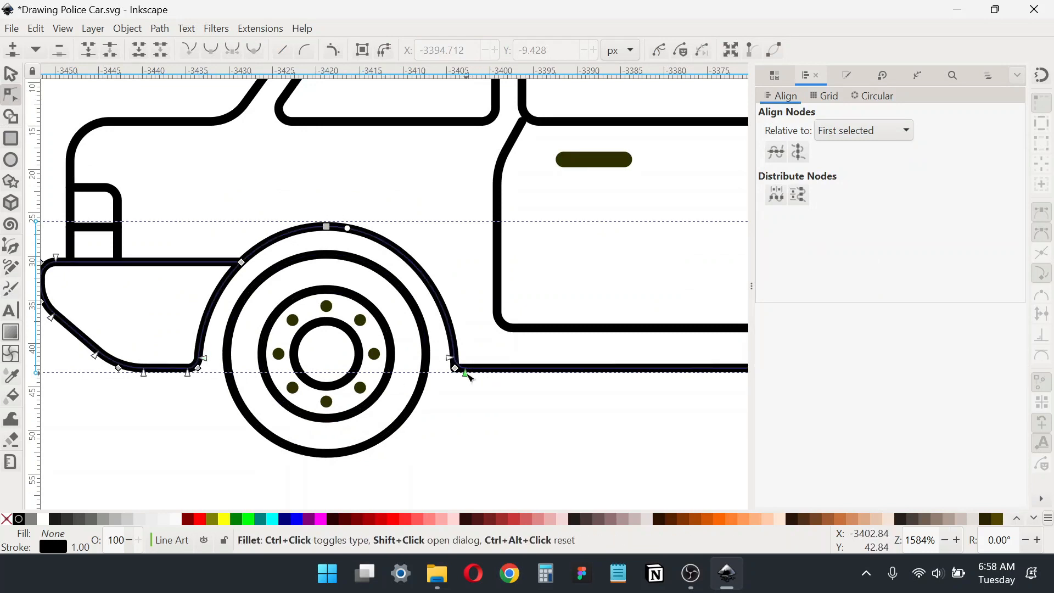
# Round the lower body outline's two bottom corners on either side of the front wheel arch
pyautogui.hscroll(18, 469, 378)
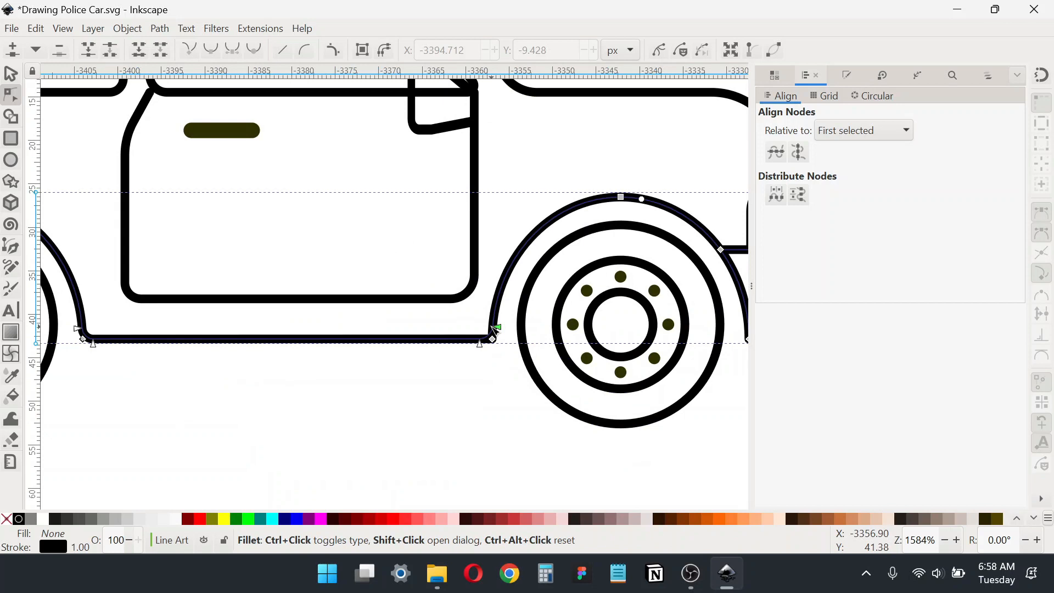
pyautogui.hscroll(13, 495, 328)
pyautogui.scroll(2, 495, 329)
pyautogui.hscroll(-4, 168, 134)
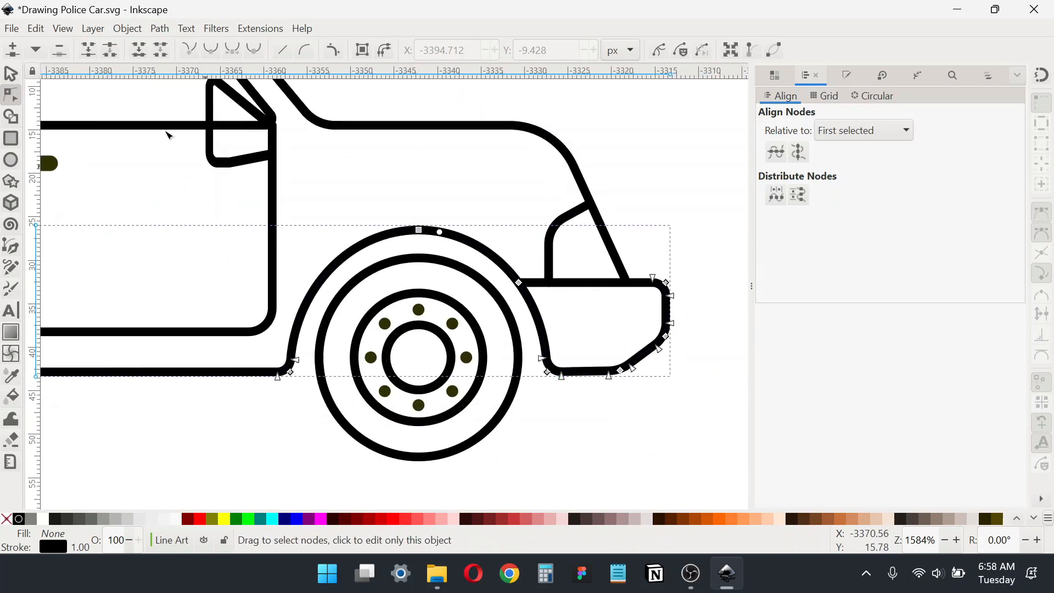
pyautogui.press('s')
pyautogui.hscroll(-1, 235, 412)
pyautogui.press('Escape')
# Enable snapping and draw a short slanted line between arch and tire on each side of the front wheel
pyautogui.press('b')
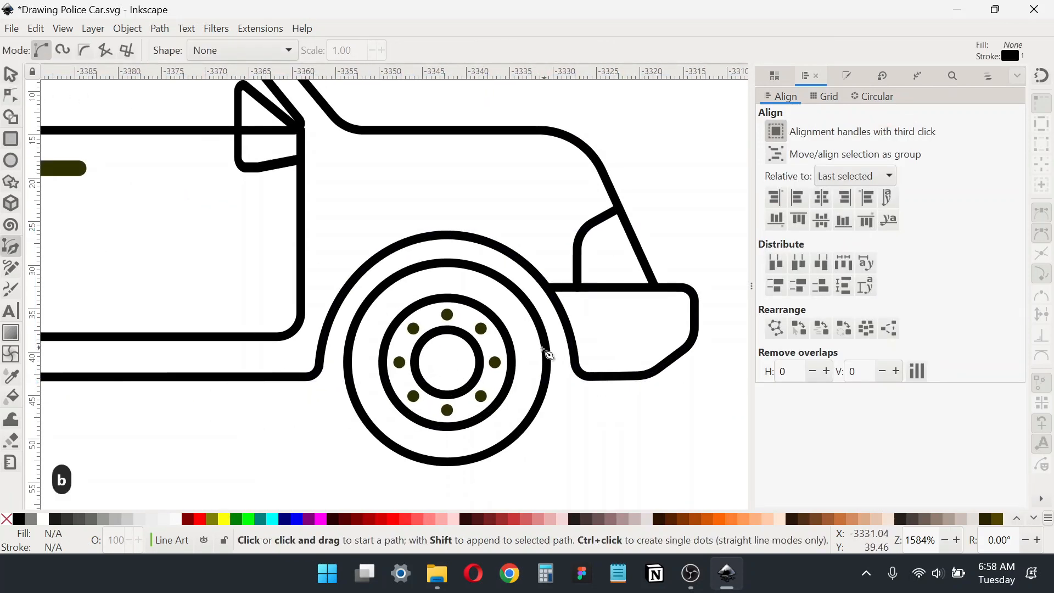
pyautogui.scroll(1, 549, 355)
pyautogui.press('%')
pyautogui.click(586, 344)
pyautogui.doubleClick(544, 362)
pyautogui.click(237, 343)
pyautogui.doubleClick(272, 360)
# Draw a short slanted line between arch and tire on each side of the rear wheel
pyautogui.scroll(-4, 266, 318)
pyautogui.scroll(3, 302, 313)
pyautogui.click(318, 306)
pyautogui.doubleClick(295, 314)
pyautogui.hscroll(-4, 176, 301)
pyautogui.click(161, 304)
pyautogui.doubleClick(190, 316)
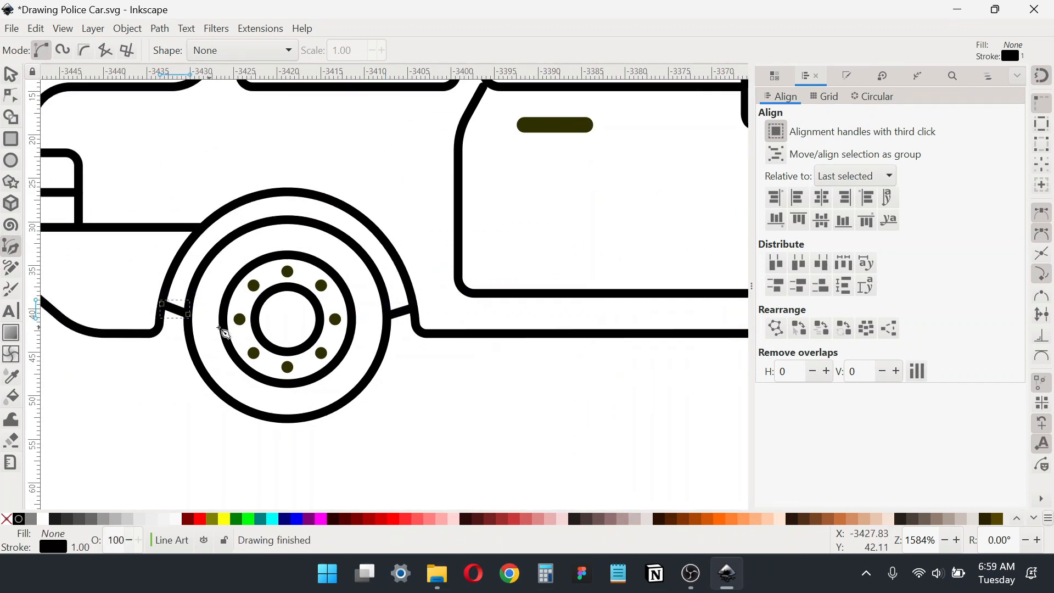
pyautogui.scroll(-4, 224, 332)
pyautogui.press('s')
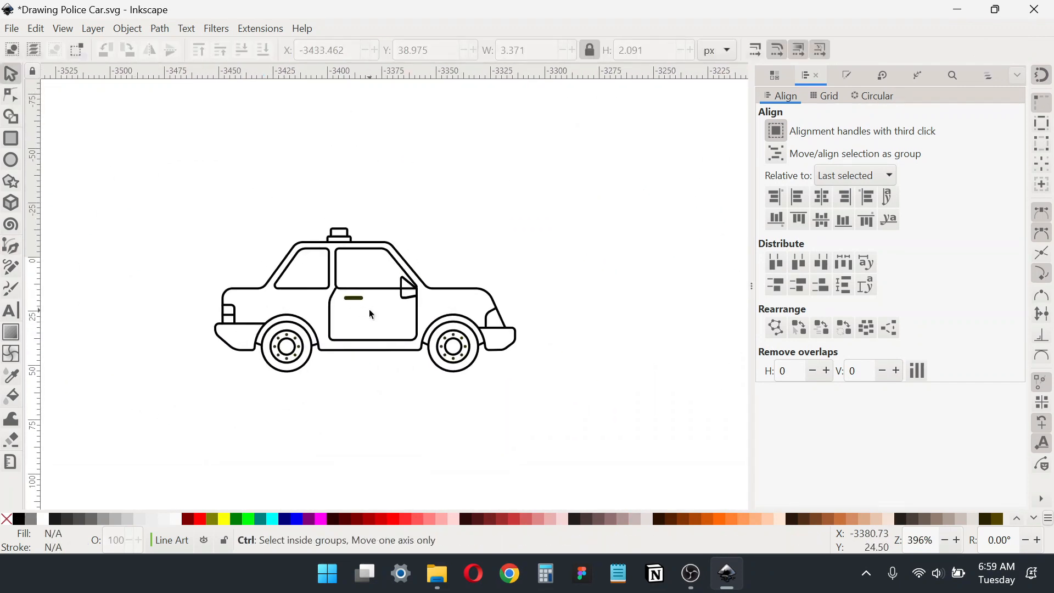
# Convert every object of the car line art, including all rounded corners, to plain editable paths
pyautogui.scroll(4, 369, 313)
pyautogui.click(286, 275)
pyautogui.press('n')
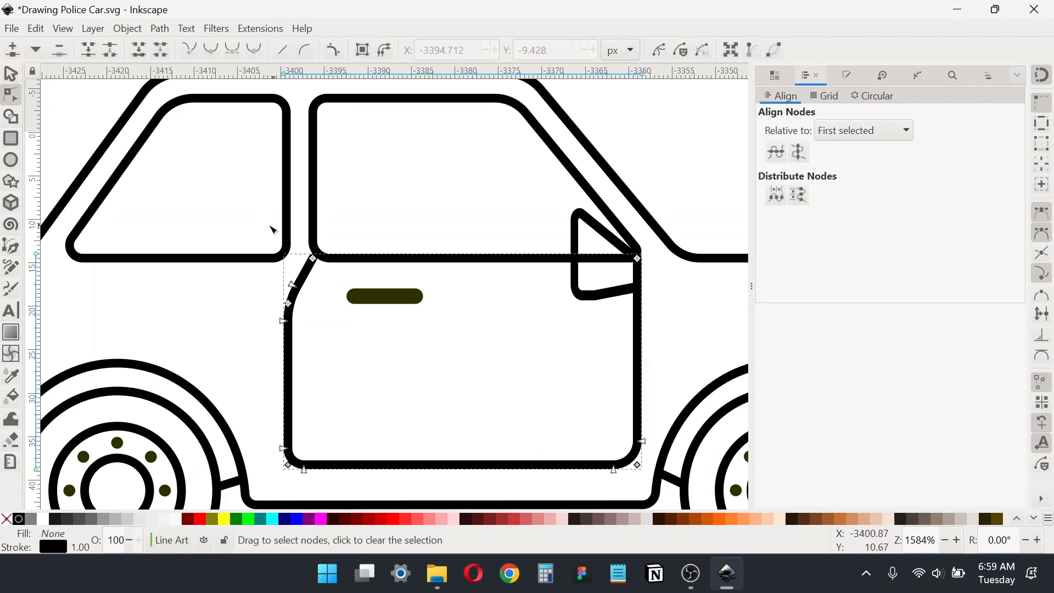
pyautogui.scroll(-3, 272, 229)
pyautogui.press('s')
pyautogui.moveTo(87, 106); pyautogui.dragTo(598, 403)
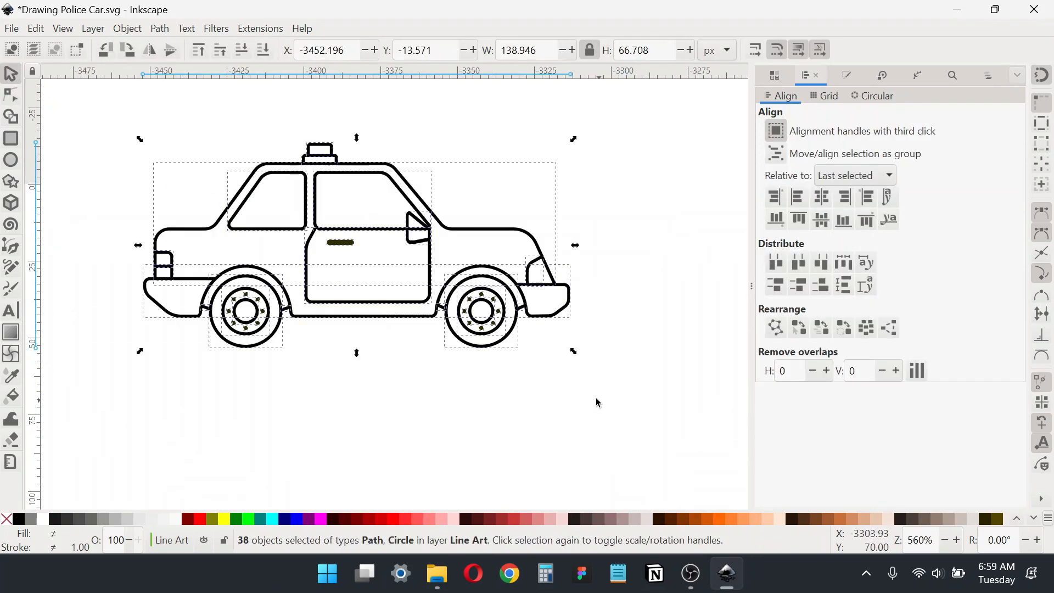
pyautogui.click(127, 28)
pyautogui.click(171, 47)
pyautogui.press('Escape')
# Move the door's upper rear node about 0.55 px forward and 0.61 px up onto the front window's rounded corner
pyautogui.scroll(3, 264, 213)
pyautogui.click(264, 214)
pyautogui.press('n')
pyautogui.scroll(1, 283, 179)
pyautogui.click(315, 200)
pyautogui.moveTo(315, 200); pyautogui.dragTo(325, 190)
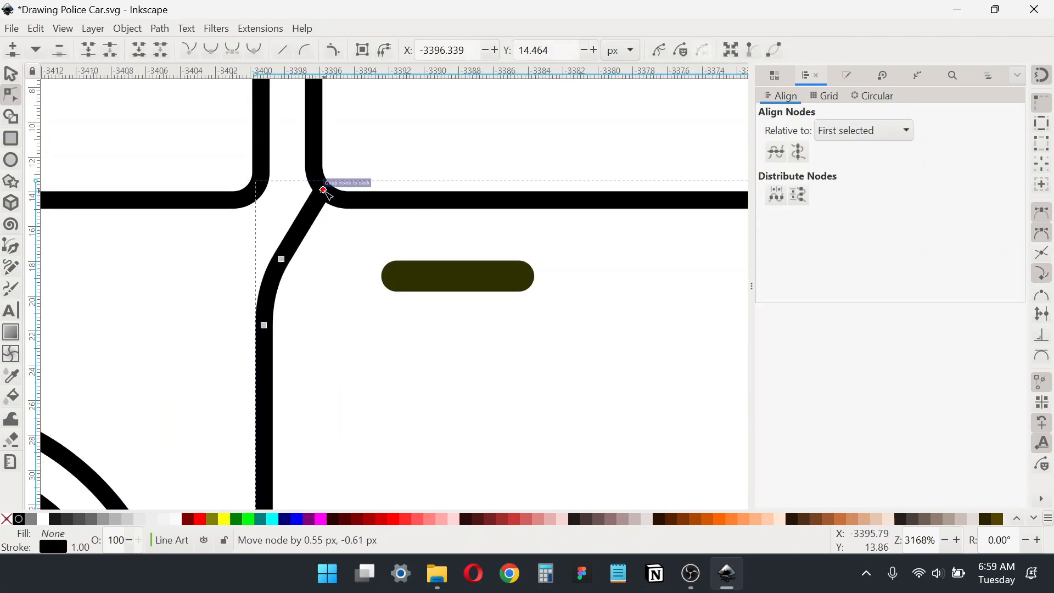
pyautogui.scroll(-4, 281, 237)
pyautogui.press('s')
pyautogui.press('Escape')
pyautogui.hscroll(-1, 267, 240)
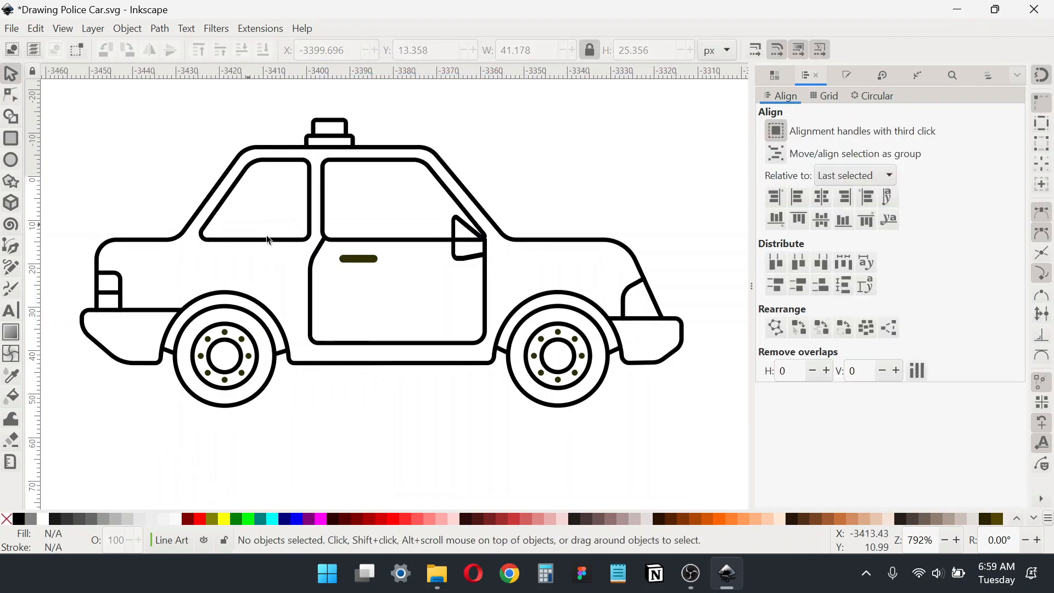
pyautogui.scroll(-1, 368, 308)
pyautogui.moveTo(382, 328); pyautogui.dragTo(395, 337)
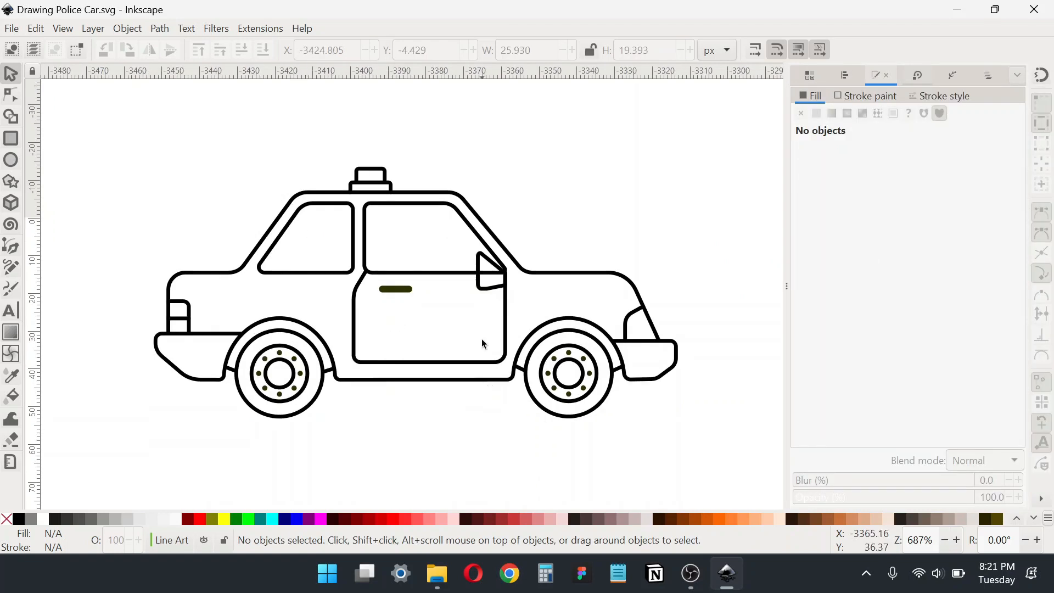
# Duplicate the side mirror and use the copy to cut the front window's outline where they overlap
pyautogui.keyDown('ctrl'); pyautogui.click(491, 262); pyautogui.keyUp('ctrl')
pyautogui.scroll(5, 492, 262)
pyautogui.moveTo(524, 250); pyautogui.dragTo(524, 249)
pyautogui.scroll(-3, 450, 292)
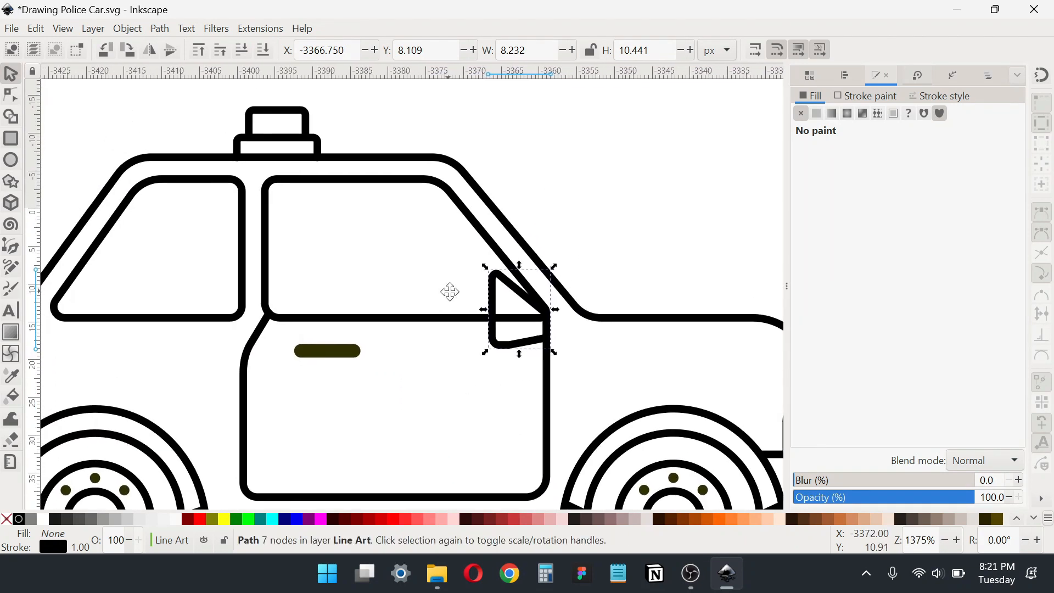
pyautogui.scroll(1, 452, 292)
pyautogui.hscroll(-1, 452, 291)
pyautogui.hotkey('ctrl', 'd')
pyautogui.keyDown('shift'); pyautogui.click(486, 337); pyautogui.keyUp('shift')
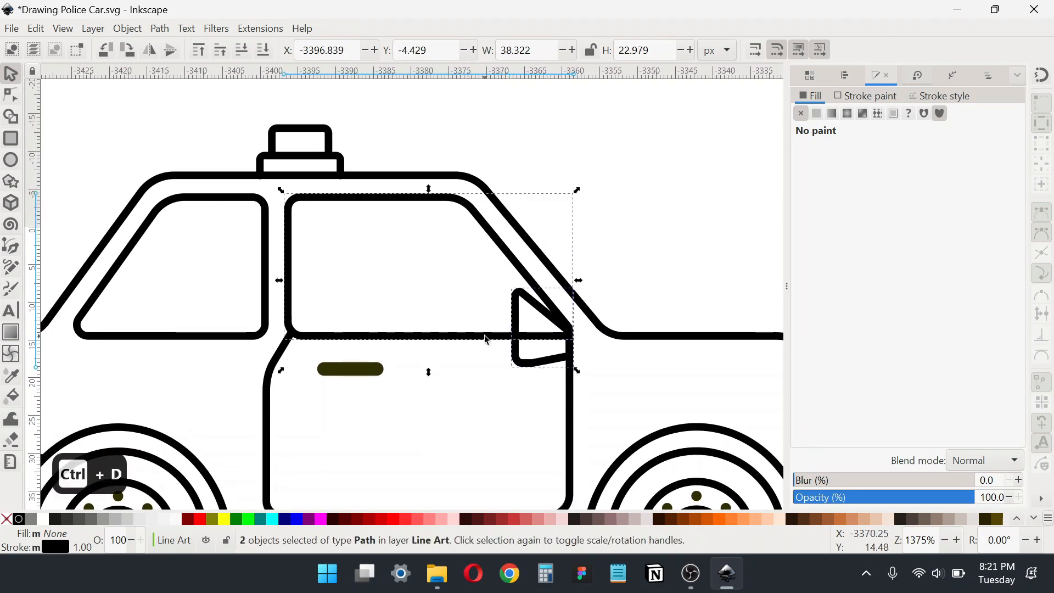
pyautogui.click(159, 28)
pyautogui.click(188, 193)
# Delete the segment of the front window's bottom line that crosses the side mirror
pyautogui.press('Escape')
pyautogui.click(541, 344)
pyautogui.press('Delete')
pyautogui.scroll(-2, 540, 338)
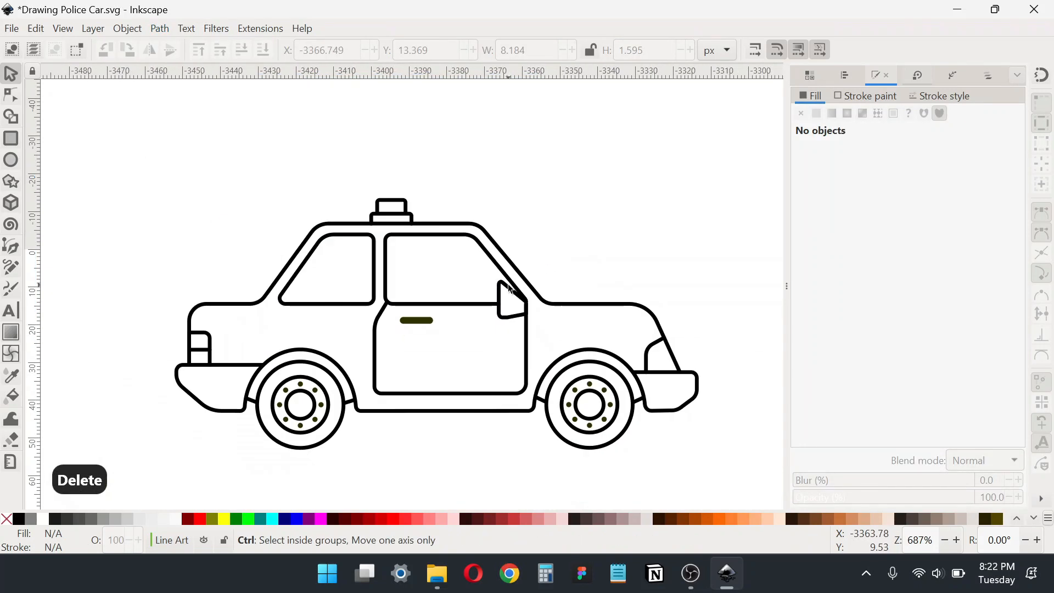
# Select all the car's line-art objects and group them
pyautogui.moveTo(168, 173); pyautogui.dragTo(735, 479)
pyautogui.scroll(-2, 499, 340)
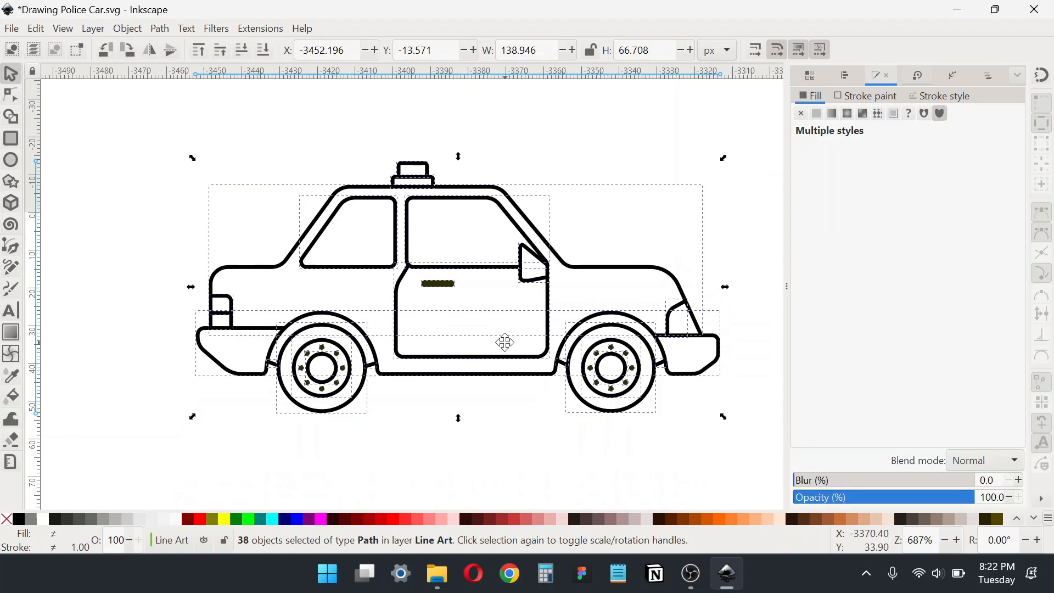
pyautogui.hscroll(1, 498, 340)
pyautogui.scroll(1, 913, 544)
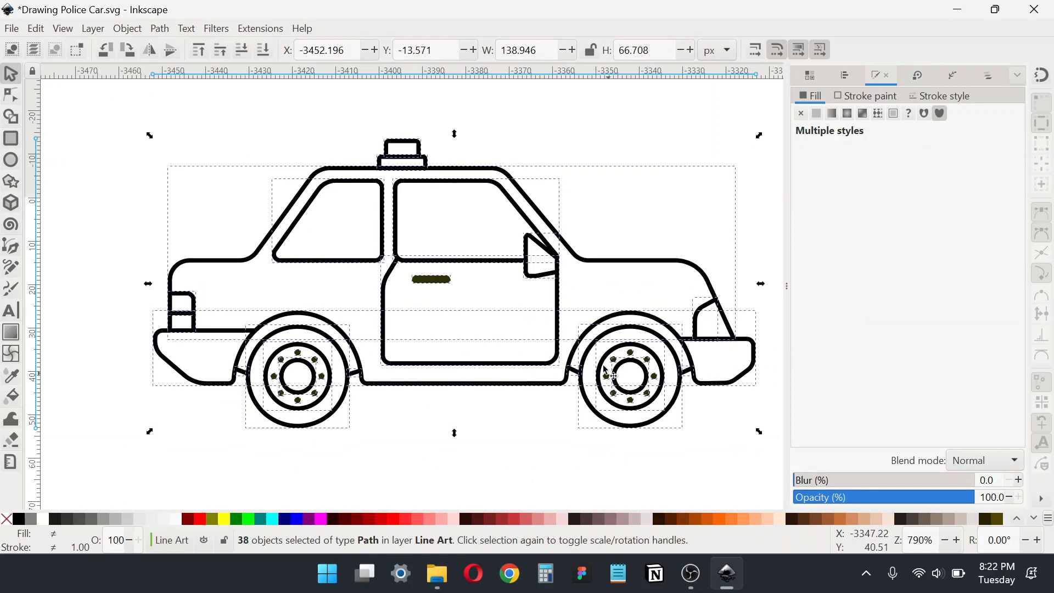
pyautogui.hscroll(2, 610, 374)
pyautogui.scroll(1, 610, 374)
pyautogui.click(134, 29)
pyautogui.click(139, 154)
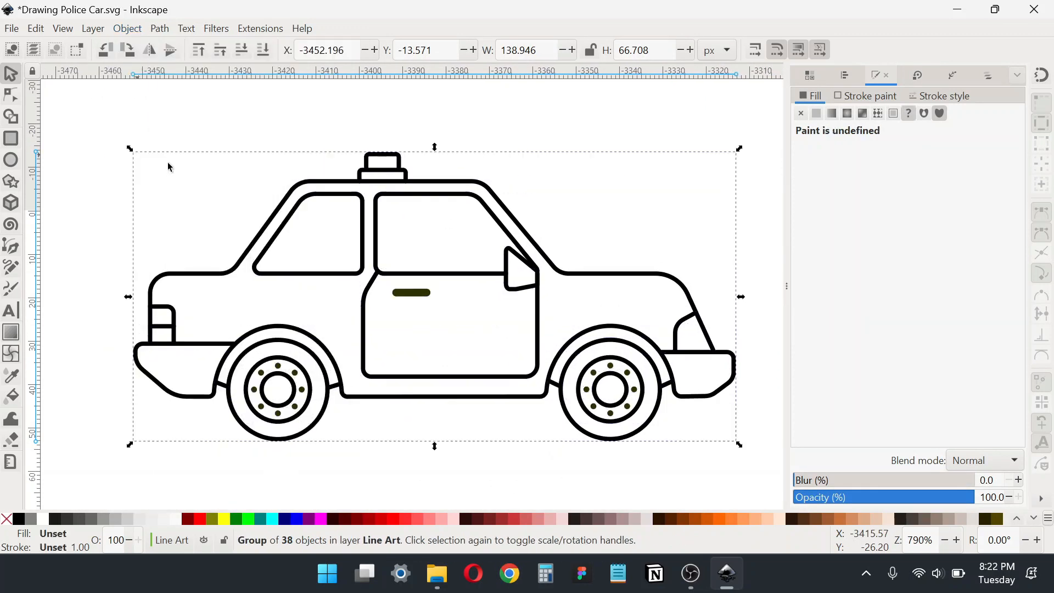
# Add a layer named Coloring below the Line Art layer, and lock the Line Art layer
pyautogui.hotkey('ctrl', 'shift', 'l')
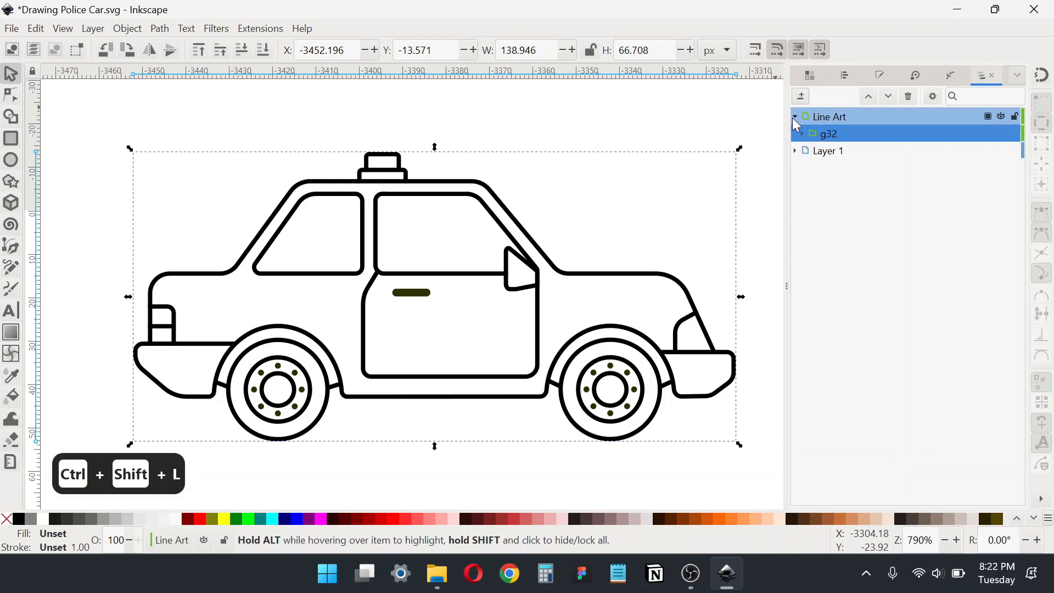
pyautogui.click(763, 136)
pyautogui.click(802, 97)
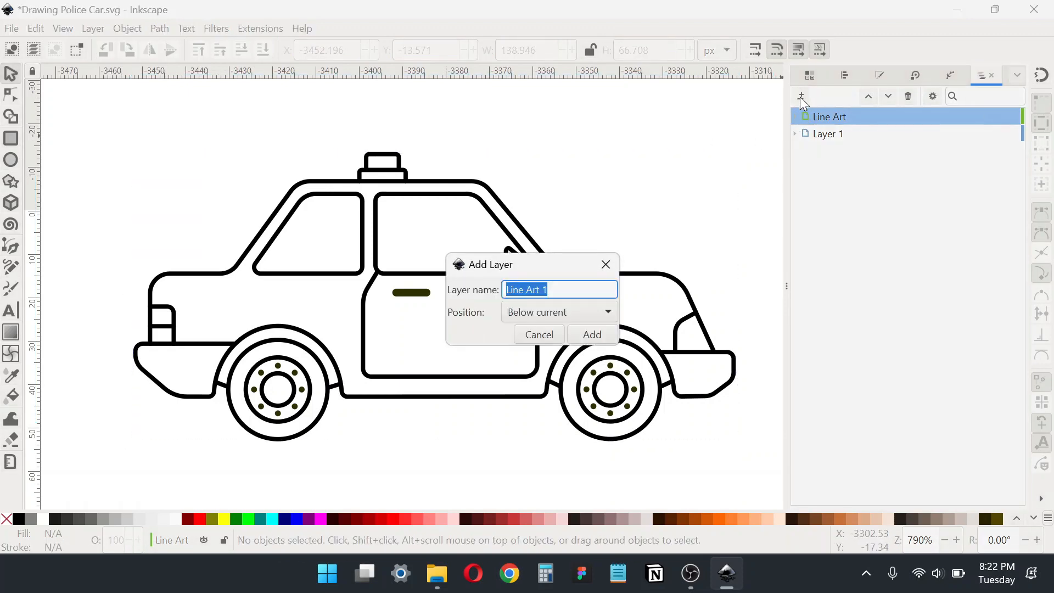
pyautogui.click(576, 313)
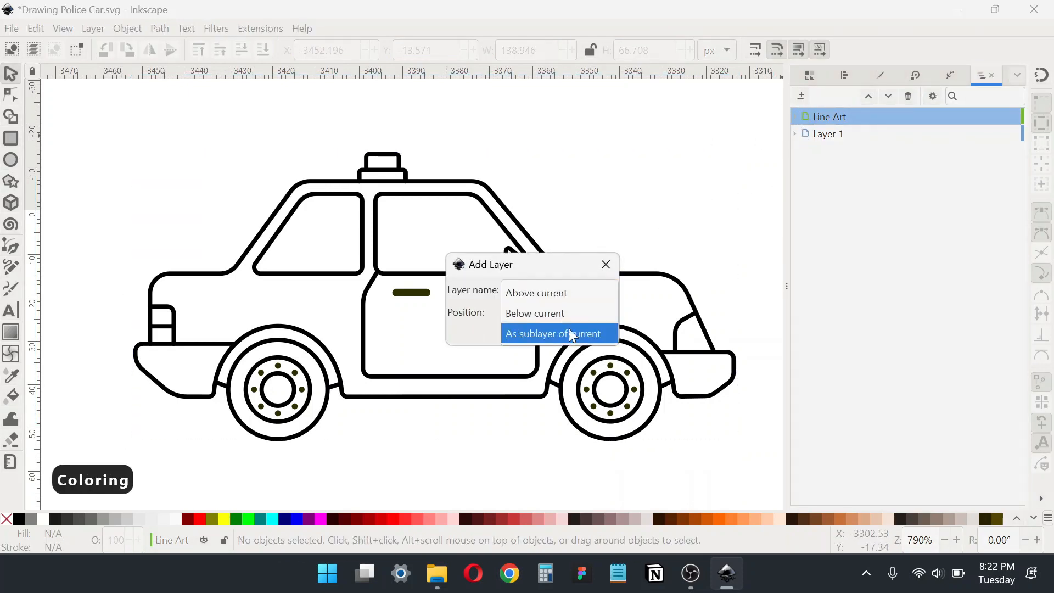
pyautogui.click(574, 314)
pyautogui.click(590, 336)
pyautogui.click(1015, 115)
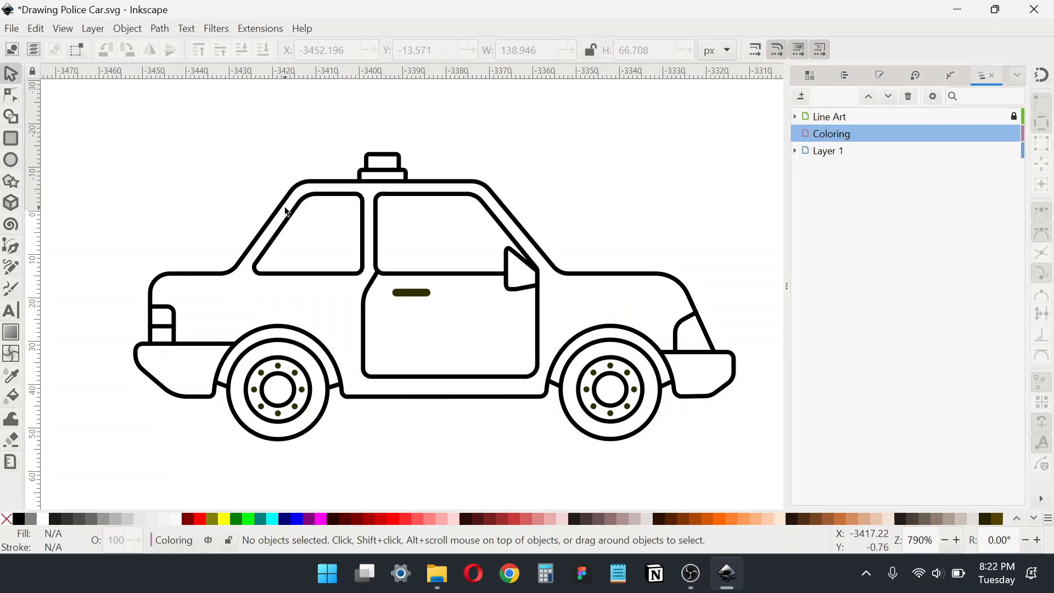
# Set the Paint Bucket tool to grow its fills by 0.30 px
pyautogui.click(11, 397)
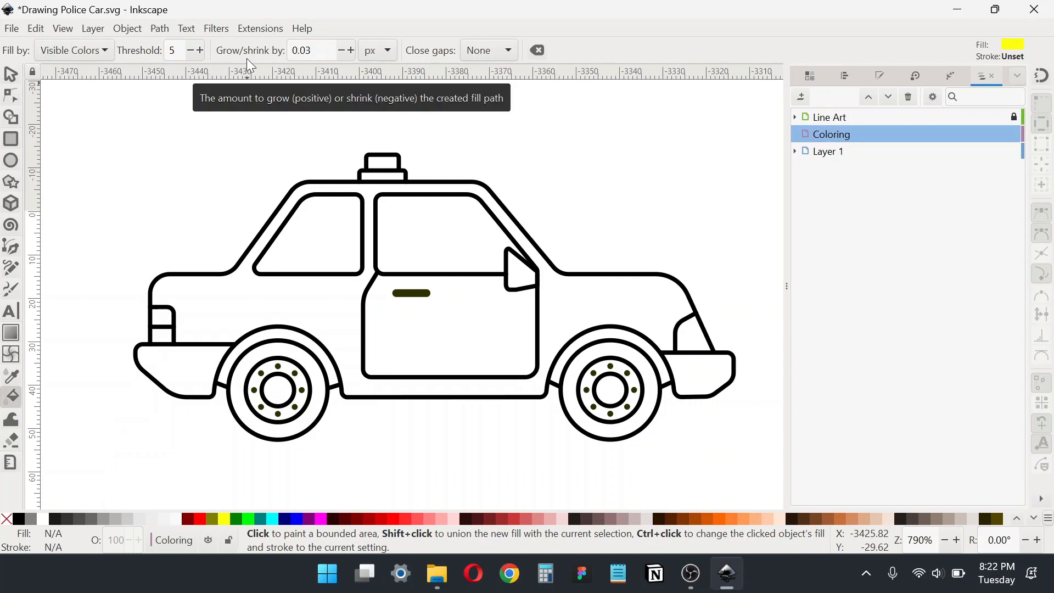
pyautogui.click(307, 50)
pyautogui.hotkey('ctrl', 'a')
pyautogui.write('0.')
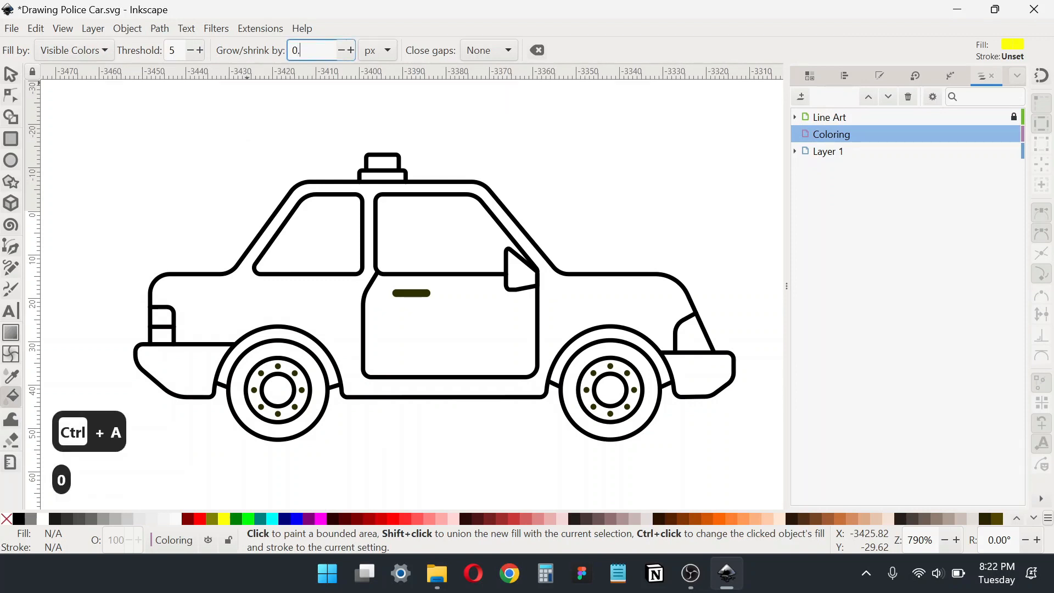
pyautogui.write('30')
pyautogui.click(378, 50)
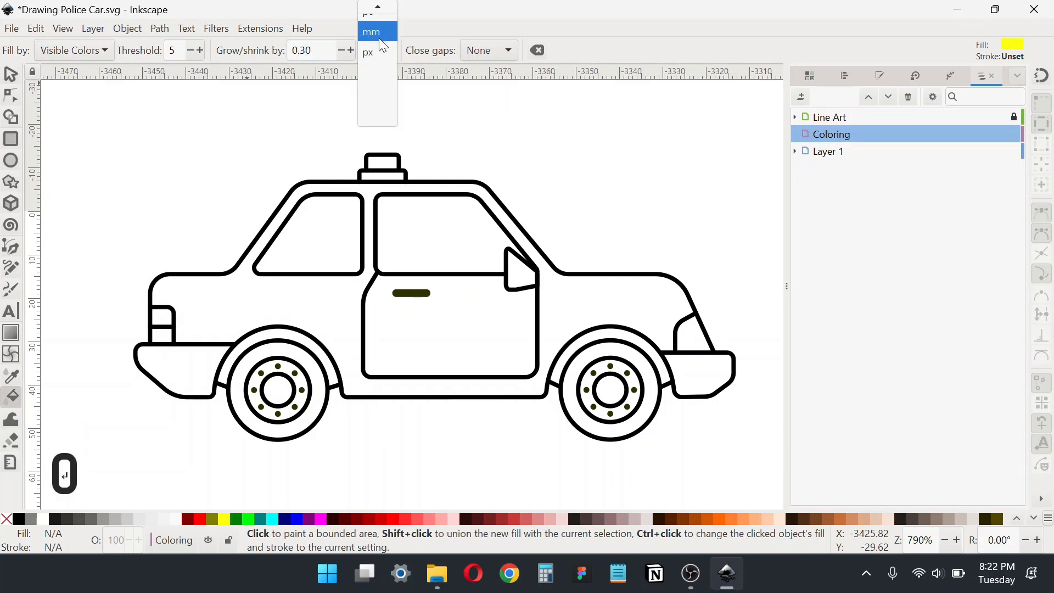
pyautogui.click(370, 87)
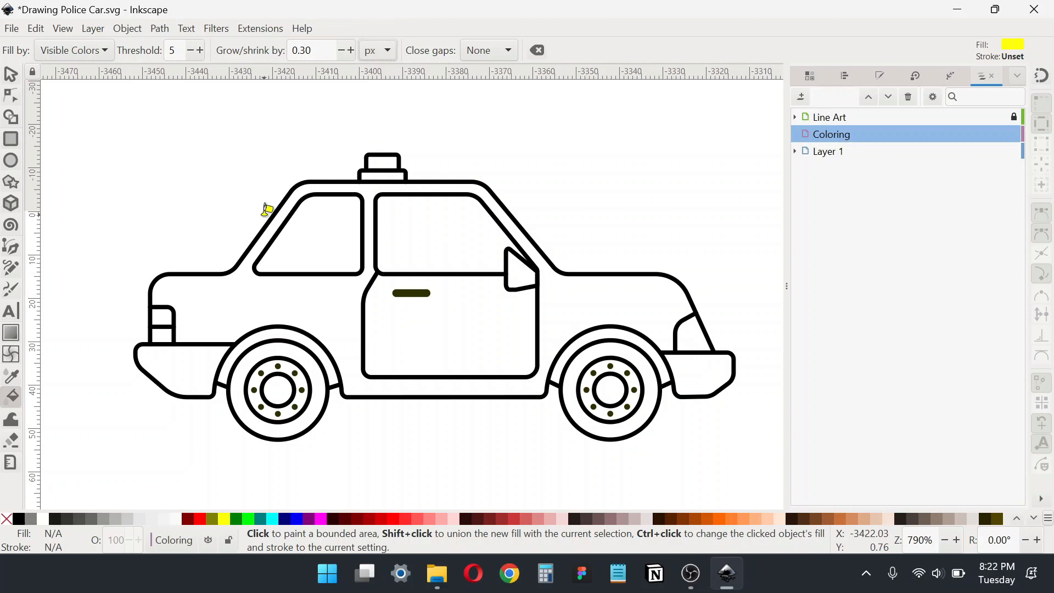
# Bucket-fill the car body with yellow (#FFFF00) on the Coloring layer
pyautogui.click(245, 518)
pyautogui.click(223, 519)
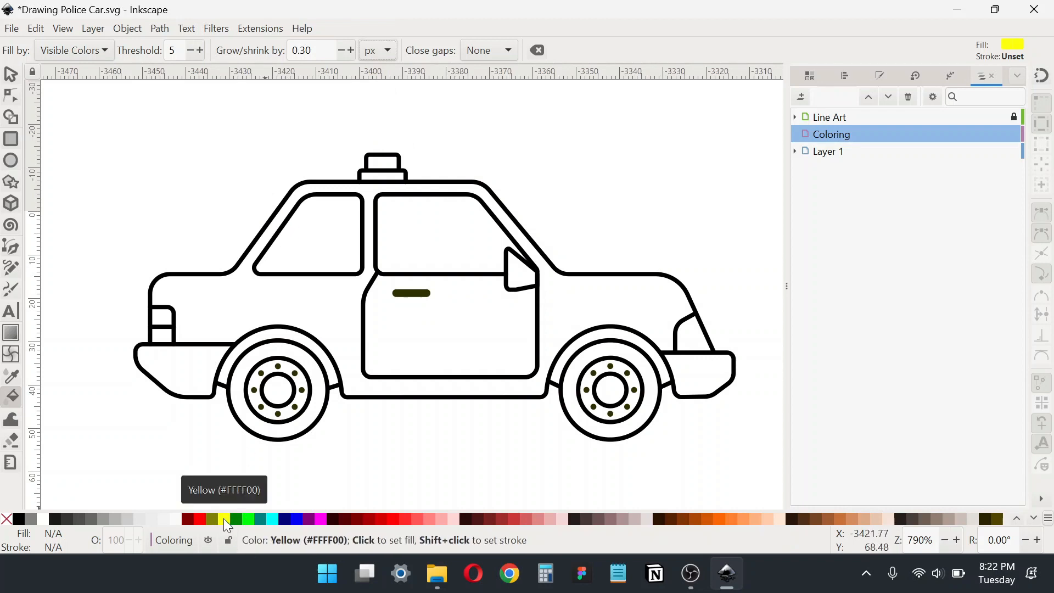
pyautogui.hotkey('ctrl', 'shift', 'a')
pyautogui.click(335, 299)
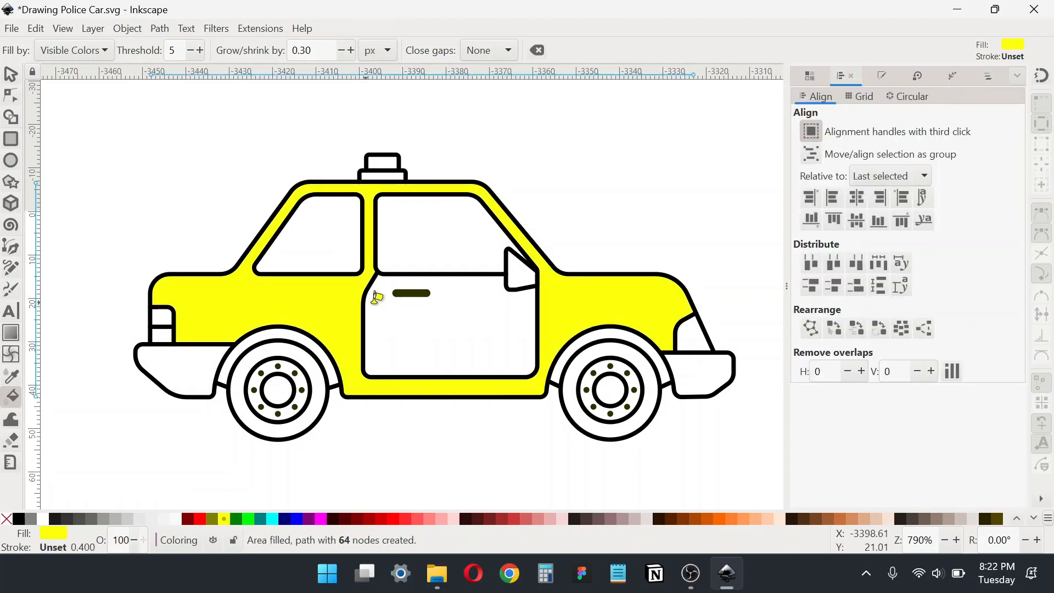
# Bucket-fill the door, both windows, side mirror, rear bumper and both tail-light sections with yellow
pyautogui.click(454, 322)
pyautogui.click(445, 237)
pyautogui.click(310, 236)
pyautogui.click(519, 269)
pyautogui.click(175, 363)
pyautogui.click(164, 334)
pyautogui.click(163, 315)
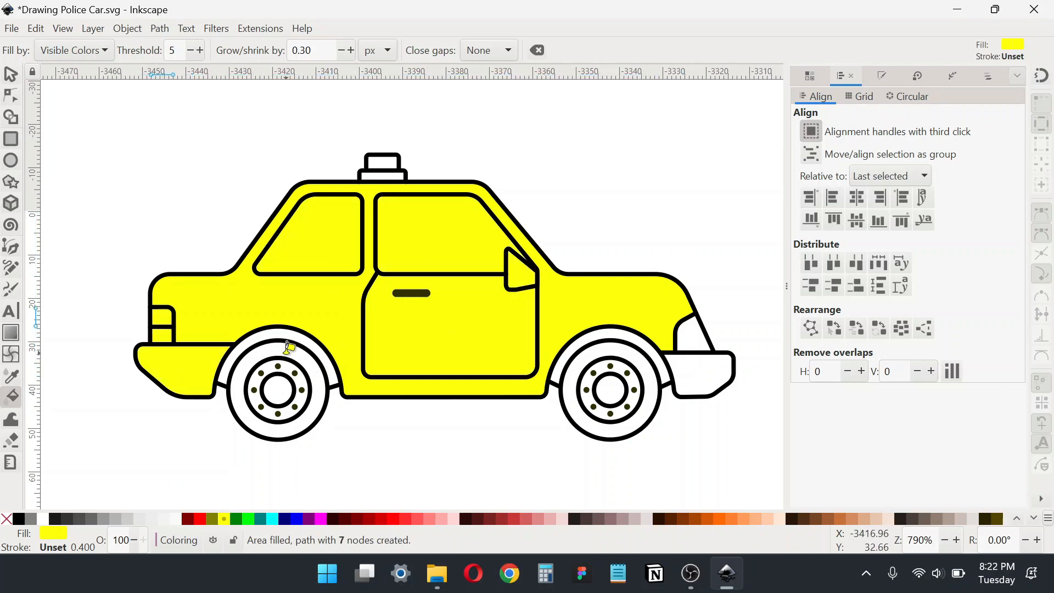
# Bucket-fill both wheels, both wheel arches, the roof light, the headlight and the front bumper with yellow, and deselect everything
pyautogui.click(287, 349)
pyautogui.click(276, 375)
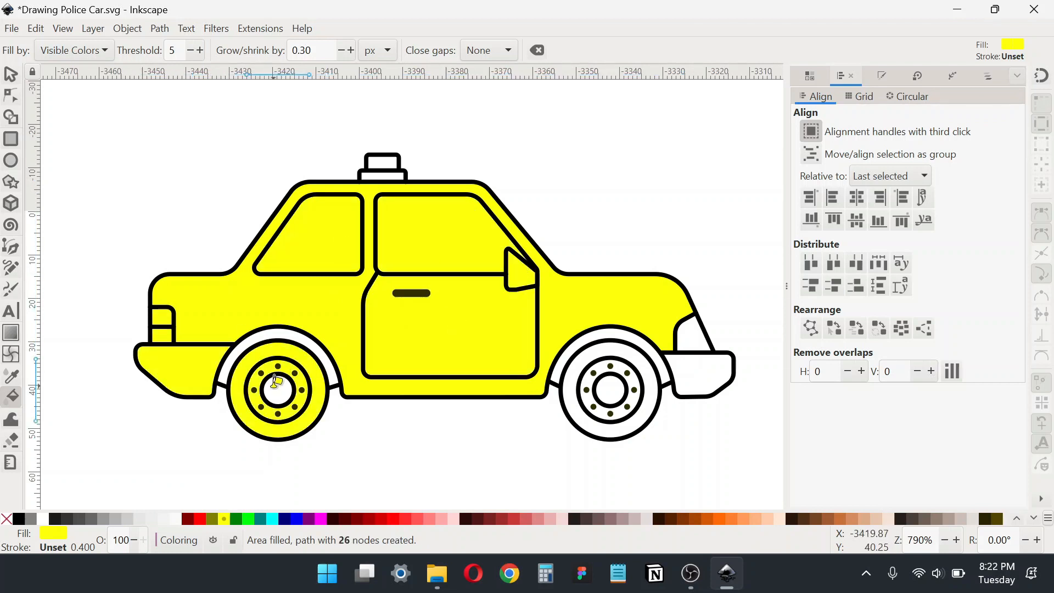
pyautogui.click(290, 331)
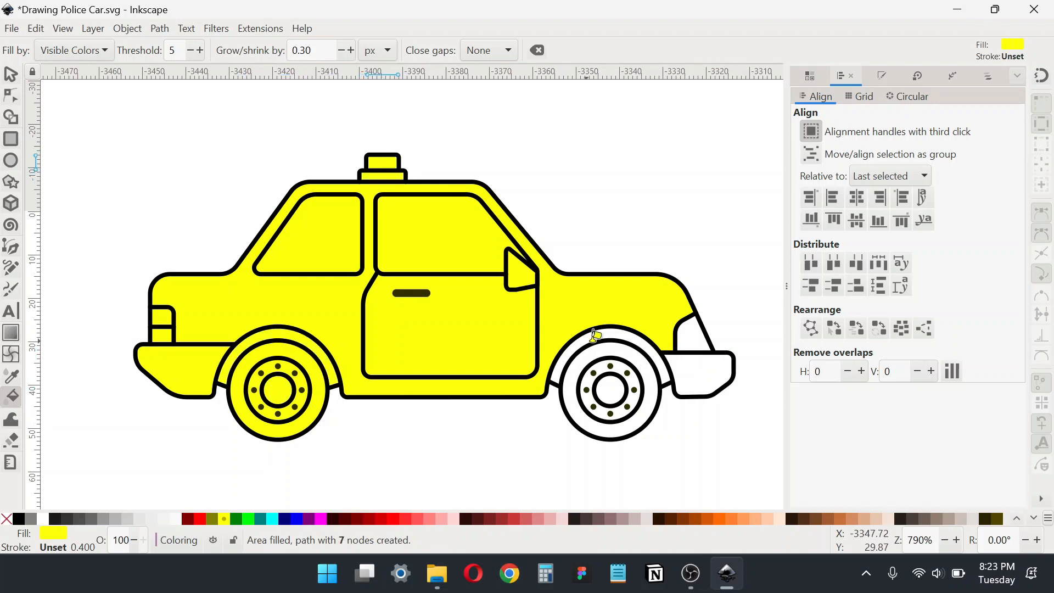
pyautogui.click(696, 367)
pyautogui.click(623, 329)
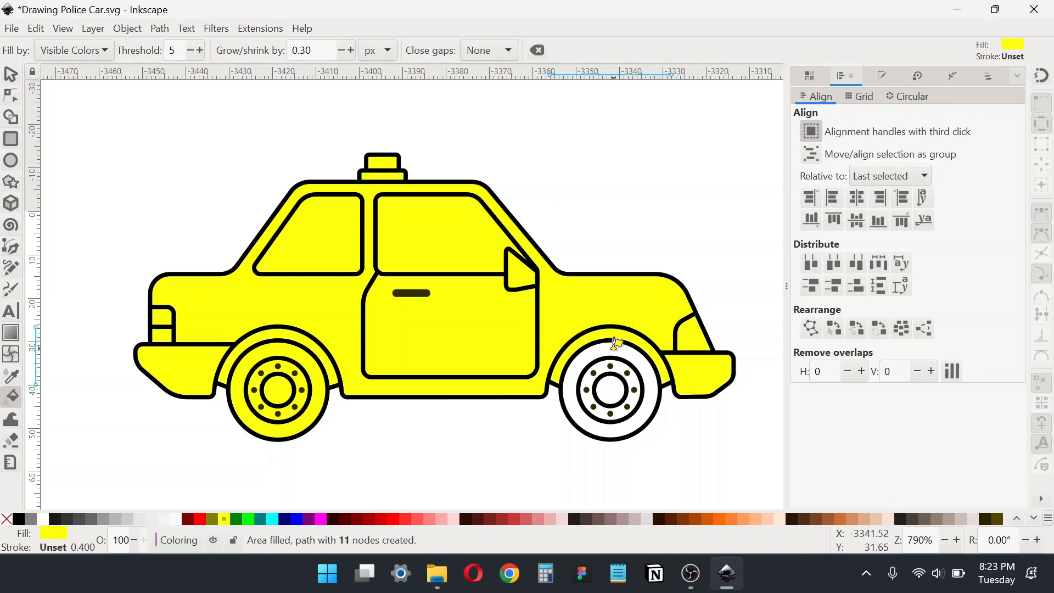
pyautogui.click(616, 347)
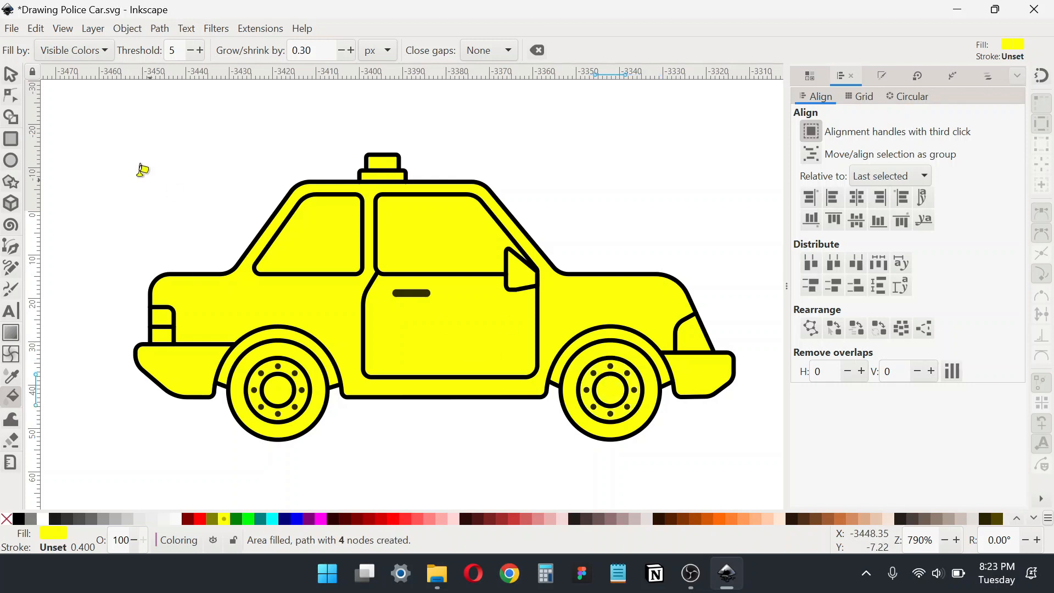
pyautogui.click(11, 76)
pyautogui.click(137, 180)
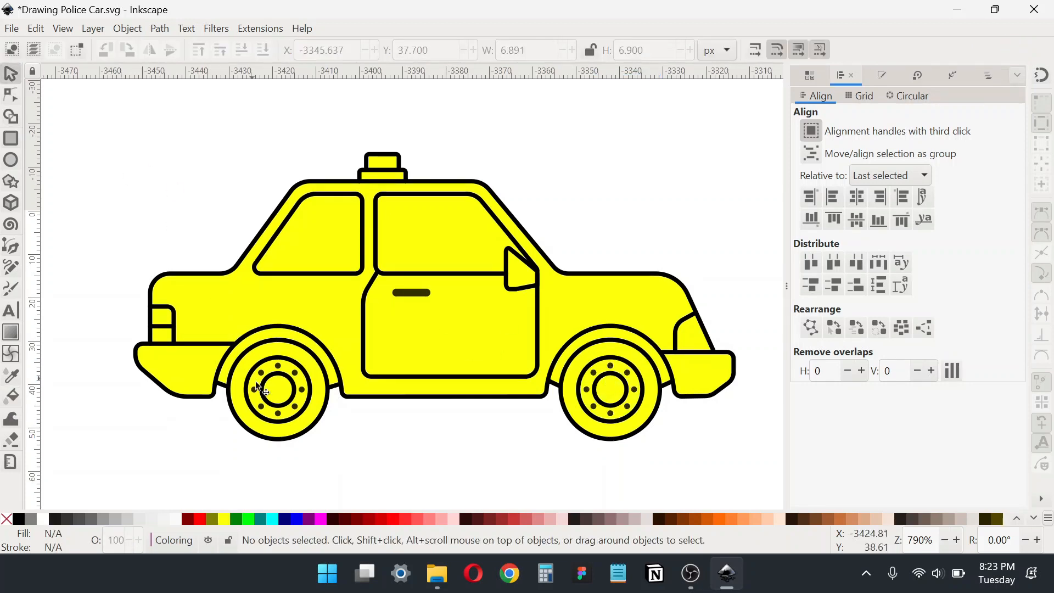
# Move the colour palette image down beside the rear of the car
pyautogui.scroll(-7, 258, 388)
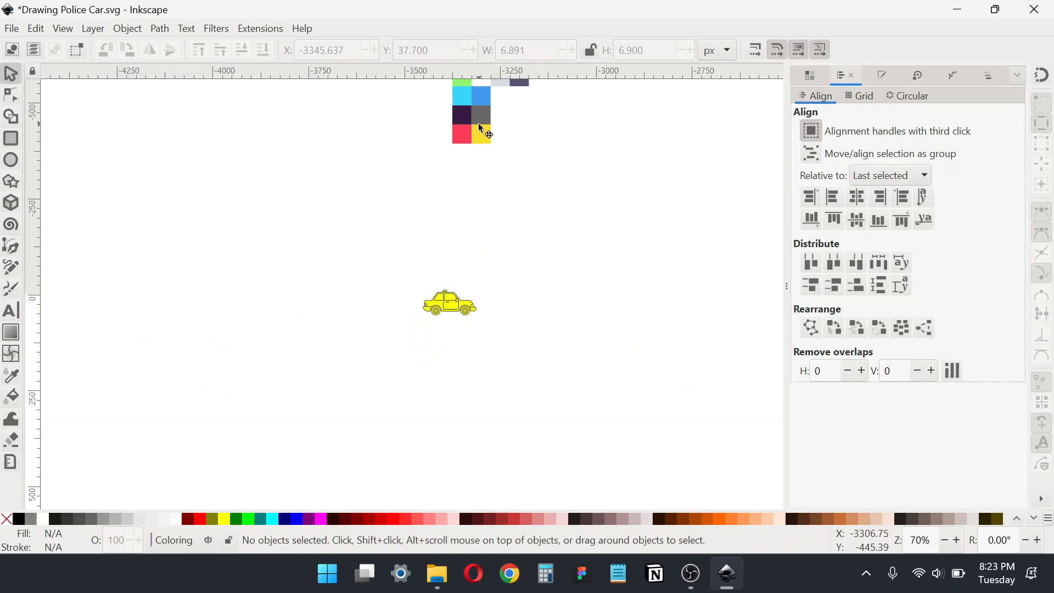
pyautogui.moveTo(480, 128); pyautogui.dragTo(352, 326)
pyautogui.moveTo(311, 260); pyautogui.dragTo(485, 163)
pyautogui.scroll(3, 393, 345)
pyautogui.scroll(2, 391, 341)
pyautogui.moveTo(558, 150); pyautogui.dragTo(441, 323)
pyautogui.scroll(1, 441, 323)
pyautogui.moveTo(331, 337); pyautogui.dragTo(353, 305)
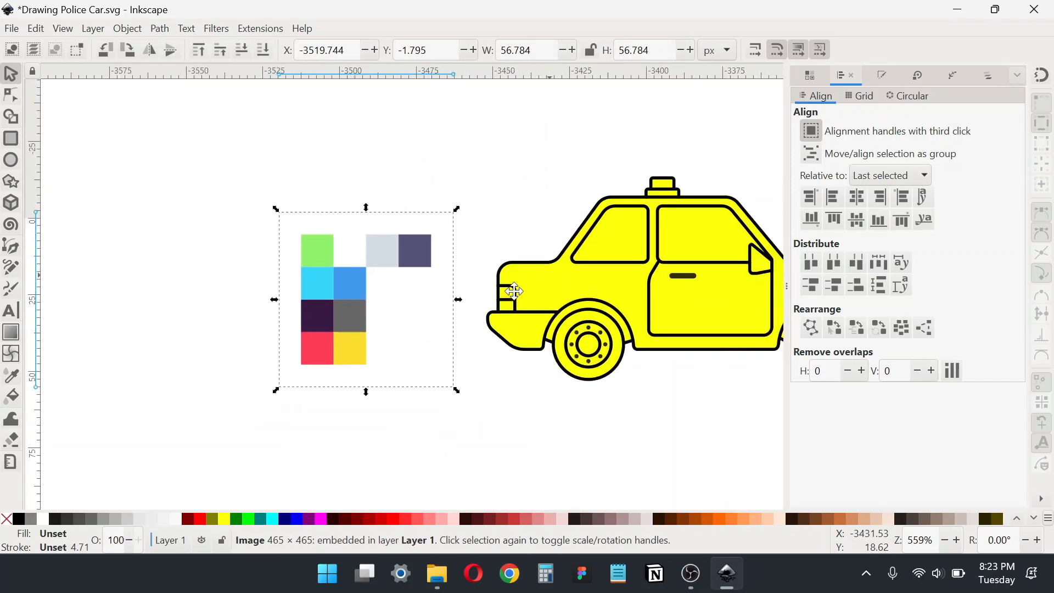
# Fill both car windows with the light blue (#36d6fd) sampled from the palette
pyautogui.hscroll(3, 515, 291)
pyautogui.scroll(1, 514, 292)
pyautogui.click(652, 271)
pyautogui.keyDown('shift'); pyautogui.click(551, 270); pyautogui.keyUp('shift')
pyautogui.click(249, 314)
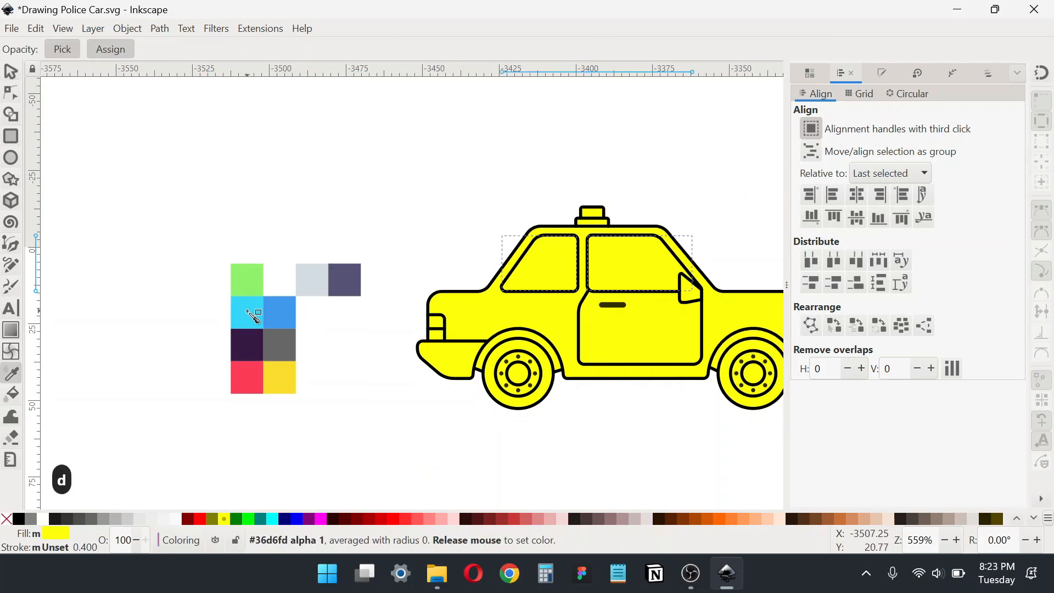
pyautogui.press('space')
# Fill the car body with the white (#ffffff) sampled from the palette image
pyautogui.click(532, 319)
pyautogui.press('d')
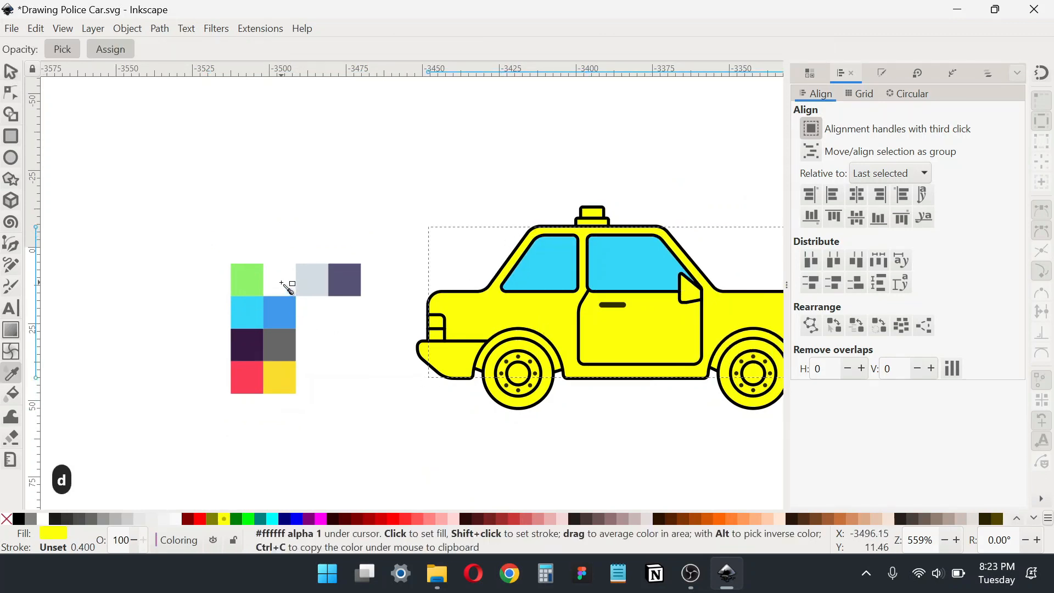
pyautogui.click(281, 282)
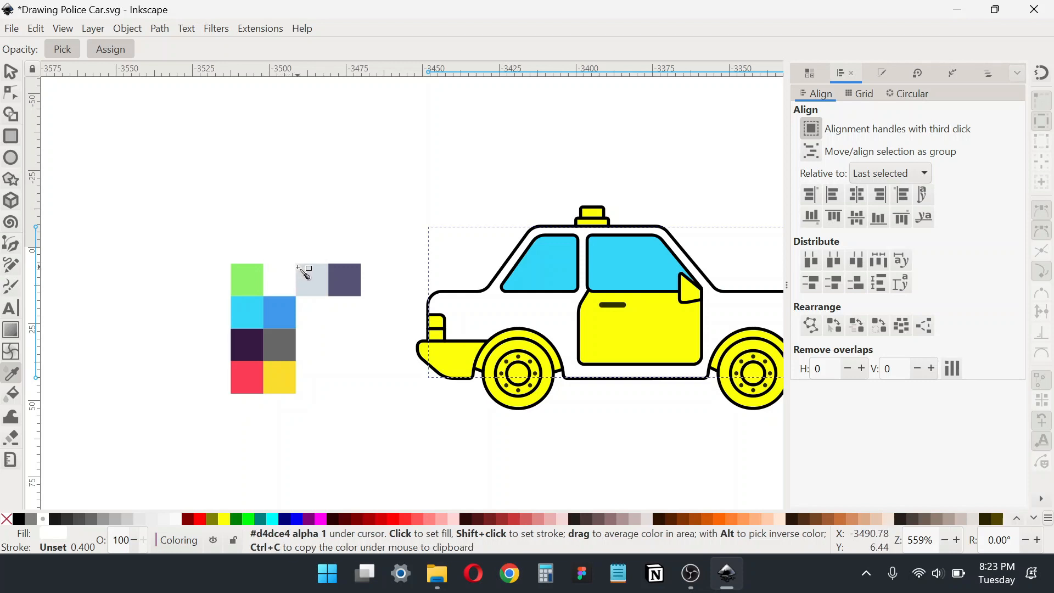
pyautogui.click(10, 77)
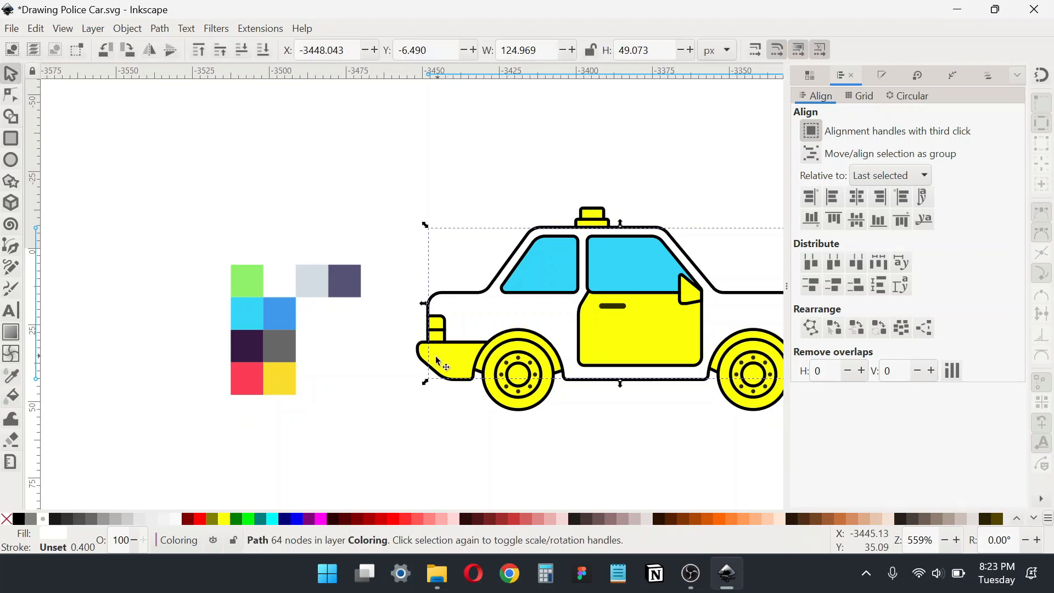
# Fill the front and rear bumpers with the palette's greyish-purple colour, and deselect them
pyautogui.hscroll(2, 436, 356)
pyautogui.click(422, 367)
pyautogui.hscroll(3, 422, 367)
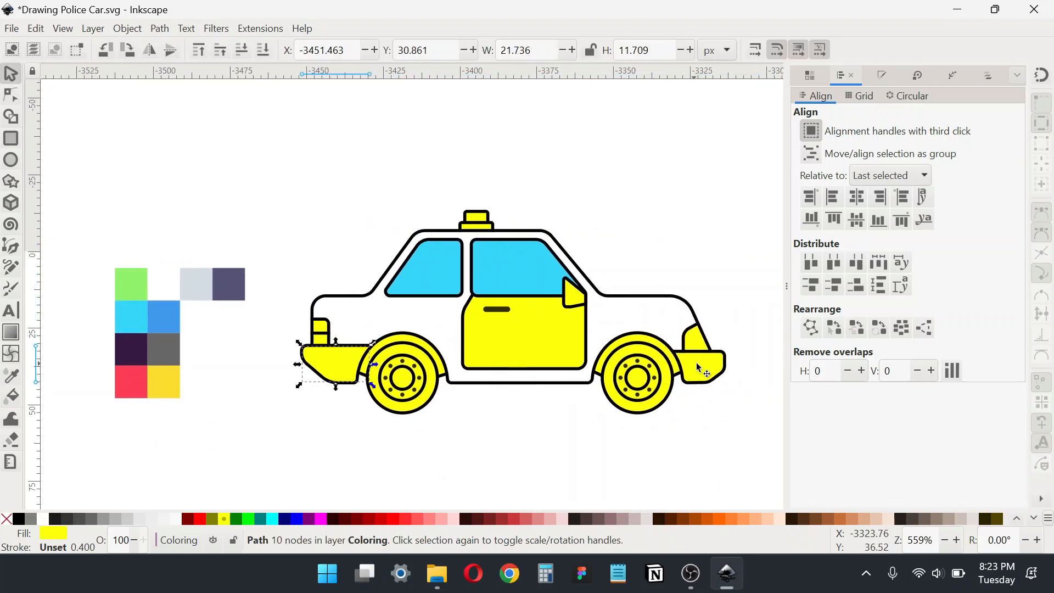
pyautogui.keyDown('shift'); pyautogui.click(709, 372); pyautogui.keyUp('shift')
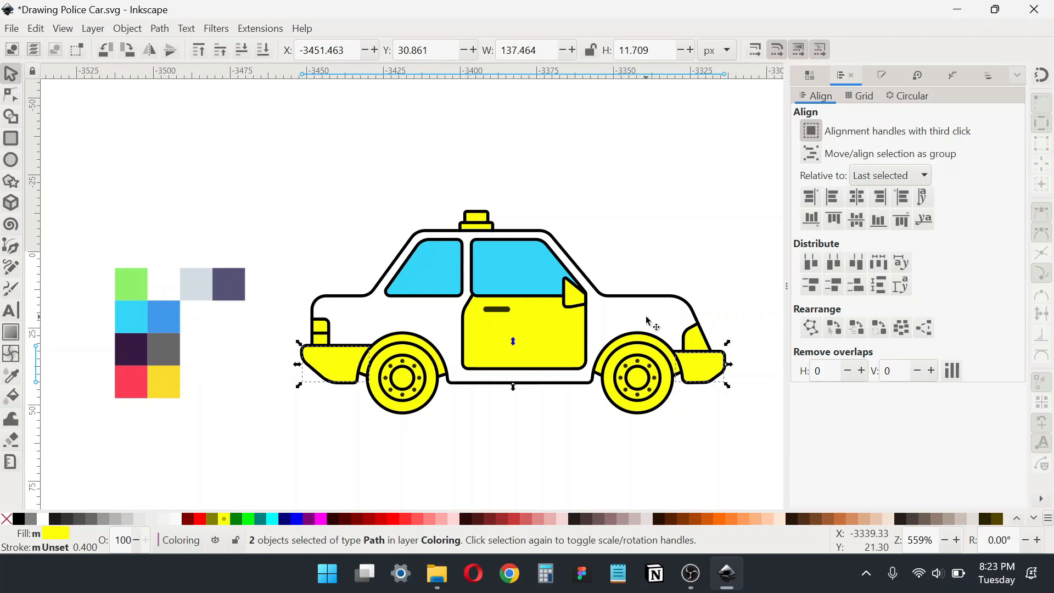
pyautogui.press('d')
pyautogui.click(229, 284)
pyautogui.press('d')
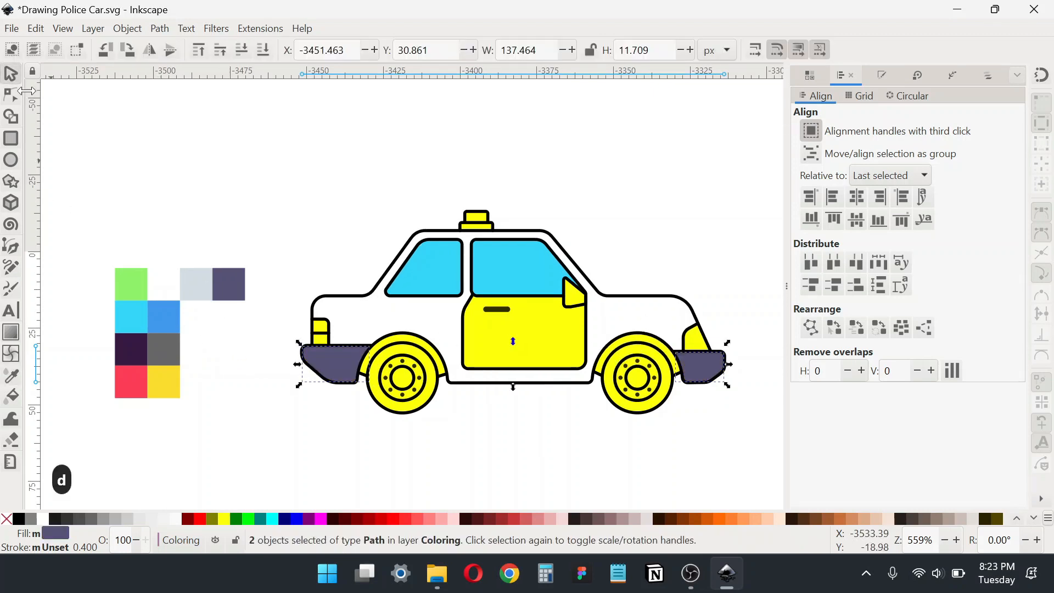
pyautogui.press('Escape')
# Fill the base of the roof light with the greyish purple sampled from the rear bumper
pyautogui.scroll(1, 520, 229)
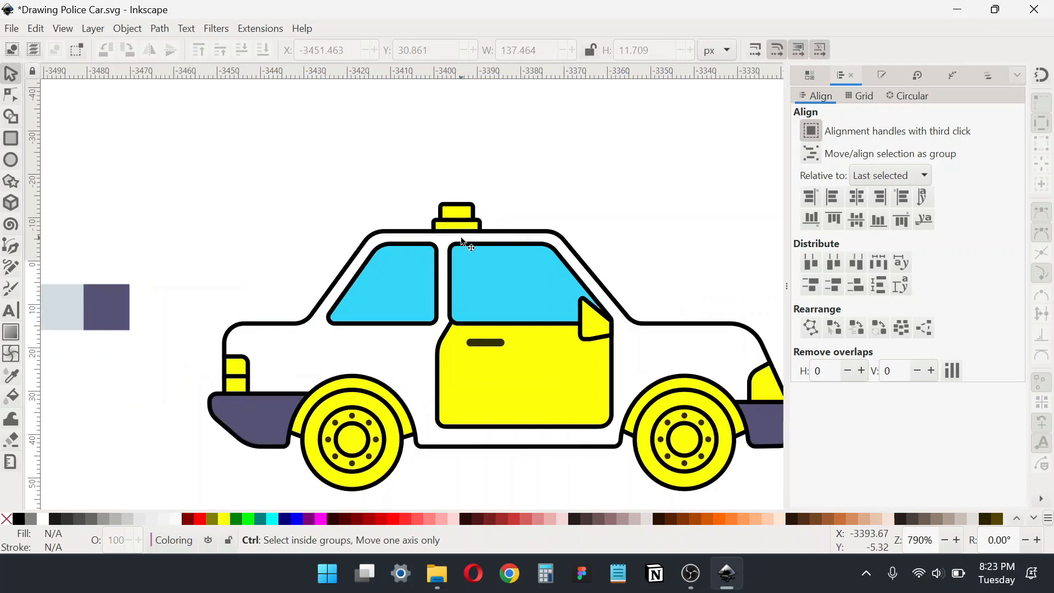
pyautogui.click(457, 226)
pyautogui.press('d')
pyautogui.click(283, 408)
pyautogui.press('d')
pyautogui.press('s')
# Fill the upper part of the roof light with the palette's red
pyautogui.click(456, 215)
pyautogui.hscroll(-5, 435, 292)
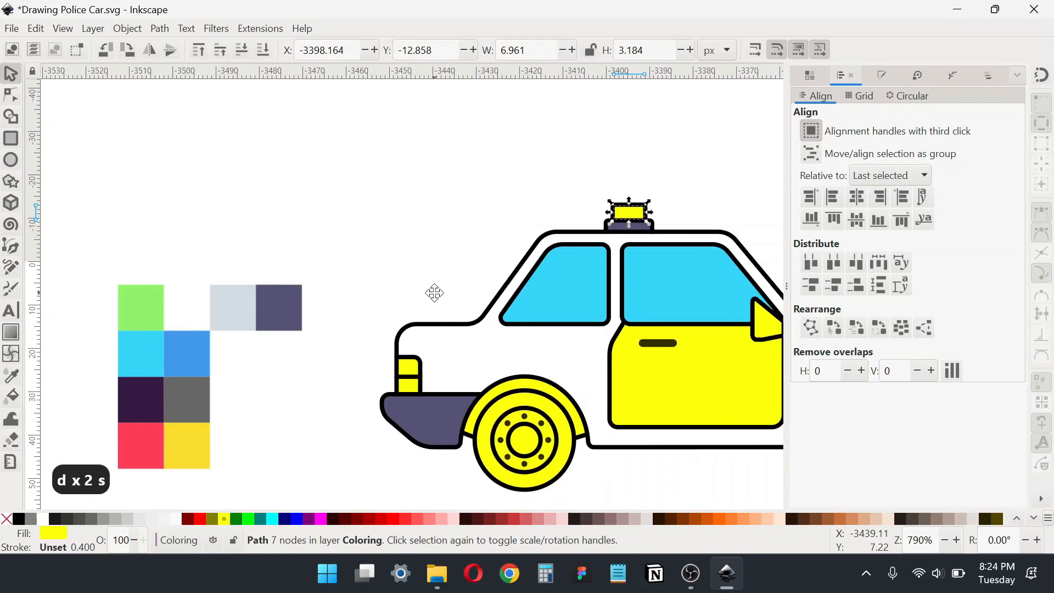
pyautogui.press('d')
pyautogui.click(154, 443)
pyautogui.press('s')
# Color the upper tail-light section red and the lower one with the palette's darker yellow
pyautogui.click(414, 375)
pyautogui.press('d')
pyautogui.press('s')
pyautogui.click(409, 383)
pyautogui.press('d')
pyautogui.click(198, 446)
pyautogui.click(15, 77)
# Fill the door and the side mirror with white sampled from the car body
pyautogui.hscroll(5, 412, 291)
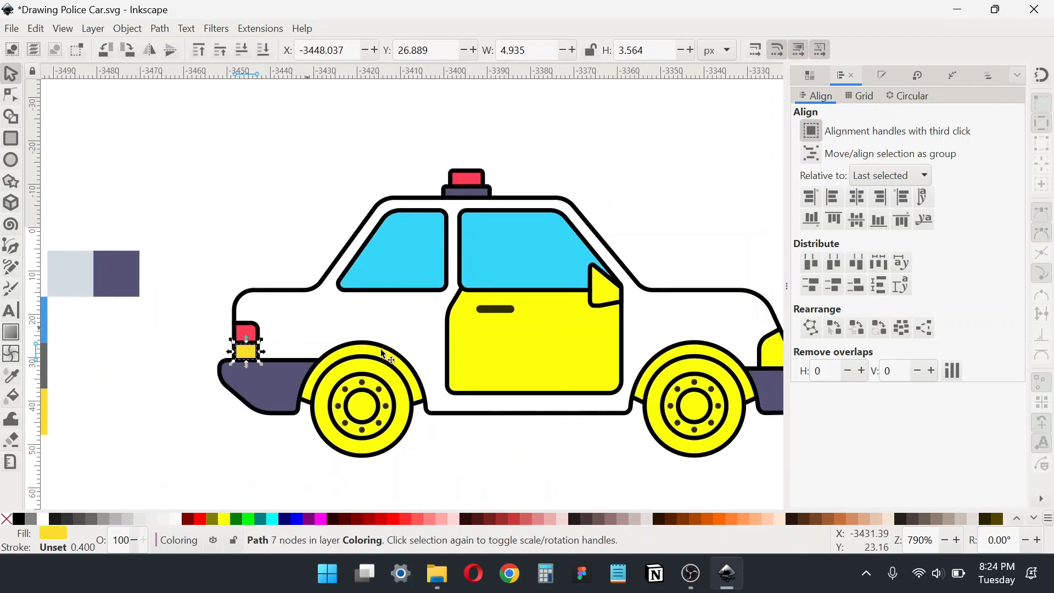
pyautogui.click(576, 346)
pyautogui.press('d')
pyautogui.click(682, 321)
pyautogui.press('s')
pyautogui.click(596, 290)
pyautogui.press('d')
pyautogui.click(643, 317)
pyautogui.press('d')
pyautogui.press('s')
# Fill both wheel arches with the palette's very dark purple
pyautogui.click(681, 351)
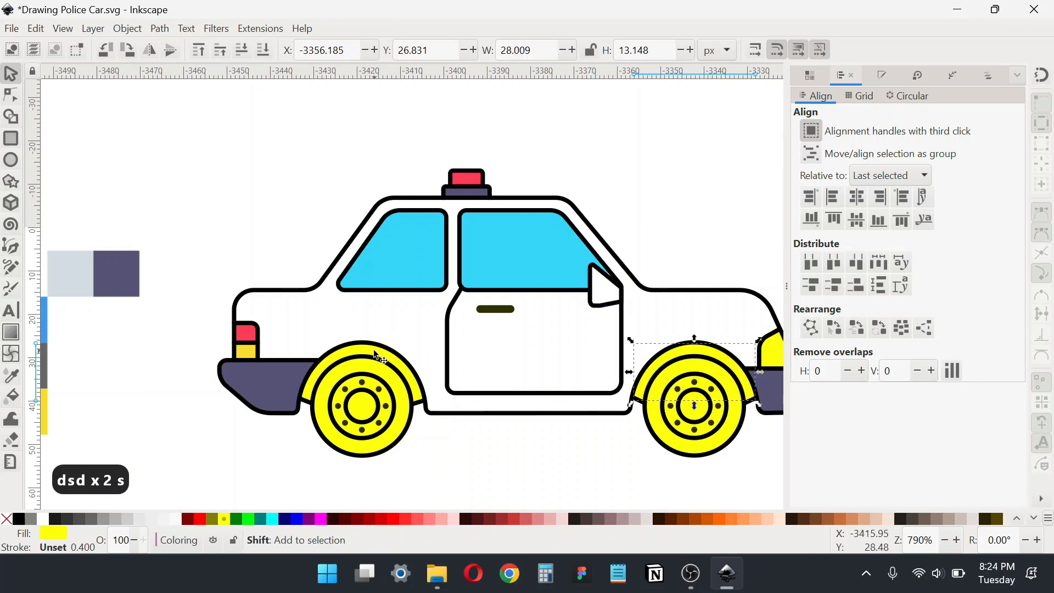
pyautogui.keyDown('shift'); pyautogui.click(375, 355); pyautogui.keyUp('shift')
pyautogui.hscroll(-3, 124, 376)
pyautogui.press('d')
pyautogui.click(85, 353)
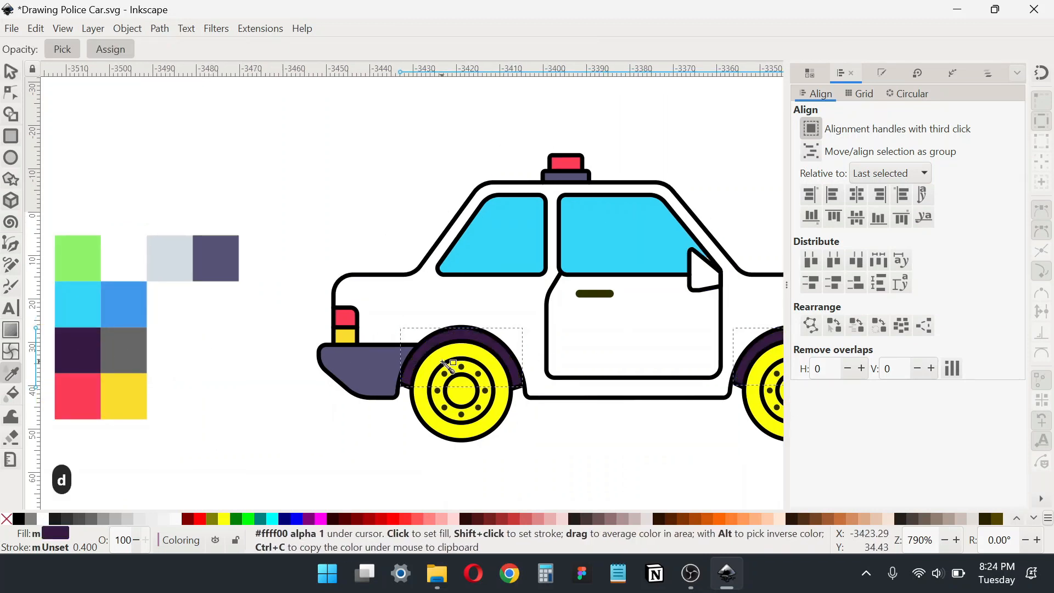
pyautogui.press('s')
# Fill both tires with the palette's dark grey
pyautogui.click(449, 367)
pyautogui.hscroll(5, 495, 379)
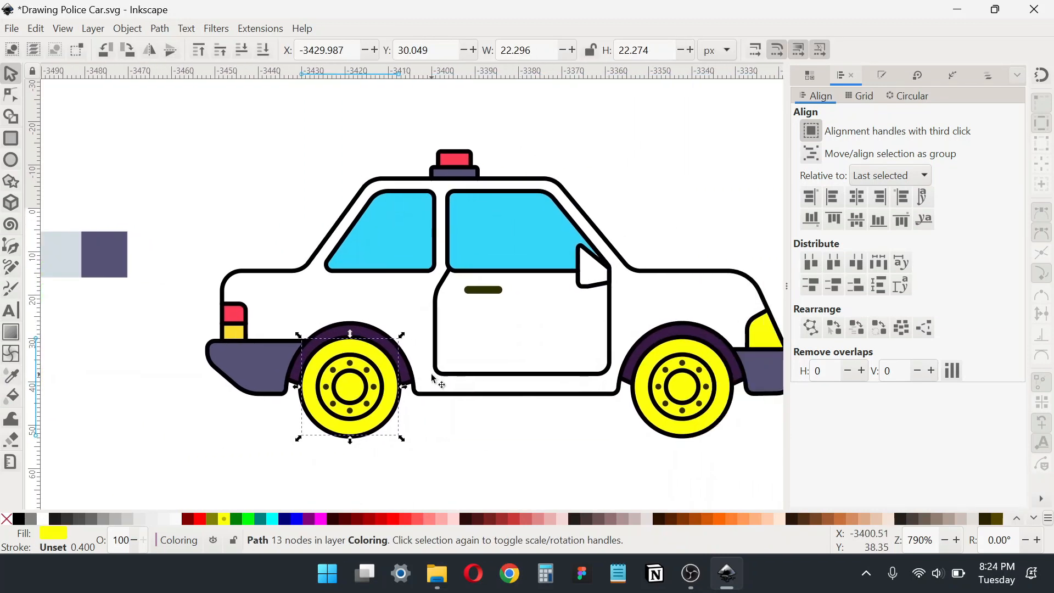
pyautogui.keyDown('shift'); pyautogui.click(723, 363); pyautogui.keyUp('shift')
pyautogui.hscroll(-5, 724, 362)
pyautogui.press('d')
pyautogui.click(135, 346)
pyautogui.hscroll(4, 199, 375)
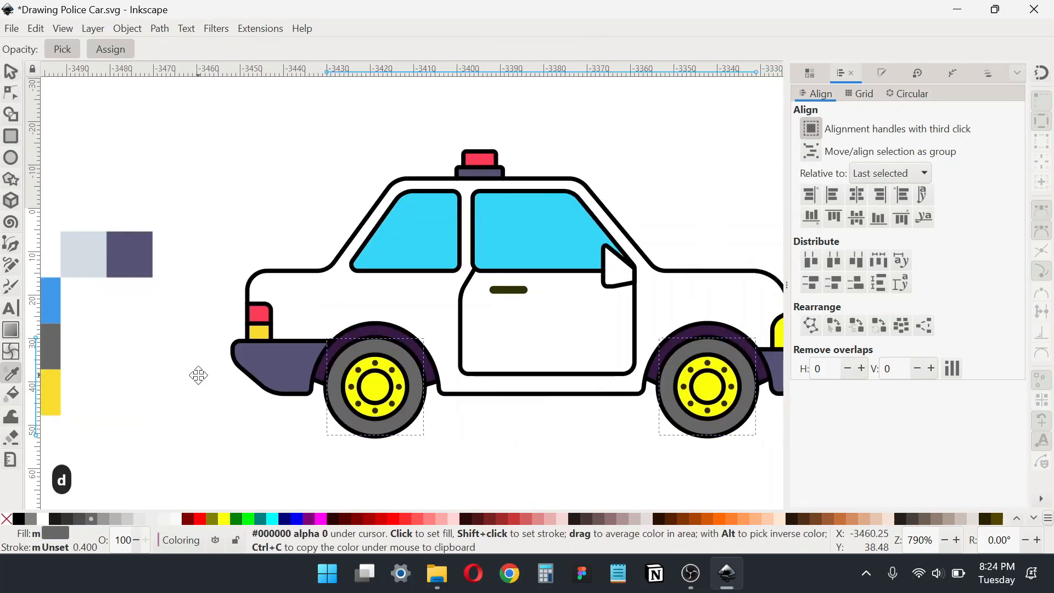
# Fill the rims and hubs of both wheels with the palette's light grey
pyautogui.press('s')
pyautogui.click(389, 367)
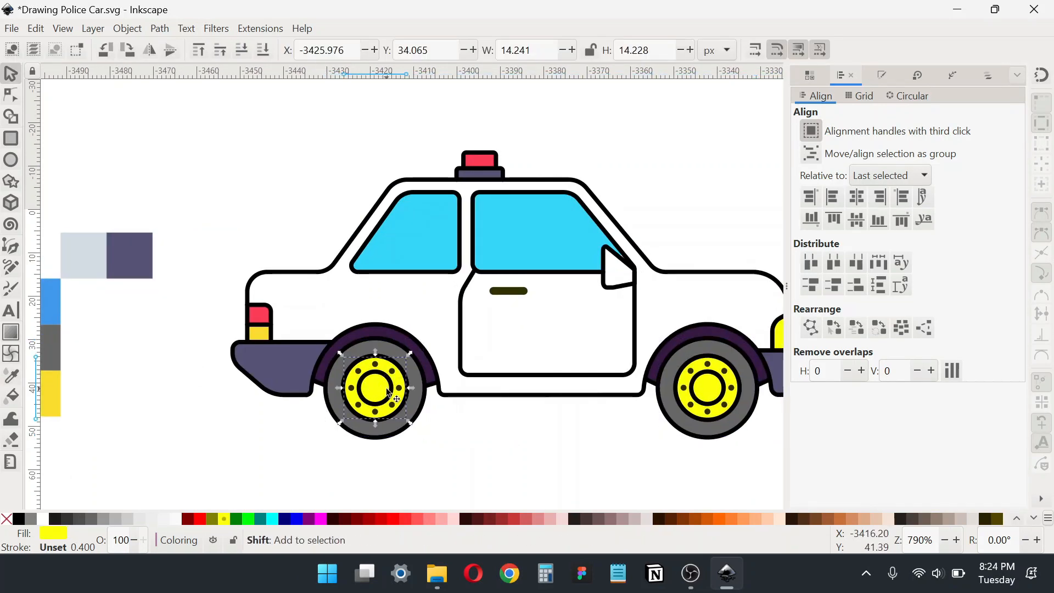
pyautogui.keyDown('shift'); pyautogui.click(377, 393); pyautogui.keyUp('shift')
pyautogui.keyDown('shift'); pyautogui.click(716, 375); pyautogui.keyUp('shift')
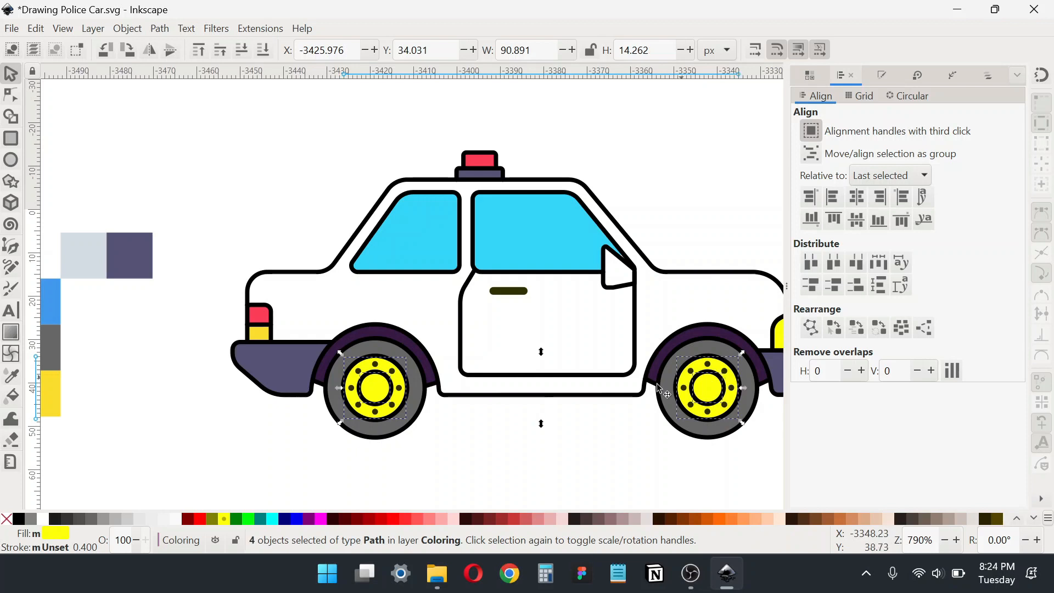
pyautogui.hscroll(-5, 658, 387)
pyautogui.press('d')
pyautogui.click(232, 242)
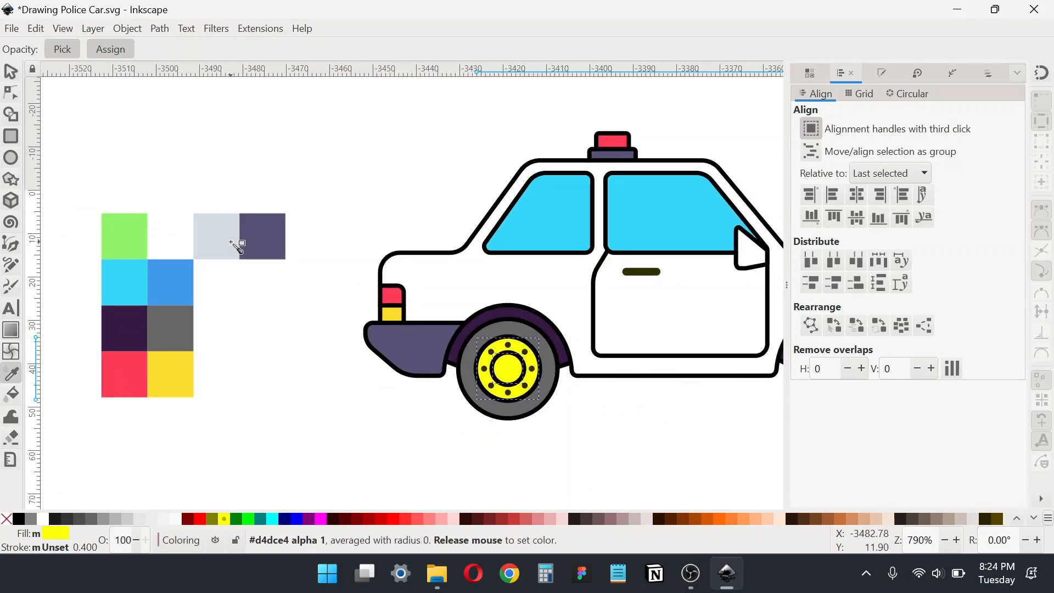
pyautogui.click(10, 72)
pyautogui.press('Escape')
# Fill the headlight with the light blue sampled from the car's side window
pyautogui.moveTo(404, 316); pyautogui.dragTo(230, 354)
pyautogui.click(738, 360)
pyautogui.press('d')
pyautogui.click(493, 258)
pyautogui.press('s')
pyautogui.press('Escape')
pyautogui.scroll(2, 371, 372)
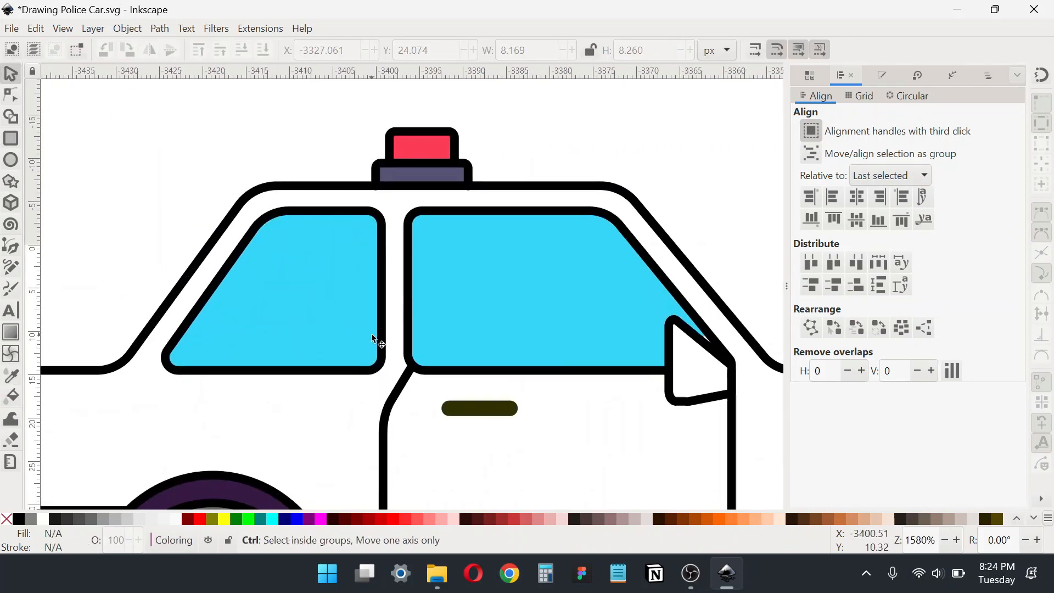
pyautogui.scroll(-2, 372, 336)
pyautogui.moveTo(365, 341); pyautogui.dragTo(314, 361)
pyautogui.scroll(-1, 334, 331)
pyautogui.scroll(1, 334, 331)
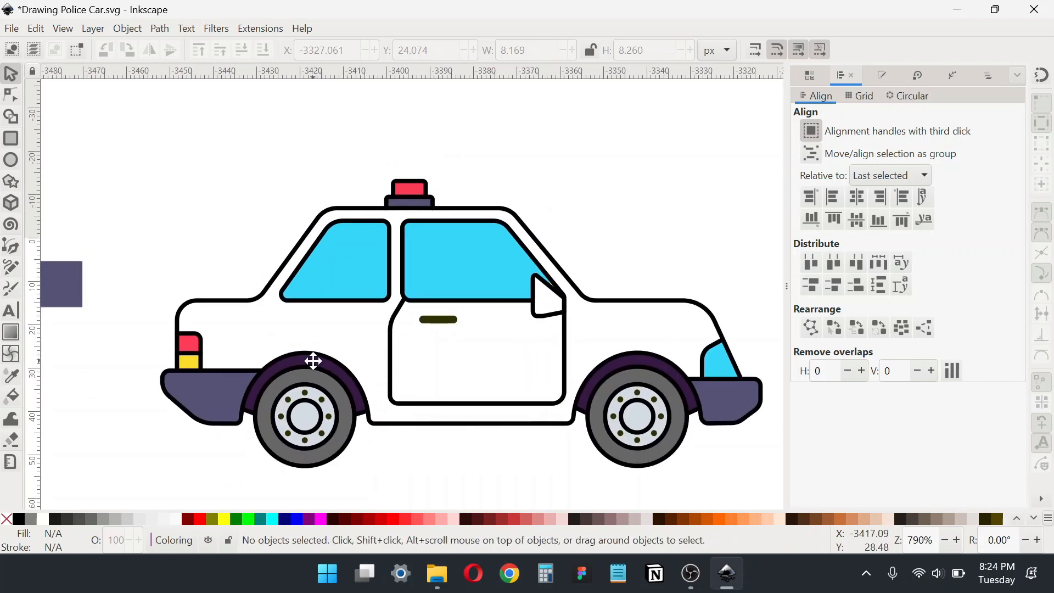
# Draw a closed Bezier shape around the car's front half, with its inner edge following the front edge of the door
pyautogui.press('b')
pyautogui.click(11, 95)
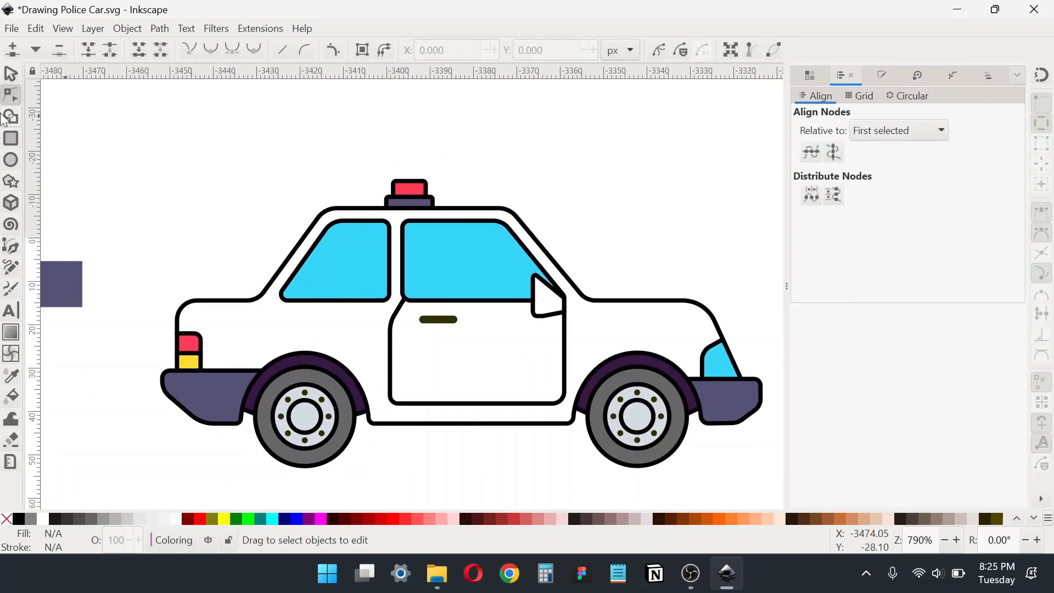
pyautogui.press('b')
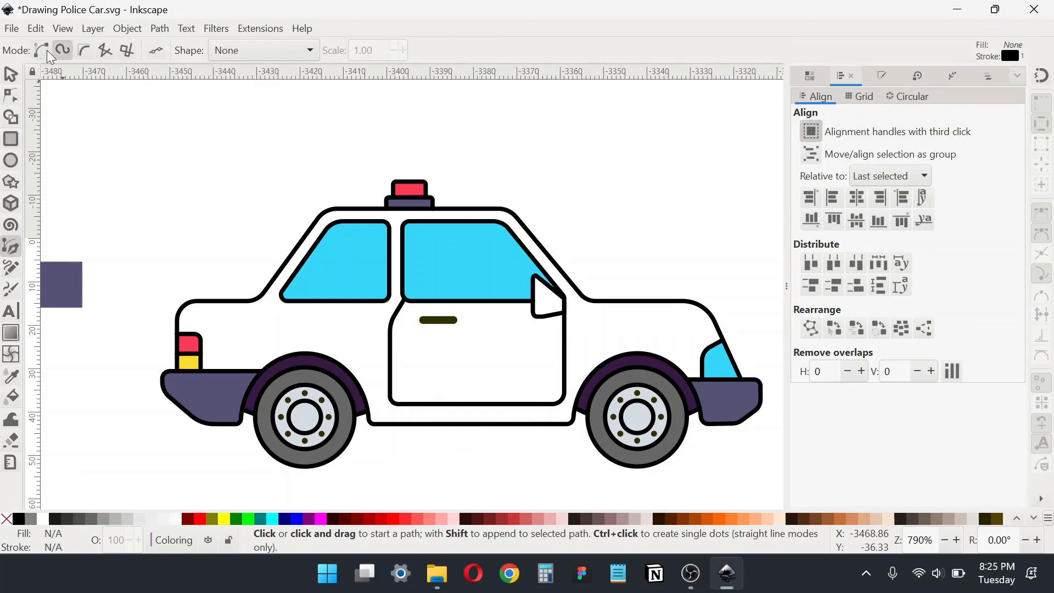
pyautogui.scroll(2, 579, 279)
pyautogui.click(549, 234)
pyautogui.moveTo(567, 309); pyautogui.dragTo(578, 398)
pyautogui.scroll(-5, 596, 332)
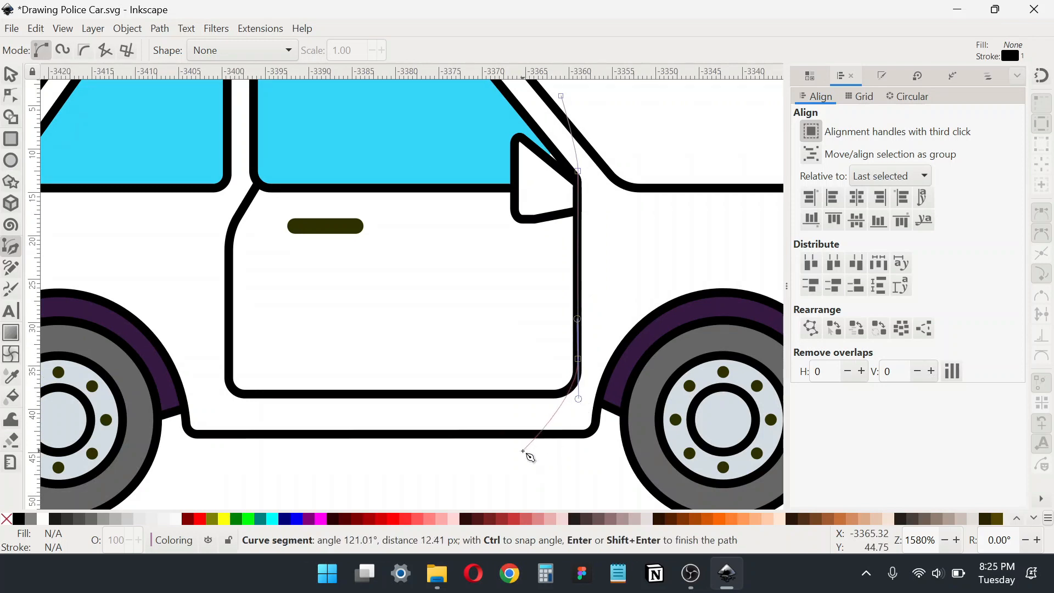
pyautogui.click(511, 451)
pyautogui.scroll(-2, 510, 452)
pyautogui.click(541, 484)
pyautogui.click(714, 483)
pyautogui.click(765, 395)
pyautogui.click(703, 240)
pyautogui.click(521, 256)
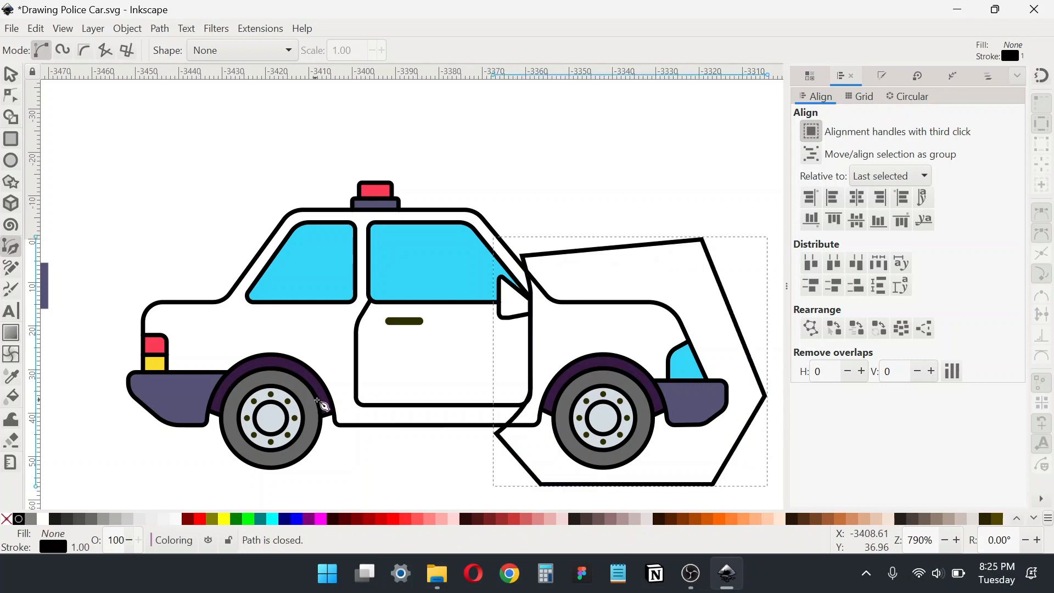
pyautogui.hscroll(-1, 369, 386)
pyautogui.scroll(-1, 369, 386)
pyautogui.click(339, 384)
pyautogui.moveTo(250, 319); pyautogui.dragTo(244, 303)
pyautogui.hotkey('ctrl', 'z')
pyautogui.hotkey('ctrl', 'z')
# Draw a closed Bezier shape around the car's rear, with an inner edge curving from the trunk down past the rear wheel
pyautogui.click(354, 378)
pyautogui.click(229, 256)
pyautogui.click(110, 268)
pyautogui.click(152, 469)
pyautogui.click(364, 477)
pyautogui.click(357, 379)
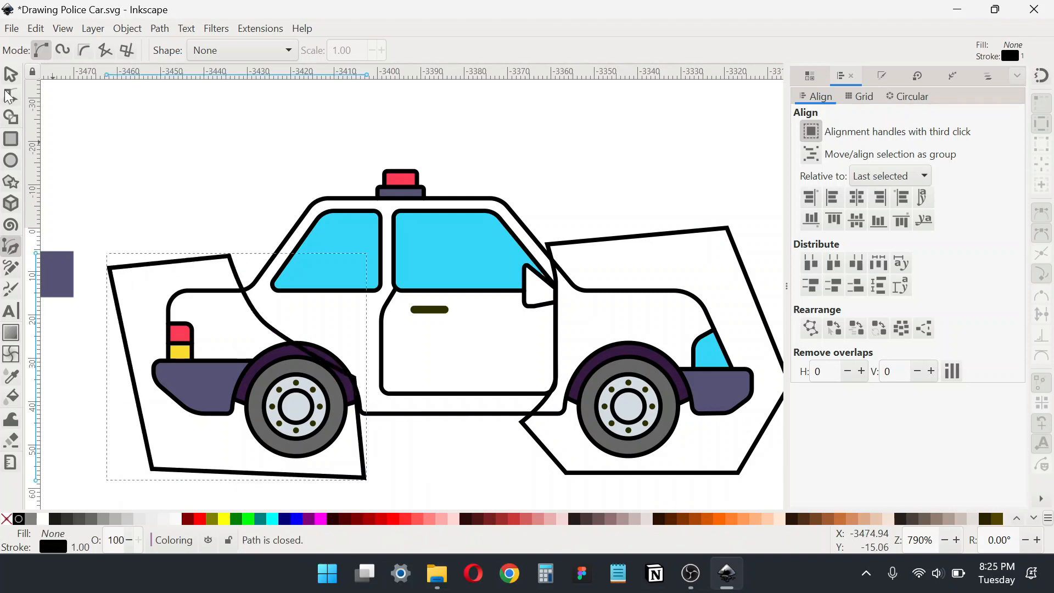
# Fill both the front and rear Bezier shapes with magenta and remove their stroke
pyautogui.press('s')
pyautogui.keyDown('shift'); pyautogui.click(580, 246); pyautogui.keyUp('shift')
pyautogui.click(321, 519)
pyautogui.hotkey('ctrl', 'shift', 'f')
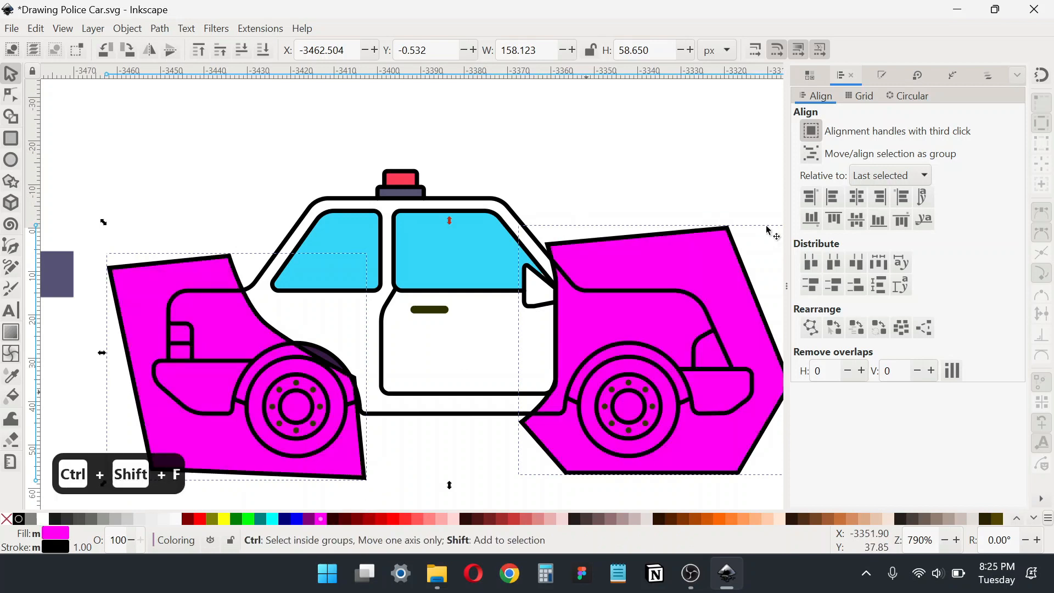
pyautogui.click(866, 96)
pyautogui.click(800, 114)
# Duplicate the white car body and intersect the copy with the magenta front shape
pyautogui.click(480, 333)
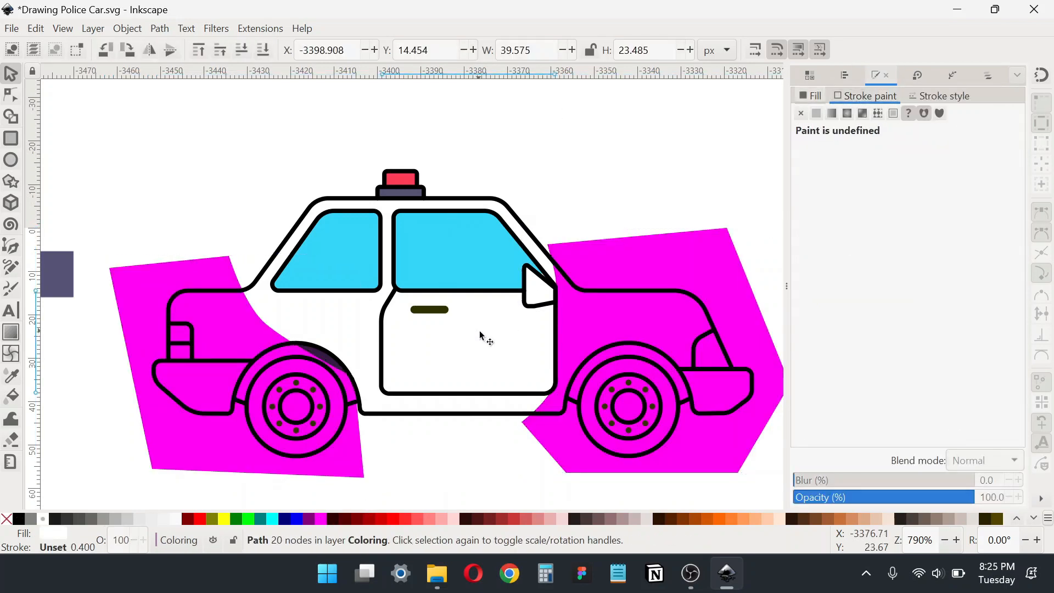
pyautogui.hotkey('ctrl', 'd')
pyautogui.keyDown('shift'); pyautogui.click(659, 253); pyautogui.keyUp('shift')
pyautogui.click(160, 28)
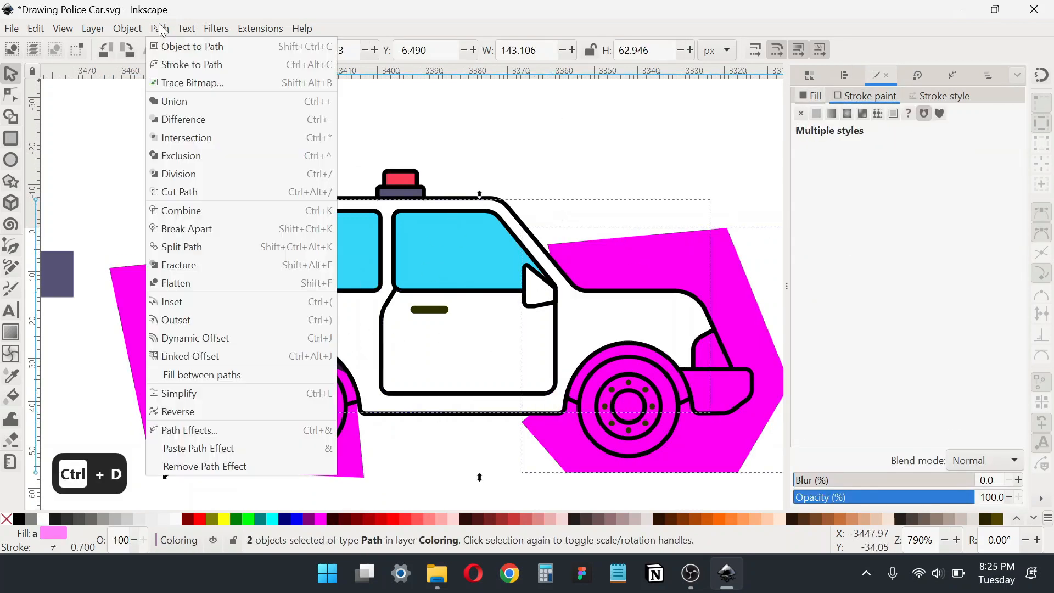
pyautogui.click(172, 137)
# Duplicate the white car body again and intersect the copy with the magenta rear shape
pyautogui.click(318, 329)
pyautogui.hotkey('ctrl', 'd')
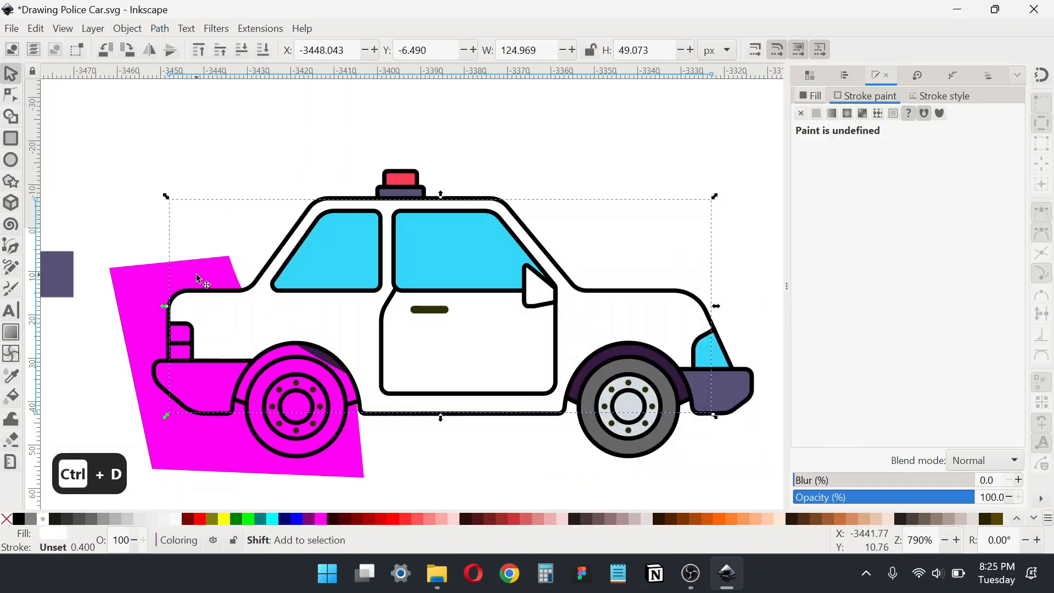
pyautogui.keyDown('shift'); pyautogui.click(198, 278); pyautogui.keyUp('shift')
pyautogui.click(160, 28)
pyautogui.click(176, 138)
# Fill the trimmed front and rear body panels with the slate purple used on the bumpers
pyautogui.moveTo(220, 209); pyautogui.dragTo(252, 185)
pyautogui.click(198, 234)
pyautogui.moveTo(196, 235); pyautogui.dragTo(233, 226)
pyautogui.click(297, 285)
pyautogui.keyDown('shift'); pyautogui.click(643, 300); pyautogui.keyUp('shift')
pyautogui.press('d')
pyautogui.click(283, 369)
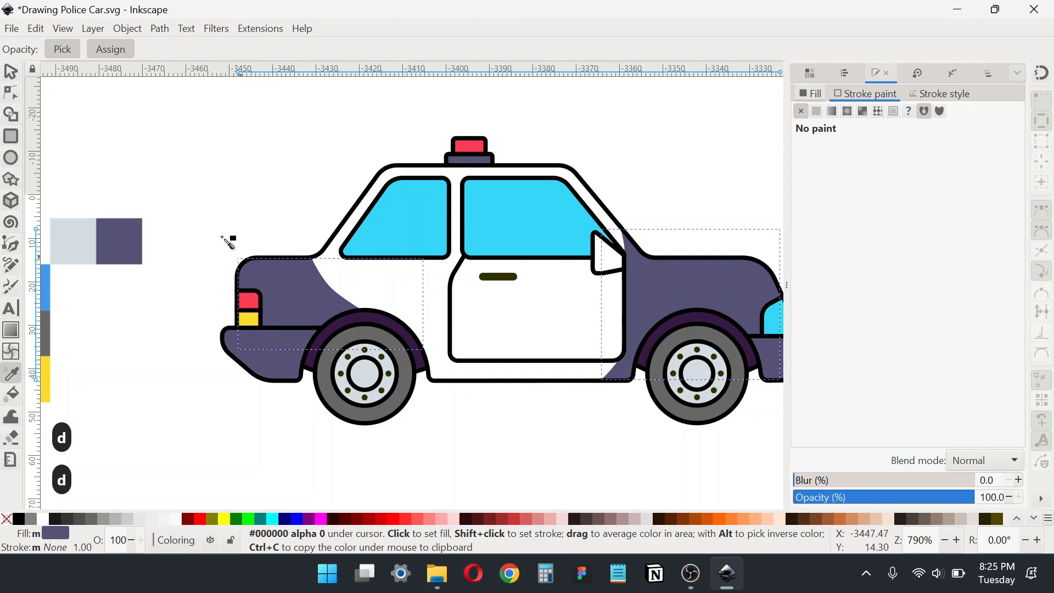
pyautogui.press('s')
pyautogui.press('Escape')
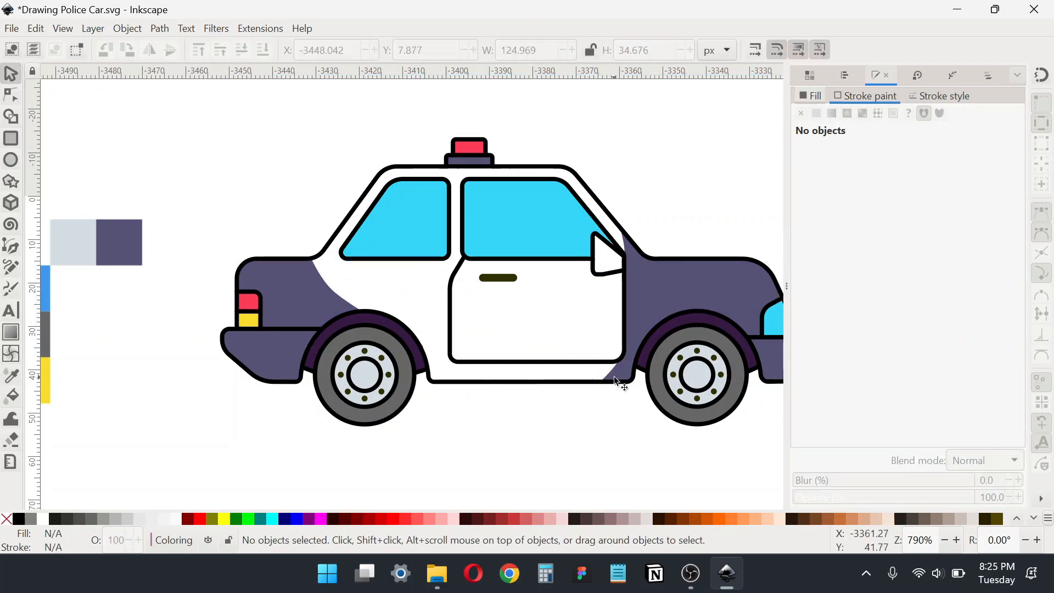
# Draw a rectangle about 52 × 15 px over the sill below the door, with its upper edge on the door's lower outline
pyautogui.moveTo(597, 386); pyautogui.dragTo(609, 363)
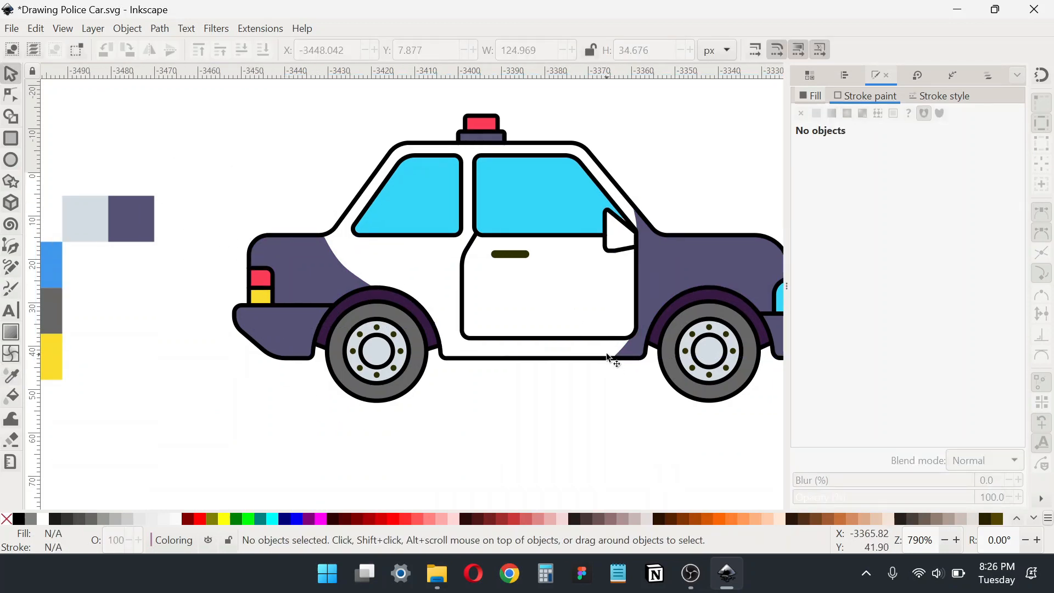
pyautogui.keyDown('ctrl'); pyautogui.scroll(1, 607, 356); pyautogui.keyUp('ctrl')
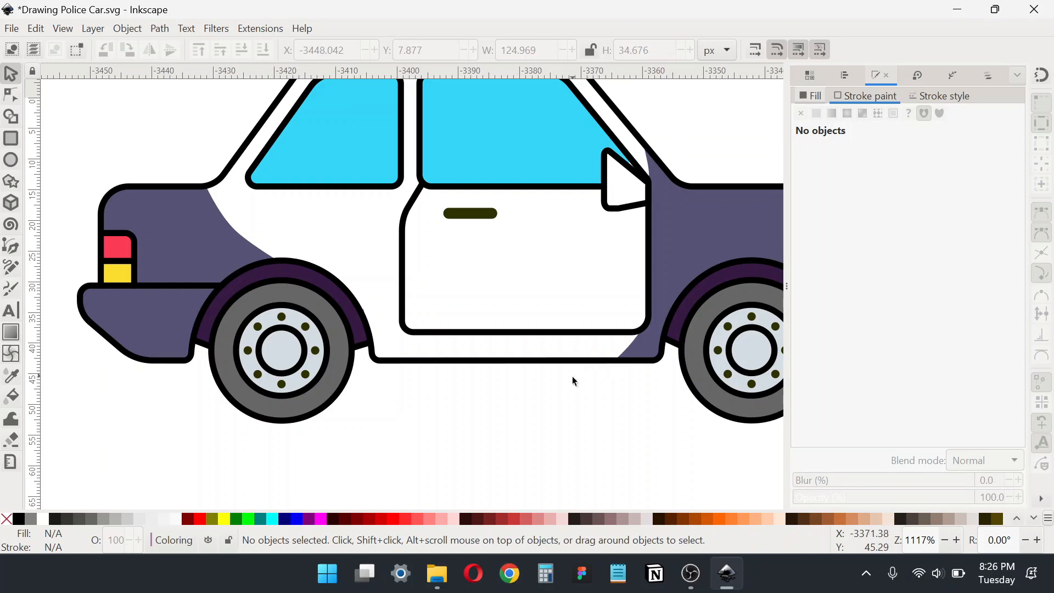
pyautogui.click(10, 142)
pyautogui.moveTo(677, 422); pyautogui.dragTo(355, 337)
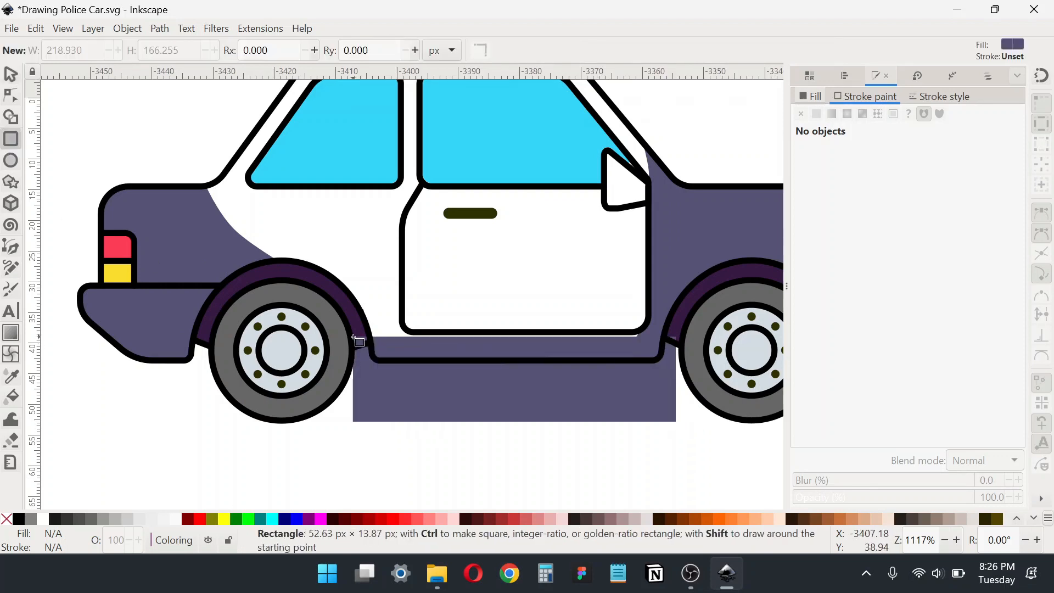
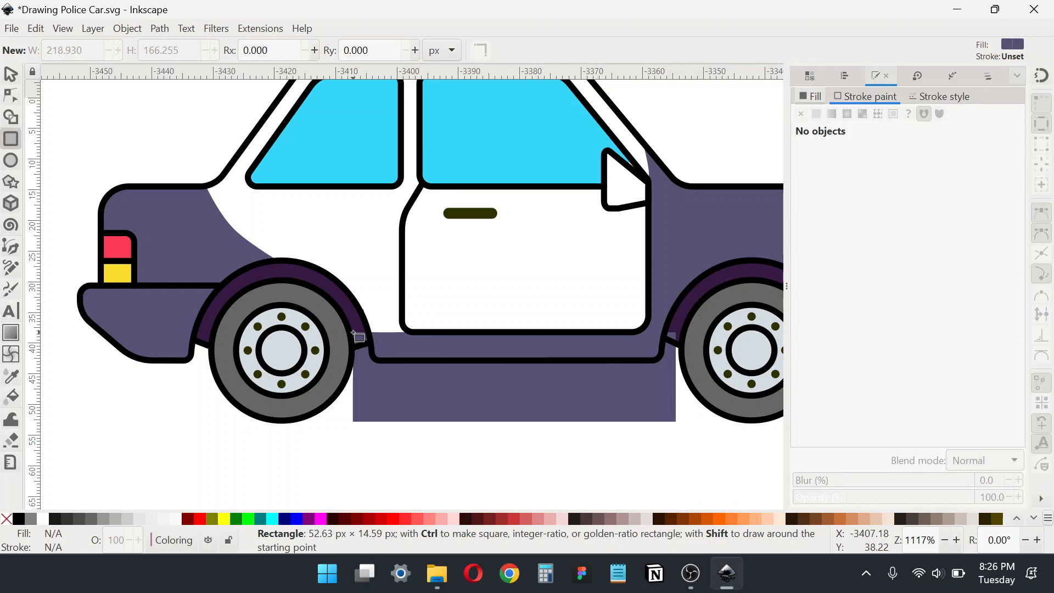
pyautogui.moveTo(355, 336); pyautogui.dragTo(358, 332)
pyautogui.click(11, 75)
pyautogui.keyDown('ctrl'); pyautogui.scroll(5, 405, 328); pyautogui.keyUp('ctrl')
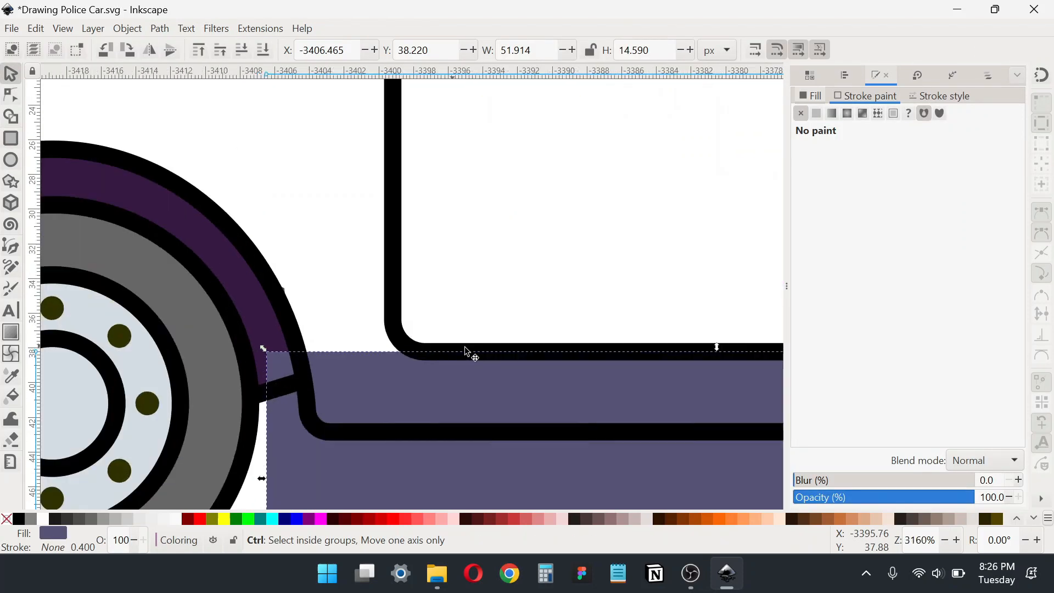
pyautogui.keyDown('ctrl'); pyautogui.scroll(-4, 734, 337); pyautogui.keyUp('ctrl')
# Duplicate the white car body and intersect the copy with the sill rectangle
pyautogui.click(428, 255)
pyautogui.hotkey('ctrl', 'd')
pyautogui.keyDown('shift'); pyautogui.click(511, 403); pyautogui.keyUp('shift')
pyautogui.click(156, 29)
pyautogui.click(179, 136)
pyautogui.keyDown('ctrl'); pyautogui.scroll(-3, 366, 298); pyautogui.keyUp('ctrl')
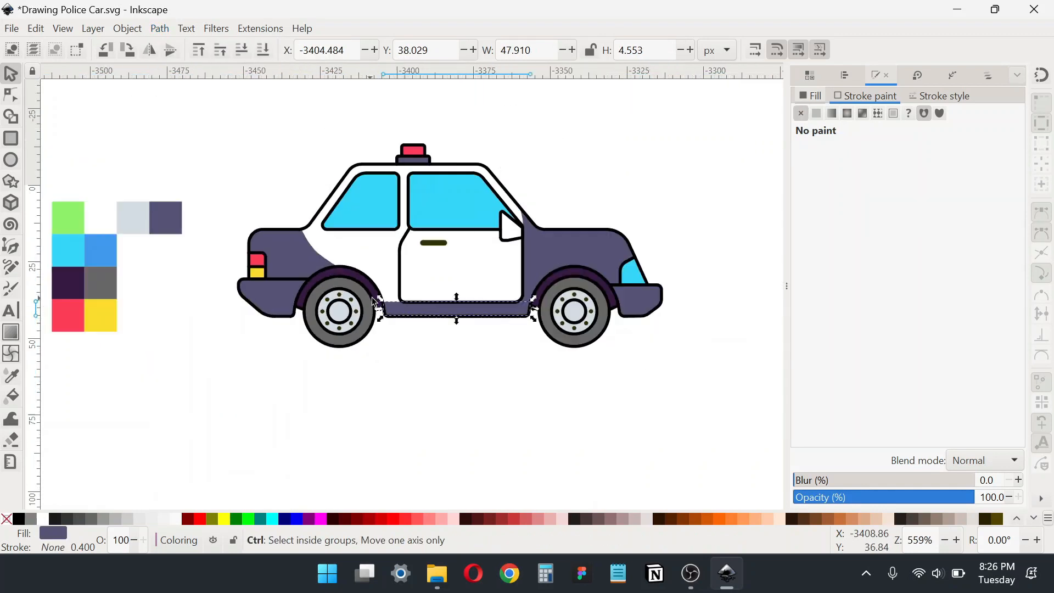
pyautogui.press('Escape')
# Draw an upright rectangle over the front side window and place a narrower duplicate beside it
pyautogui.moveTo(474, 280); pyautogui.dragTo(488, 319)
pyautogui.moveTo(379, 259); pyautogui.dragTo(402, 347)
pyautogui.click(11, 138)
pyautogui.keyDown('ctrl'); pyautogui.scroll(2, 551, 170); pyautogui.keyUp('ctrl')
pyautogui.press('s')
pyautogui.hotkey('ctrl', 'd')
pyautogui.keyDown('ctrl'); pyautogui.scroll(1, 383, 248); pyautogui.keyUp('ctrl')
pyautogui.moveTo(398, 279); pyautogui.dragTo(450, 279)
pyautogui.moveTo(471, 319); pyautogui.dragTo(454, 318)
pyautogui.click(397, 318)
pyautogui.moveTo(366, 320); pyautogui.dragTo(379, 321)
# Skew both rectangles together into slanted reflection stripes that fit the front side window's height
pyautogui.keyDown('shift'); pyautogui.click(436, 325); pyautogui.keyUp('shift')
pyautogui.moveTo(441, 288); pyautogui.dragTo(445, 288)
pyautogui.keyDown('shift'); pyautogui.click(406, 362); pyautogui.keyUp('shift')
pyautogui.click(407, 362)
pyautogui.moveTo(416, 389); pyautogui.dragTo(381, 381)
pyautogui.moveTo(453, 302); pyautogui.dragTo(432, 302)
pyautogui.click(394, 373)
pyautogui.click(397, 383)
pyautogui.moveTo(396, 388); pyautogui.dragTo(382, 412)
pyautogui.click(391, 404)
pyautogui.moveTo(440, 317); pyautogui.dragTo(426, 303)
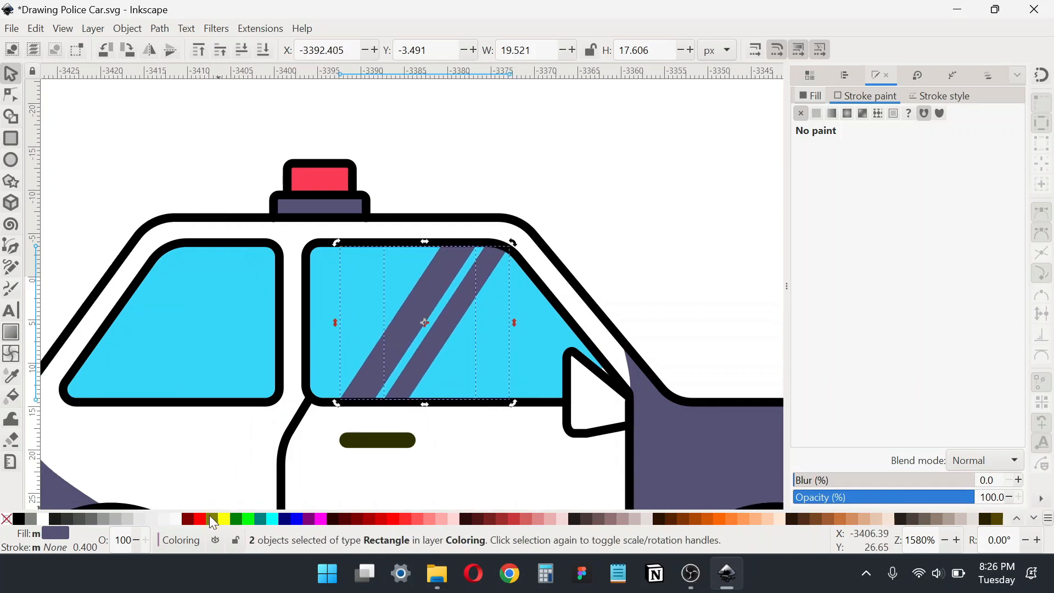
# Fill both window stripes with near-white and unite them into one path
pyautogui.click(175, 519)
pyautogui.click(161, 31)
pyautogui.click(170, 104)
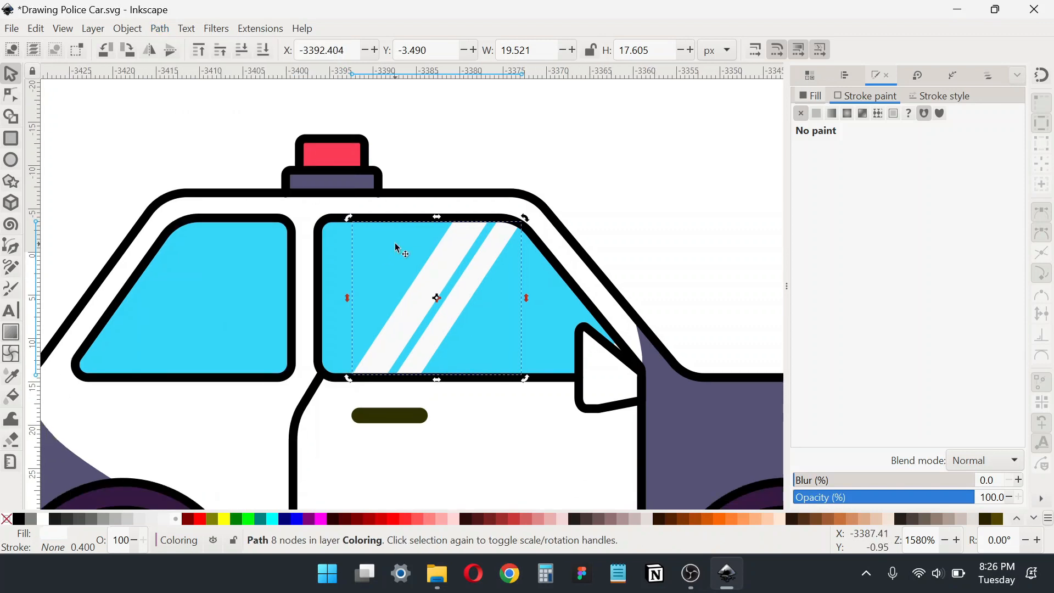
# Apply a linear gradient along the window stripes that fades to transparent toward their lower end
pyautogui.press('g')
pyautogui.moveTo(459, 240); pyautogui.dragTo(494, 180)
pyautogui.moveTo(390, 349); pyautogui.dragTo(354, 394)
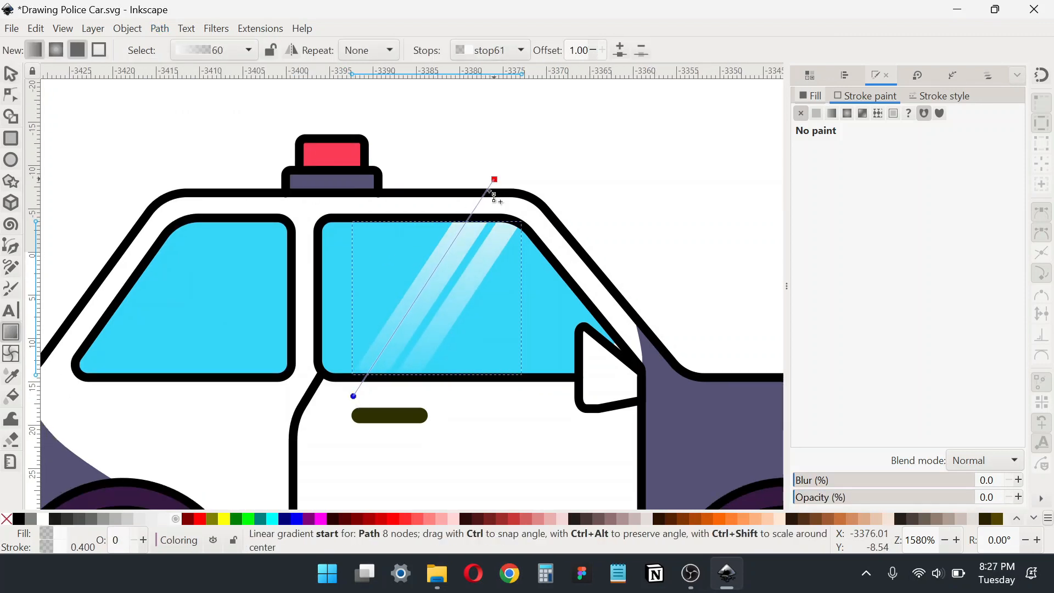
pyautogui.moveTo(494, 179); pyautogui.dragTo(483, 203)
# Duplicate the gradient reflection stripes and move the copy onto the rear side window
pyautogui.press('s')
pyautogui.hotkey('ctrl', 'd')
pyautogui.moveTo(491, 242); pyautogui.dragTo(264, 264)
pyautogui.scroll(-1, 264, 264)
pyautogui.press('Escape')
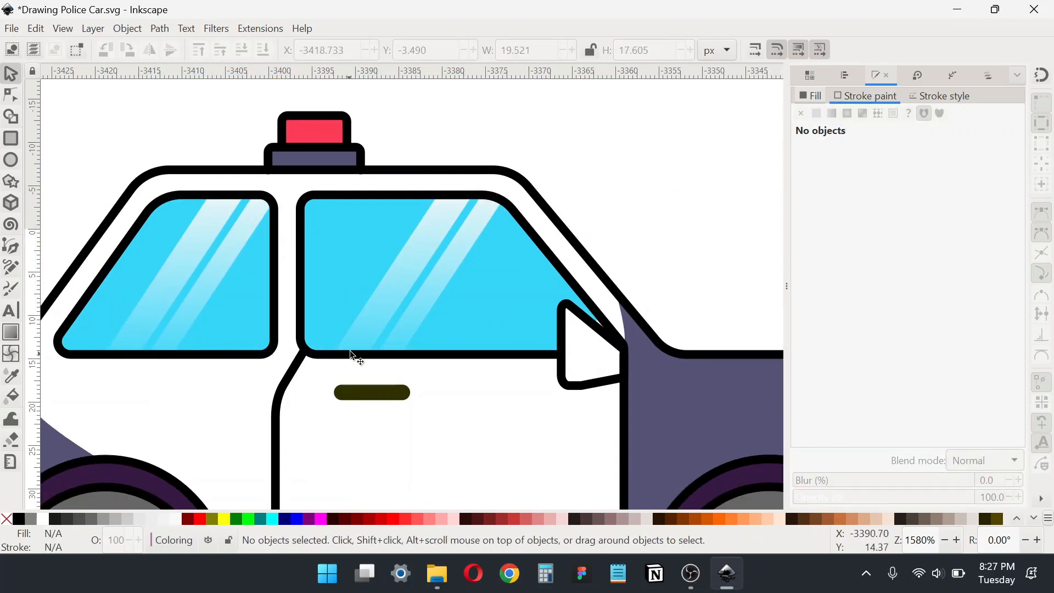
# Recolor the sill strip below the door with the palette's light grey
pyautogui.scroll(-2, 352, 340)
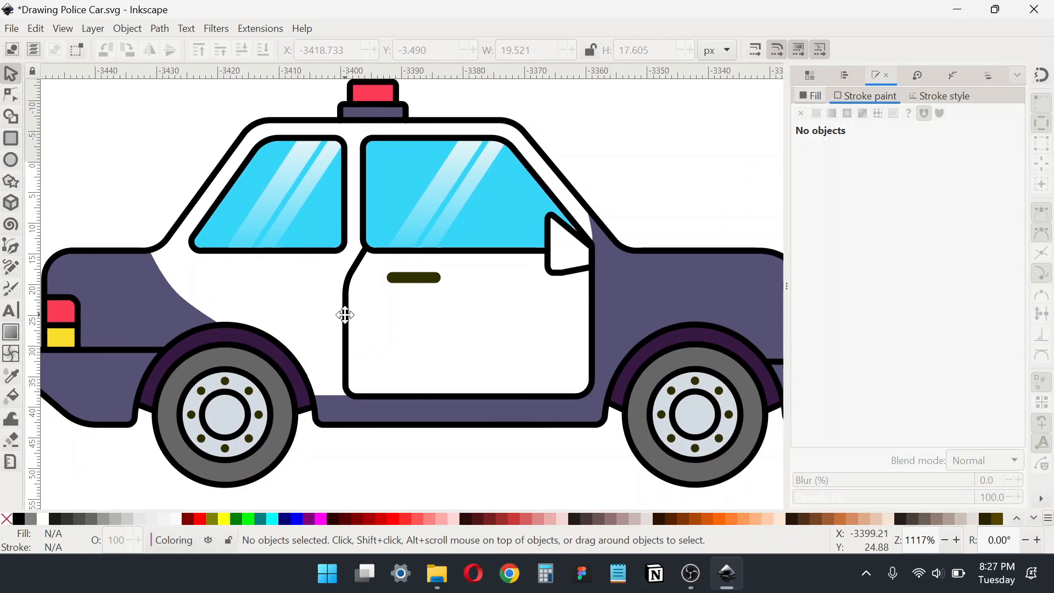
pyautogui.scroll(1, 345, 315)
pyautogui.keyDown('ctrl'); pyautogui.click(328, 447); pyautogui.keyUp('ctrl')
pyautogui.scroll(-2, 327, 447)
pyautogui.hscroll(-3, 275, 275)
pyautogui.press('d')
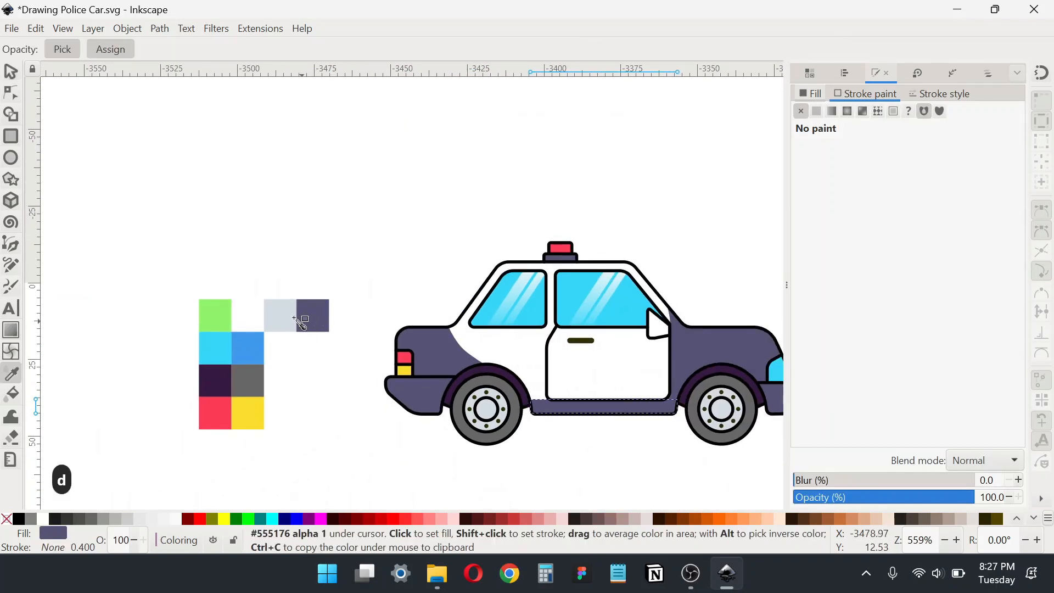
pyautogui.click(280, 316)
pyautogui.click(11, 72)
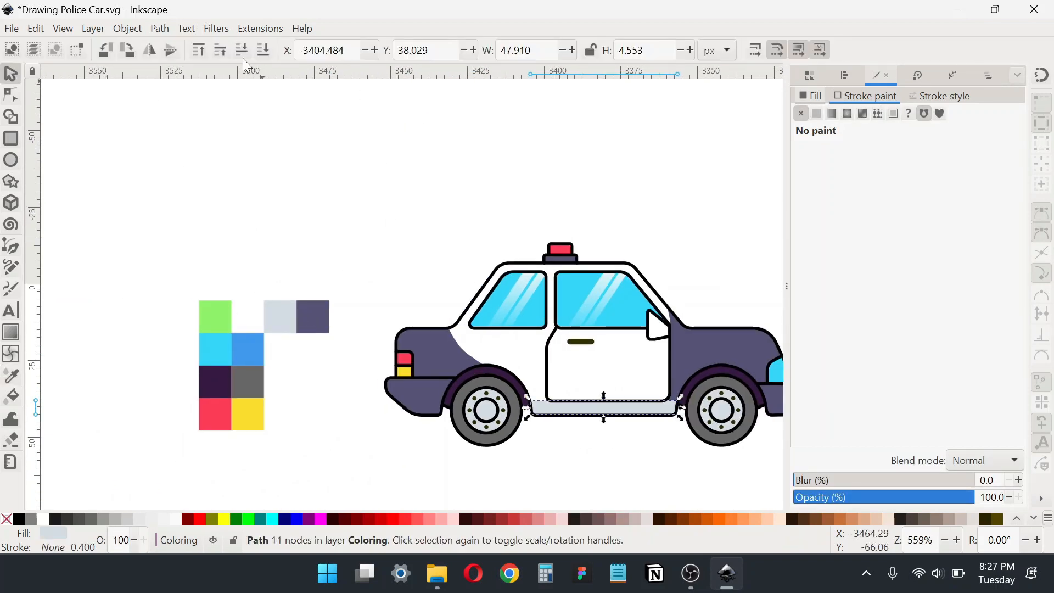
pyautogui.click(285, 180)
# Draw a thin horizontal rectangle across the rear body side and door below the handle, and fill it with dark grey
pyautogui.scroll(1, 454, 348)
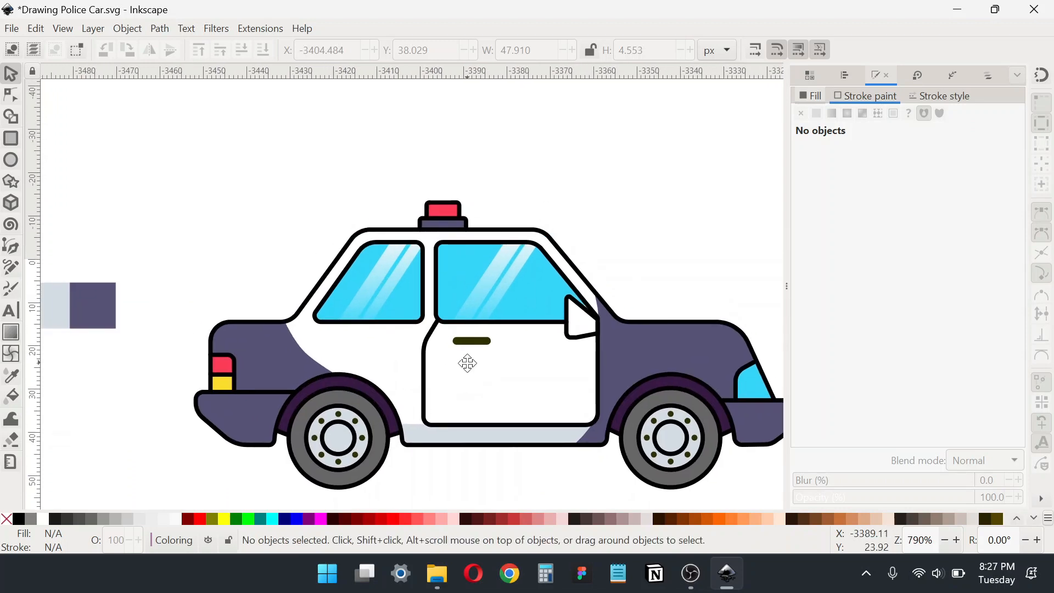
pyautogui.moveTo(468, 363); pyautogui.dragTo(448, 363)
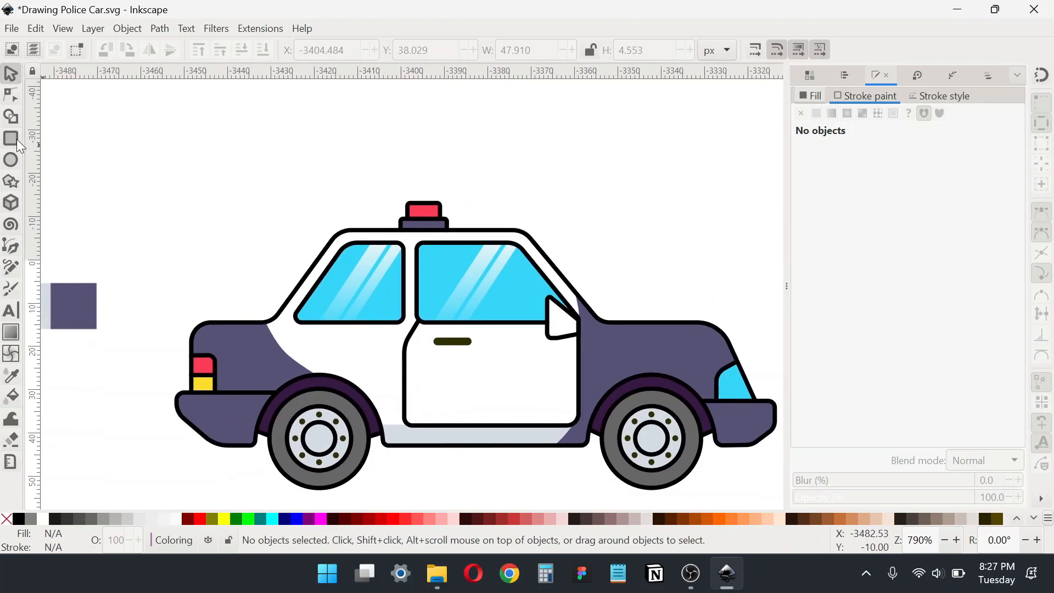
pyautogui.click(11, 138)
pyautogui.moveTo(340, 351); pyautogui.dragTo(572, 366)
pyautogui.click(11, 73)
pyautogui.moveTo(337, 357); pyautogui.dragTo(295, 357)
pyautogui.moveTo(571, 357); pyautogui.dragTo(284, 357)
pyautogui.click(55, 519)
# Give the thin side stripe a horizontal linear gradient that fades to transparent toward the car's rear
pyautogui.press('g')
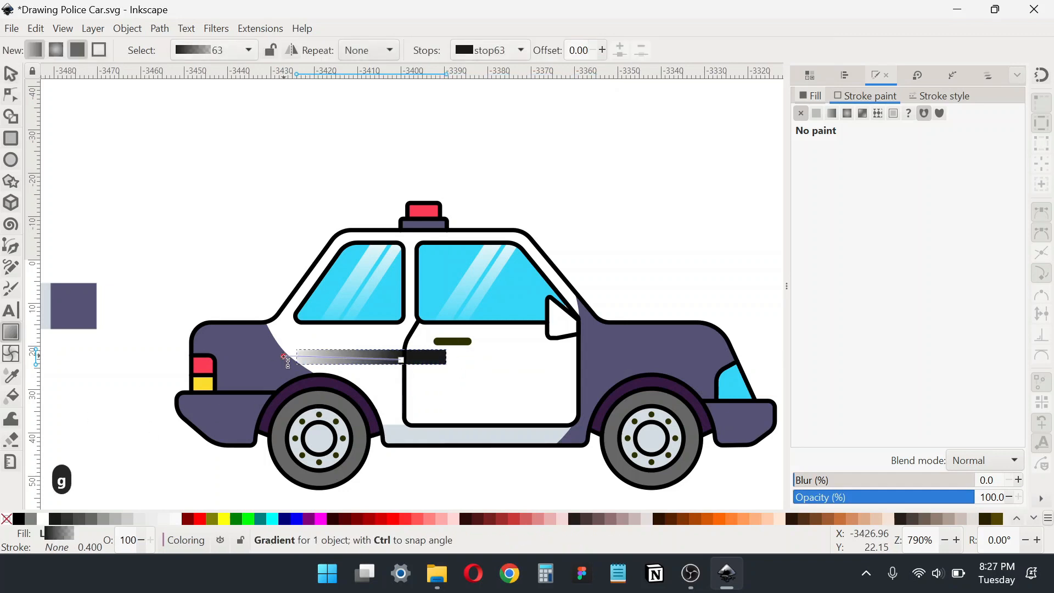
pyautogui.click(402, 361)
pyautogui.moveTo(413, 360); pyautogui.dragTo(488, 360)
# Recolor the side stripe gradient's solid end with the palette's light grey and stretch the gradient toward the front wheel
pyautogui.click(444, 360)
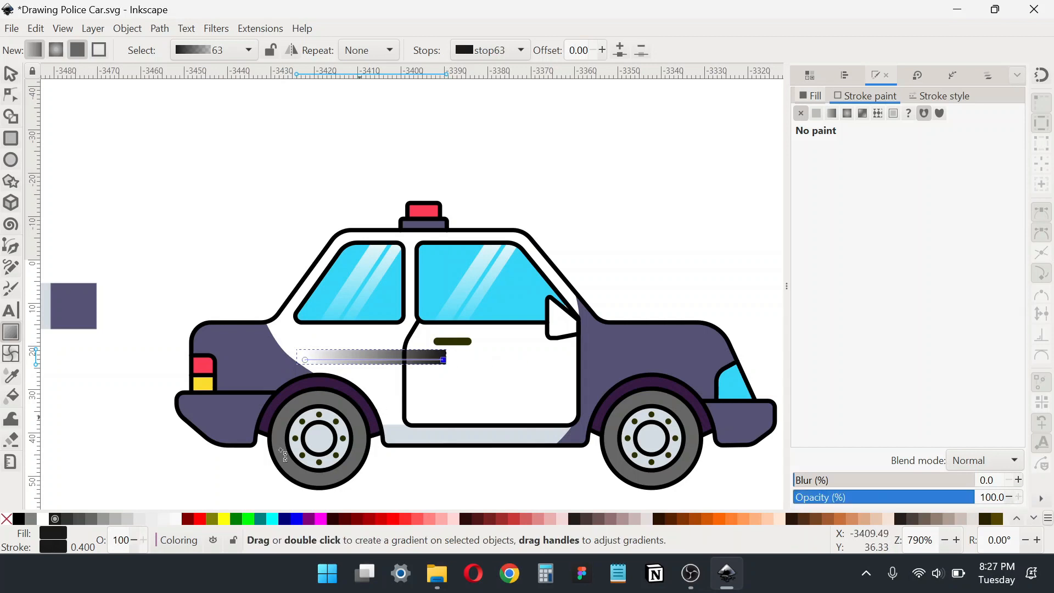
pyautogui.click(115, 516)
pyautogui.click(128, 516)
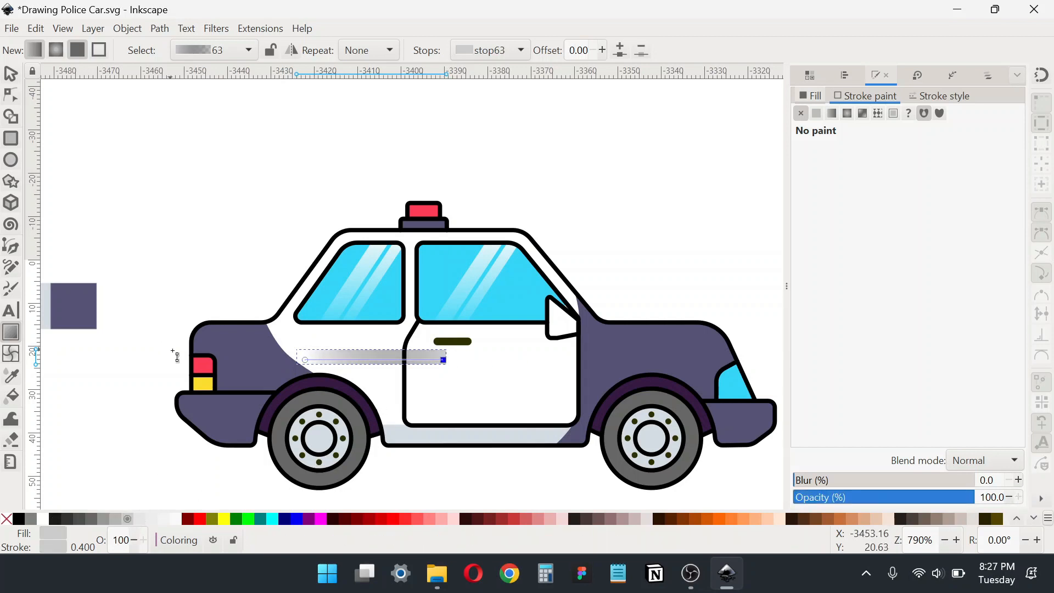
pyautogui.hscroll(-3, 176, 357)
pyautogui.press('d')
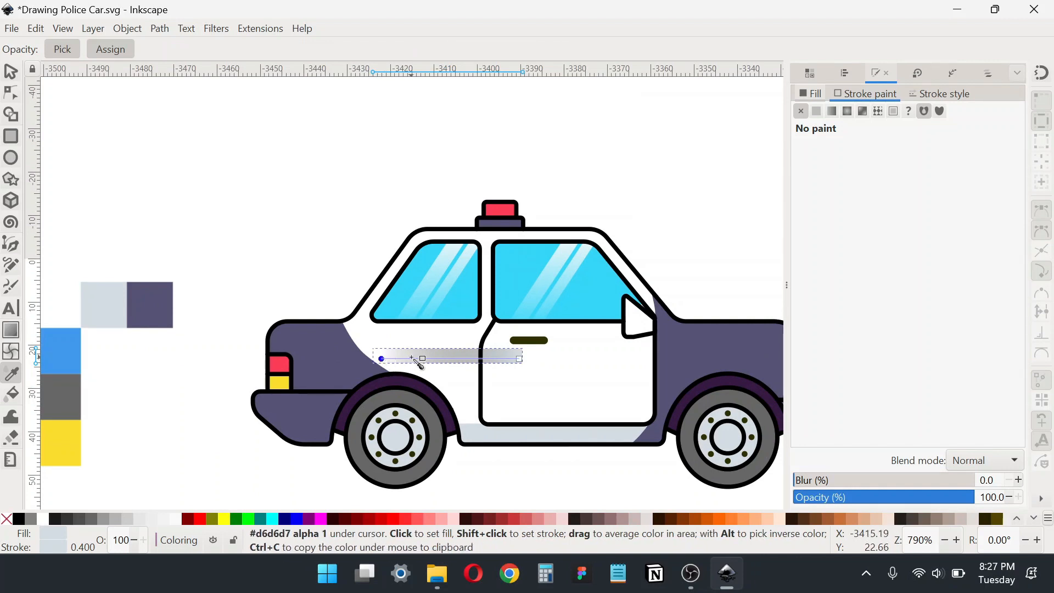
pyautogui.click(434, 361)
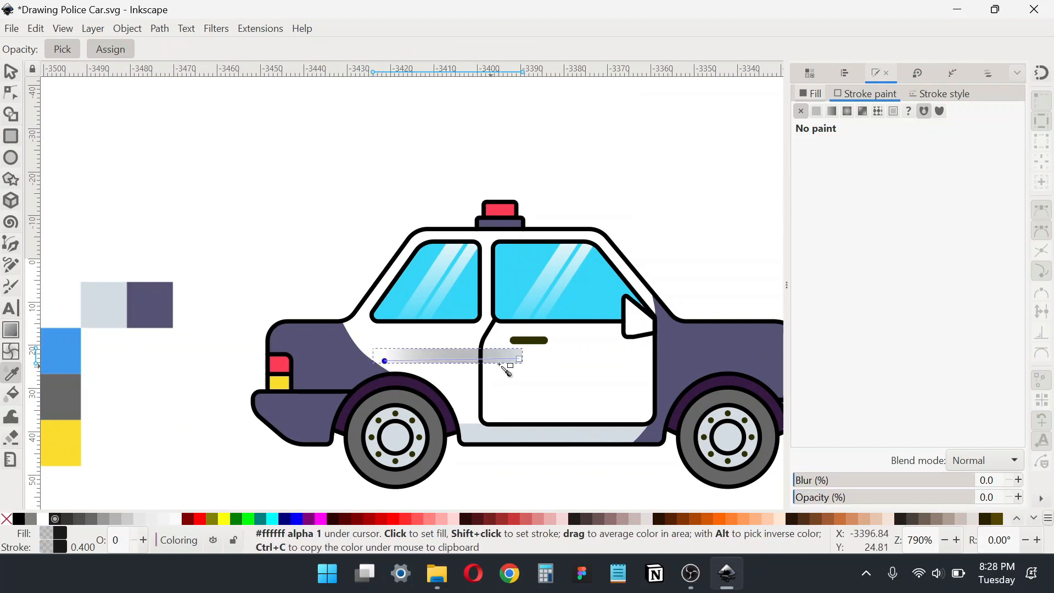
pyautogui.click(776, 358)
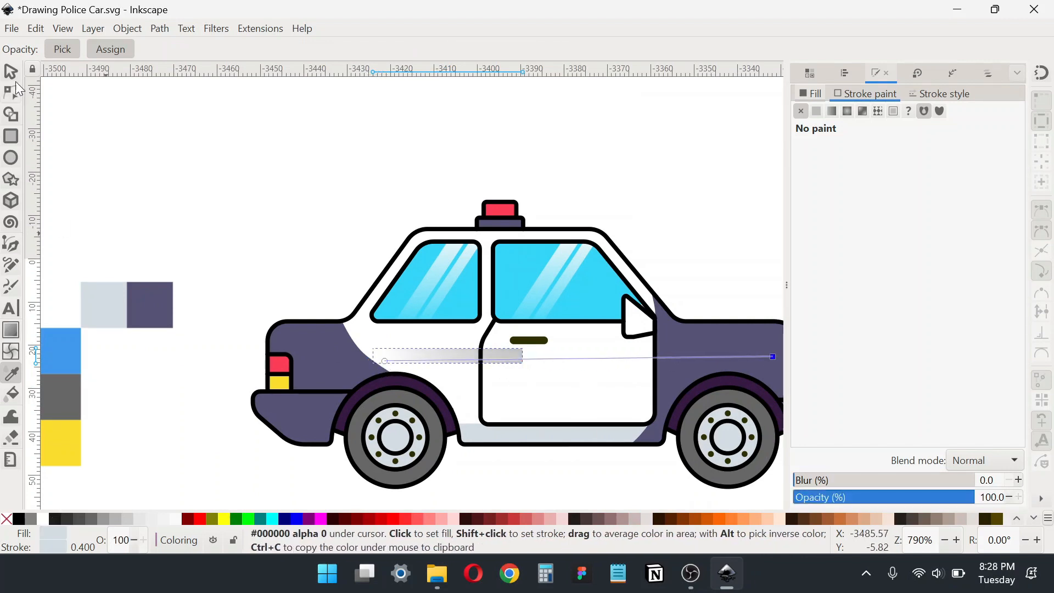
# Extend the side stripe farther toward the car's rear and lengthen its gradient horizontally past the front bumper
pyautogui.press('s')
pyautogui.moveTo(371, 360); pyautogui.dragTo(336, 360)
pyautogui.hscroll(3, 518, 359)
pyautogui.press('f')
pyautogui.press('g')
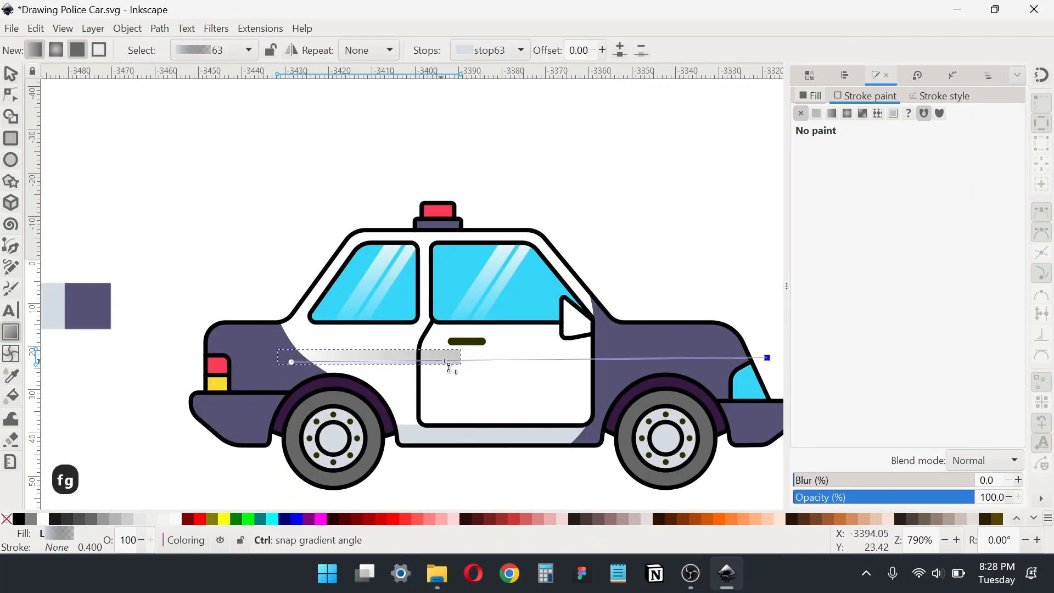
pyautogui.keyDown('ctrl'); pyautogui.scroll(-2, 449, 368); pyautogui.keyUp('ctrl')
pyautogui.moveTo(606, 361); pyautogui.dragTo(719, 361)
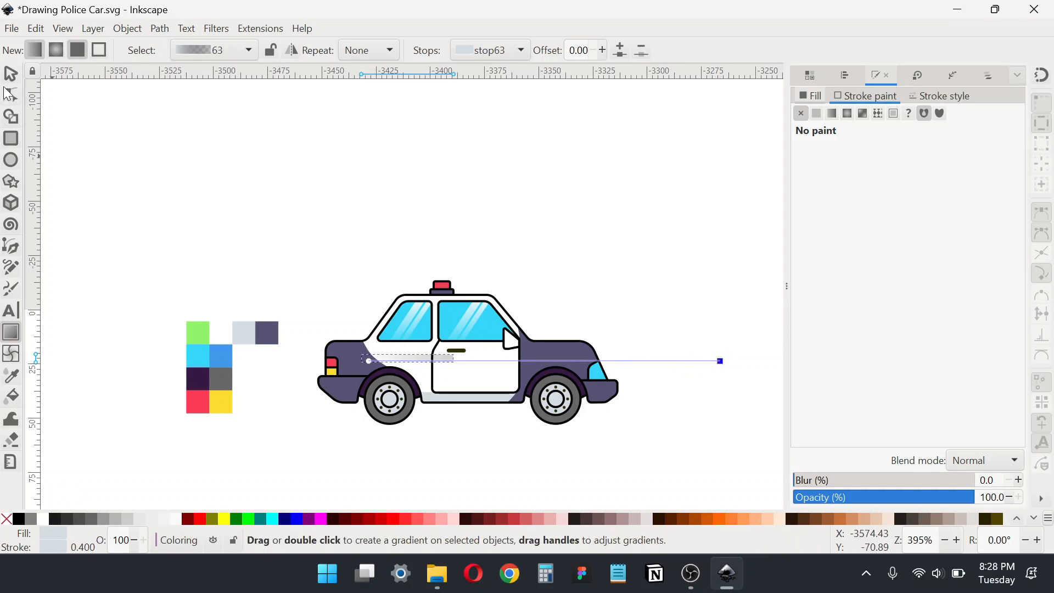
# Duplicate the side stripe, mirror it horizontally, and place the copy end to end with the original toward the front
pyautogui.click(10, 73)
pyautogui.press('`')
pyautogui.hotkey('ctrl', 'd')
pyautogui.moveTo(286, 398); pyautogui.dragTo(469, 402)
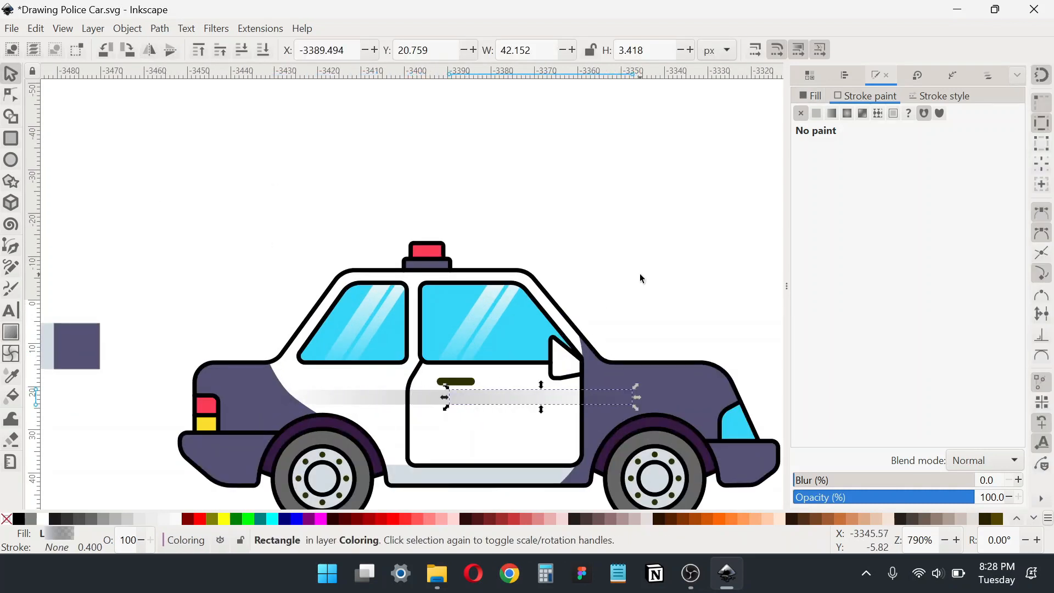
pyautogui.click(640, 273)
pyautogui.scroll(-2, 647, 266)
pyautogui.click(516, 355)
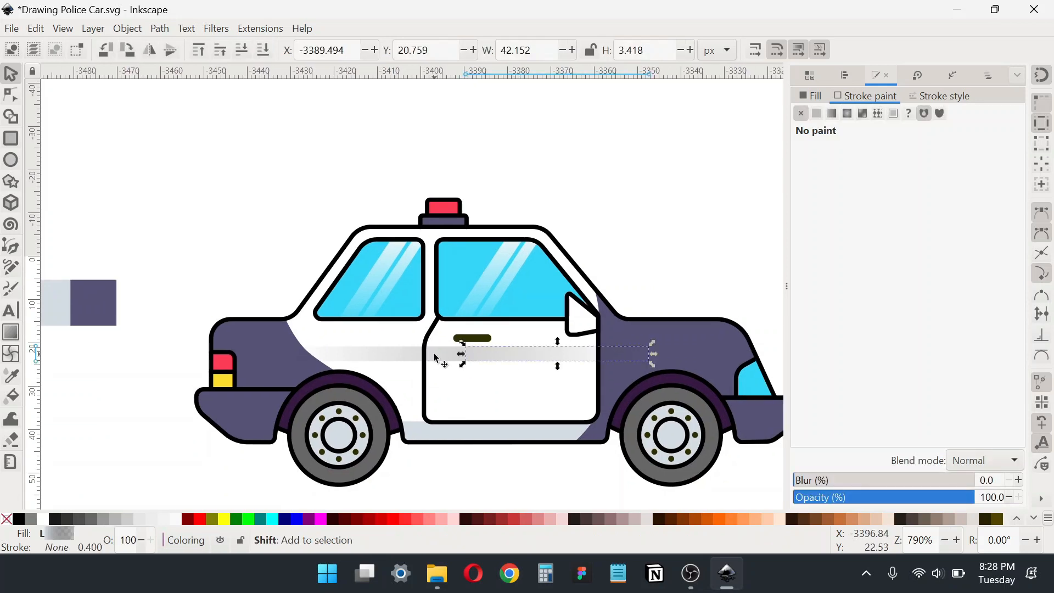
# Select both halves of the side stripe and reduce their height to about 2.66 px
pyautogui.keyDown('shift'); pyautogui.click(434, 358); pyautogui.keyUp('shift')
pyautogui.scroll(2, 439, 363)
pyautogui.moveTo(483, 328); pyautogui.dragTo(483, 335)
pyautogui.scroll(-3, 389, 332)
pyautogui.click(546, 269)
pyautogui.moveTo(442, 387); pyautogui.dragTo(477, 454)
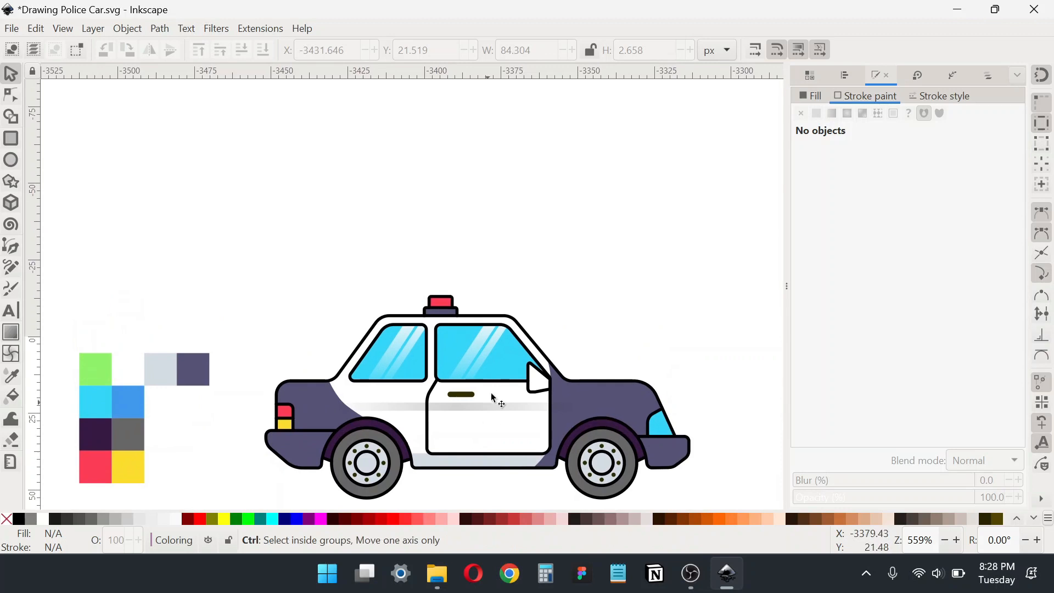
# Duplicate both side windows' blue fills as temporary red copies, with yellow copies on top
pyautogui.scroll(2, 491, 394)
pyautogui.click(495, 351)
pyautogui.keyDown('shift'); pyautogui.click(349, 352); pyautogui.keyUp('shift')
pyautogui.hotkey('ctrl', 'd')
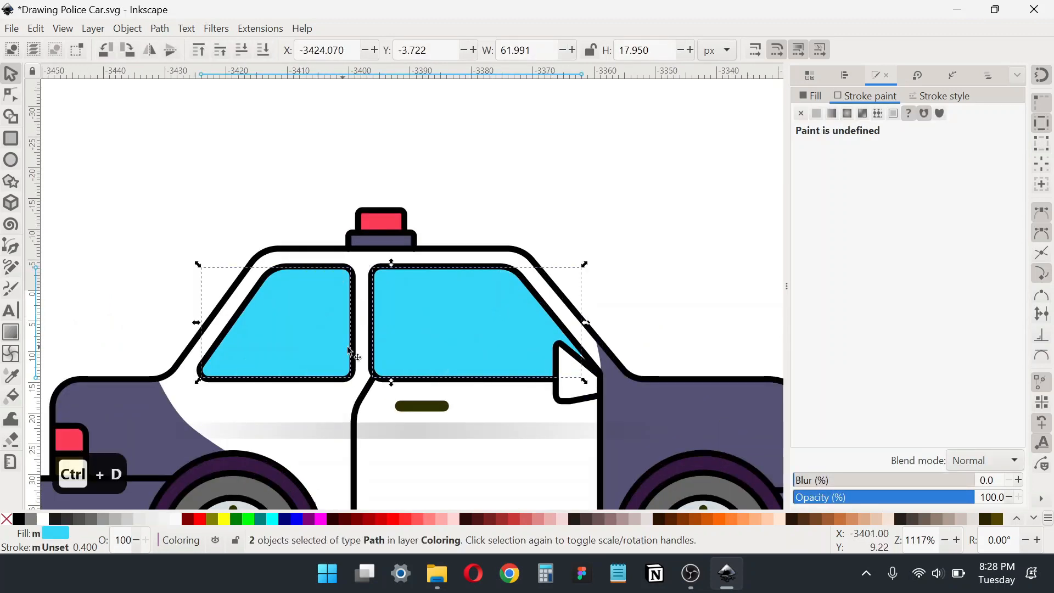
pyautogui.click(406, 518)
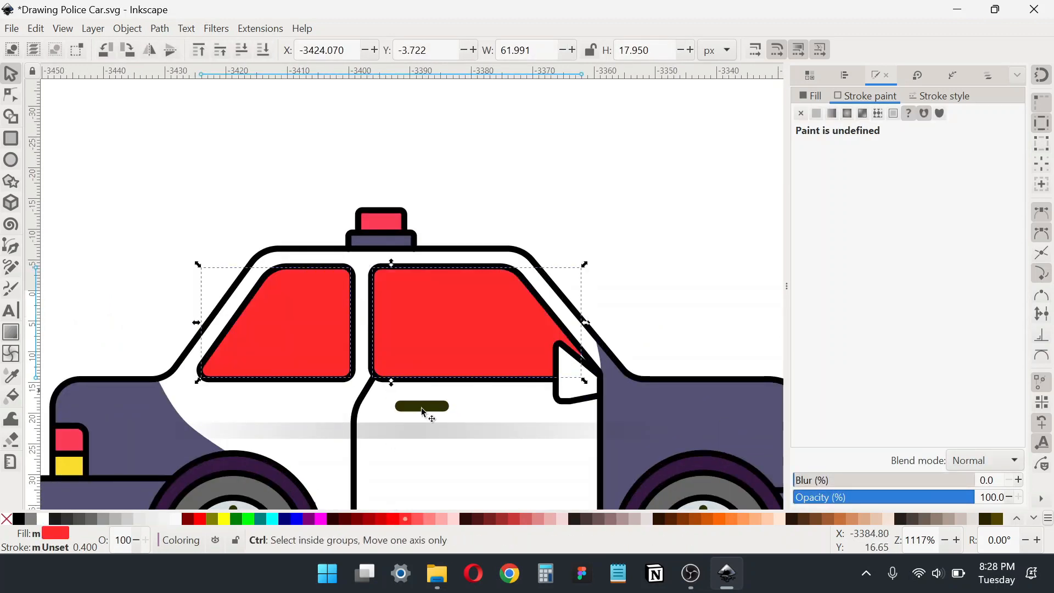
pyautogui.click(224, 518)
# Shift the yellow window copies down about 1.3 px so a red strip shows along the windows' upper edges
pyautogui.scroll(1, 504, 297)
pyautogui.moveTo(504, 297); pyautogui.dragTo(495, 308)
pyautogui.moveTo(424, 312); pyautogui.dragTo(434, 320)
pyautogui.scroll(2, 571, 379)
pyautogui.moveTo(553, 360); pyautogui.dragTo(452, 356)
pyautogui.hotkey('ctrl', 'z')
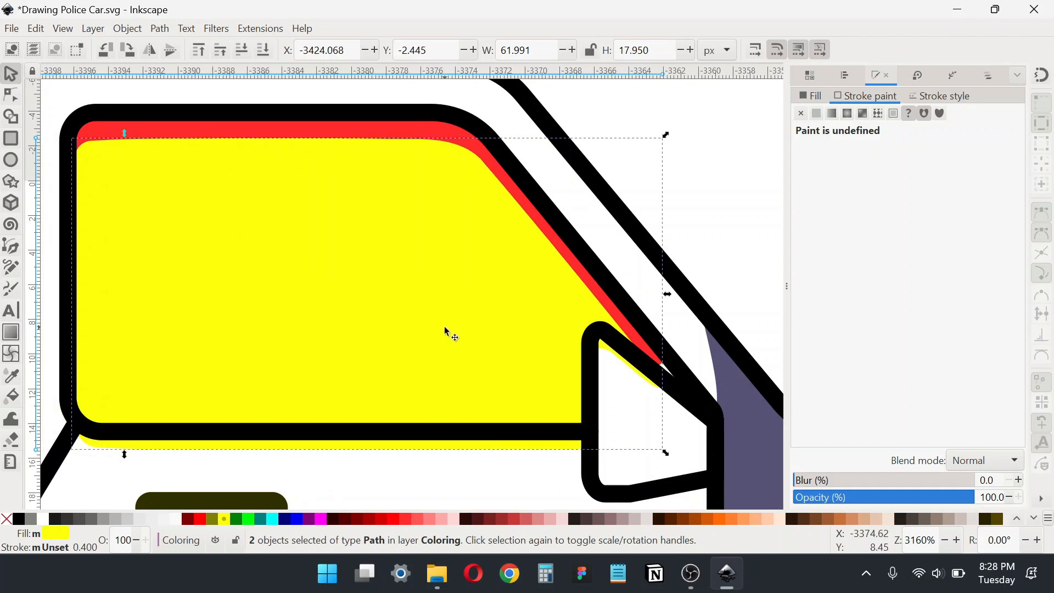
# Stretch the yellow rear window copy toward the car's rear to about 29.4 px wide
pyautogui.scroll(-2, 446, 332)
pyautogui.keyDown('alt'); pyautogui.click(426, 255); pyautogui.keyUp('alt')
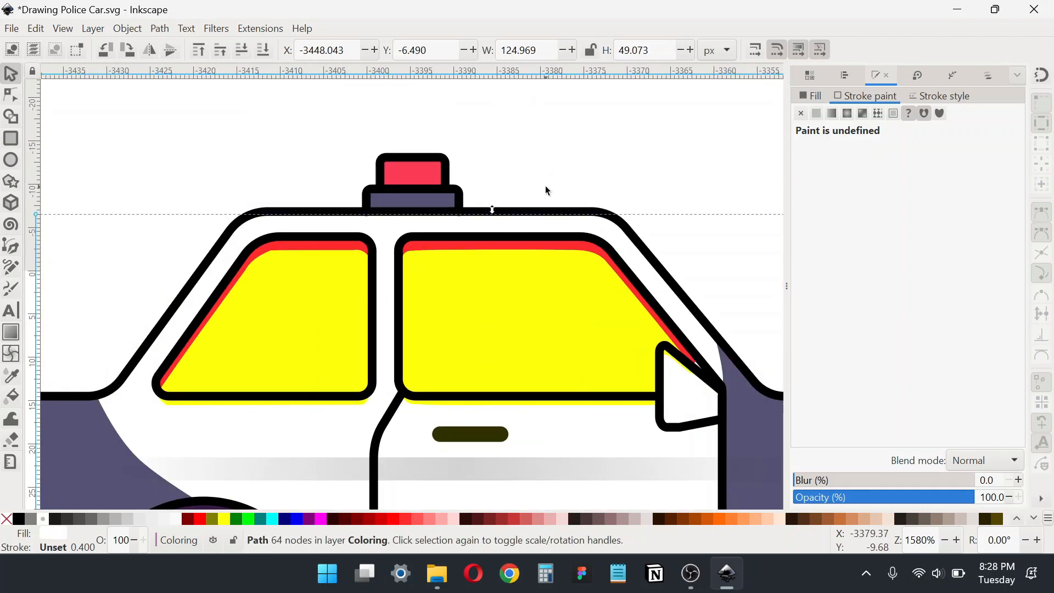
pyautogui.click(219, 316)
pyautogui.moveTo(156, 327); pyautogui.dragTo(122, 332)
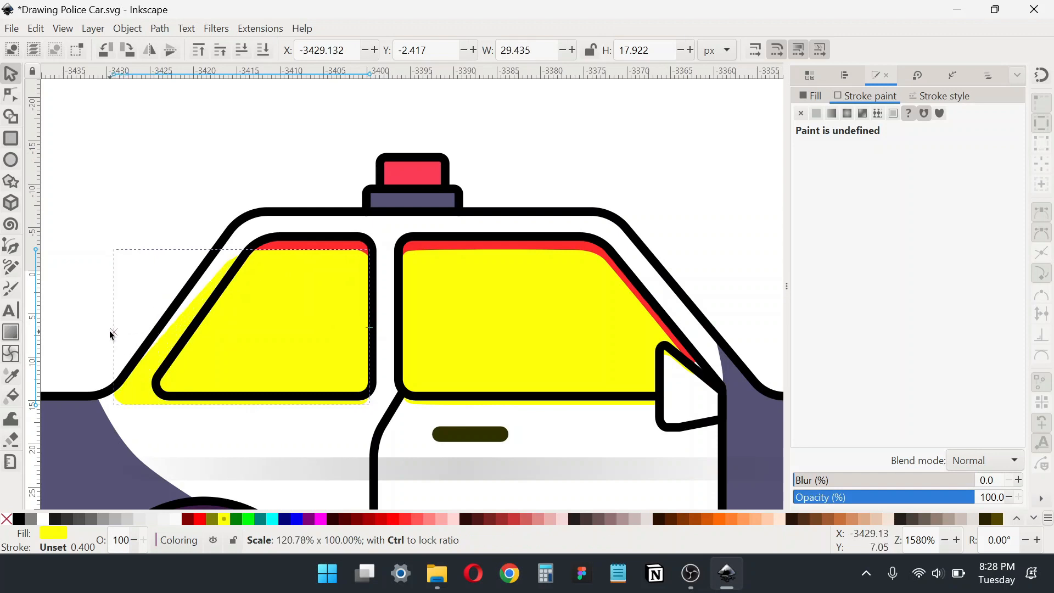
# Unite the two yellow window copies into one path and the two red copies into another
pyautogui.keyDown('shift'); pyautogui.click(482, 259); pyautogui.keyUp('shift')
pyautogui.scroll(1, 484, 254)
pyautogui.click(151, 28)
pyautogui.click(174, 101)
pyautogui.scroll(1, 263, 246)
pyautogui.click(263, 246)
pyautogui.keyDown('shift'); pyautogui.click(422, 243); pyautogui.keyUp('shift')
pyautogui.click(153, 31)
pyautogui.click(173, 101)
# Subtract the yellow shape from the red one and color the remaining window shading with the palette's medium blue
pyautogui.keyDown('shift'); pyautogui.click(502, 311); pyautogui.keyUp('shift')
pyautogui.click(191, 122)
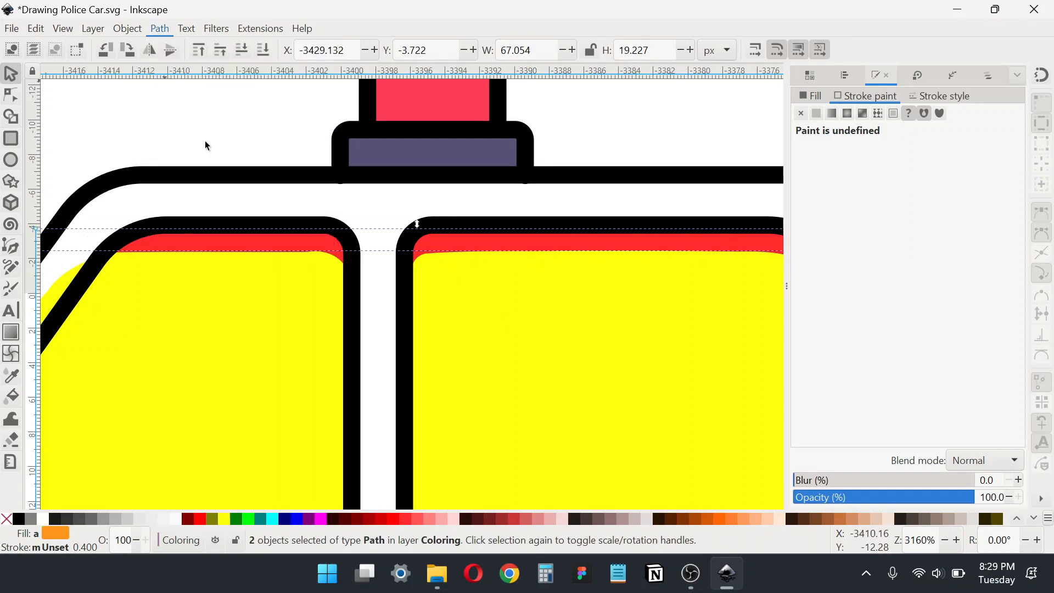
pyautogui.scroll(-4, 468, 312)
pyautogui.moveTo(173, 342); pyautogui.dragTo(265, 324)
pyautogui.press('d')
pyautogui.click(197, 332)
pyautogui.hscroll(-3, 202, 334)
pyautogui.click(198, 364)
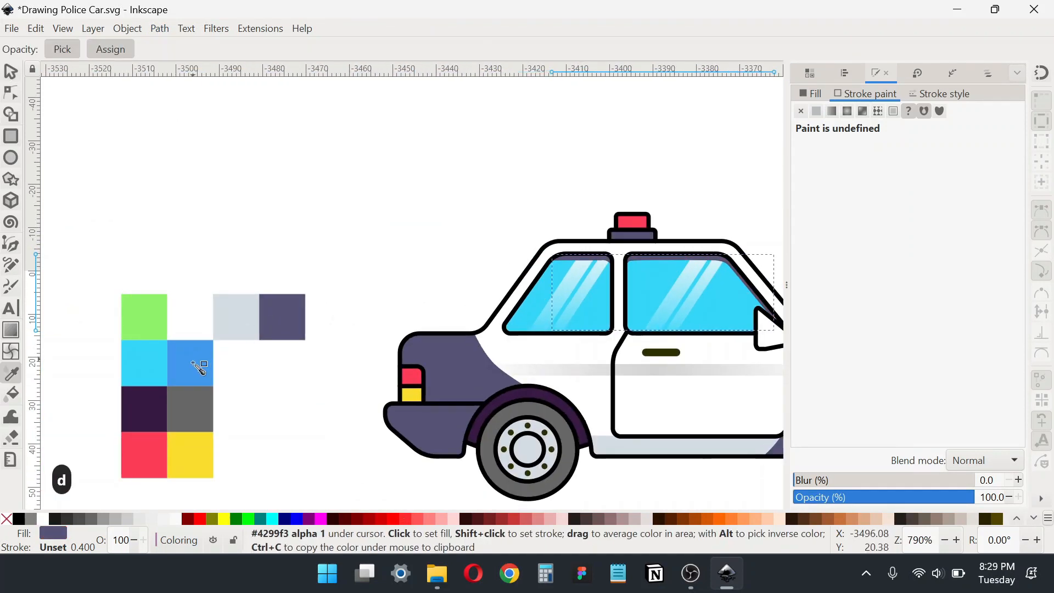
pyautogui.press('s')
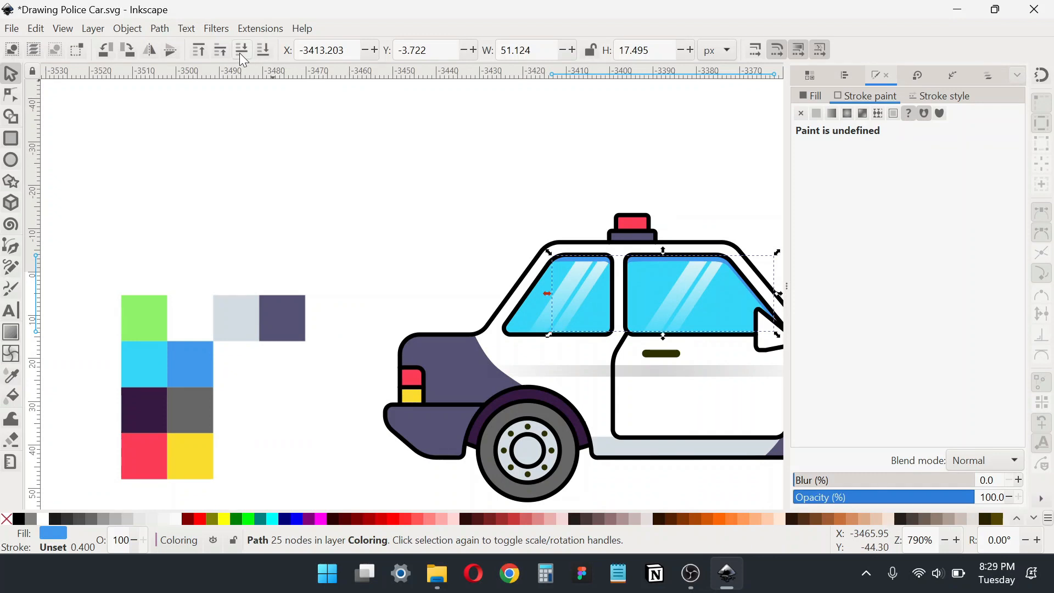
pyautogui.hscroll(3, 352, 222)
pyautogui.scroll(-1, 352, 222)
pyautogui.click(770, 193)
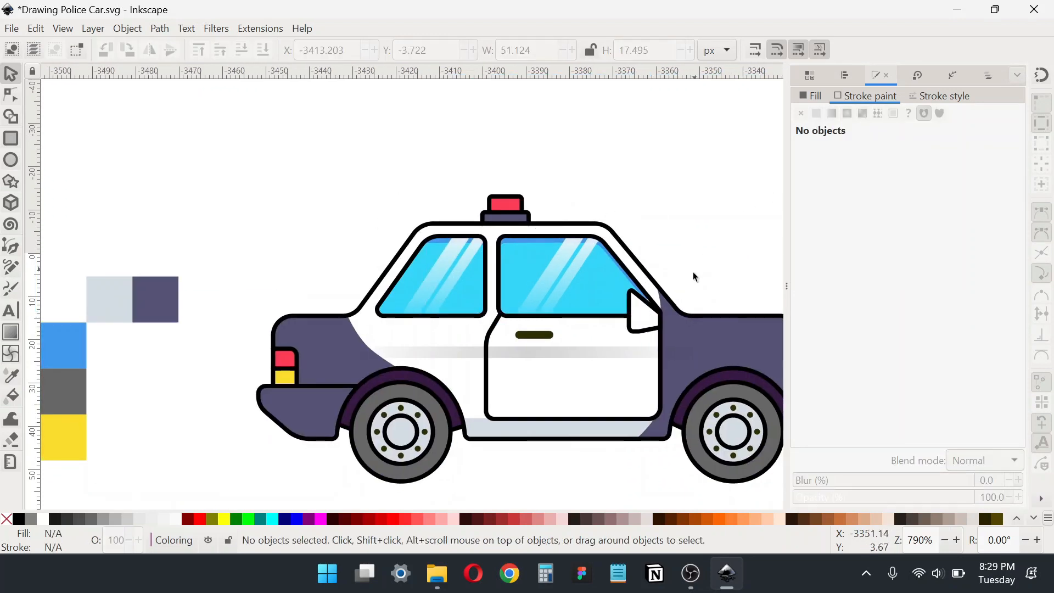
# Extend the blue shading's tip at the front window corner above the mirror to fill the white gap
pyautogui.scroll(6, 652, 309)
pyautogui.click(593, 246)
pyautogui.click(10, 99)
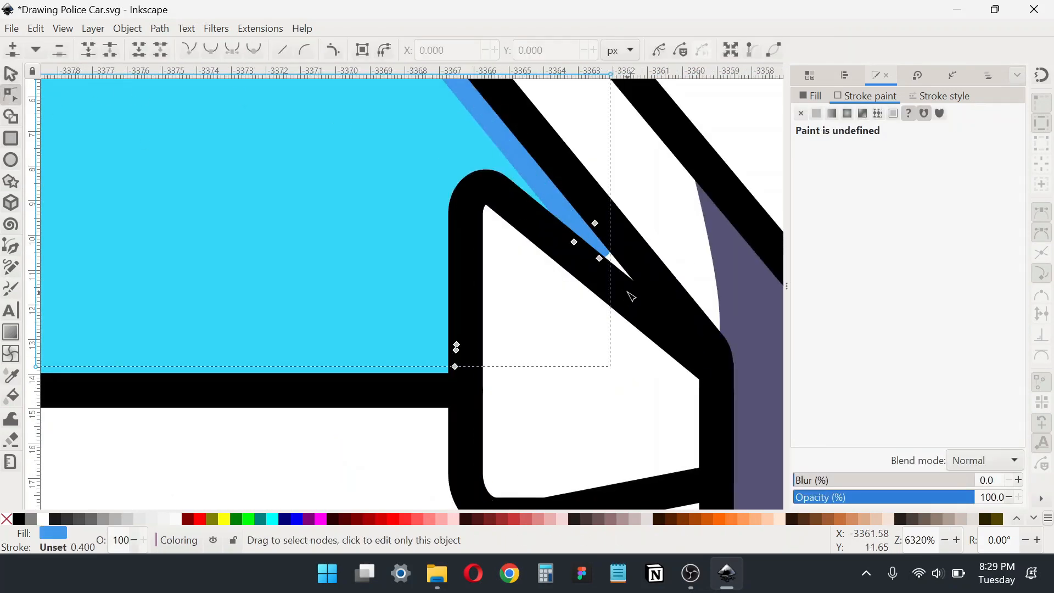
pyautogui.moveTo(643, 297); pyautogui.dragTo(644, 297)
pyautogui.click(10, 74)
pyautogui.click(379, 250)
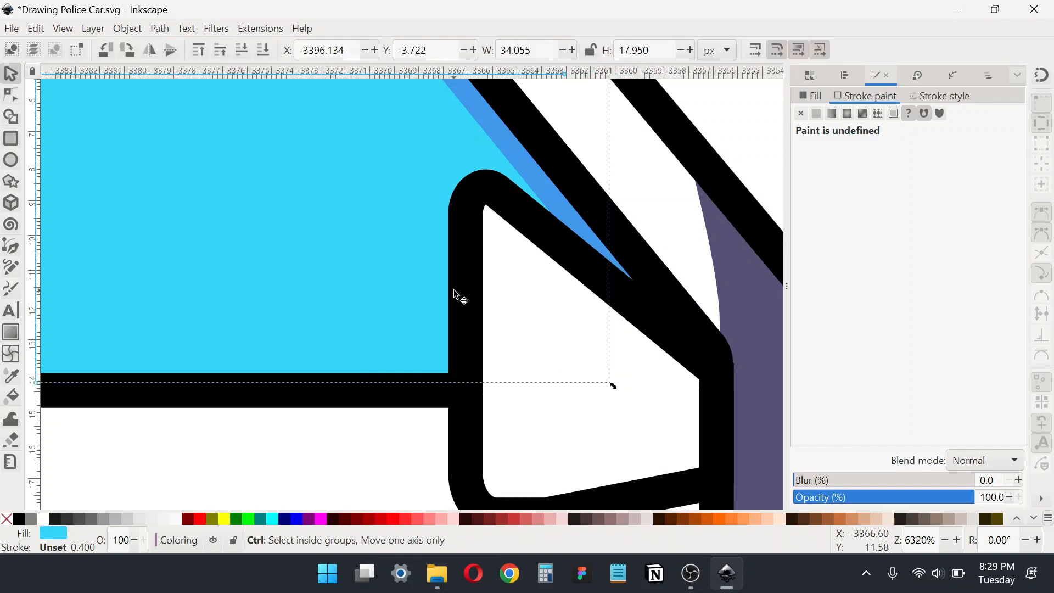
pyautogui.scroll(-5, 455, 291)
pyautogui.click(631, 225)
# Duplicate the side mirror's fill as green and red copies, and shift the red one up about 1.1 px
pyautogui.scroll(2, 427, 331)
pyautogui.click(503, 299)
pyautogui.scroll(1, 535, 292)
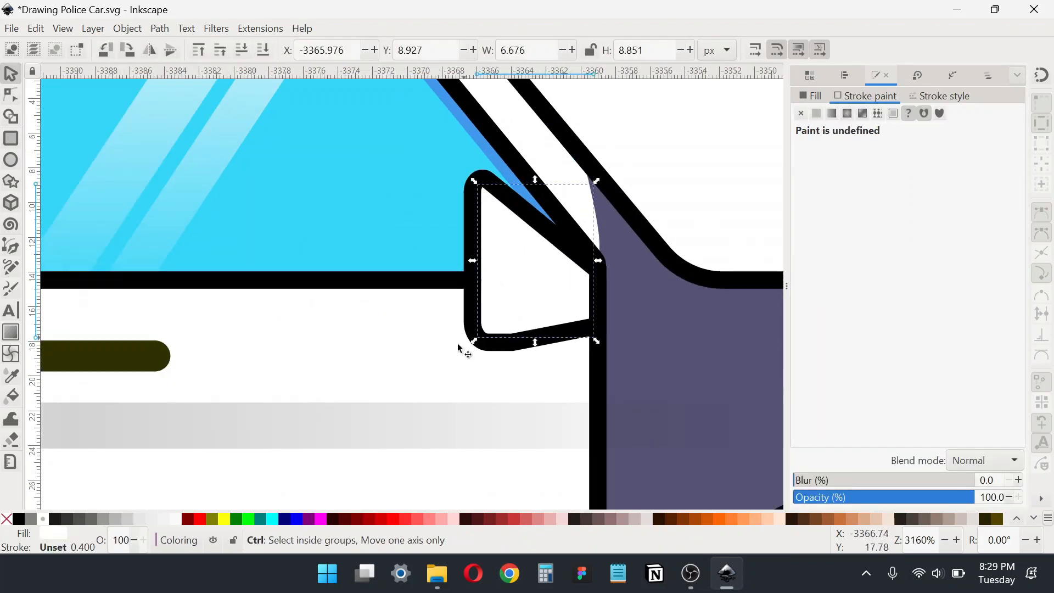
pyautogui.hotkey('ctrl', 'd')
pyautogui.click(248, 519)
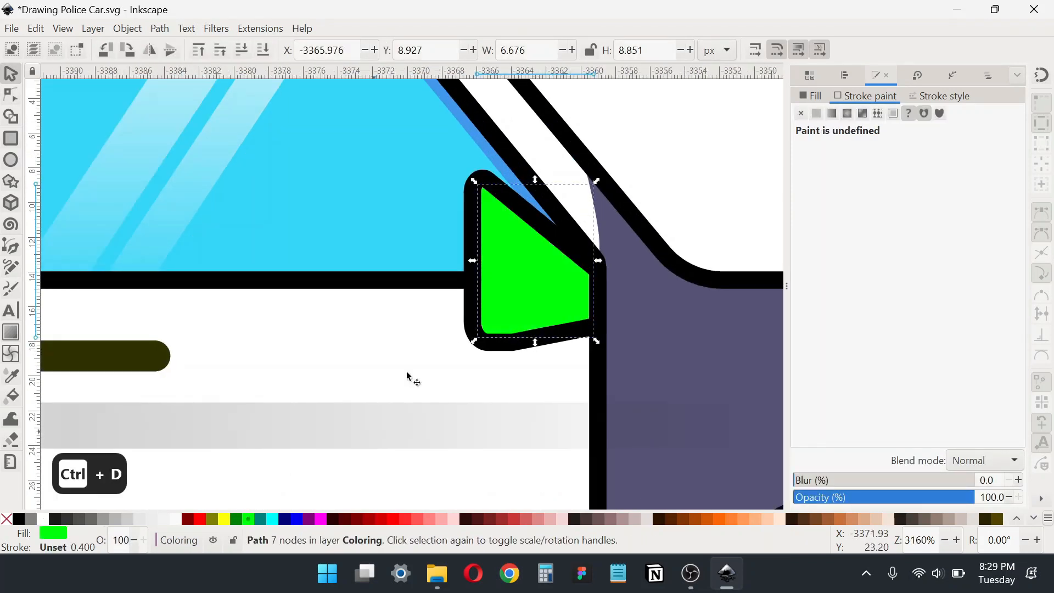
pyautogui.click(391, 519)
pyautogui.moveTo(553, 305); pyautogui.dragTo(551, 285)
# Subtract the red mirror copy from the green one and color the remaining strip with the sill's light grey
pyautogui.keyDown('shift'); pyautogui.click(540, 321); pyautogui.keyUp('shift')
pyautogui.click(160, 28)
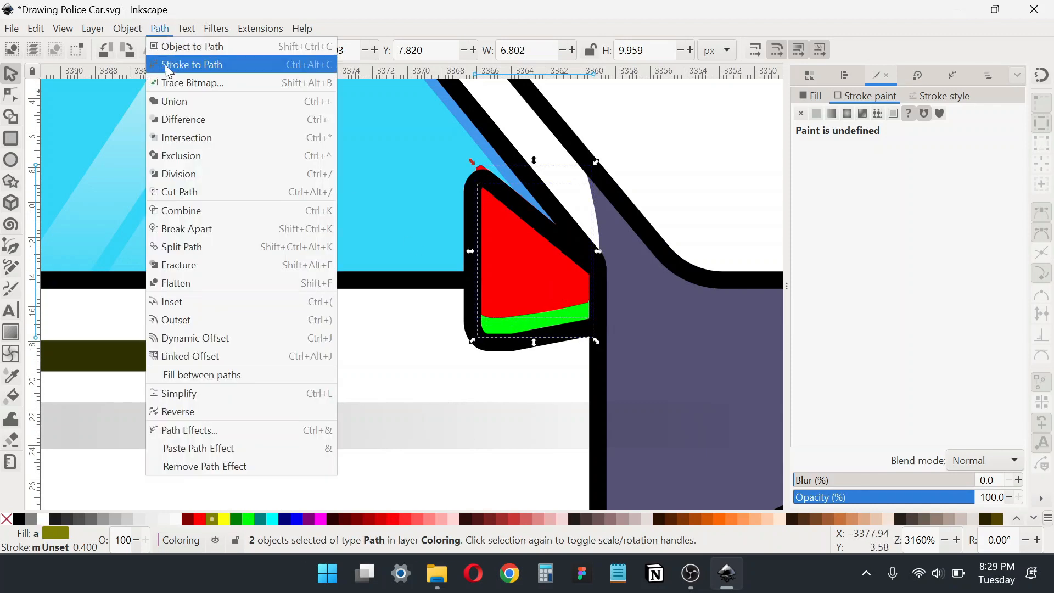
pyautogui.click(193, 120)
pyautogui.scroll(-2, 480, 323)
pyautogui.press('d')
pyautogui.click(517, 476)
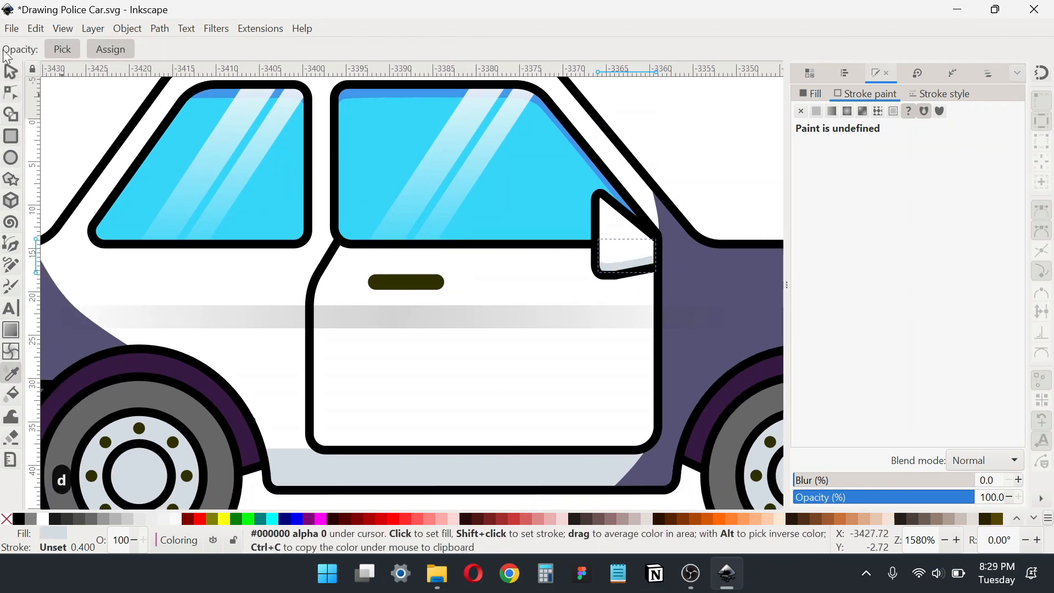
# Duplicate the front body's dark purple fill as a green copy and a red copy on top
pyautogui.scroll(-2, 218, 189)
pyautogui.click(12, 73)
pyautogui.click(495, 244)
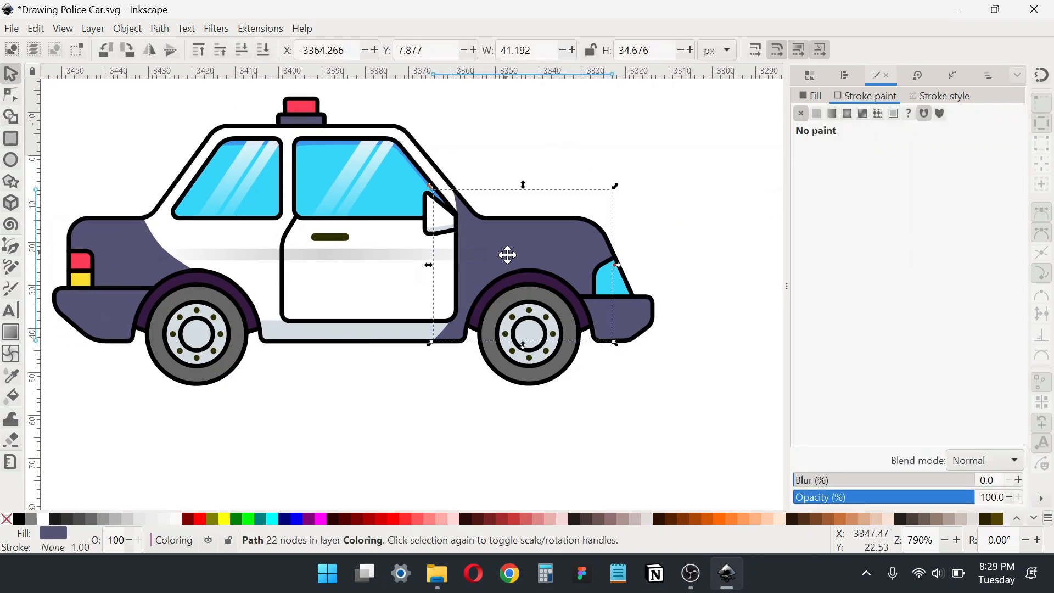
pyautogui.scroll(2, 599, 258)
pyautogui.hotkey('ctrl', 'd')
pyautogui.click(248, 519)
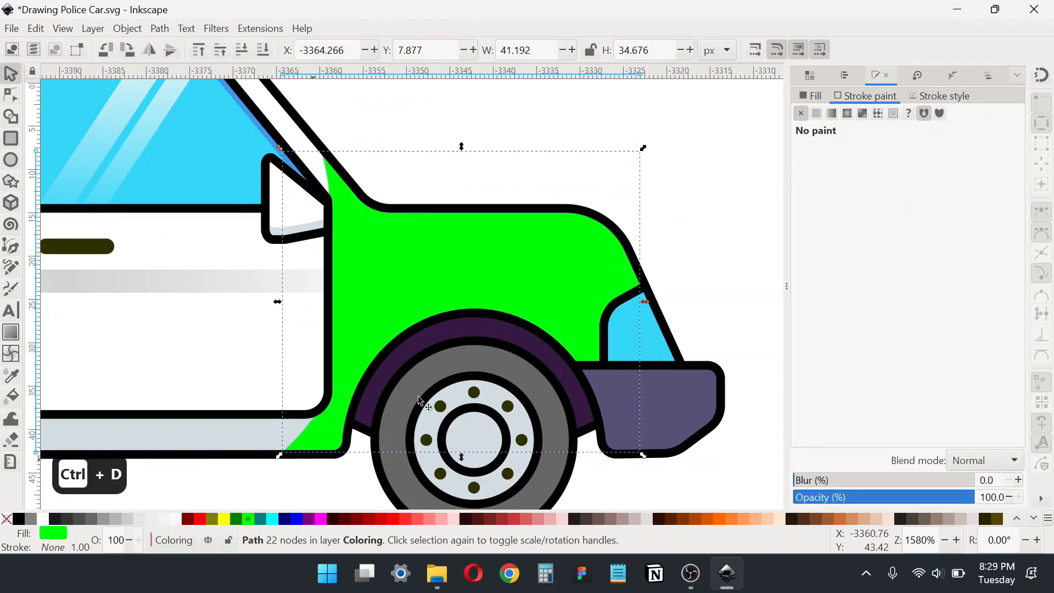
pyautogui.click(395, 520)
# Shift the red front body copy down about 0.9 px and slightly rearward, and subtract it from the green copy
pyautogui.scroll(1, 584, 468)
pyautogui.moveTo(568, 253); pyautogui.dragTo(561, 265)
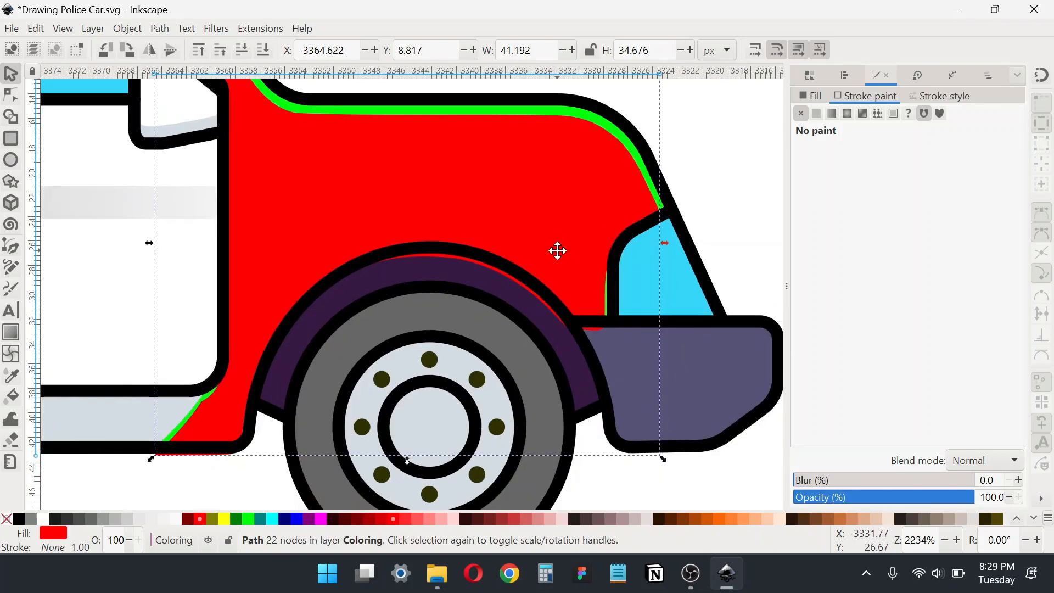
pyautogui.moveTo(540, 165); pyautogui.dragTo(558, 252)
pyautogui.moveTo(407, 280); pyautogui.dragTo(486, 354)
pyautogui.scroll(3, 326, 199)
pyautogui.keyDown('shift'); pyautogui.click(311, 191); pyautogui.keyUp('shift')
pyautogui.click(160, 28)
pyautogui.press('Escape')
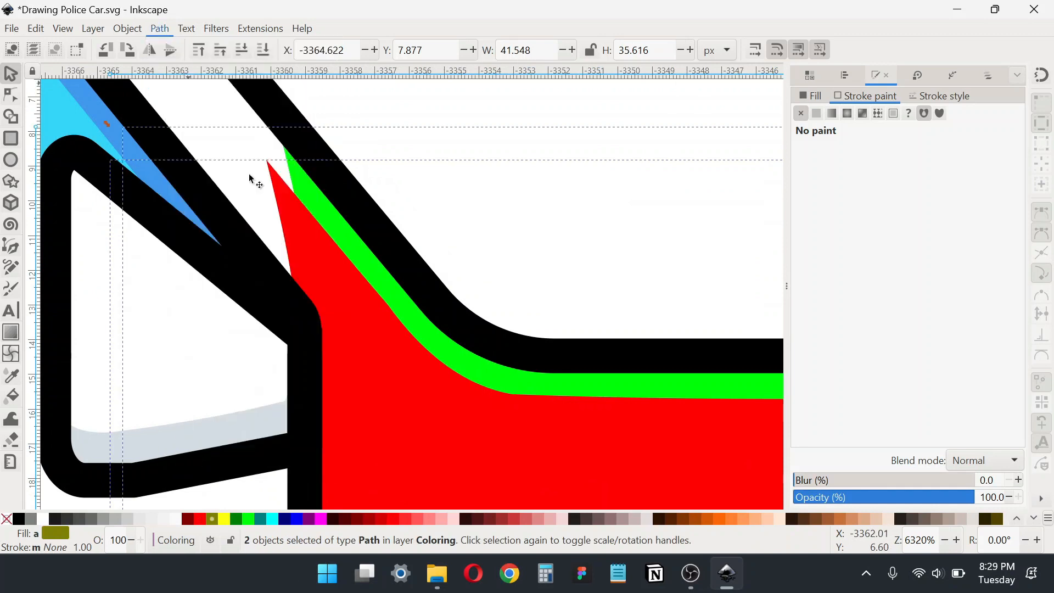
pyautogui.scroll(-4, 423, 259)
# Break the green front body remainder apart and delete every piece except the strip along the hood
pyautogui.click(160, 28)
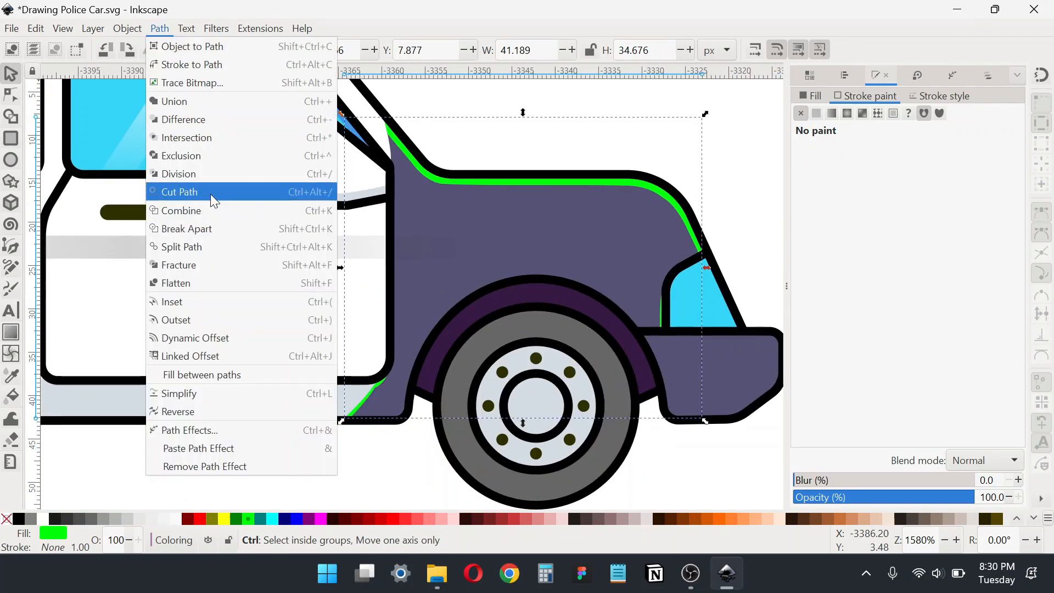
pyautogui.click(212, 231)
pyautogui.keyDown('shift'); pyautogui.click(489, 185); pyautogui.keyUp('shift')
pyautogui.press('Delete')
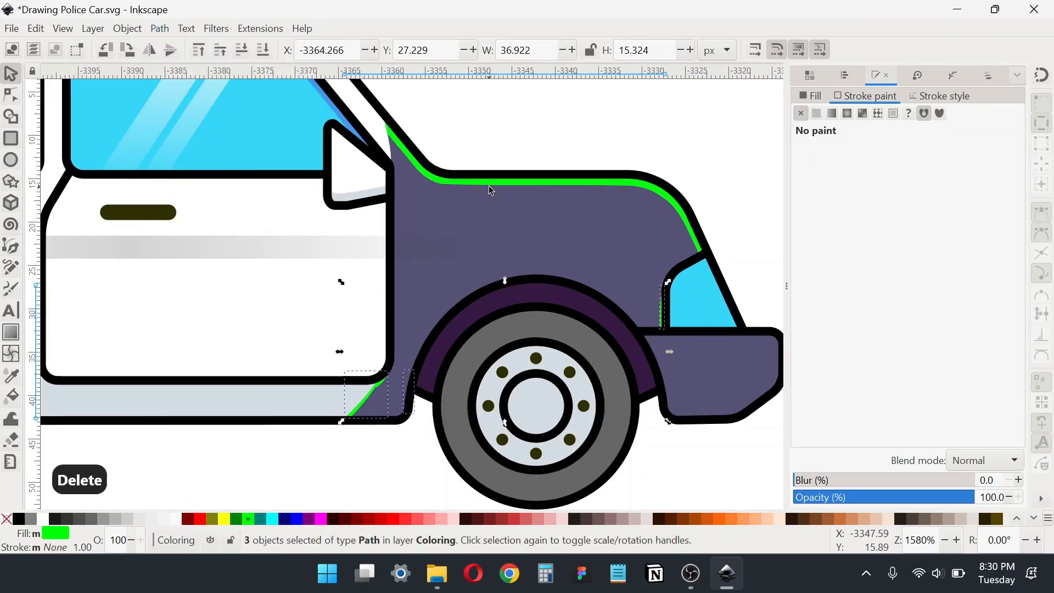
# Duplicate the headlight's blue fill as a green copy and a red copy on top
pyautogui.scroll(2, 604, 233)
pyautogui.keyDown('ctrl'); pyautogui.click(604, 338); pyautogui.keyUp('ctrl')
pyautogui.hotkey('ctrl', 'd')
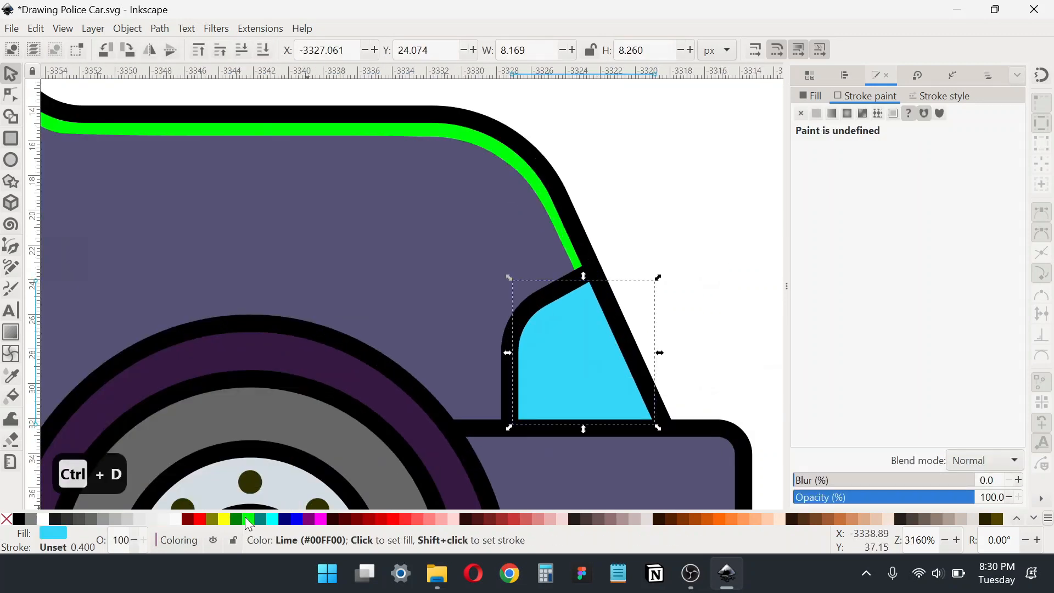
pyautogui.click(248, 519)
pyautogui.hotkey('ctrl', 'd')
pyautogui.click(199, 519)
# Shift the red headlight copy down about 1.1 px and stretch it to about 8.9 px wide
pyautogui.moveTo(601, 331); pyautogui.dragTo(607, 341)
pyautogui.moveTo(519, 365); pyautogui.dragTo(514, 368)
pyautogui.moveTo(555, 338); pyautogui.dragTo(570, 342)
pyautogui.moveTo(666, 372); pyautogui.dragTo(673, 372)
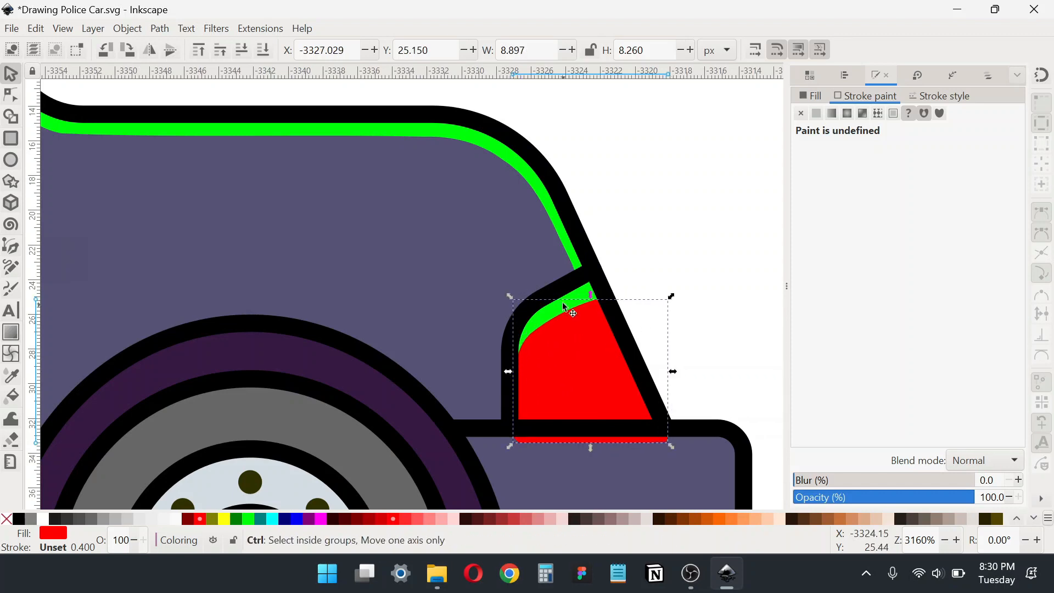
# Subtract the red headlight copy from the green one to leave a strip along the headlight's upper edge
pyautogui.keyDown('shift'); pyautogui.click(566, 307); pyautogui.keyUp('shift')
pyautogui.scroll(2, 566, 306)
pyautogui.click(167, 28)
pyautogui.click(183, 124)
pyautogui.scroll(-5, 634, 323)
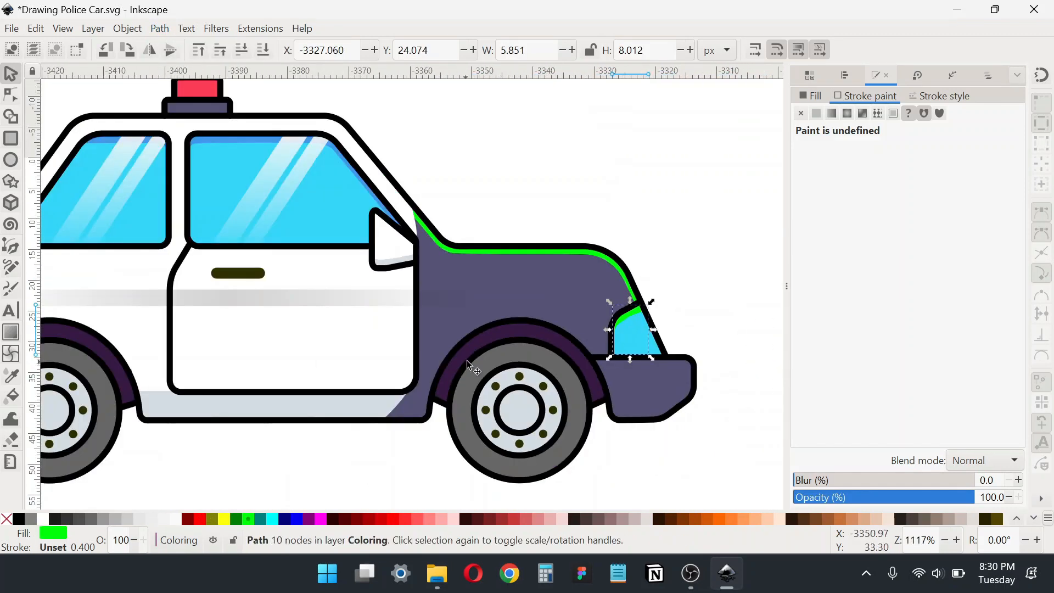
# Duplicate the front bumper's fill as green and red copies, and shift the red one down about 1 px
pyautogui.moveTo(565, 370); pyautogui.dragTo(450, 325)
pyautogui.click(553, 343)
pyautogui.scroll(3, 558, 339)
pyautogui.hotkey('ctrl', 'd')
pyautogui.click(248, 518)
pyautogui.hotkey('ctrl', 'd')
pyautogui.click(405, 518)
pyautogui.moveTo(520, 328); pyautogui.dragTo(516, 346)
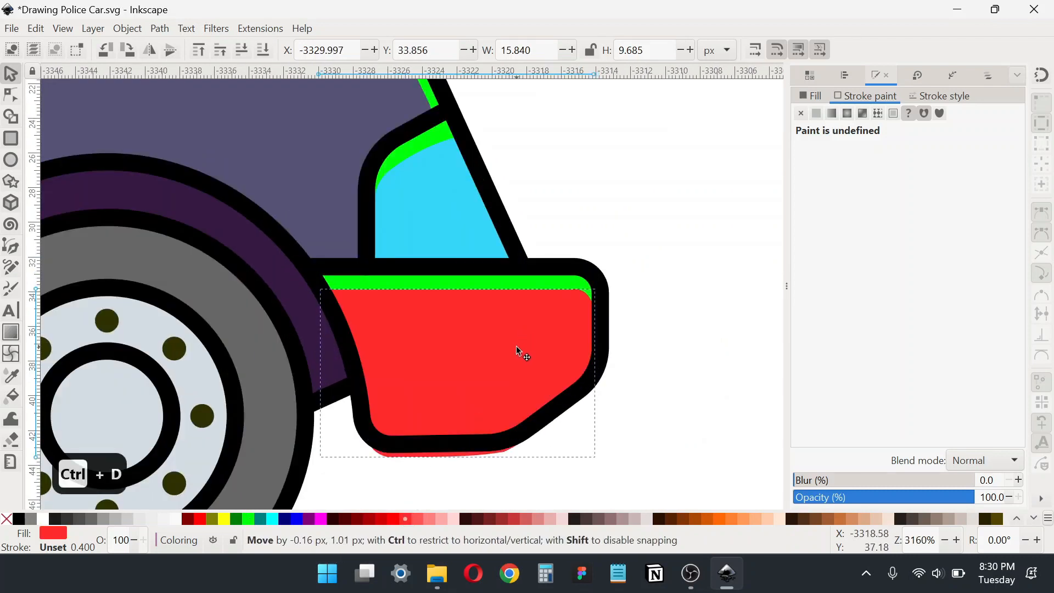
# Subtract the front bumper's red copy from the green one to leave a strip along its upper edge
pyautogui.keyDown('shift'); pyautogui.click(529, 299); pyautogui.keyUp('shift')
pyautogui.click(160, 28)
pyautogui.click(193, 123)
# Duplicate the dark rear body panel's fill as green and red copies, and shift the red one down about 1 px
pyautogui.scroll(-5, 628, 341)
pyautogui.moveTo(266, 332); pyautogui.dragTo(397, 367)
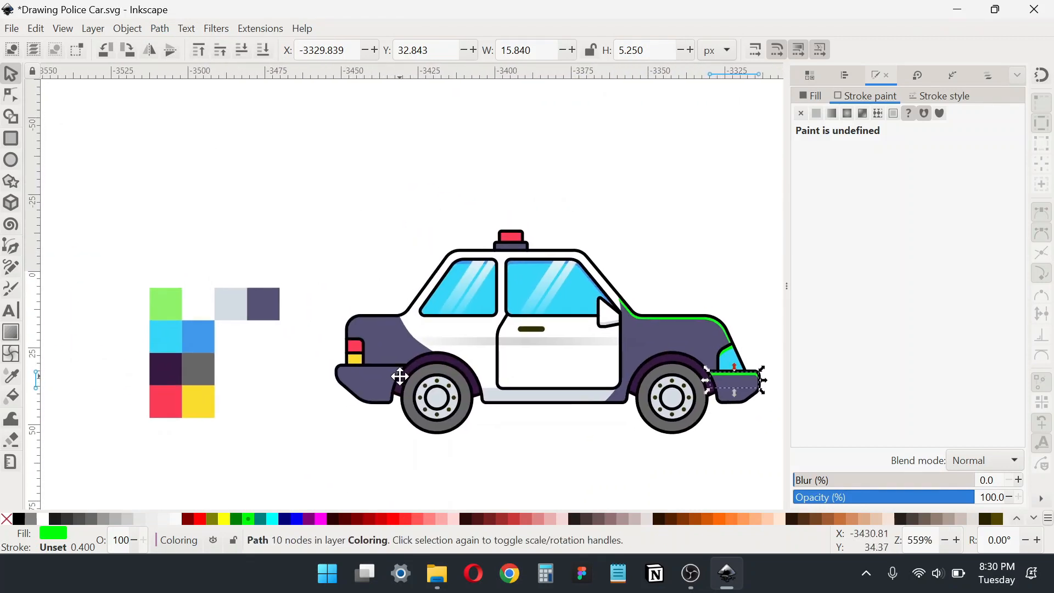
pyautogui.scroll(2, 386, 338)
pyautogui.scroll(2, 362, 317)
pyautogui.click(377, 233)
pyautogui.hotkey('ctrl', 'd')
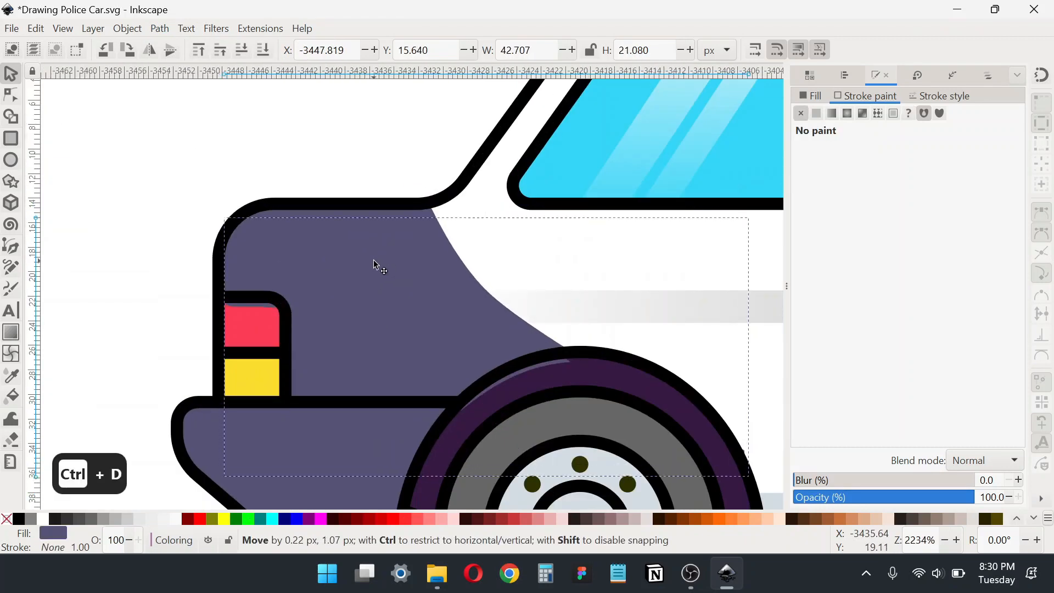
pyautogui.hotkey('ctrl', 'z')
pyautogui.hotkey('ctrl', 'z')
pyautogui.hotkey('ctrl', 'd')
pyautogui.click(407, 518)
pyautogui.moveTo(397, 274); pyautogui.dragTo(403, 286)
# Widen the rear panel's red copy to about 45.1 px and subtract it from the green copy
pyautogui.hscroll(2, 364, 301)
pyautogui.moveTo(711, 345); pyautogui.dragTo(740, 341)
pyautogui.scroll(3, 345, 201)
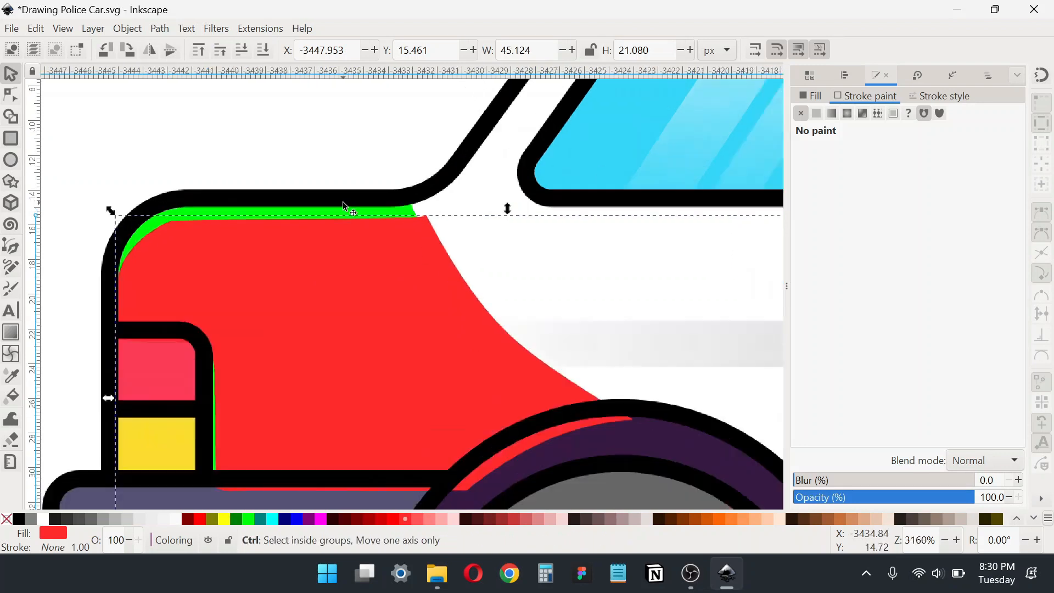
pyautogui.keyDown('shift'); pyautogui.click(347, 221); pyautogui.keyUp('shift')
pyautogui.click(160, 28)
pyautogui.click(184, 117)
# Break the rear panel's green remainder apart and delete the leftover pieces, keeping only the strip along the upper edge
pyautogui.click(168, 29)
pyautogui.click(211, 212)
pyautogui.scroll(-2, 398, 236)
pyautogui.press('Delete')
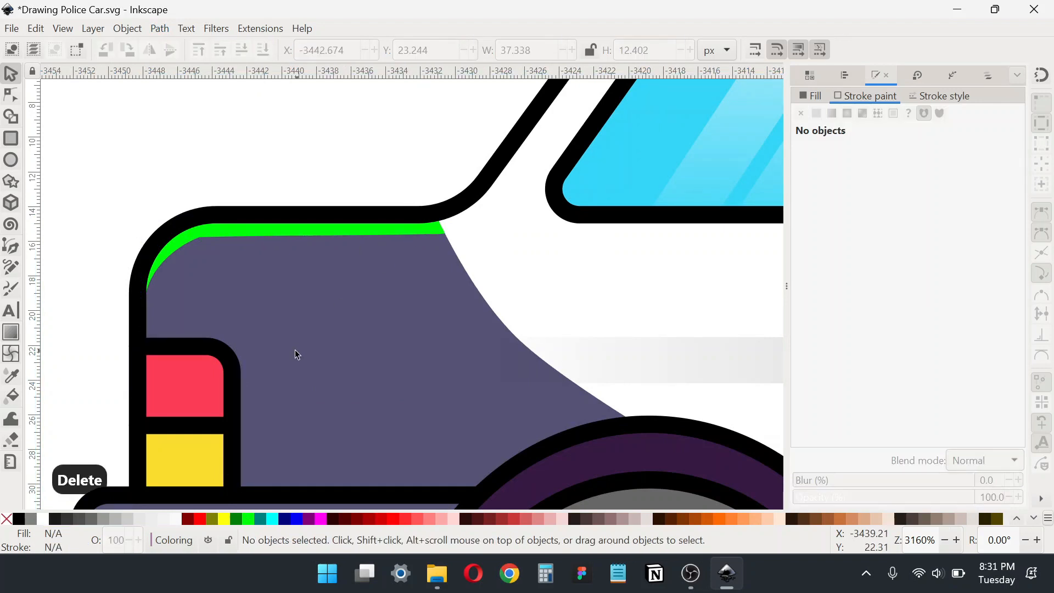
# Duplicate the rear bumper's fill as green and red copies, and shift the red one down about 1 px
pyautogui.moveTo(275, 441); pyautogui.dragTo(280, 305)
pyautogui.click(280, 307)
pyautogui.hotkey('ctrl', 'd')
pyautogui.click(248, 519)
pyautogui.hotkey('ctrl', 'd')
pyautogui.click(393, 519)
pyautogui.moveTo(411, 333); pyautogui.dragTo(417, 350)
# Subtract the rear bumper's red copy from the green one to leave a strip along its upper edge
pyautogui.keyDown('alt'); pyautogui.keyDown('shift'); pyautogui.click(411, 332); pyautogui.keyUp('shift'); pyautogui.keyUp('alt')
pyautogui.click(160, 28)
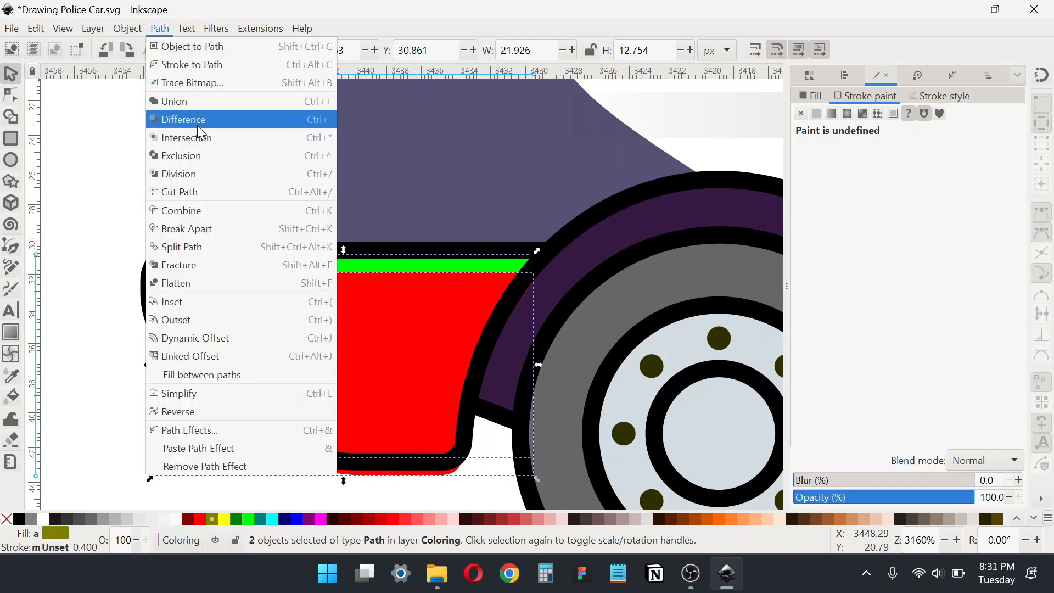
pyautogui.click(181, 121)
pyautogui.scroll(-2, 201, 386)
pyautogui.scroll(-1, 201, 387)
pyautogui.press('Escape')
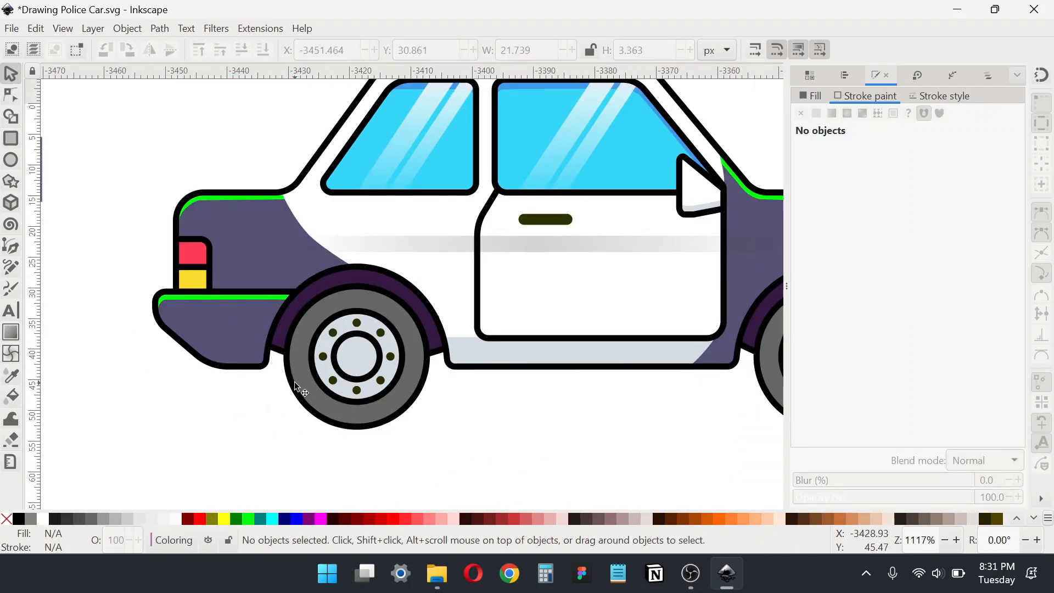
# Select all objects with the same green fill, recolor them white and set their opacity to 50%
pyautogui.scroll(2, 273, 318)
pyautogui.click(274, 352)
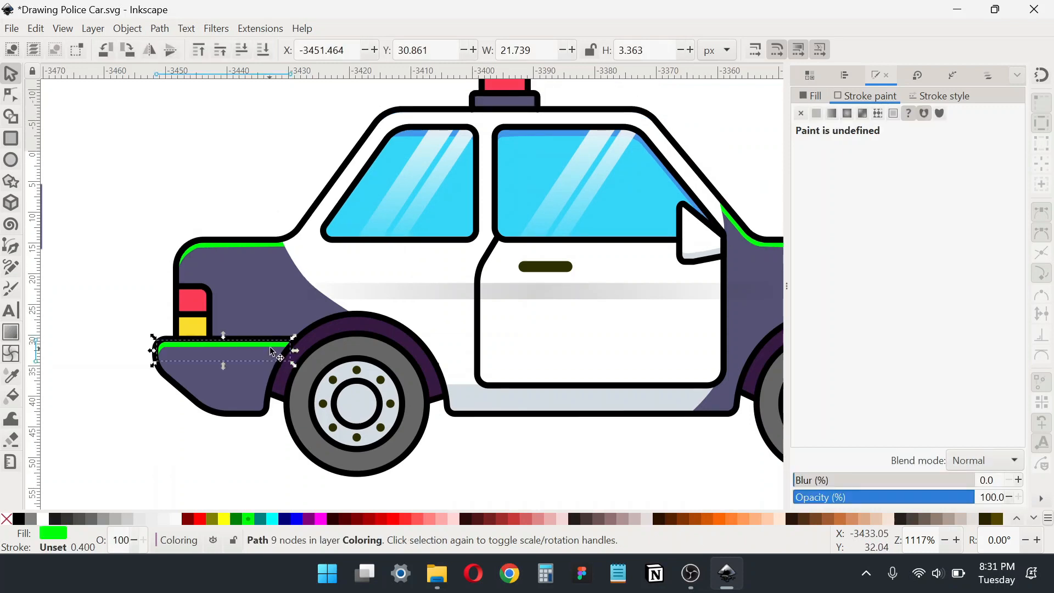
pyautogui.rightClick(273, 350)
pyautogui.moveTo(488, 190)
pyautogui.click(510, 208)
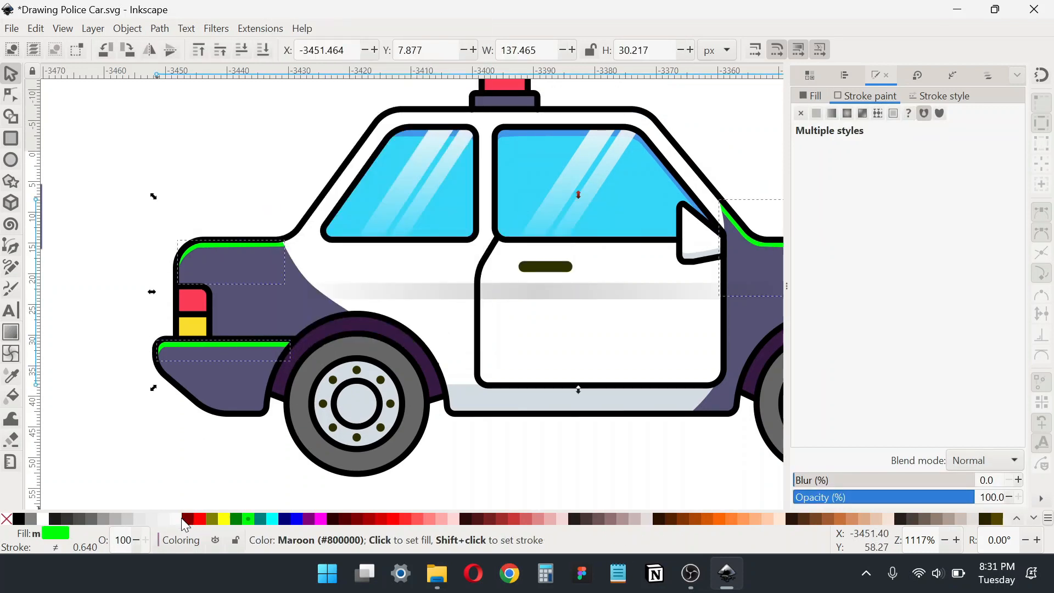
pyautogui.write('40')
pyautogui.press('Return')
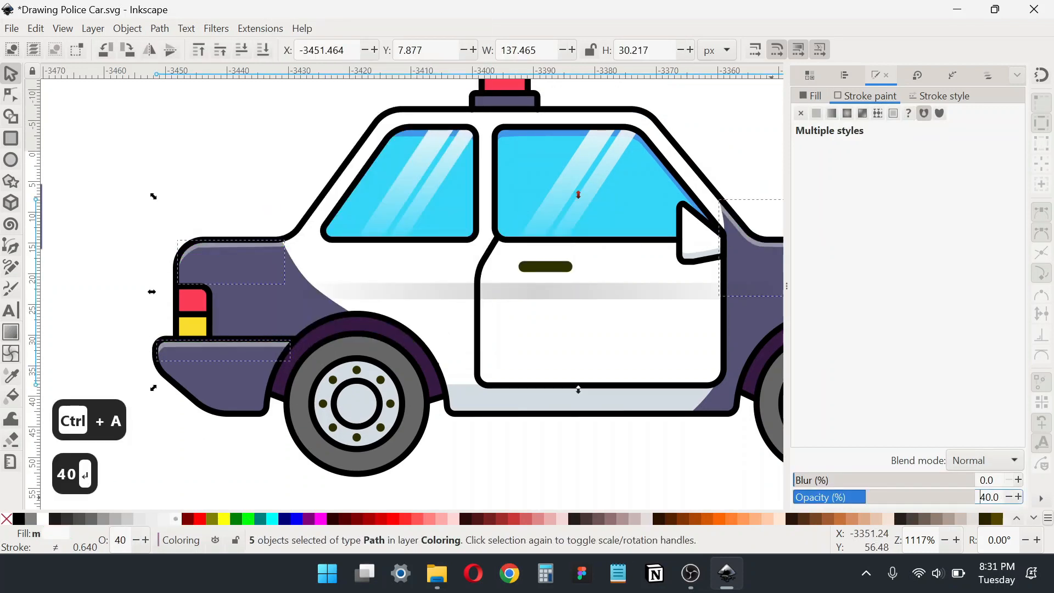
pyautogui.write('50')
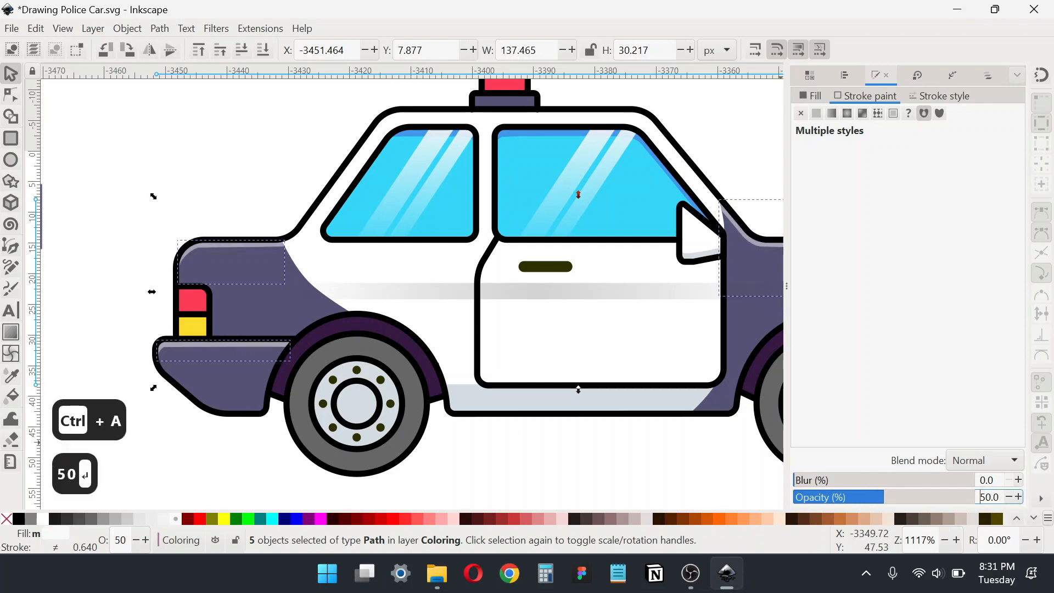
pyautogui.hscroll(5, 358, 377)
pyautogui.scroll(-1, 384, 419)
pyautogui.click(453, 450)
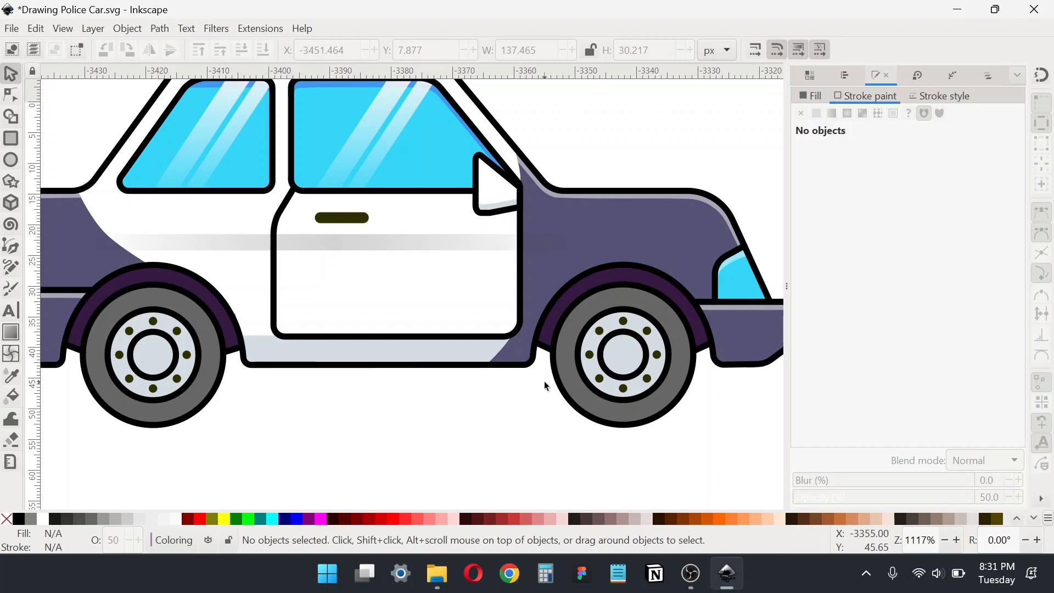
# Duplicate the front bumper's fill as a green copy and a red copy on top for its shading
pyautogui.hscroll(3, 654, 375)
pyautogui.scroll(1, 526, 348)
pyautogui.keyDown('ctrl'); pyautogui.click(527, 342); pyautogui.keyUp('ctrl')
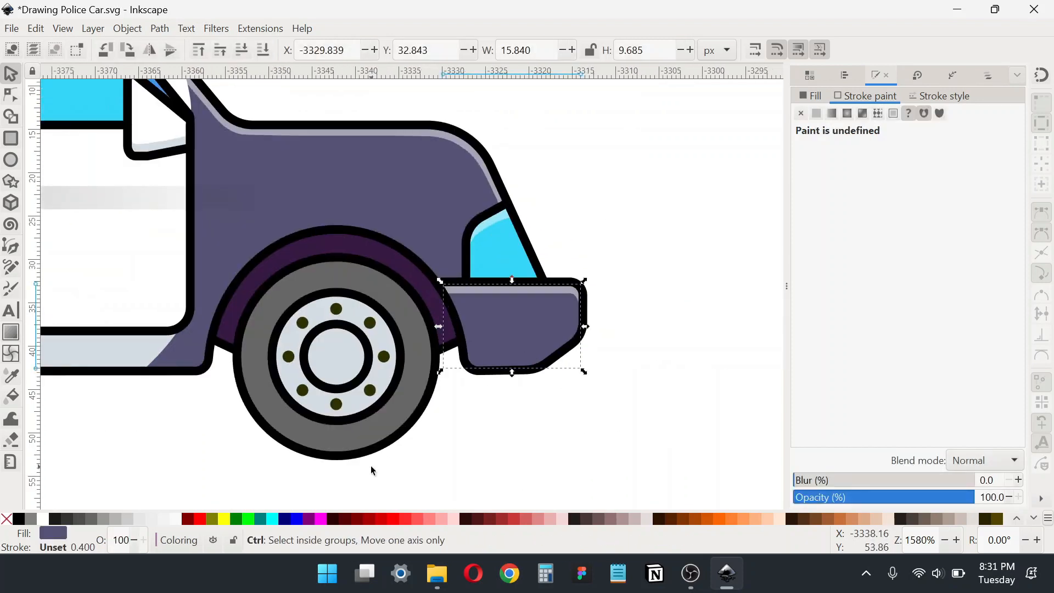
pyautogui.hotkey('ctrl', 'd')
pyautogui.click(248, 519)
pyautogui.hotkey('ctrl', 'd')
pyautogui.click(406, 519)
# Widen the front bumper's red copy to about 17.4 px and raise it about 2.7 px
pyautogui.scroll(2, 528, 332)
pyautogui.moveTo(528, 331); pyautogui.dragTo(514, 306)
pyautogui.moveTo(624, 284); pyautogui.dragTo(652, 281)
pyautogui.moveTo(529, 296); pyautogui.dragTo(526, 285)
# Subtract the red copy from the front bumper's green one and delete the stray nodes along the wheel-side edge
pyautogui.keyDown('shift'); pyautogui.click(516, 378); pyautogui.keyUp('shift')
pyautogui.click(160, 29)
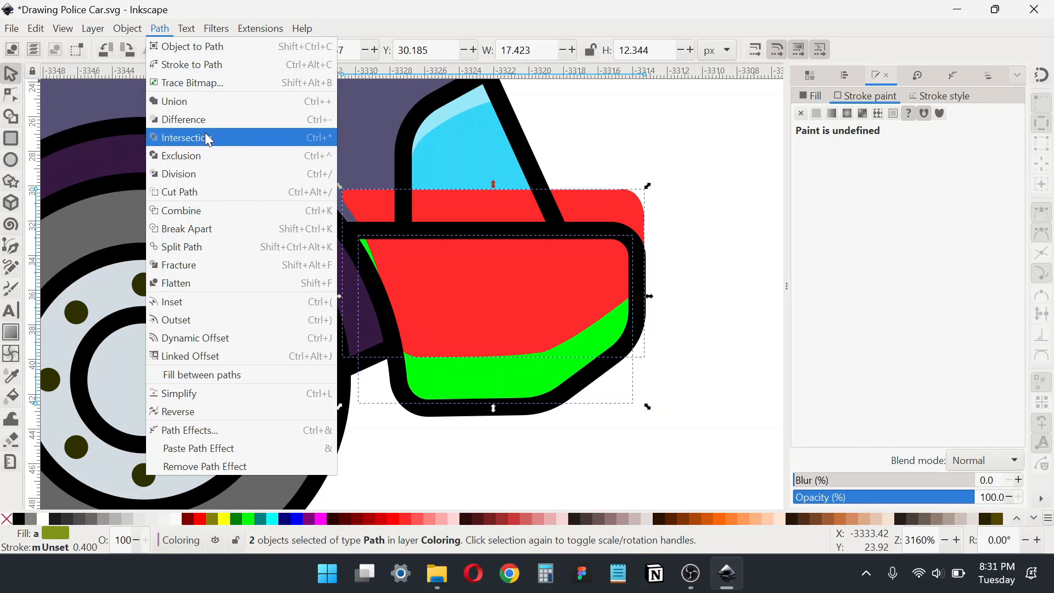
pyautogui.click(206, 134)
pyautogui.click(11, 95)
pyautogui.click(367, 273)
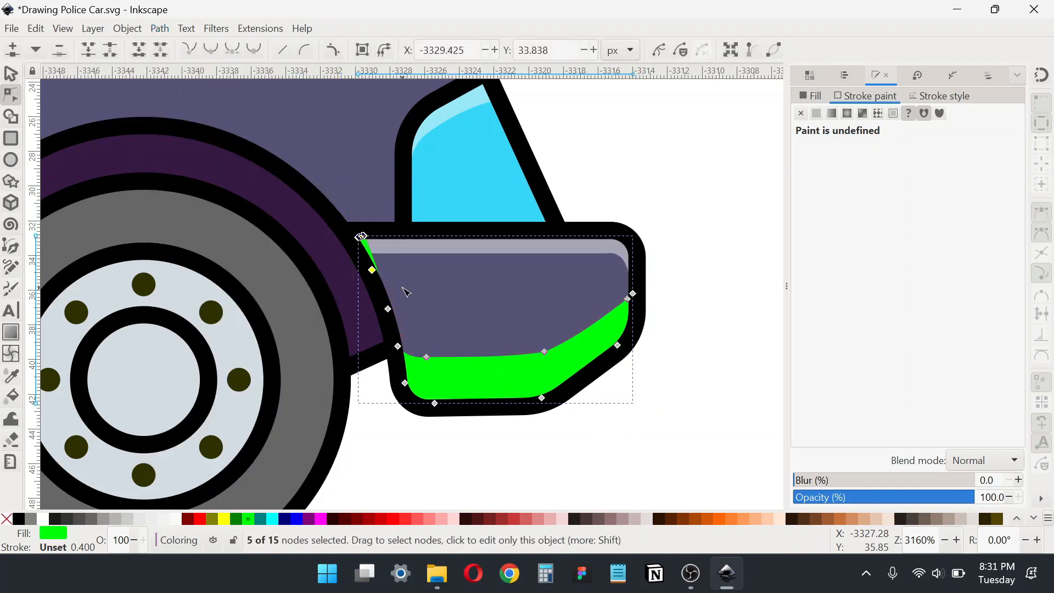
pyautogui.press('Delete')
pyautogui.click(11, 73)
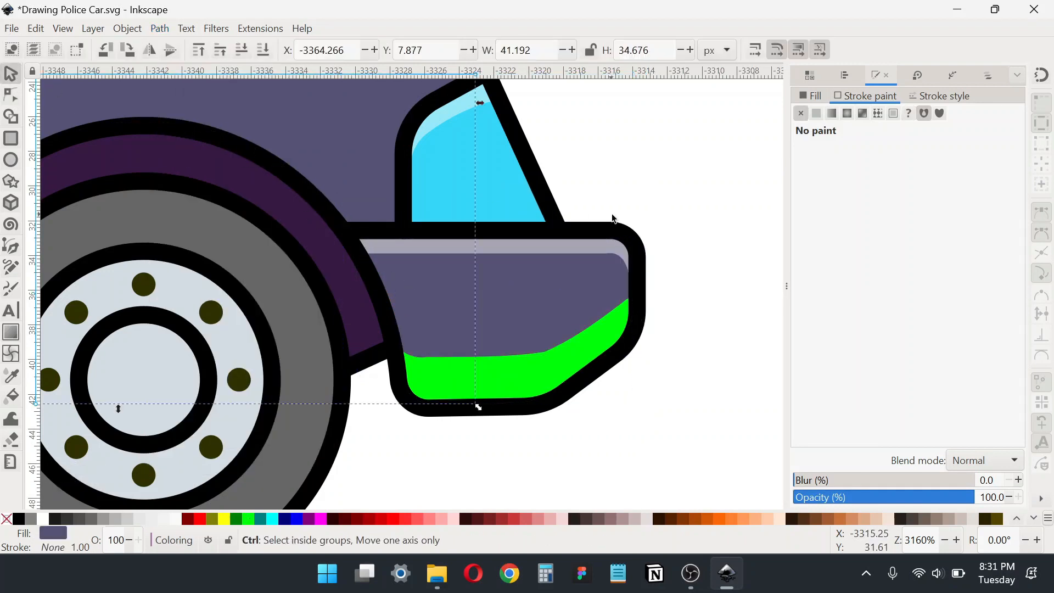
# Duplicate the rear bumper's fill as green and red copies, and shift the red one up and slightly toward the wheel
pyautogui.press('5')
pyautogui.scroll(5, 432, 257)
pyautogui.click(432, 278)
pyautogui.hotkey('ctrl', 'd')
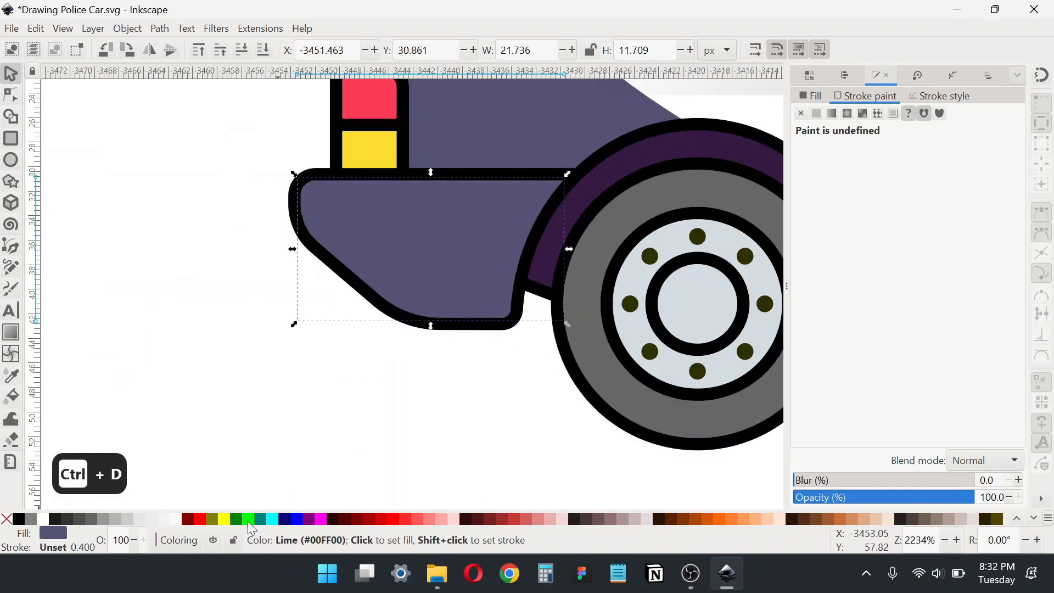
pyautogui.click(250, 522)
pyautogui.hotkey('ctrl', 'd')
pyautogui.click(406, 519)
pyautogui.moveTo(437, 274); pyautogui.dragTo(447, 228)
# Subtract the red copy from the rear bumper's green one and delete the leftover nodes near the wheel arch
pyautogui.keyDown('shift'); pyautogui.click(437, 294); pyautogui.keyUp('shift')
pyautogui.click(160, 28)
pyautogui.click(181, 119)
pyautogui.click(11, 94)
pyautogui.moveTo(494, 134); pyautogui.dragTo(609, 263)
pyautogui.press('Delete')
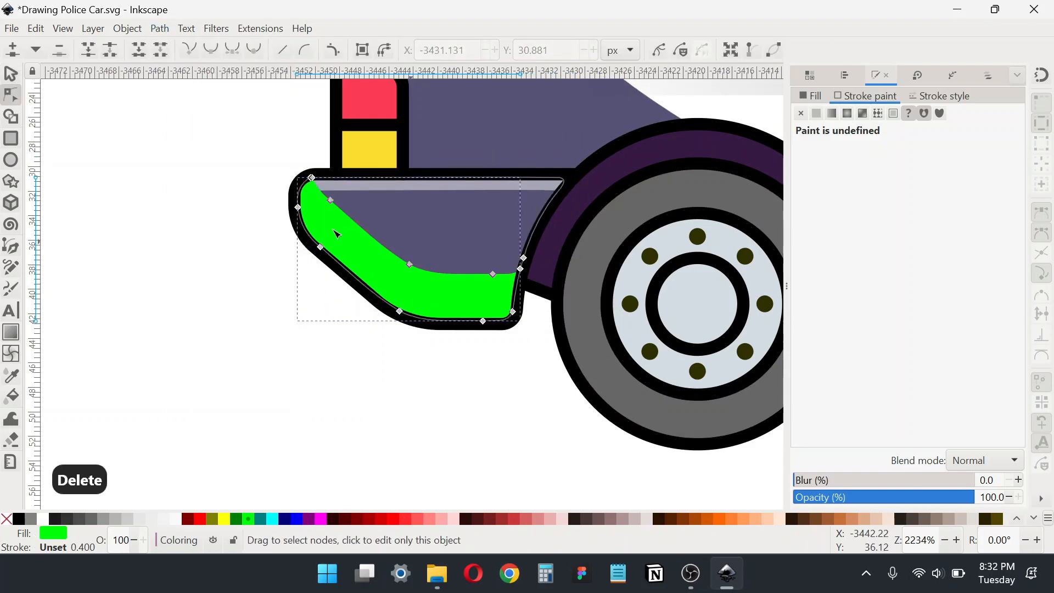
pyautogui.click(11, 73)
# Fill the rear bumper's green shading shape with near-black gray and set its opacity to 50%
pyautogui.click(170, 241)
pyautogui.scroll(-2, 208, 260)
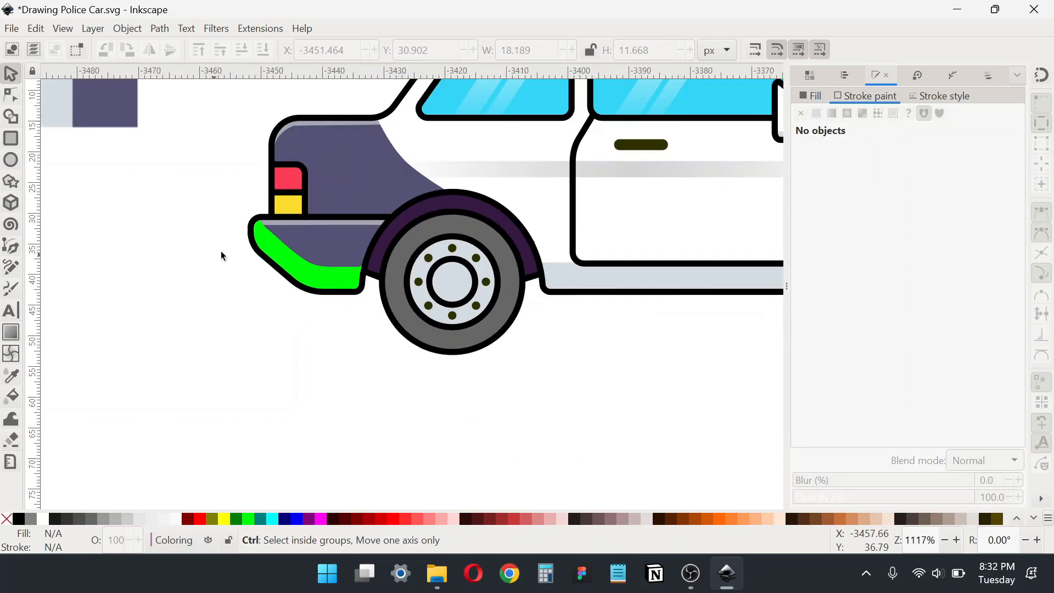
pyautogui.click(287, 264)
pyautogui.scroll(3, 266, 234)
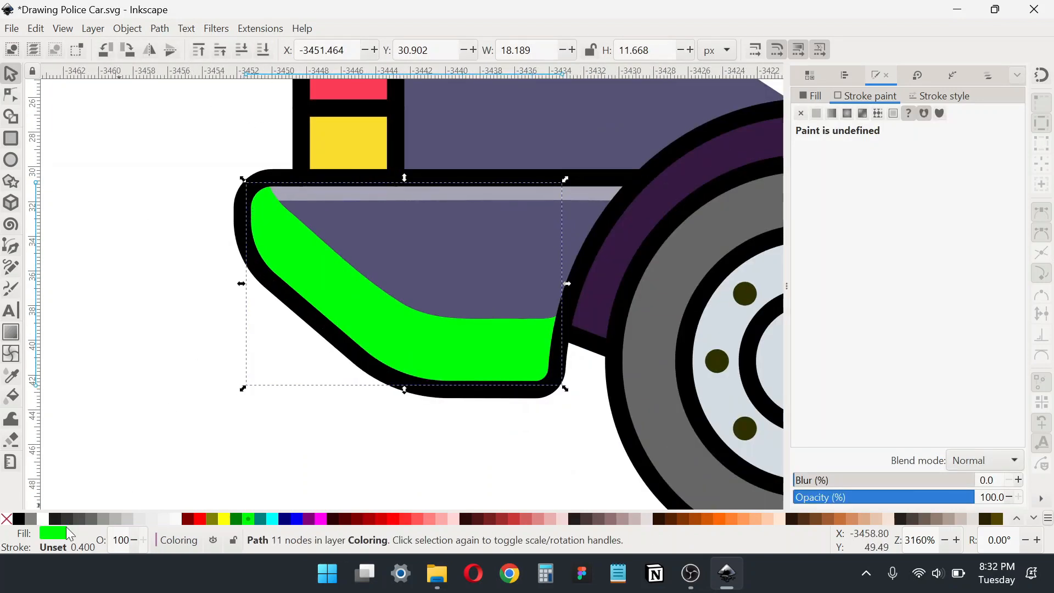
pyautogui.click(61, 522)
pyautogui.click(181, 360)
pyautogui.click(462, 353)
pyautogui.click(996, 497)
pyautogui.hotkey('ctrl', 'a')
pyautogui.write('50')
pyautogui.scroll(-3, 385, 379)
pyautogui.scroll(3, 378, 380)
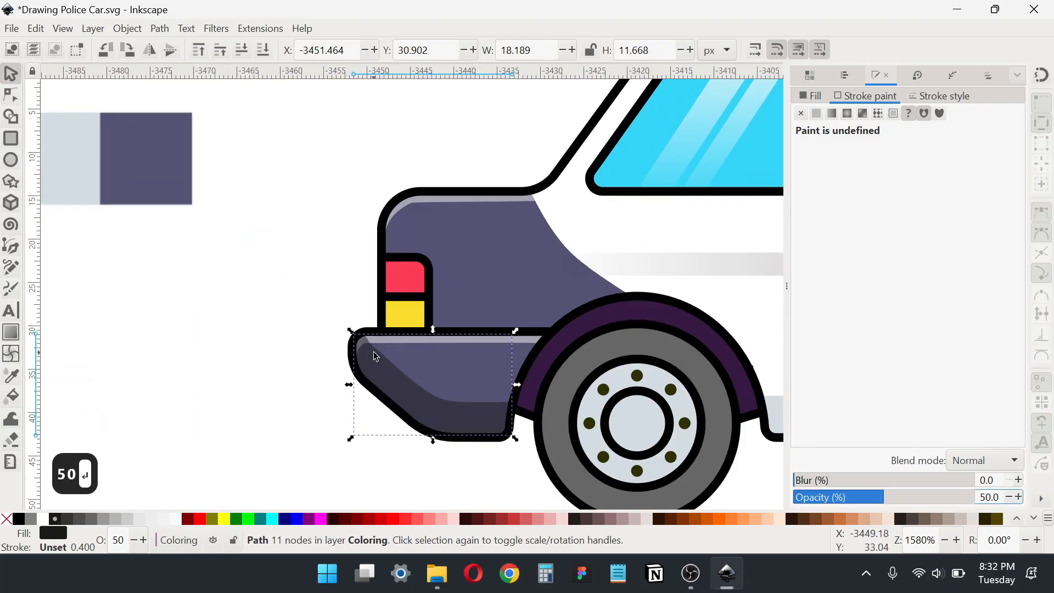
# Subtract a duplicate of the rear bumper's highlight strip from the dark shading so the two no longer overlap
pyautogui.scroll(-2, 378, 380)
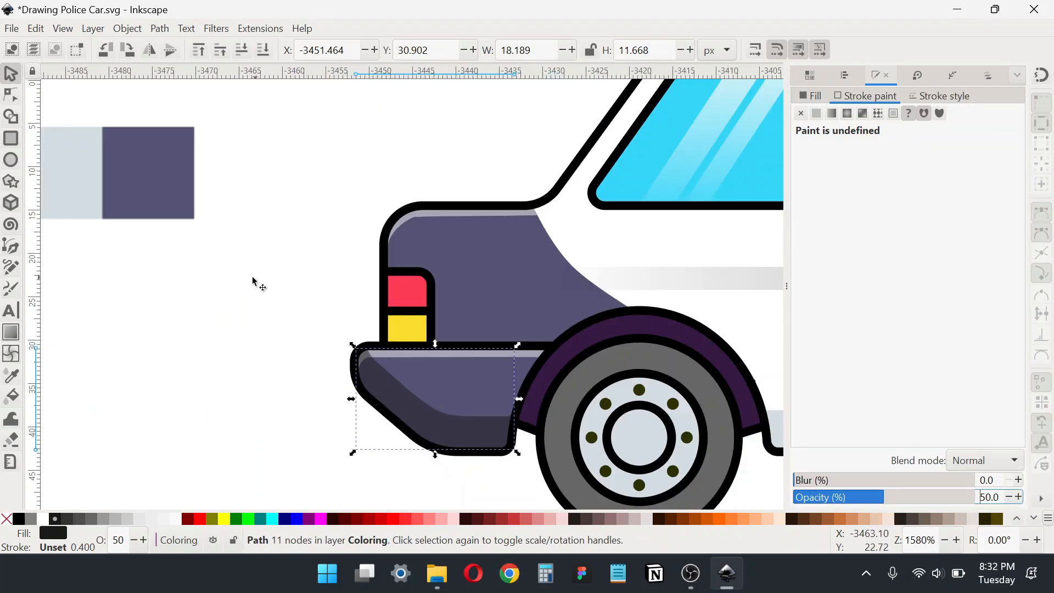
pyautogui.scroll(1, 419, 363)
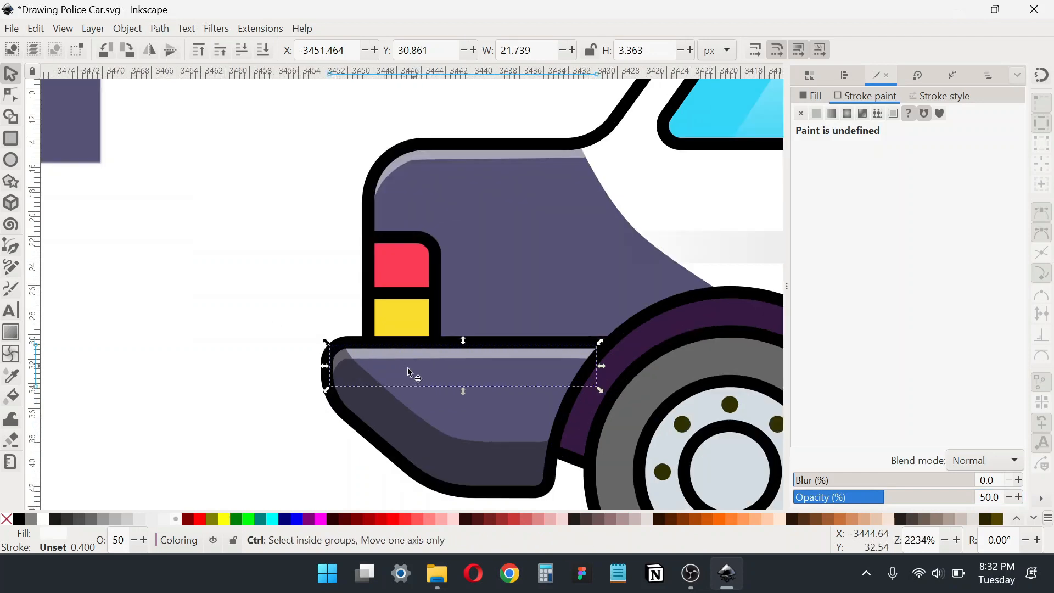
pyautogui.click(280, 377)
pyautogui.click(379, 380)
pyautogui.hotkey('ctrl', 'd')
pyautogui.keyDown('shift'); pyautogui.click(364, 400); pyautogui.keyUp('shift')
pyautogui.click(159, 28)
pyautogui.click(174, 122)
pyautogui.click(153, 360)
pyautogui.scroll(-4, 183, 357)
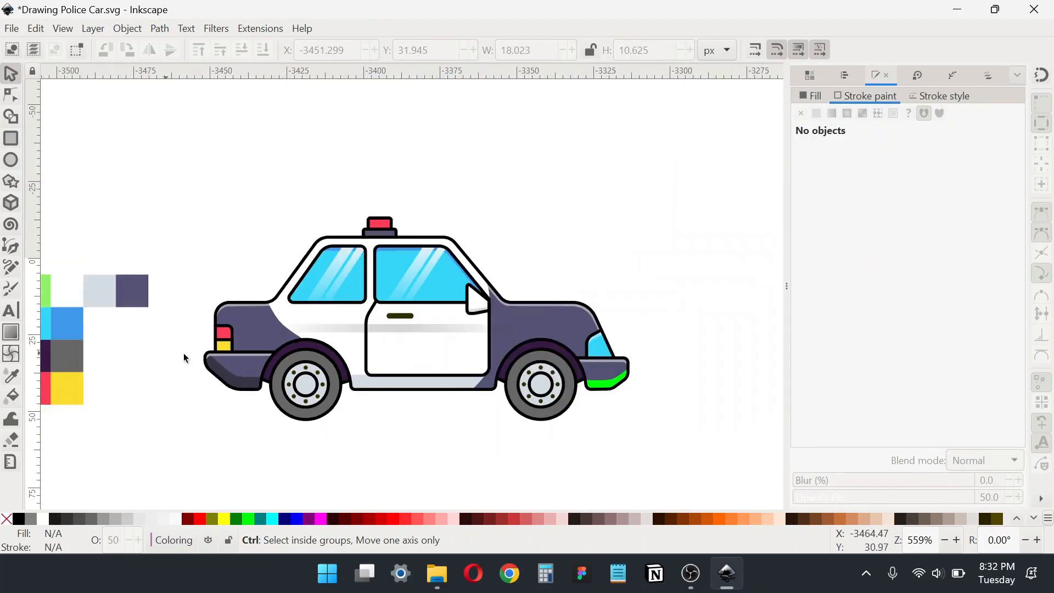
# Fill the front bumper's green shading shape with near-black gray and set its opacity to 50%
pyautogui.scroll(3, 568, 362)
pyautogui.click(403, 410)
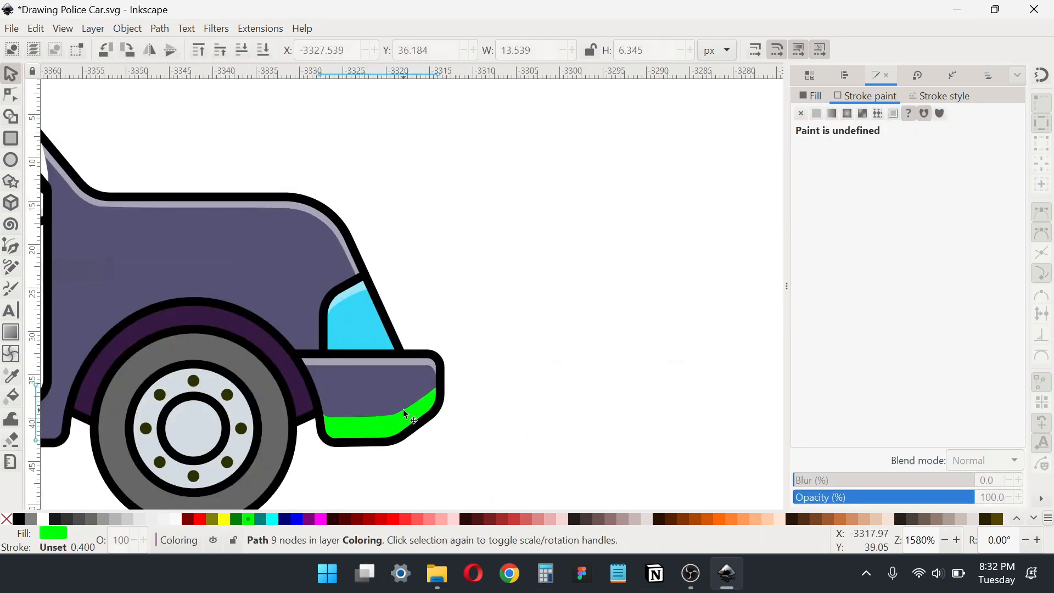
pyautogui.click(54, 520)
pyautogui.write('50')
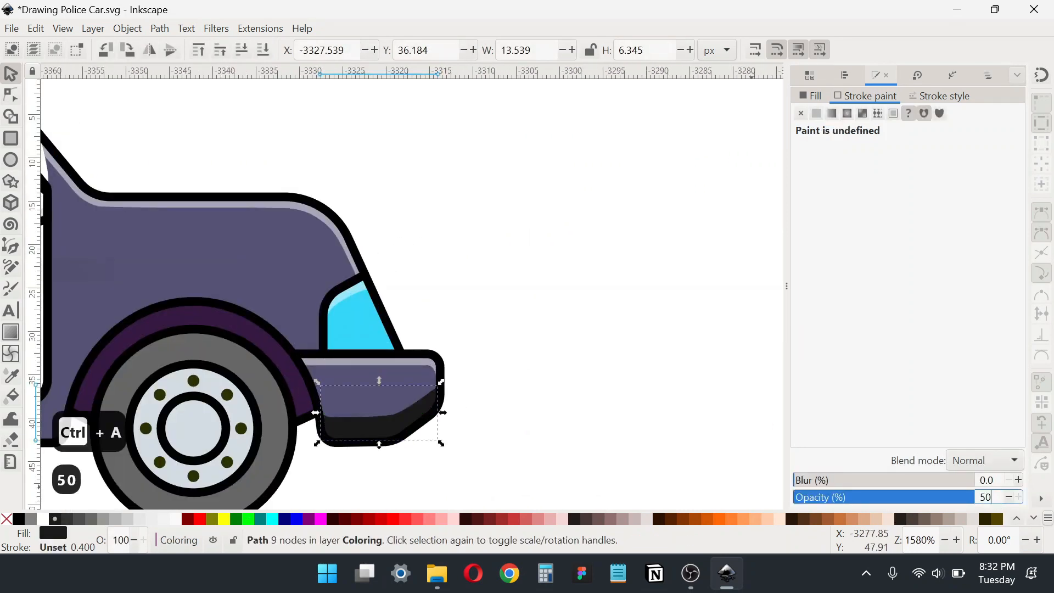
pyautogui.press('Return')
pyautogui.scroll(-3, 734, 372)
pyautogui.press('Escape')
# Draw a closed Bezier shape over the upper part of the rear tire, with yellow fill and no stroke
pyautogui.scroll(3, 231, 370)
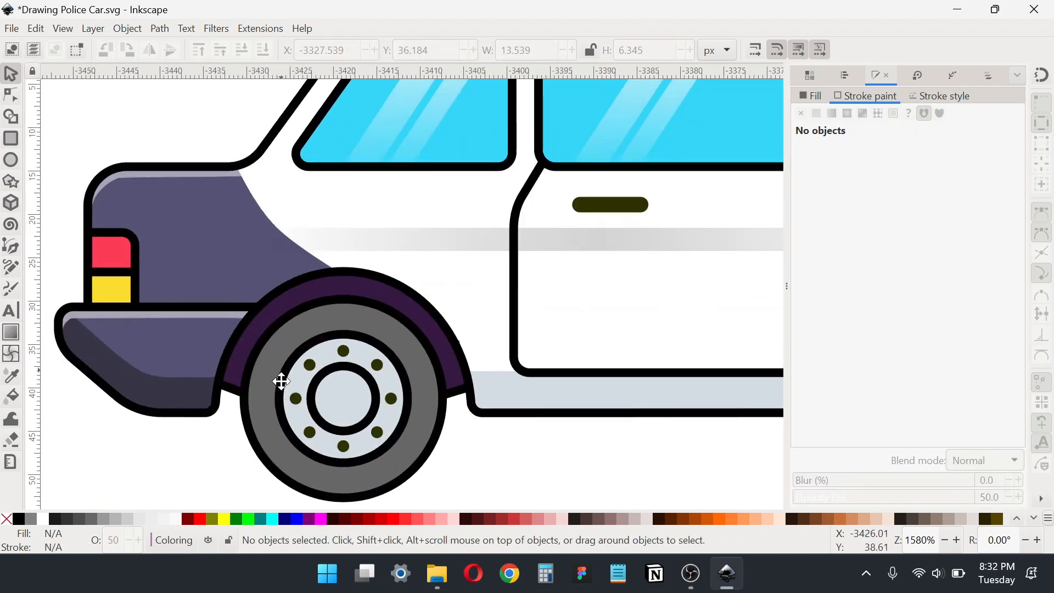
pyautogui.press('b')
pyautogui.click(238, 358)
pyautogui.click(292, 396)
pyautogui.click(463, 363)
pyautogui.click(374, 298)
pyautogui.click(279, 315)
pyautogui.click(237, 358)
pyautogui.click(224, 518)
pyautogui.hotkey('ctrl', 'shift', 'f')
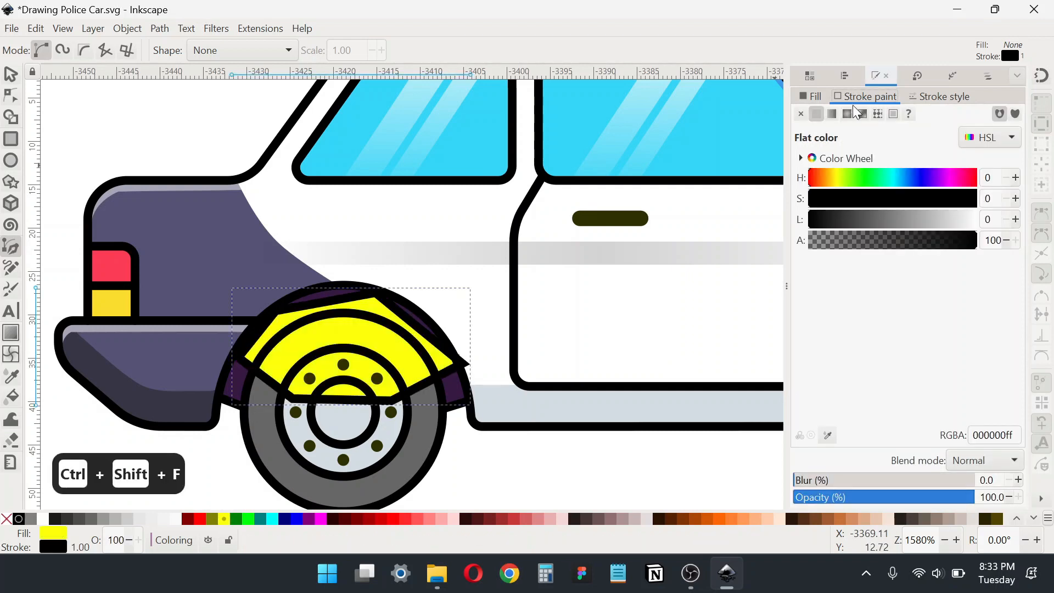
pyautogui.press('Escape')
# Duplicate the rear tire's fill and intersect it with the yellow shape to get a band over the tire's upper part
pyautogui.click(11, 73)
pyautogui.click(386, 339)
pyautogui.hotkey('ctrl', 'd')
pyautogui.keyDown('shift'); pyautogui.click(362, 305); pyautogui.keyUp('shift')
pyautogui.click(160, 28)
pyautogui.click(176, 121)
pyautogui.scroll(-2, 187, 319)
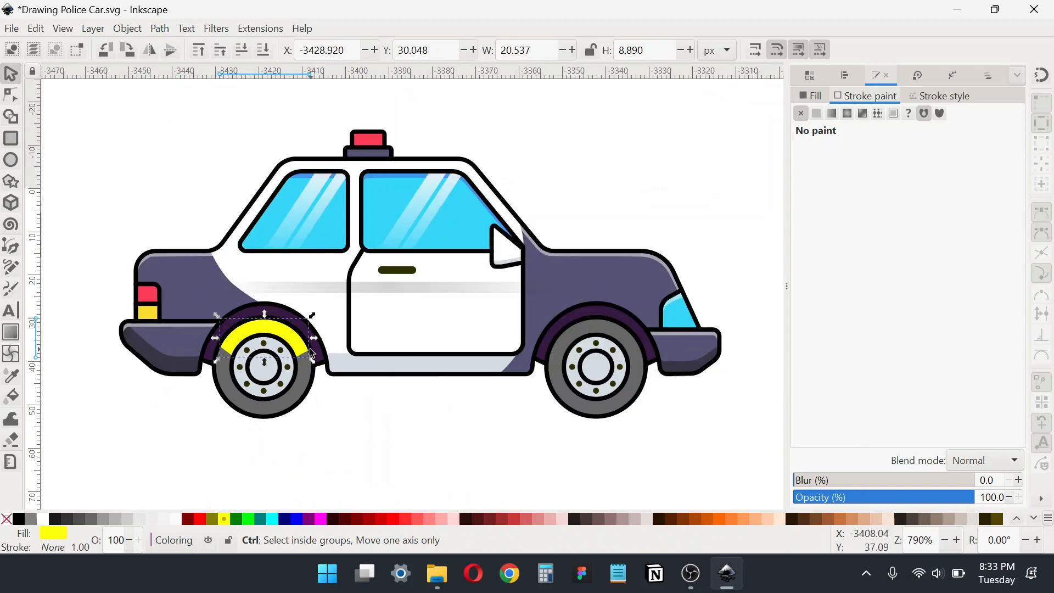
# Fill the yellow band on the rear tire with near-black gray and set its opacity to 40%
pyautogui.hscroll(-5, 190, 389)
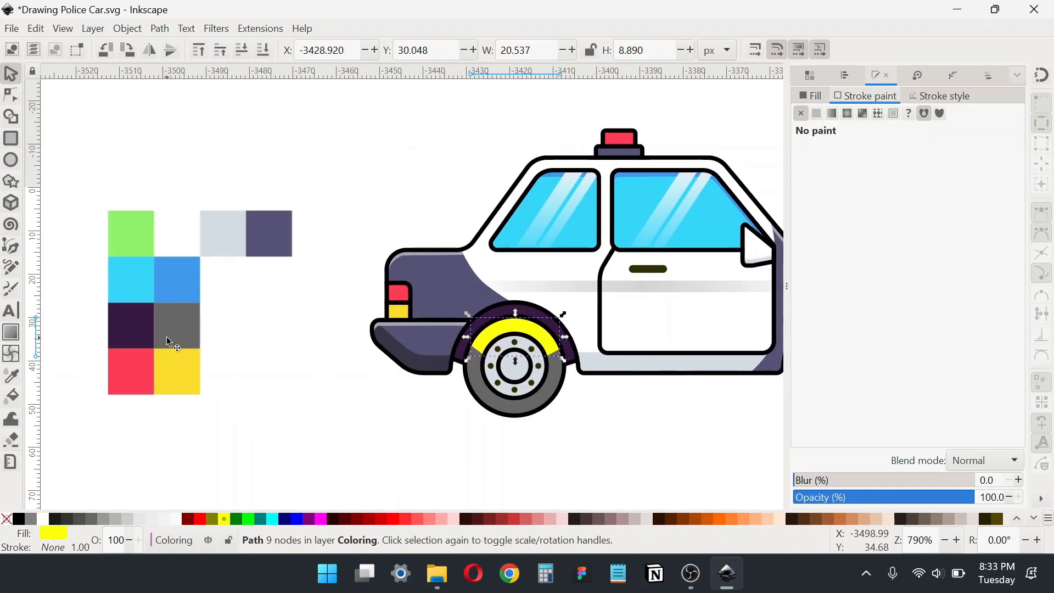
pyautogui.hscroll(3, 181, 418)
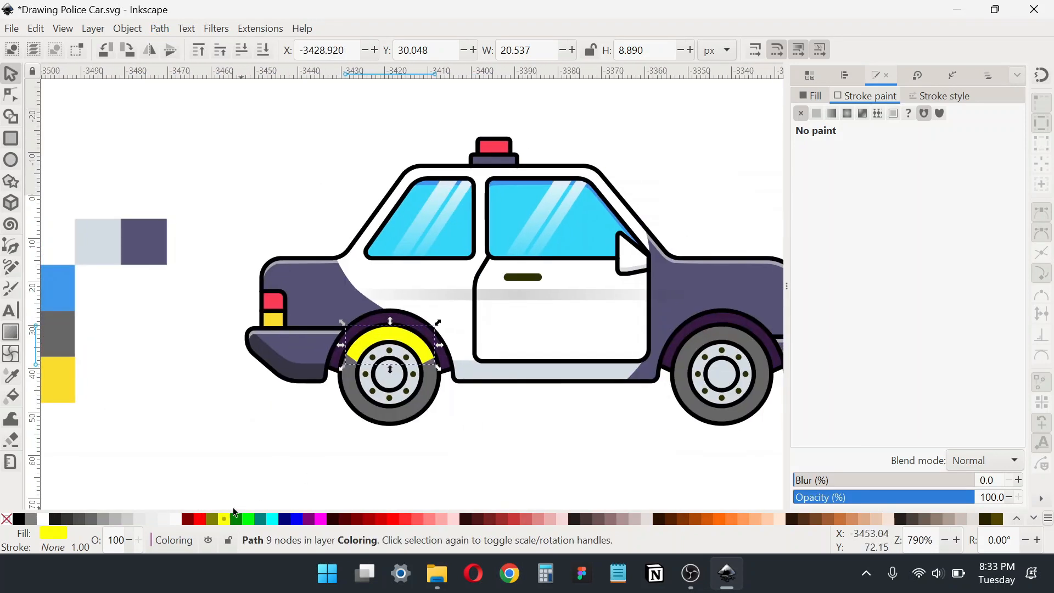
pyautogui.click(52, 519)
pyautogui.click(994, 497)
pyautogui.hotkey('ctrl', 'a')
pyautogui.write('40')
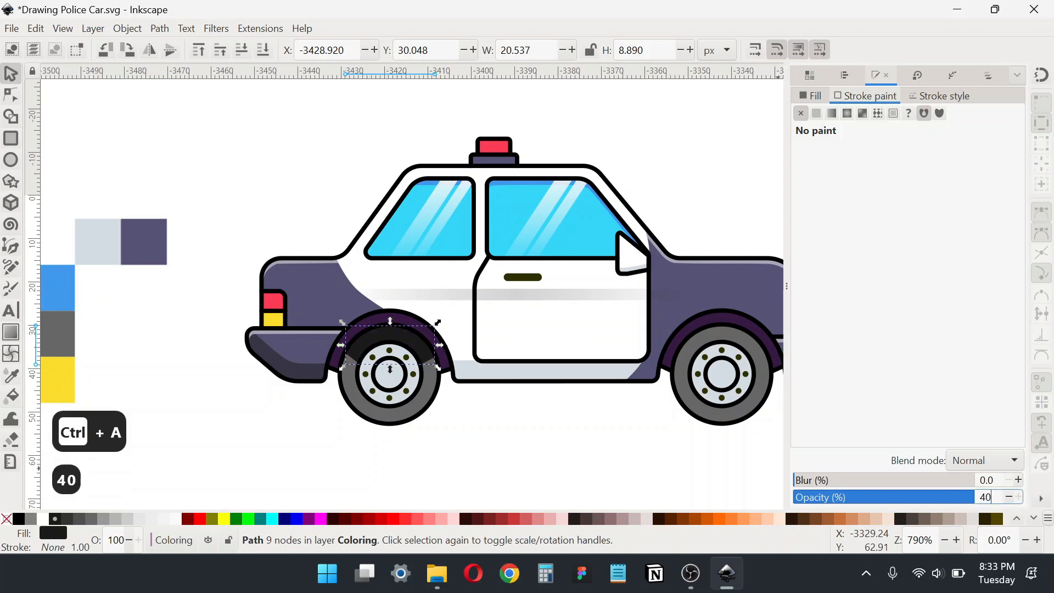
pyautogui.press('Return')
# Duplicate the rear tire's shading band and place the copy over the upper part of the front tire
pyautogui.hscroll(2, 532, 372)
pyautogui.hotkey('ctrl', 'd')
pyautogui.moveTo(330, 370); pyautogui.dragTo(660, 365)
pyautogui.click(552, 448)
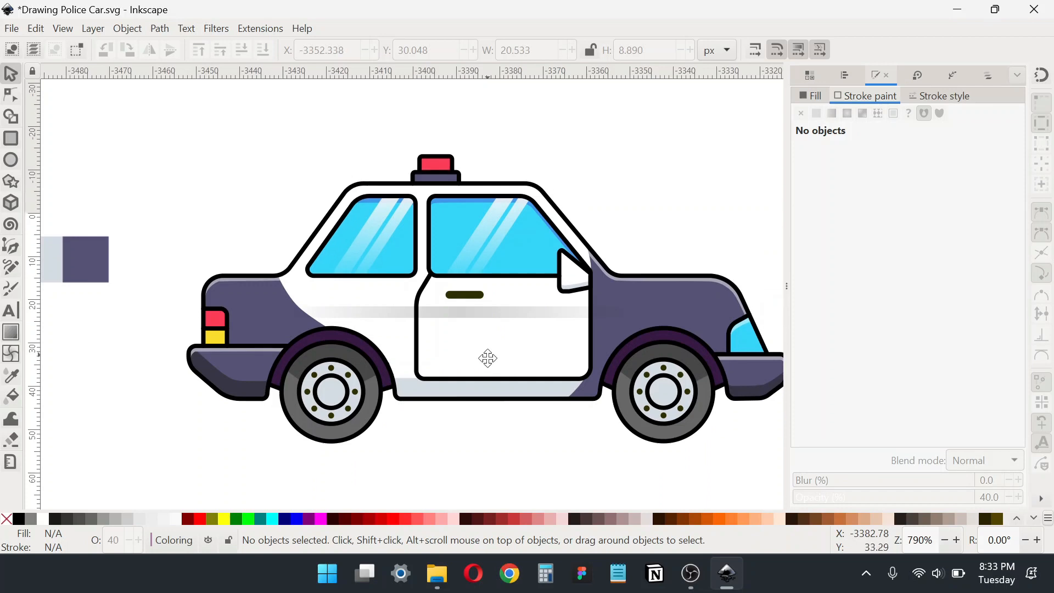
pyautogui.moveTo(480, 340); pyautogui.dragTo(488, 333)
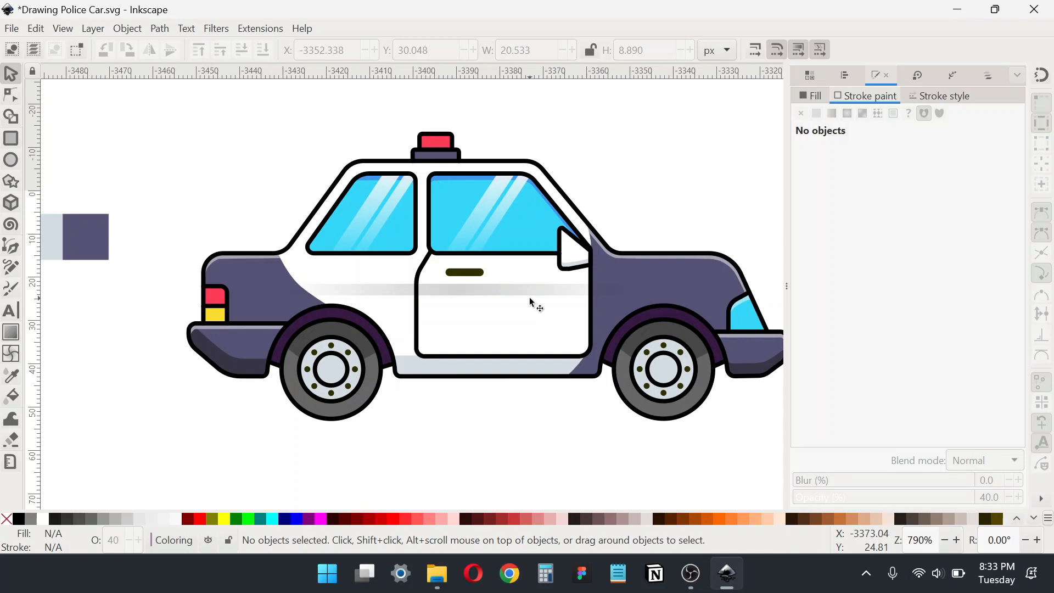
# Draw a small ellipse with radii of about 1.05 by 0.96 px on the rear wheel's hub
pyautogui.scroll(2, 318, 373)
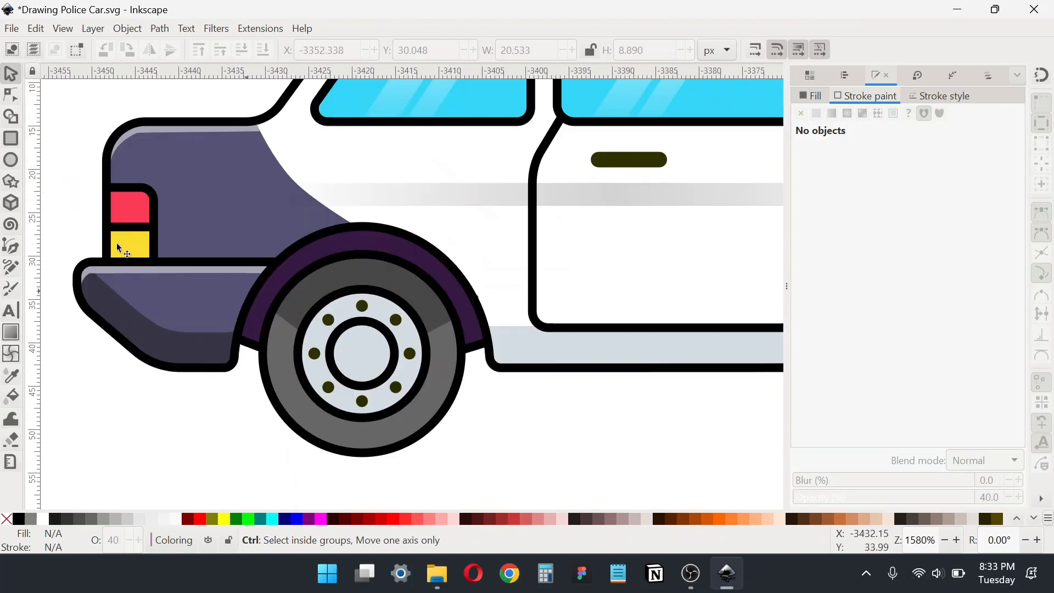
pyautogui.press('e')
pyautogui.scroll(3, 287, 301)
pyautogui.moveTo(288, 301); pyautogui.dragTo(339, 349)
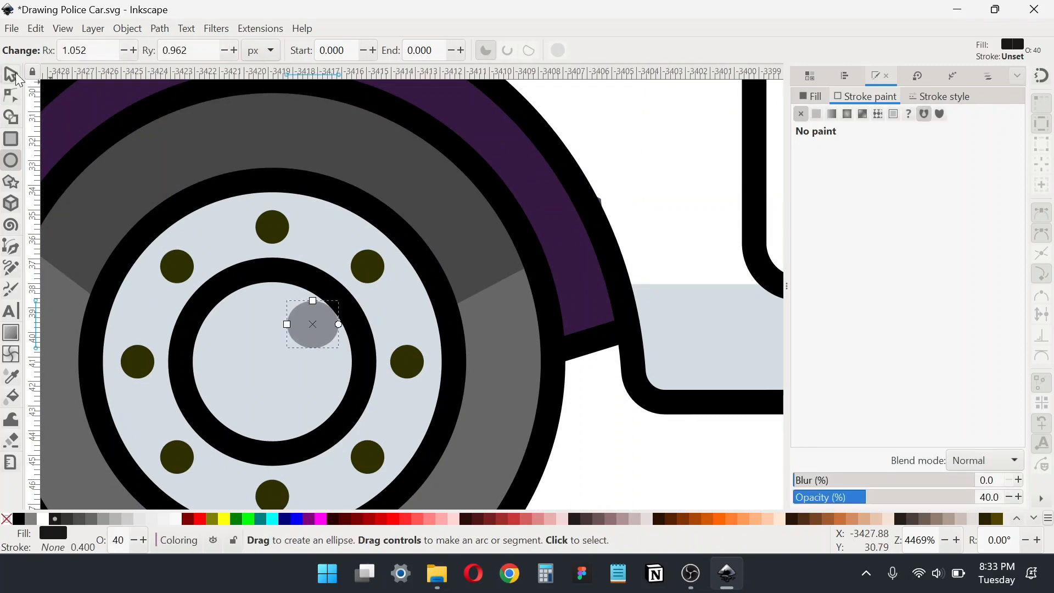
# Reshape the small ellipse on the rear wheel's hub to about 2.2 px across and position it inside the hub's upper right
pyautogui.press('s')
pyautogui.click(326, 316)
pyautogui.moveTo(341, 299); pyautogui.dragTo(357, 325)
pyautogui.moveTo(318, 319); pyautogui.dragTo(311, 315)
pyautogui.press('Escape')
pyautogui.click(318, 332)
pyautogui.moveTo(331, 351); pyautogui.dragTo(335, 363)
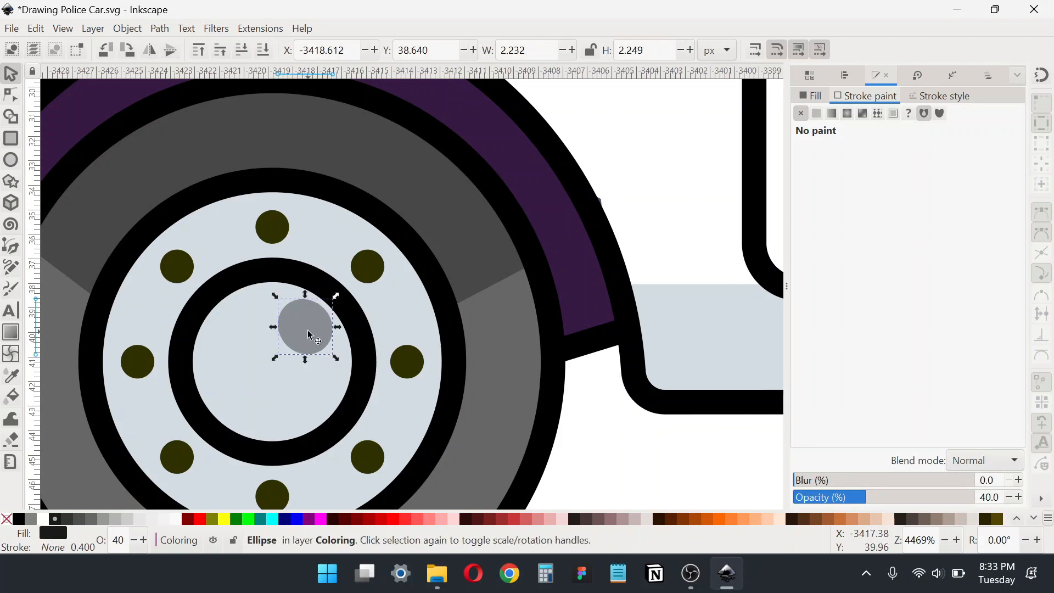
# Fill the rear hub's small ellipse with near-white and set its opacity to 100%
pyautogui.click(176, 519)
pyautogui.scroll(-3, 184, 405)
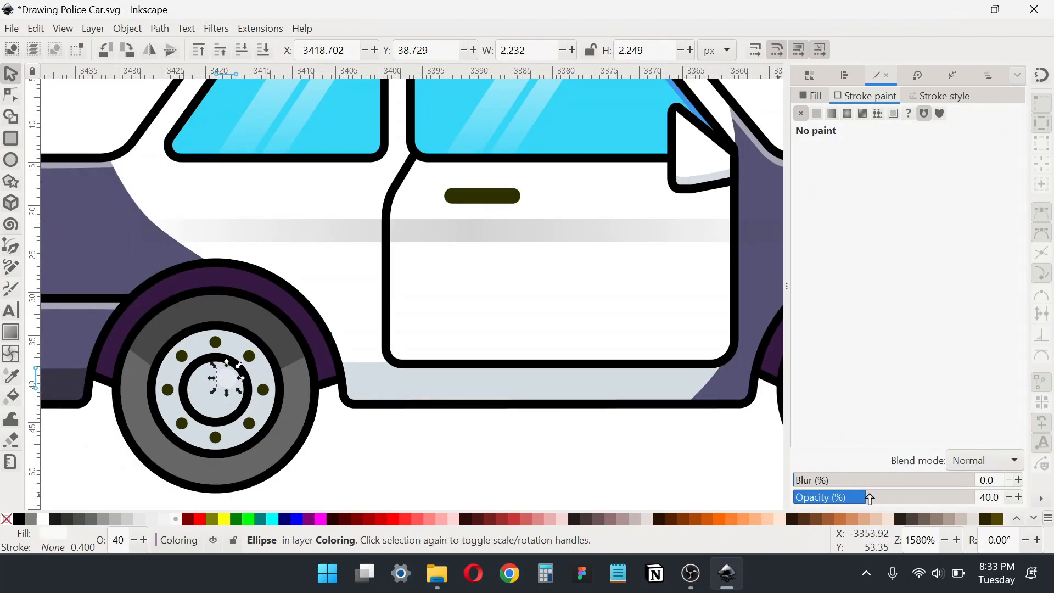
pyautogui.moveTo(870, 498); pyautogui.dragTo(975, 498)
# Duplicate the rear hub's highlight and place the copy at the same spot on the front wheel's hub
pyautogui.hscroll(5, 294, 371)
pyautogui.hotkey('ctrl', 'd')
pyautogui.moveTo(83, 376); pyautogui.dragTo(748, 371)
pyautogui.scroll(-4, 473, 382)
pyautogui.press('Escape')
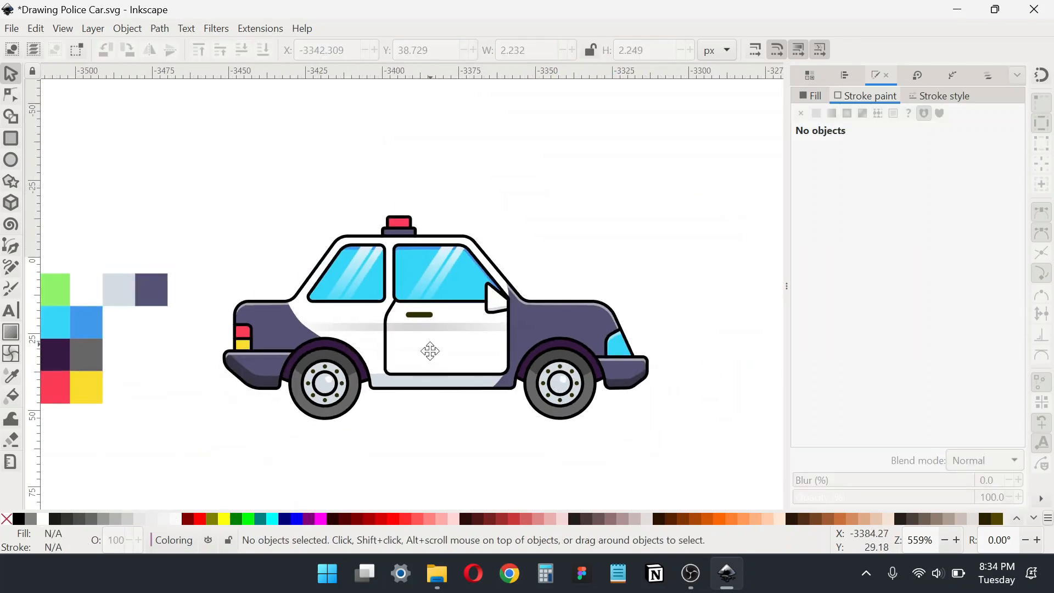
pyautogui.moveTo(431, 351); pyautogui.dragTo(466, 370)
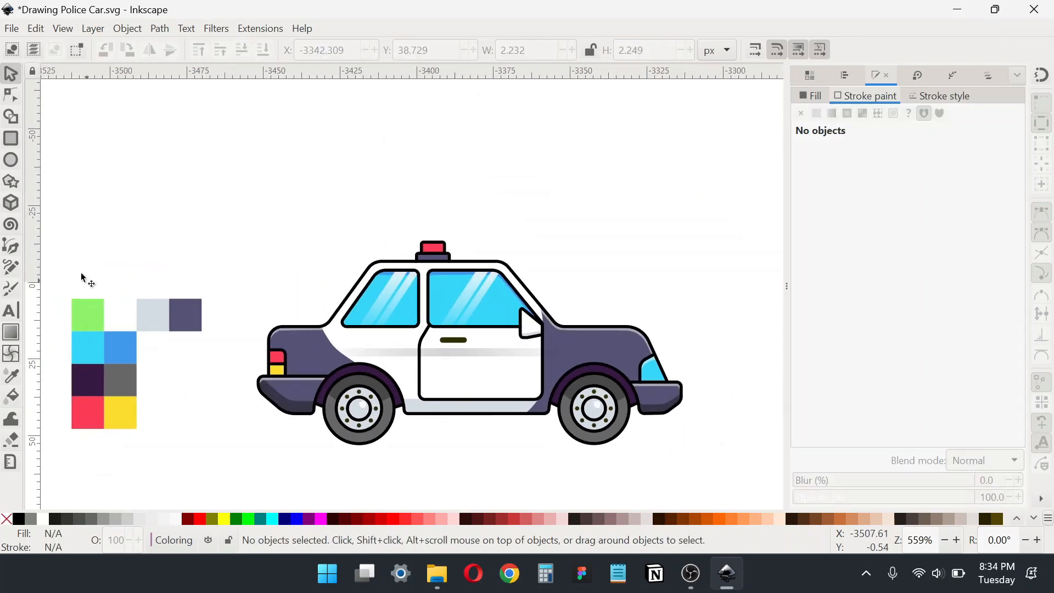
# Add the text "POLICE" above the car and set its font to Roboto Slab Bold
pyautogui.click(573, 252)
pyautogui.write('POLICE')
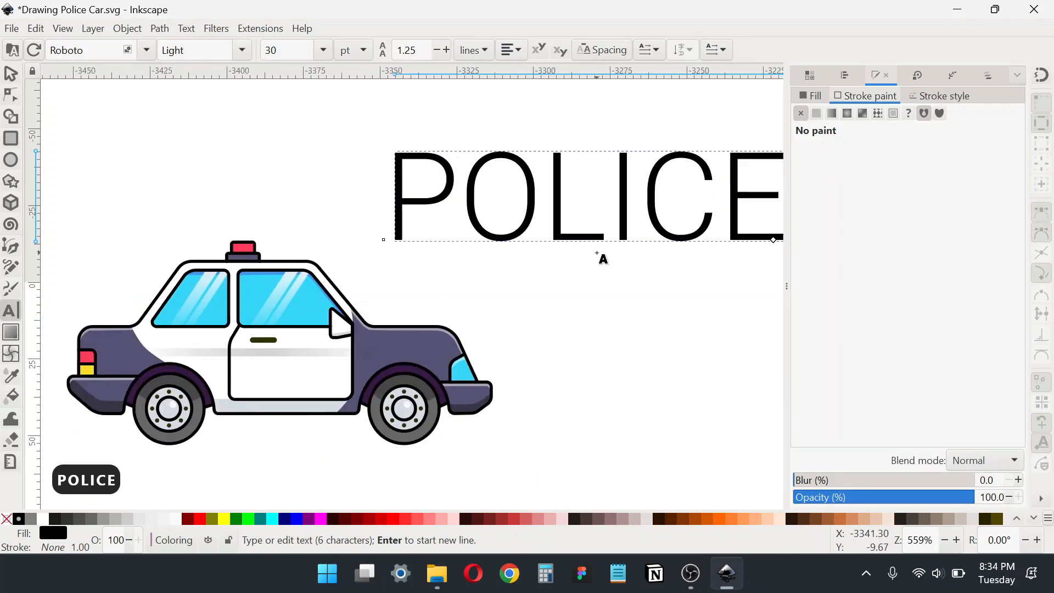
pyautogui.hotkey('ctrl', 'a')
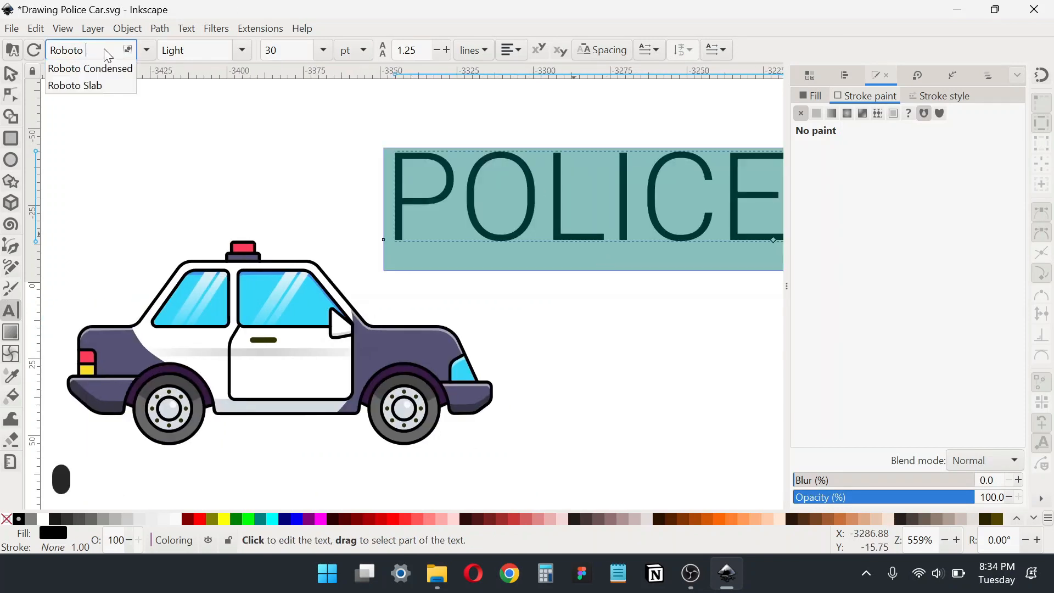
pyautogui.click(112, 65)
pyautogui.click(242, 51)
pyautogui.click(206, 130)
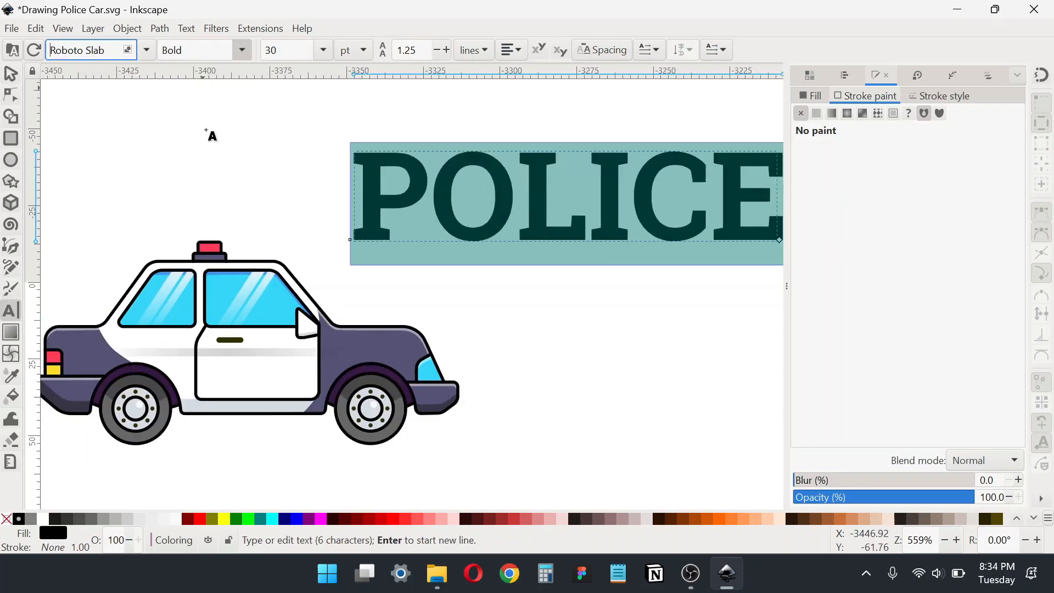
# Move the POLICE text over the front door and shrink it to a font size of about 7.8 pt
pyautogui.click(15, 71)
pyautogui.scroll(-2, 309, 177)
pyautogui.moveTo(473, 193); pyautogui.dragTo(419, 285)
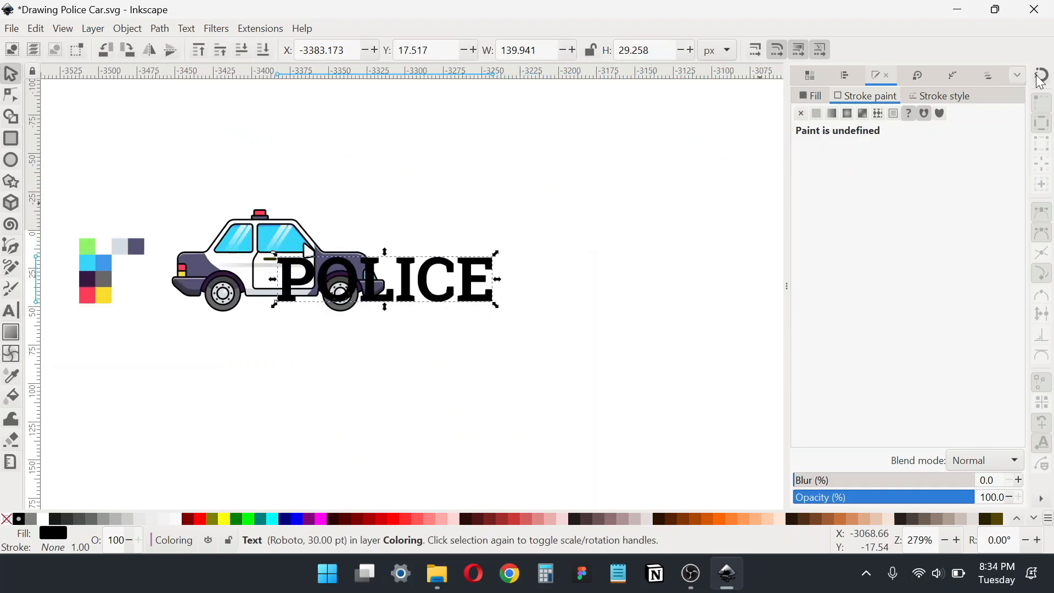
pyautogui.scroll(1, 411, 282)
pyautogui.moveTo(532, 281); pyautogui.dragTo(321, 264)
# Set the letter spacing of the POLICE text to 1 px
pyautogui.scroll(4, 261, 279)
pyautogui.doubleClick(320, 263)
pyautogui.hotkey('ctrl', 'a')
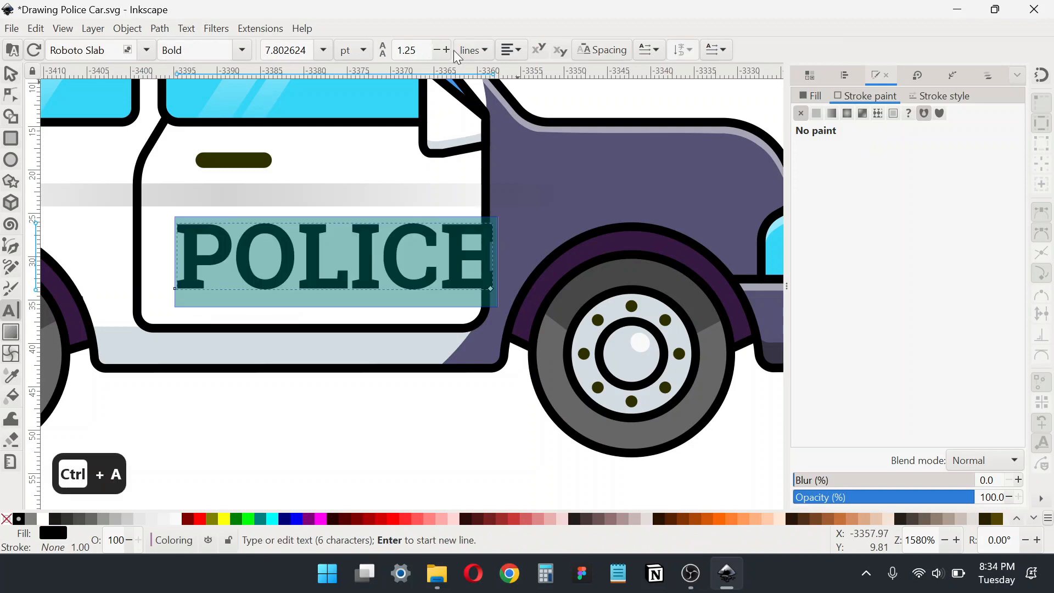
pyautogui.click(602, 50)
pyautogui.click(532, 79)
pyautogui.hotkey('ctrl', 'a')
pyautogui.write('2')
pyautogui.press('Return')
pyautogui.hotkey('ctrl', 'a')
pyautogui.write('1')
pyautogui.press('Return')
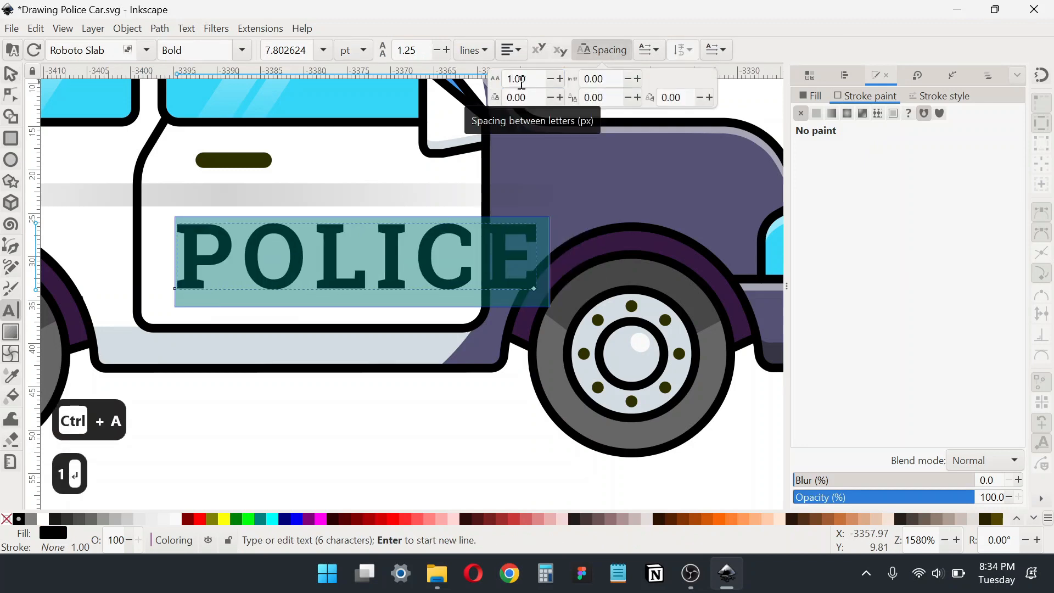
# Scale the POLICE text to about 33.2 px wide and fit it within the front door below the gray stripe
pyautogui.click(10, 73)
pyautogui.click(456, 259)
pyautogui.moveTo(456, 259)
pyautogui.mouseDown()
pyautogui.moveTo(450, 250)
pyautogui.moveTo(463, 245)
pyautogui.mouseUp()
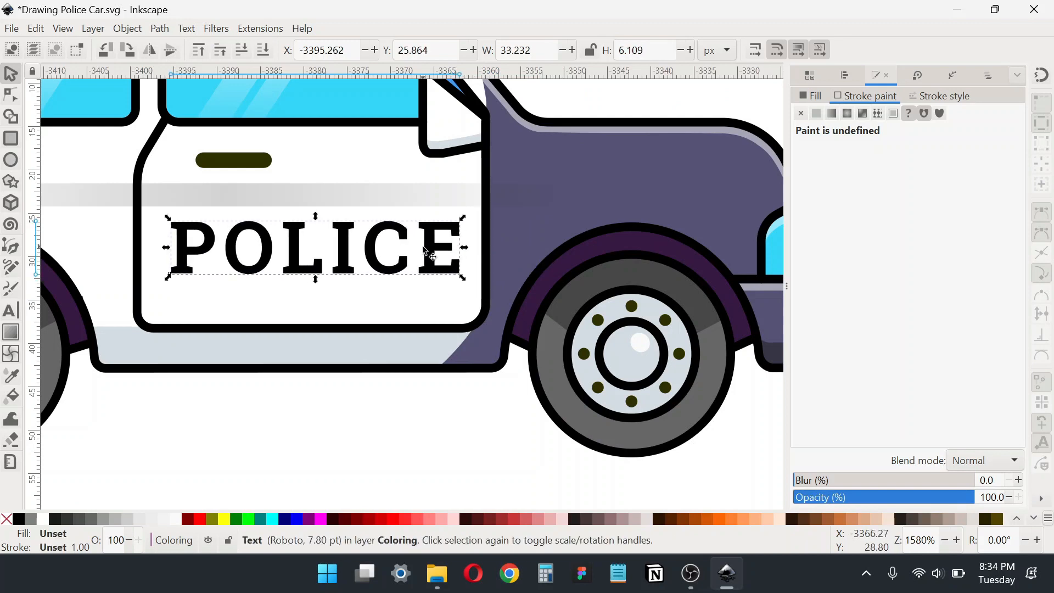
# Readjust the letter spacing of the POLICE text on the front door
pyautogui.scroll(-2, 446, 335)
pyautogui.press('Escape')
pyautogui.press('t')
pyautogui.click(453, 294)
pyautogui.hotkey('ctrl', 'a')
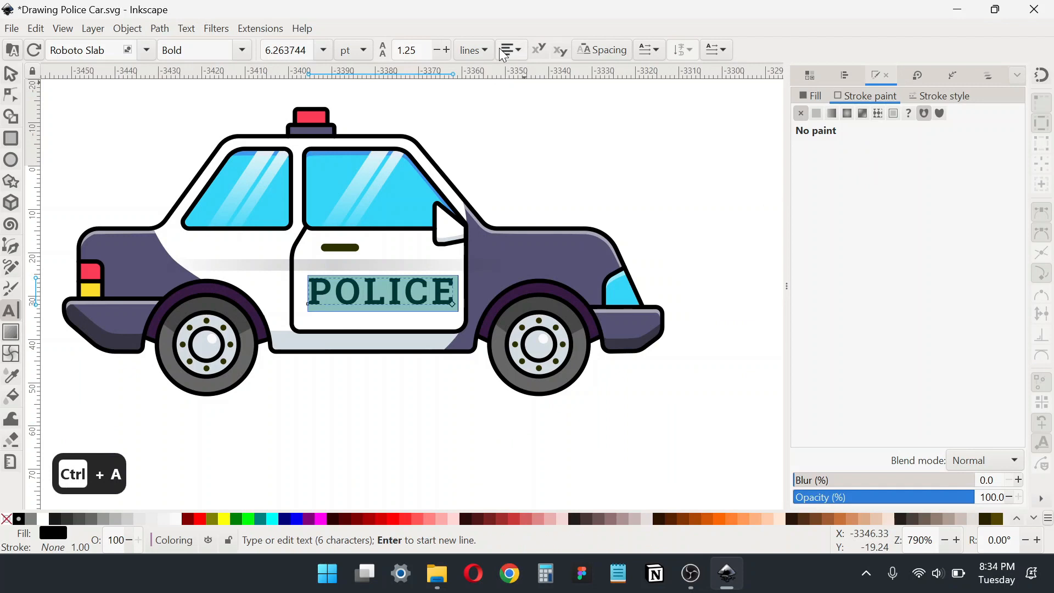
pyautogui.click(602, 50)
pyautogui.press('Return')
# Resize the POLICE text to about 33.2 by 6.3 px and fill it with the car body's dark purple
pyautogui.click(10, 73)
pyautogui.scroll(1, 448, 297)
pyautogui.moveTo(445, 296); pyautogui.dragTo(453, 295)
pyautogui.press('d')
pyautogui.click(505, 265)
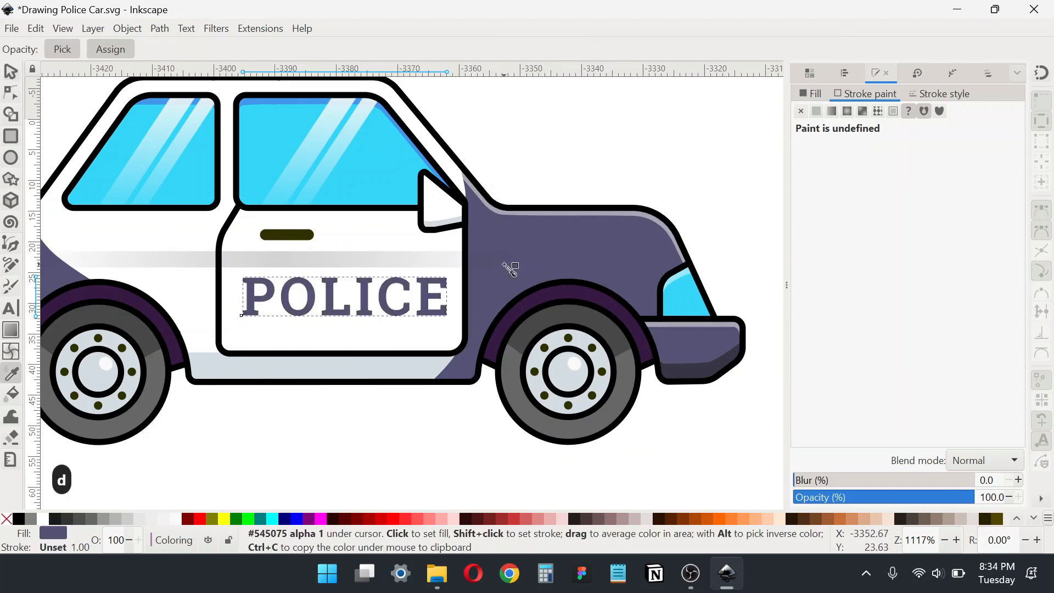
pyautogui.press('s')
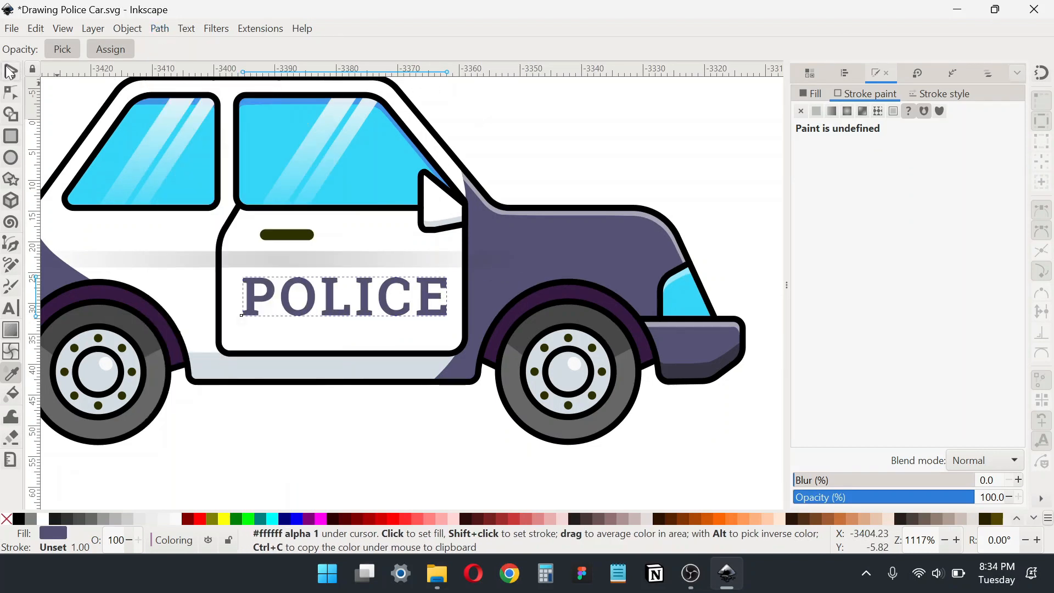
# Give the POLICE text a stroke in the car body's dark purple with a width of 0.4 px
pyautogui.press('Escape')
pyautogui.click(430, 295)
pyautogui.hotkey('ctrl', 'shift', 'f')
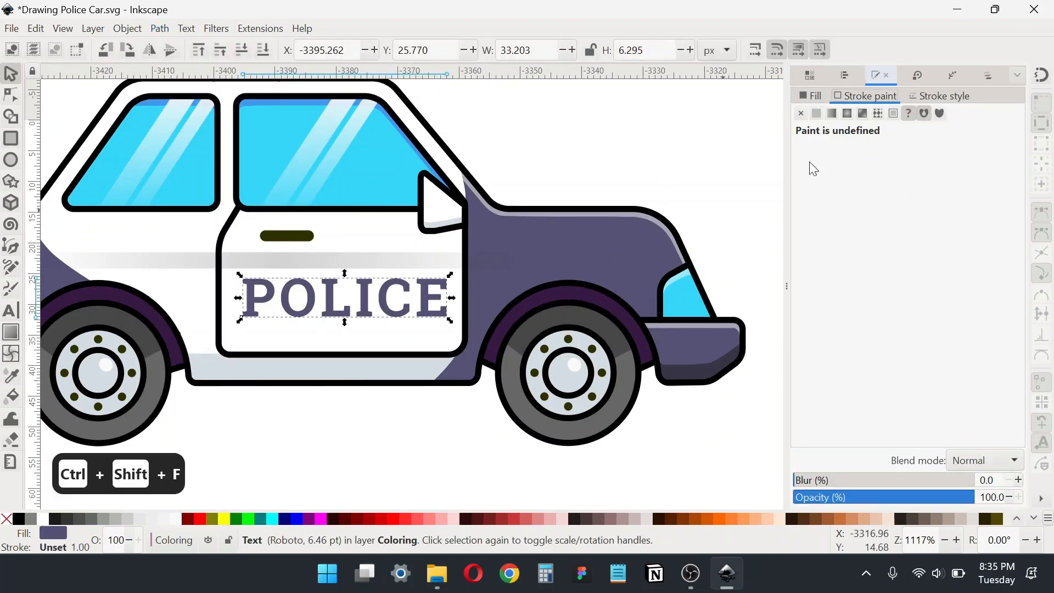
pyautogui.click(817, 113)
pyautogui.press('Escape')
pyautogui.click(434, 299)
pyautogui.press('d')
pyautogui.keyDown('shift'); pyautogui.click(648, 234); pyautogui.keyUp('shift')
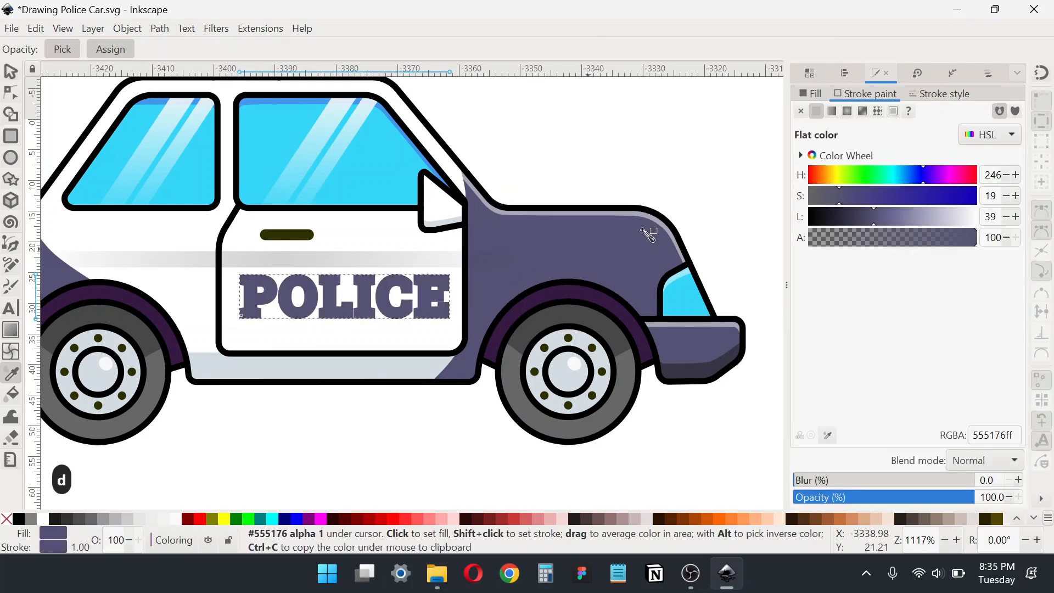
pyautogui.click(940, 94)
pyautogui.hotkey('ctrl', 'a')
pyautogui.write('0.4')
pyautogui.press('Return')
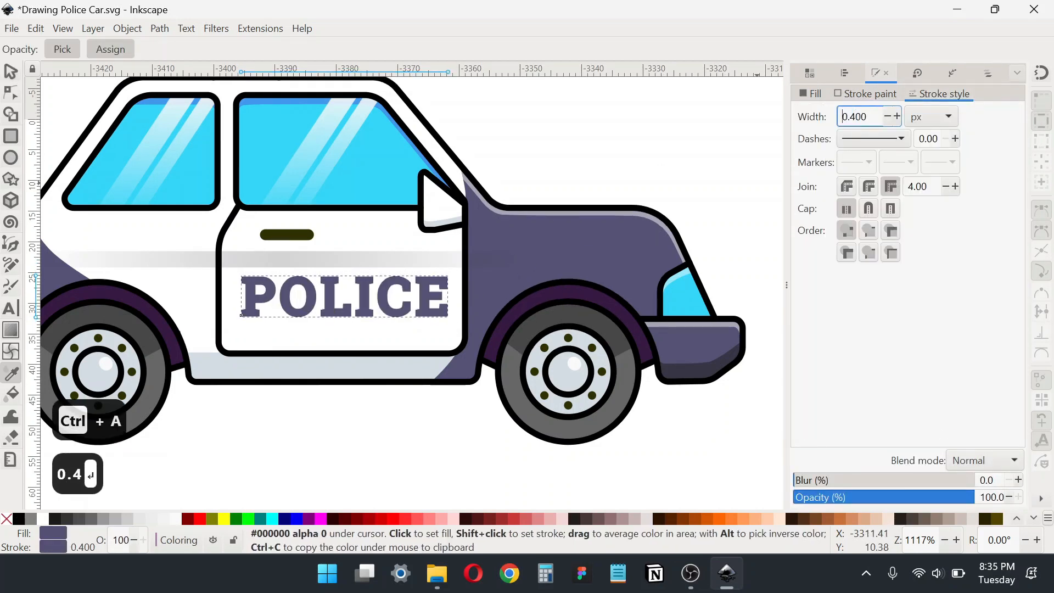
# Move the color palette image farther to the left, away from the car
pyautogui.press('-')
pyautogui.press('-')
pyautogui.click(11, 72)
pyautogui.press('-')
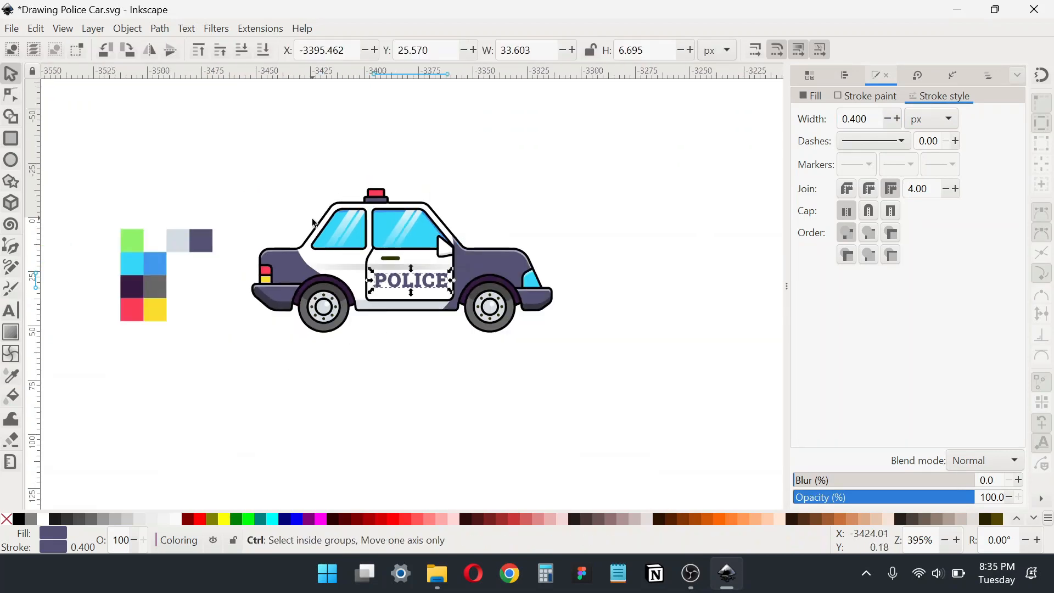
pyautogui.press('-')
pyautogui.press('-')
pyautogui.click(190, 243)
pyautogui.moveTo(191, 244); pyautogui.dragTo(103, 244)
# Draw a square about 203 px wide to the right of the car and fill it with the palette's green
pyautogui.press('r')
pyautogui.moveTo(427, 208); pyautogui.dragTo(651, 432)
pyautogui.press('s')
pyautogui.press('d')
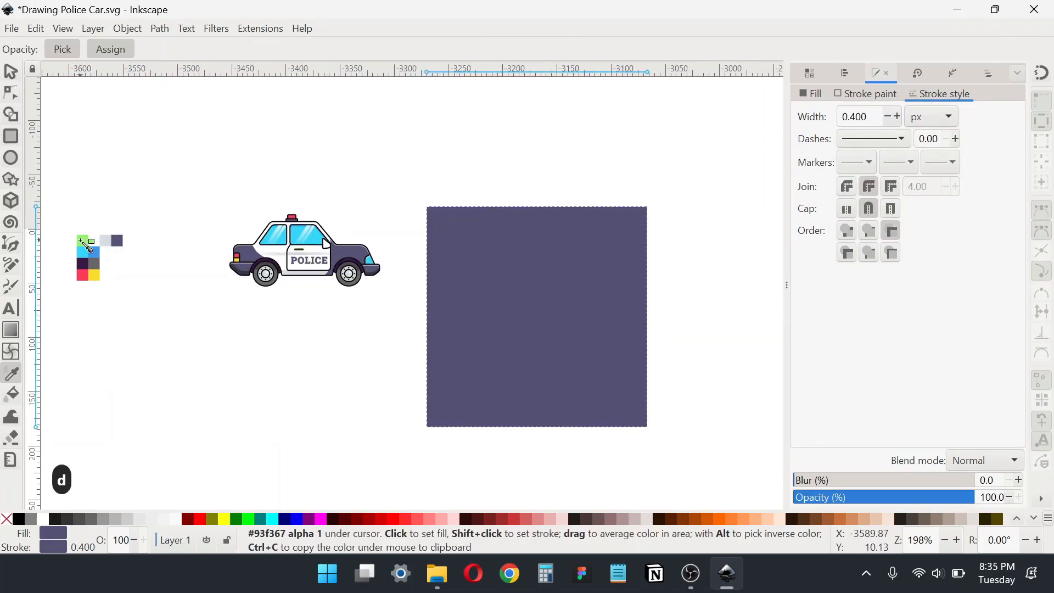
pyautogui.click(82, 241)
# Remove the green square's stroke and move the square behind the police car as a background
pyautogui.press('s')
pyautogui.hotkey('ctrl', 'shift', 'f')
pyautogui.click(879, 97)
pyautogui.click(801, 113)
pyautogui.moveTo(593, 320); pyautogui.dragTo(362, 262)
pyautogui.scroll(3, 328, 247)
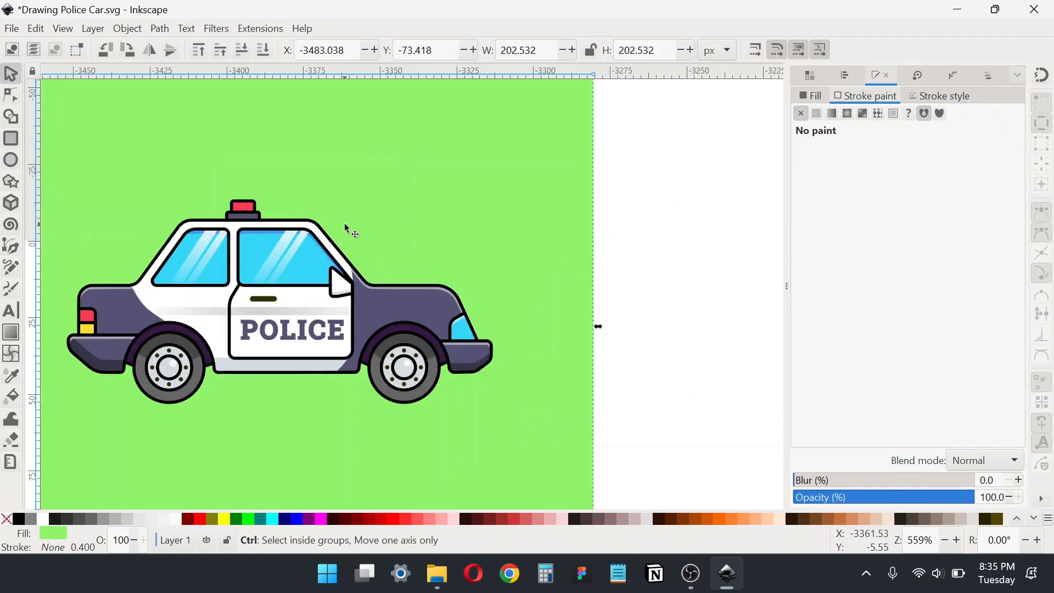
# Center the green square vertically on the car's line art group
pyautogui.hotkey('ctrl', 'shift', 'l')
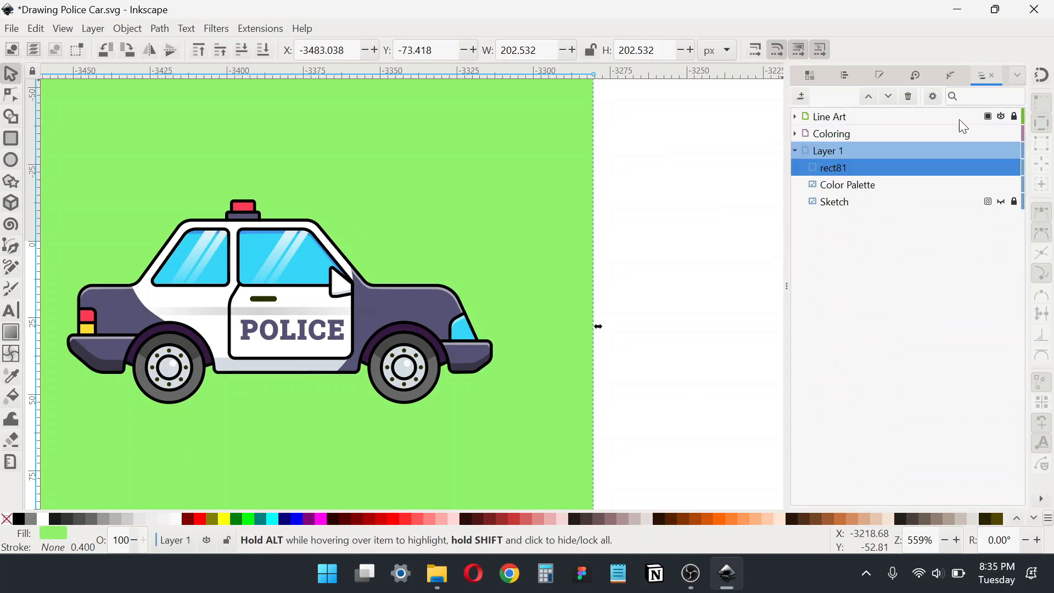
pyautogui.keyDown('shift'); pyautogui.click(360, 280); pyautogui.keyUp('shift')
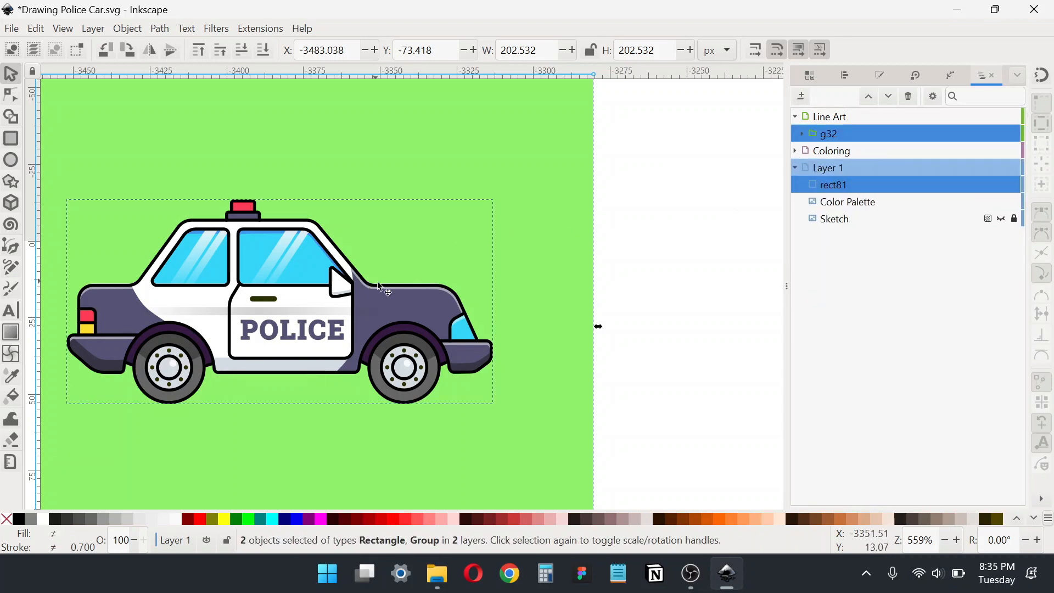
pyautogui.hotkey('ctrl', 'shift', 'a')
pyautogui.click(857, 219)
# Enlarge the green background square around its center to about 247 px per side
pyautogui.scroll(-3, 576, 252)
pyautogui.click(576, 252)
pyautogui.click(514, 306)
pyautogui.moveTo(546, 369); pyautogui.dragTo(574, 396)
pyautogui.scroll(4, 375, 256)
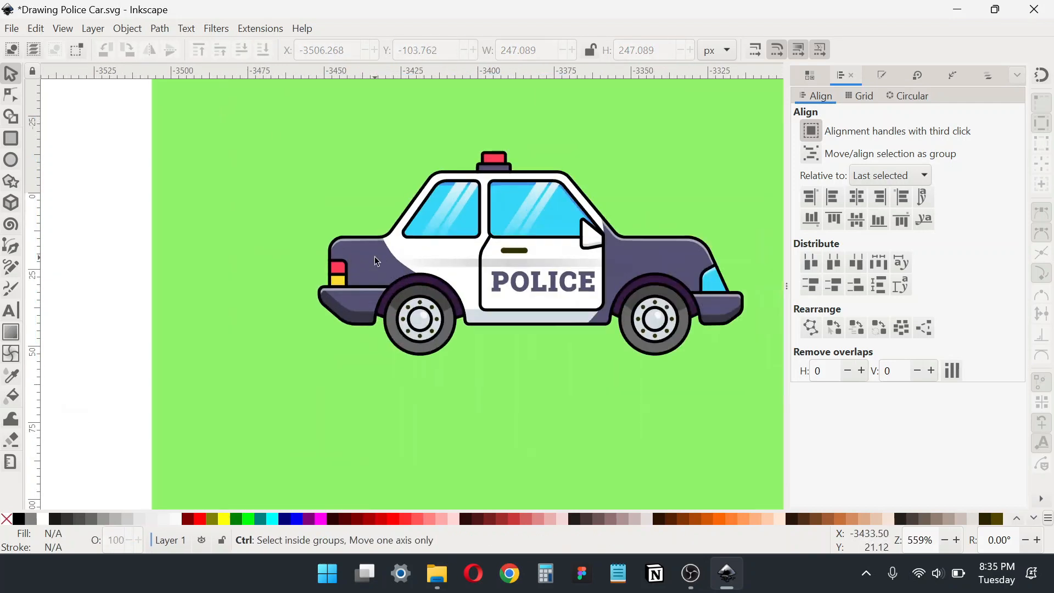
pyautogui.scroll(-2, 331, 288)
pyautogui.scroll(1, 312, 288)
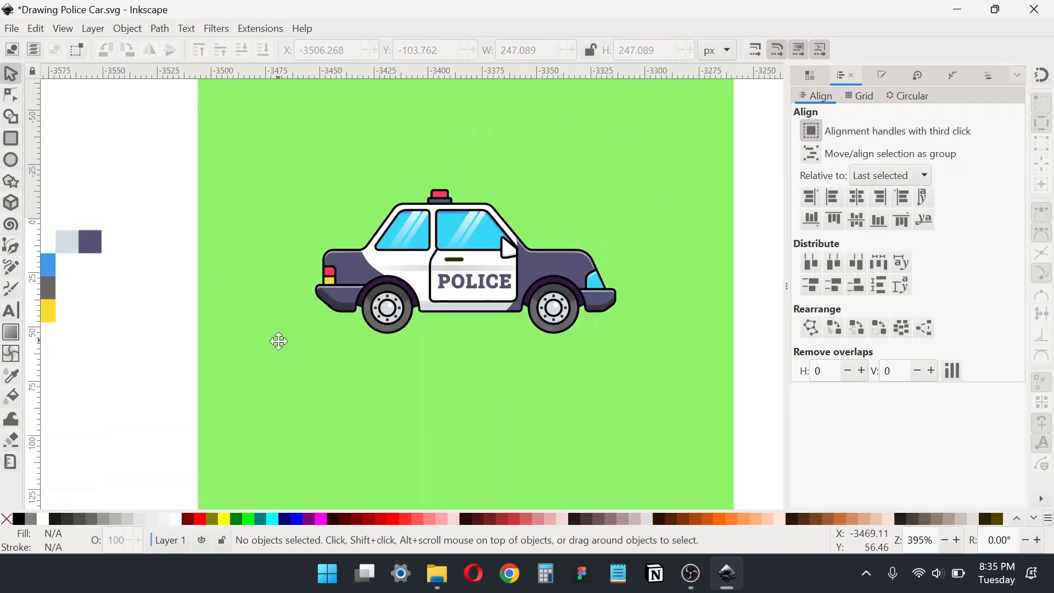
# Draw a flat ellipse on the green background below the car and fill it with near-black
pyautogui.scroll(2, 360, 351)
pyautogui.moveTo(321, 339); pyautogui.dragTo(472, 341)
pyautogui.click(55, 519)
pyautogui.scroll(-1, 187, 407)
# Move the near-black ellipse beneath the wheels and stretch it to about 143 px wide, slightly past both bumpers
pyautogui.press('s')
pyautogui.moveTo(405, 355); pyautogui.dragTo(690, 368)
pyautogui.scroll(1, 237, 341)
pyautogui.moveTo(303, 354); pyautogui.dragTo(39, 353)
pyautogui.moveTo(372, 350); pyautogui.dragTo(371, 340)
# Fit the near-black ellipse's upper edge to the bottoms of the tires and make it about 2.7 px high
pyautogui.scroll(5, 371, 339)
pyautogui.scroll(-4, 542, 349)
pyautogui.scroll(6, 489, 329)
pyautogui.moveTo(471, 341); pyautogui.dragTo(476, 352)
pyautogui.scroll(-9, 477, 346)
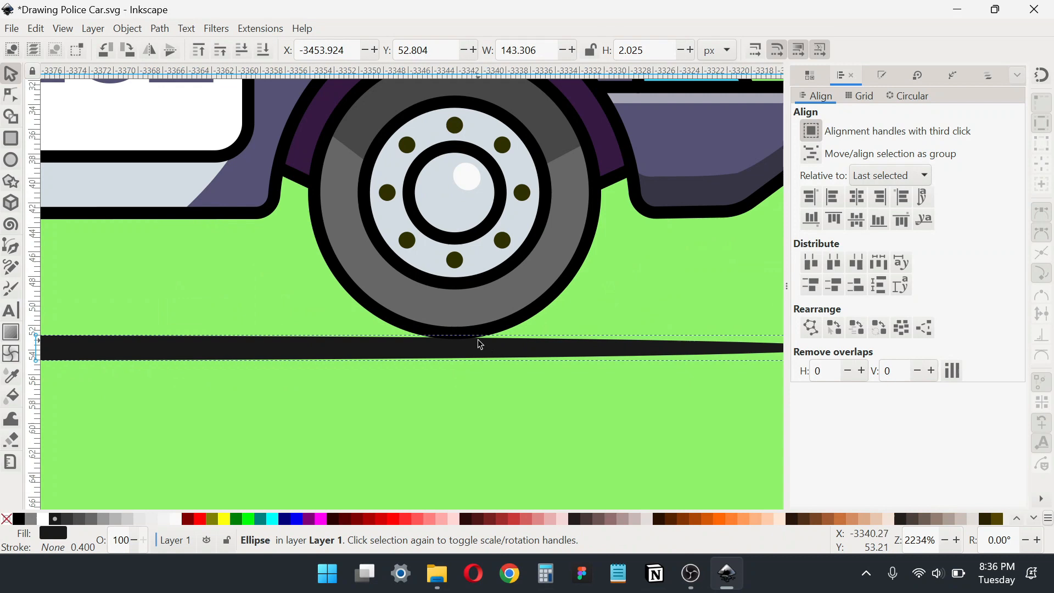
pyautogui.scroll(4, 361, 373)
pyautogui.moveTo(378, 323); pyautogui.dragTo(379, 329)
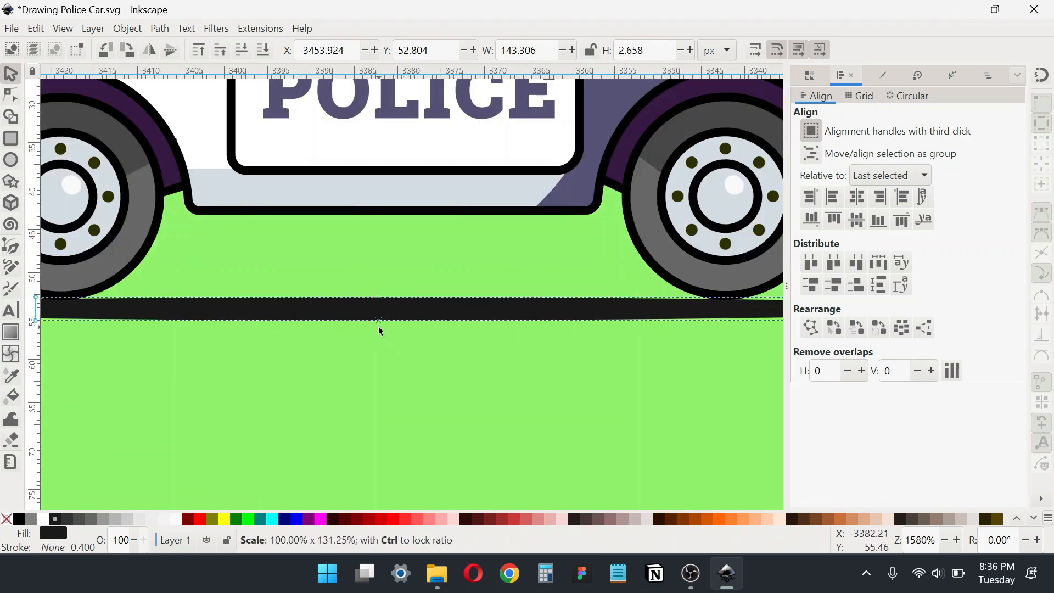
# Set the opacity of the shadow ellipse under the car to 23%
pyautogui.hotkey('ctrl', 'shift', 'f')
pyautogui.click(993, 497)
pyautogui.hotkey('ctrl', 'a')
pyautogui.write('14')
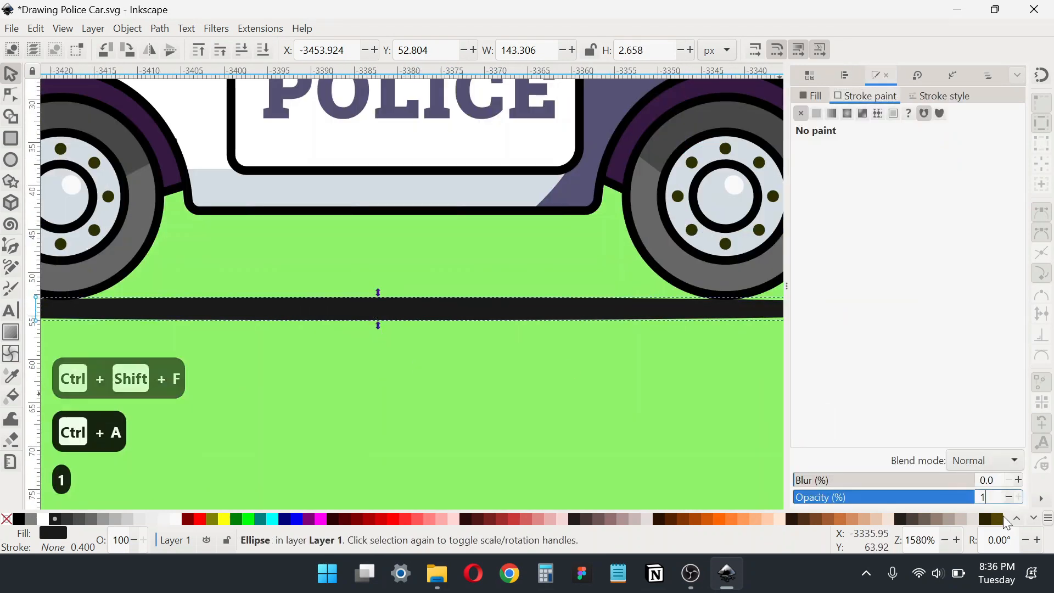
pyautogui.press('Return')
pyautogui.write('23')
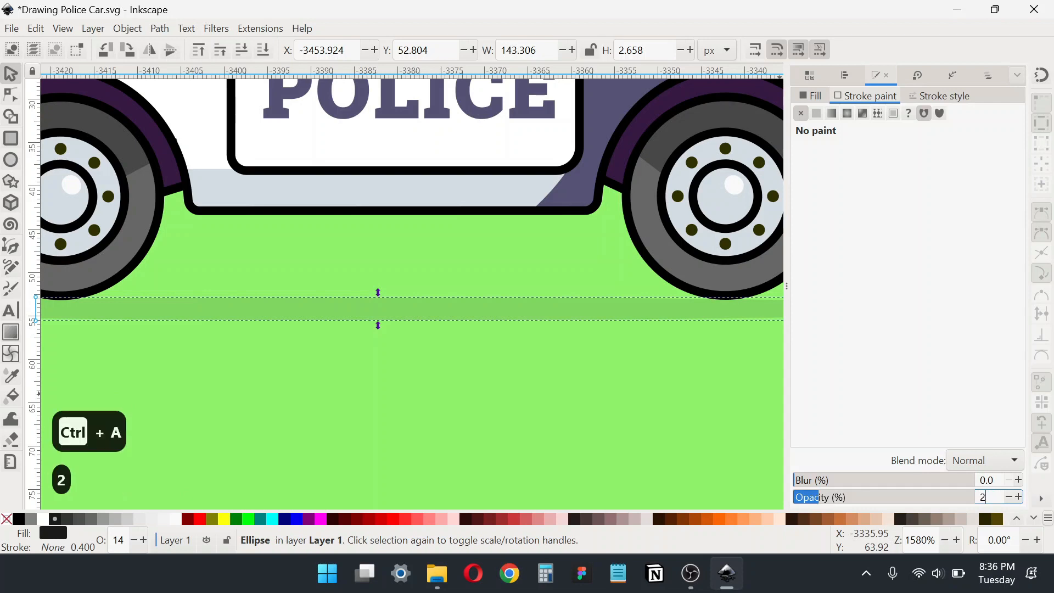
# Delete the color palette image beside the green background
pyautogui.scroll(-6, 602, 323)
pyautogui.press('Escape')
pyautogui.click(268, 286)
pyautogui.press('Delete')
pyautogui.scroll(3, 517, 307)
pyautogui.moveTo(515, 305); pyautogui.dragTo(515, 369)
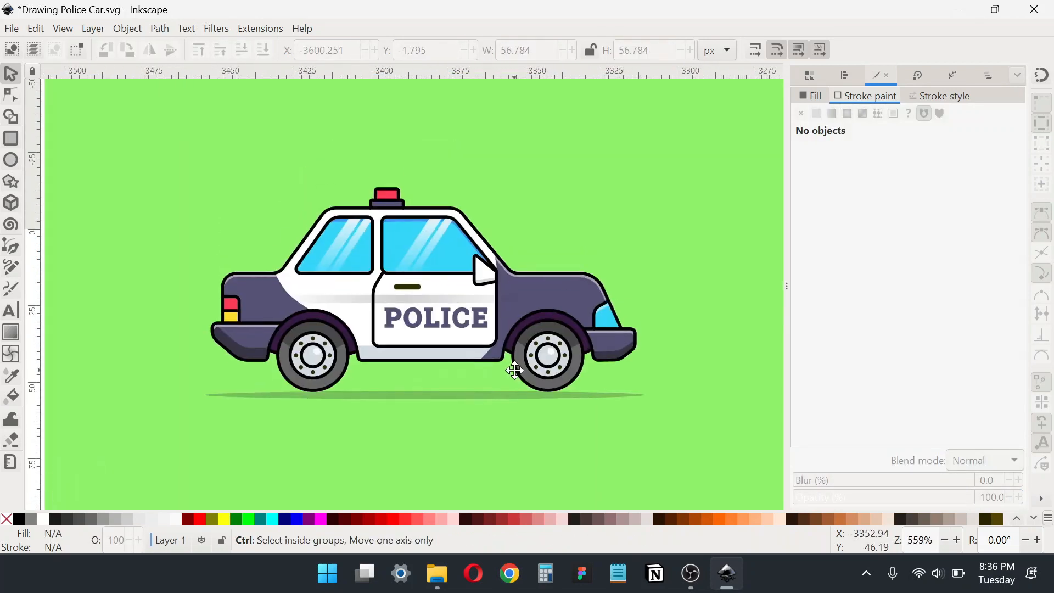